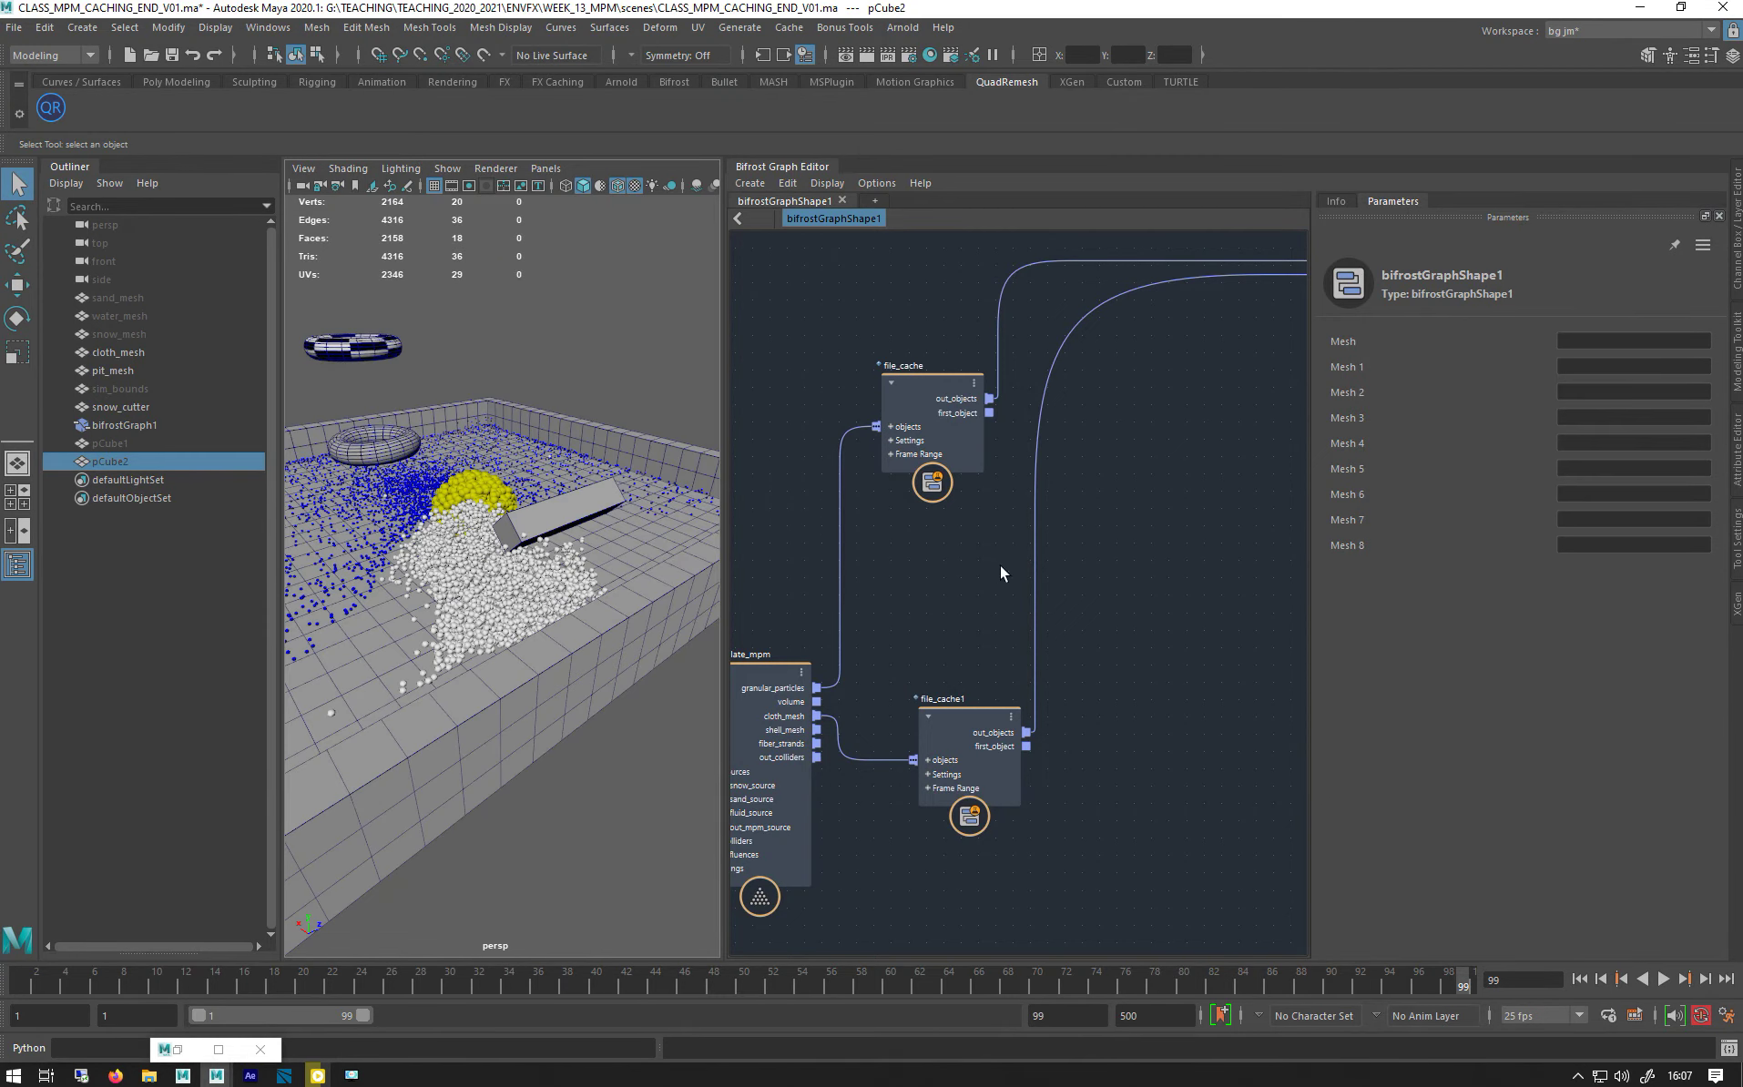
- Reposition the file_cache and file_cache1 nodes in the Bifrost graph, spacing them out between simulate_mpm and the output node
left_click_drag(902, 406, 919, 379)
middle_click_drag(1105, 452, 1105, 555, "alt")
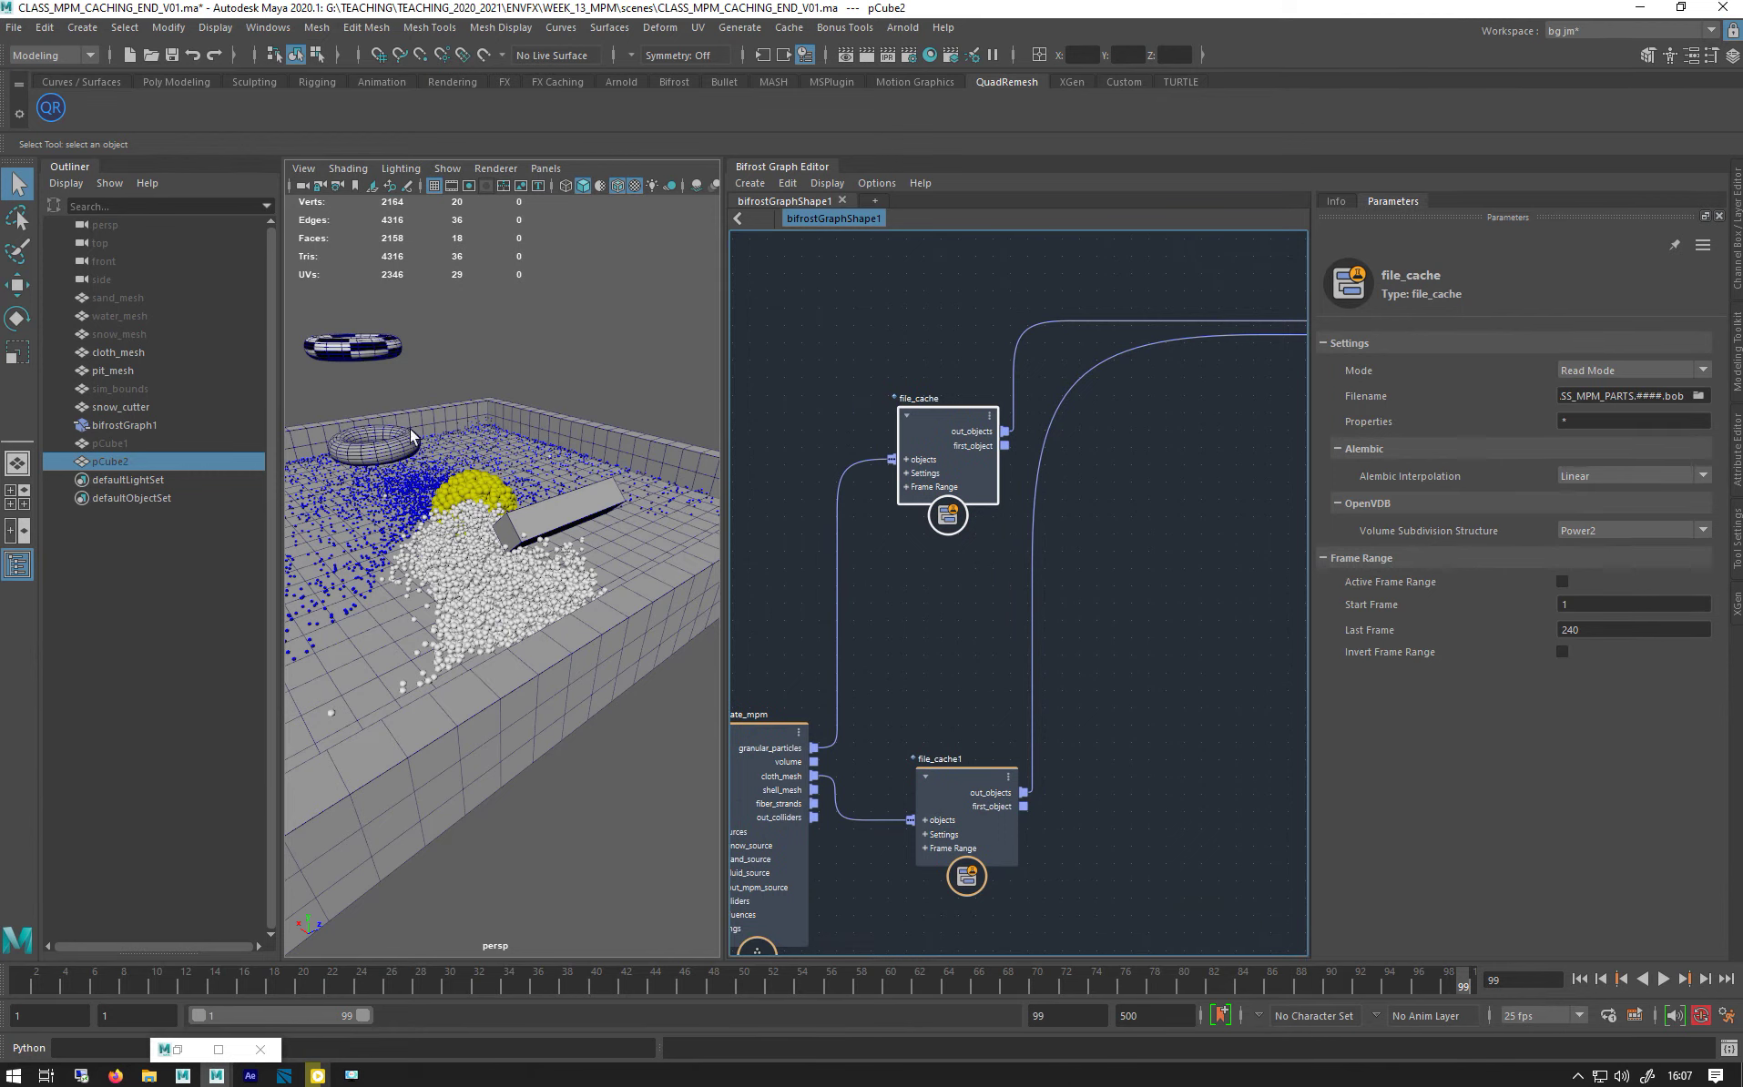
middle_click_drag(1147, 487, 1097, 479, "alt")
left_click_drag(944, 699, 1083, 640)
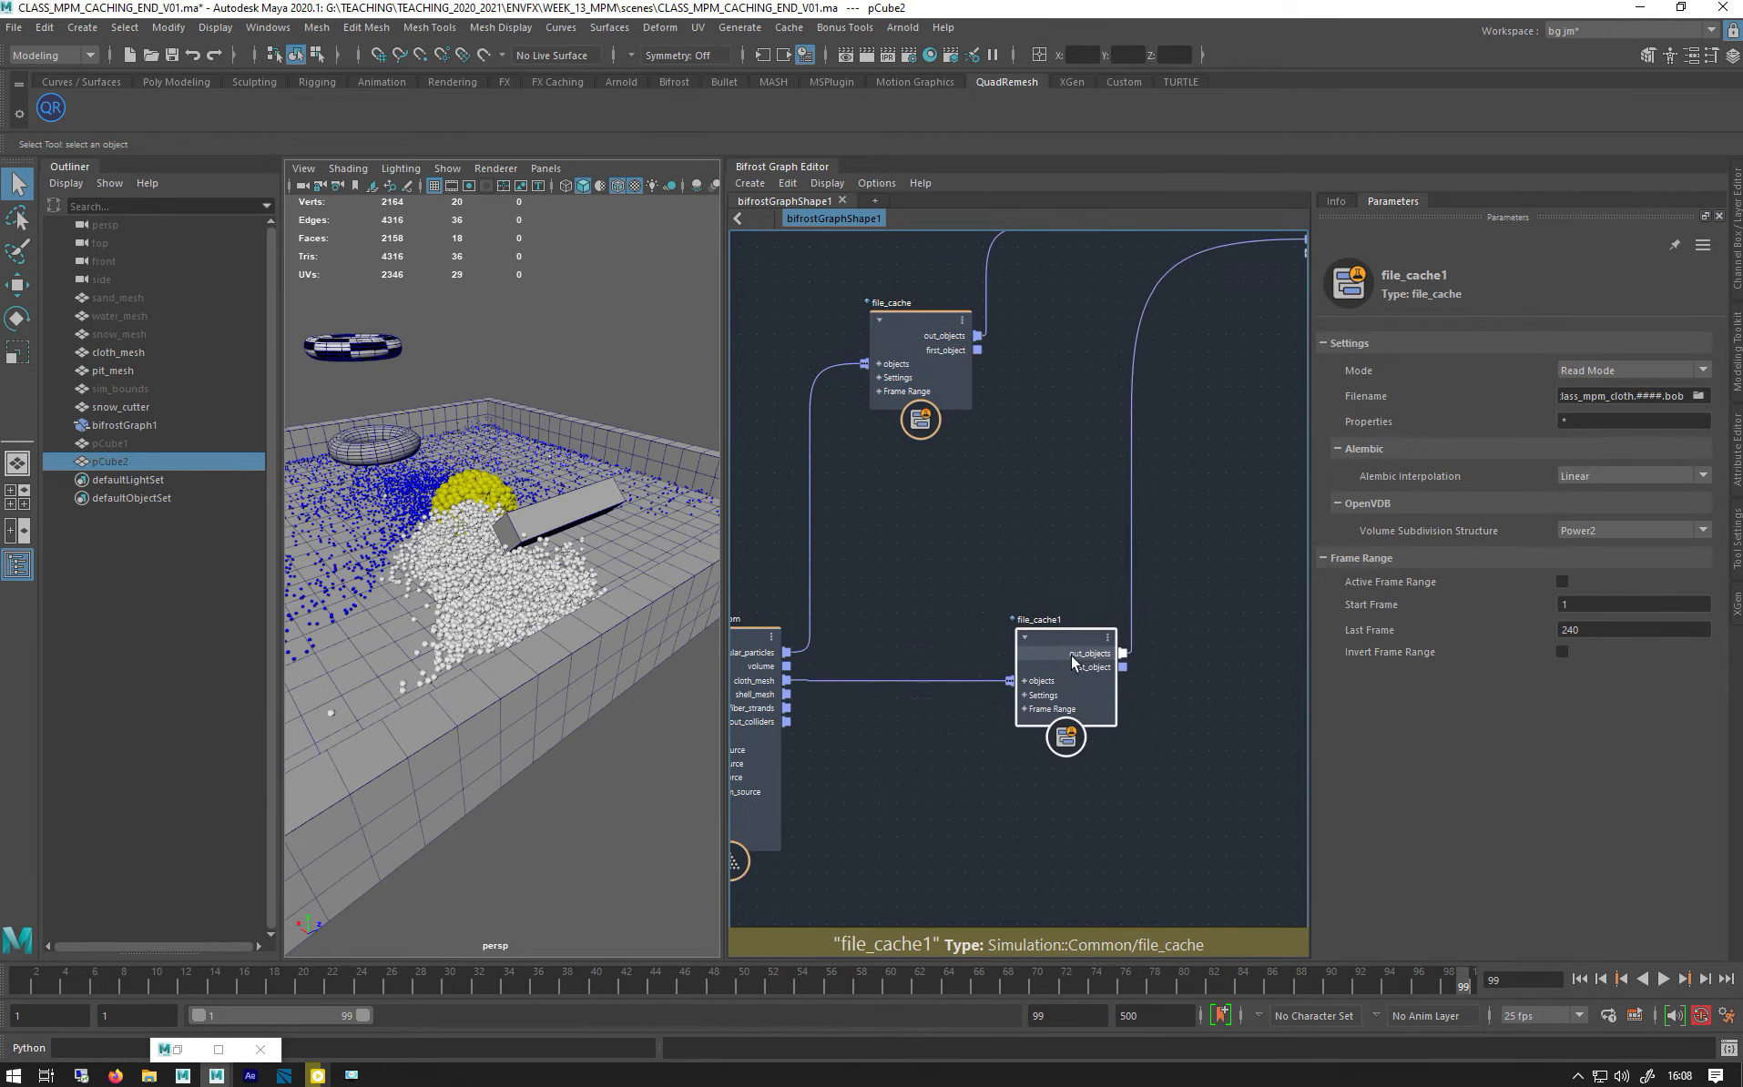
middle_click_drag(997, 494, 806, 536, "alt")
left_click(1110, 542)
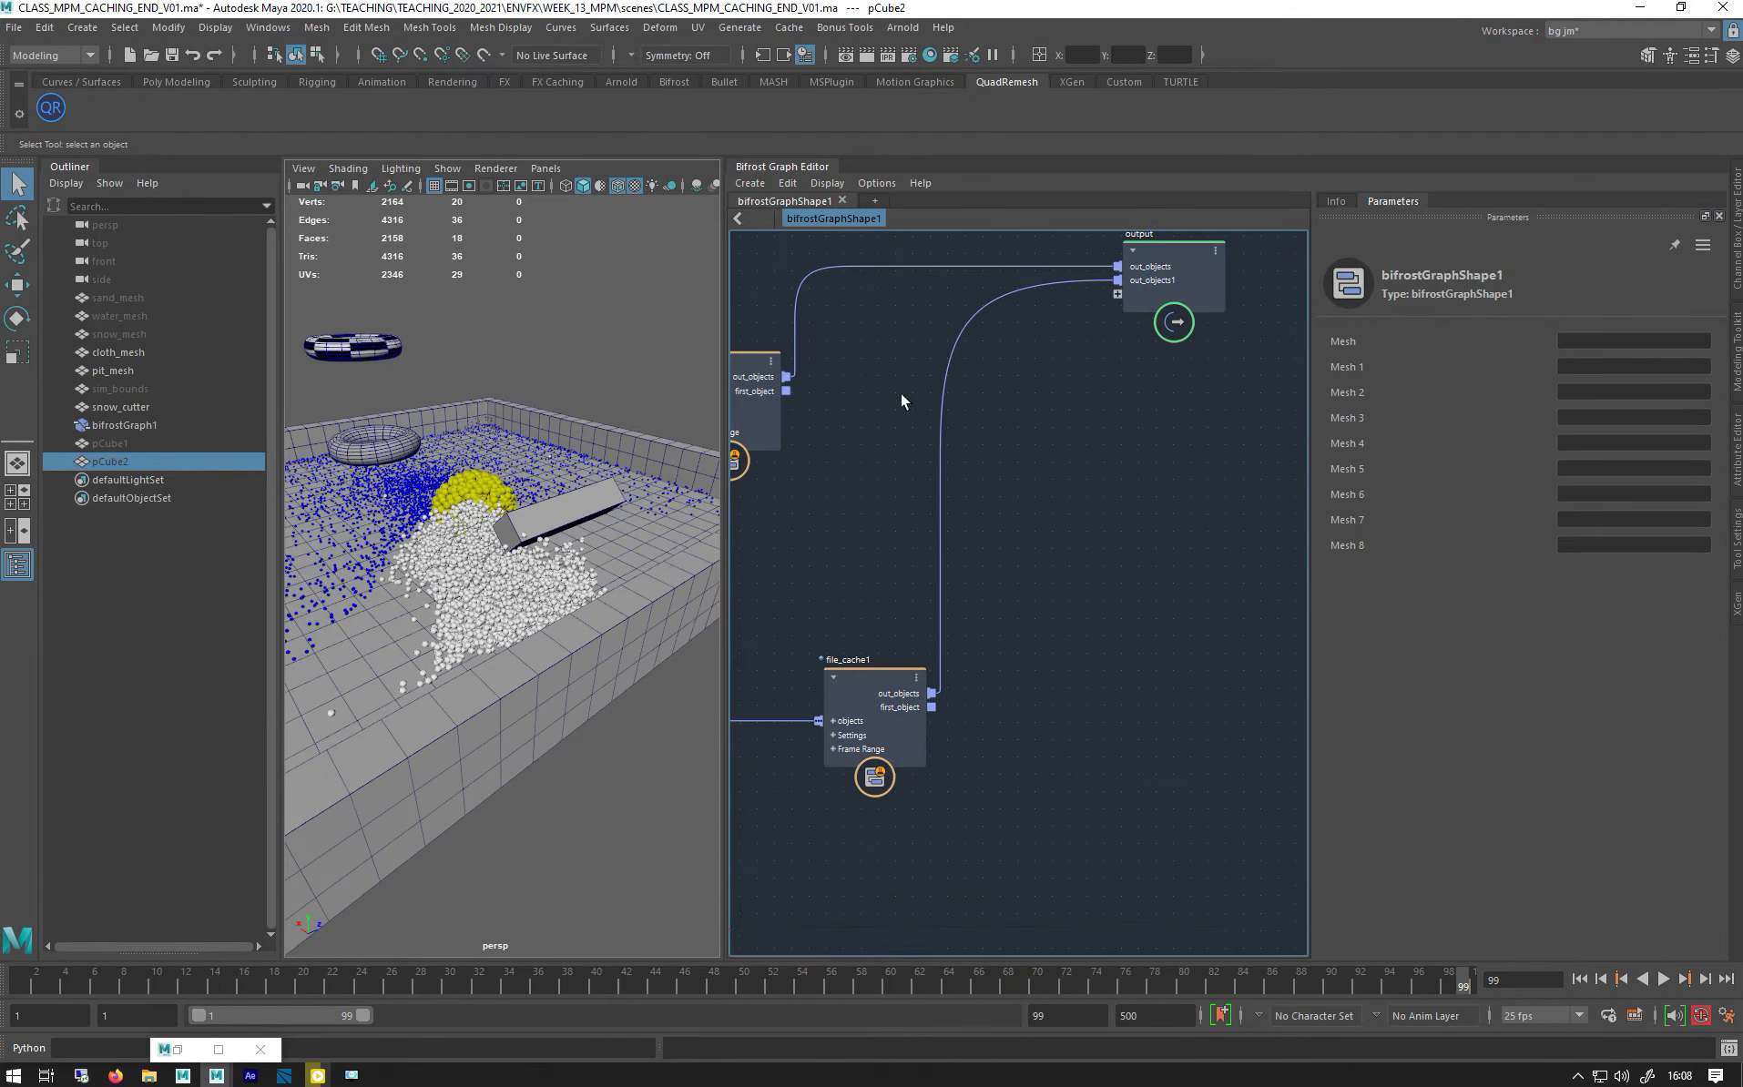
left_click(770, 382)
middle_click_drag(1032, 431, 1429, 539, "alt")
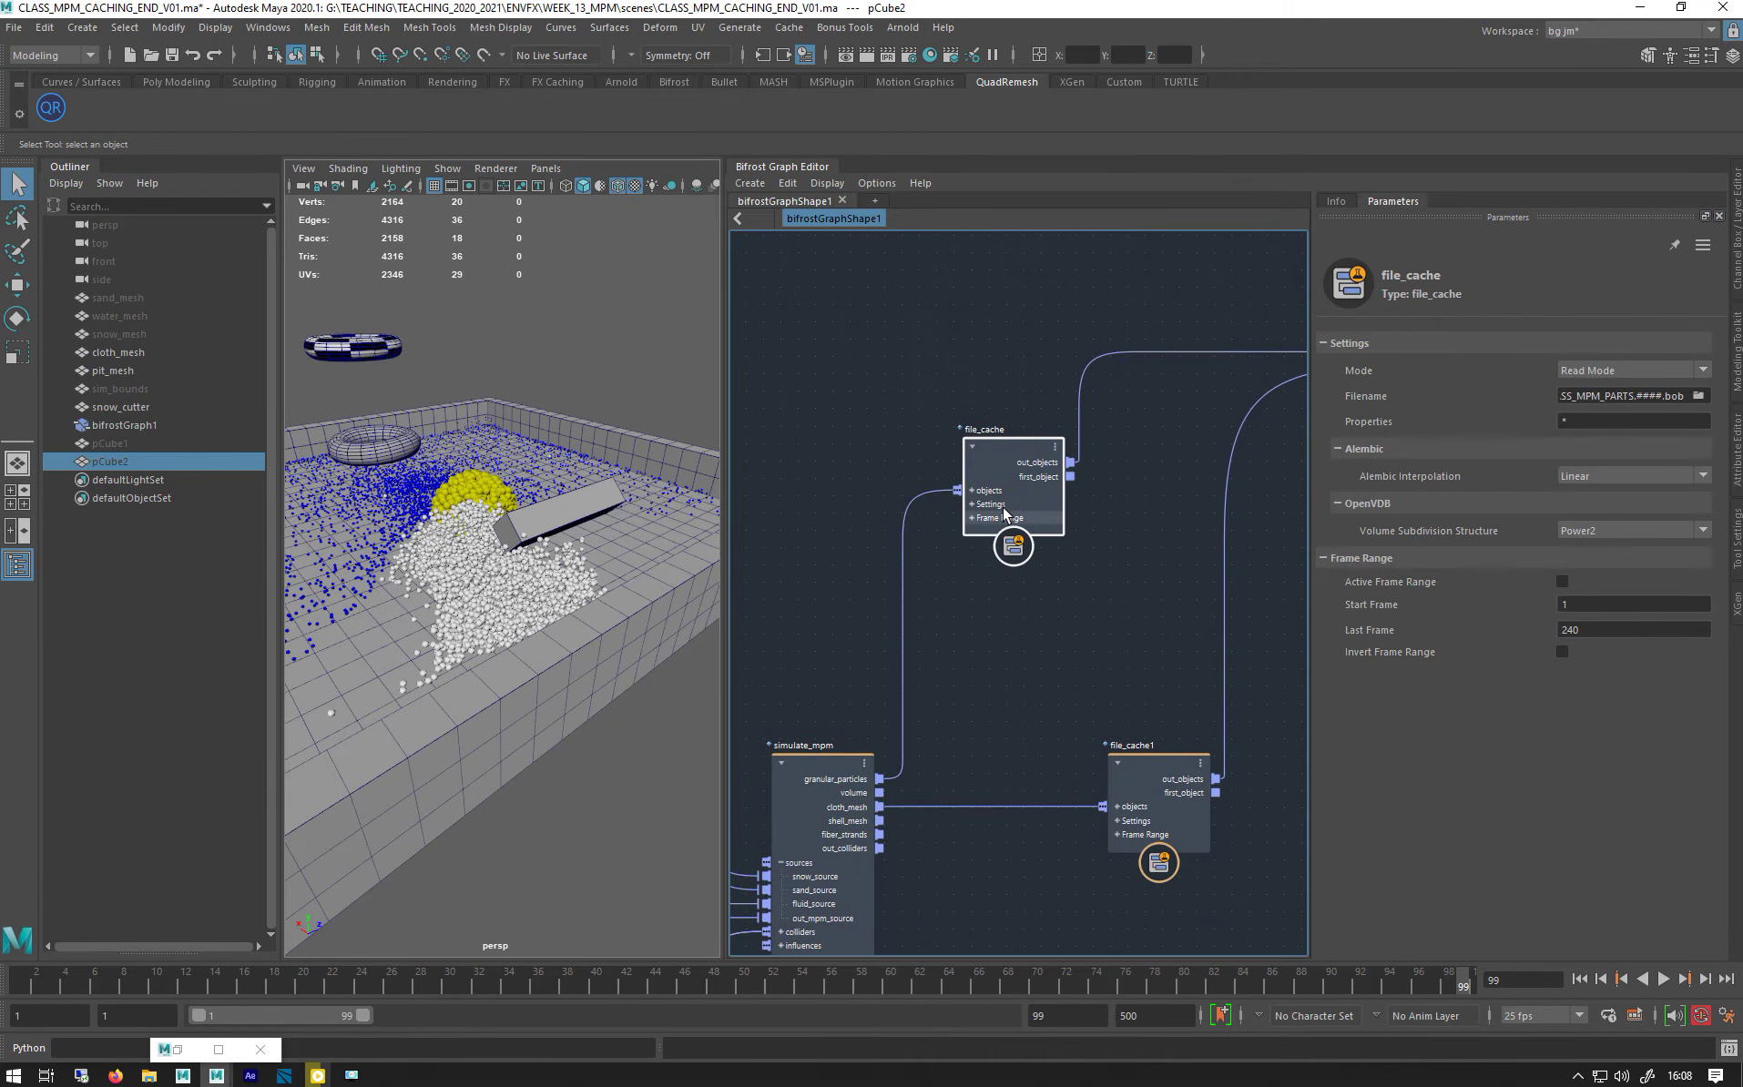
left_click_drag(1013, 515, 983, 503)
middle_click_drag(1125, 525, 900, 506, "alt")
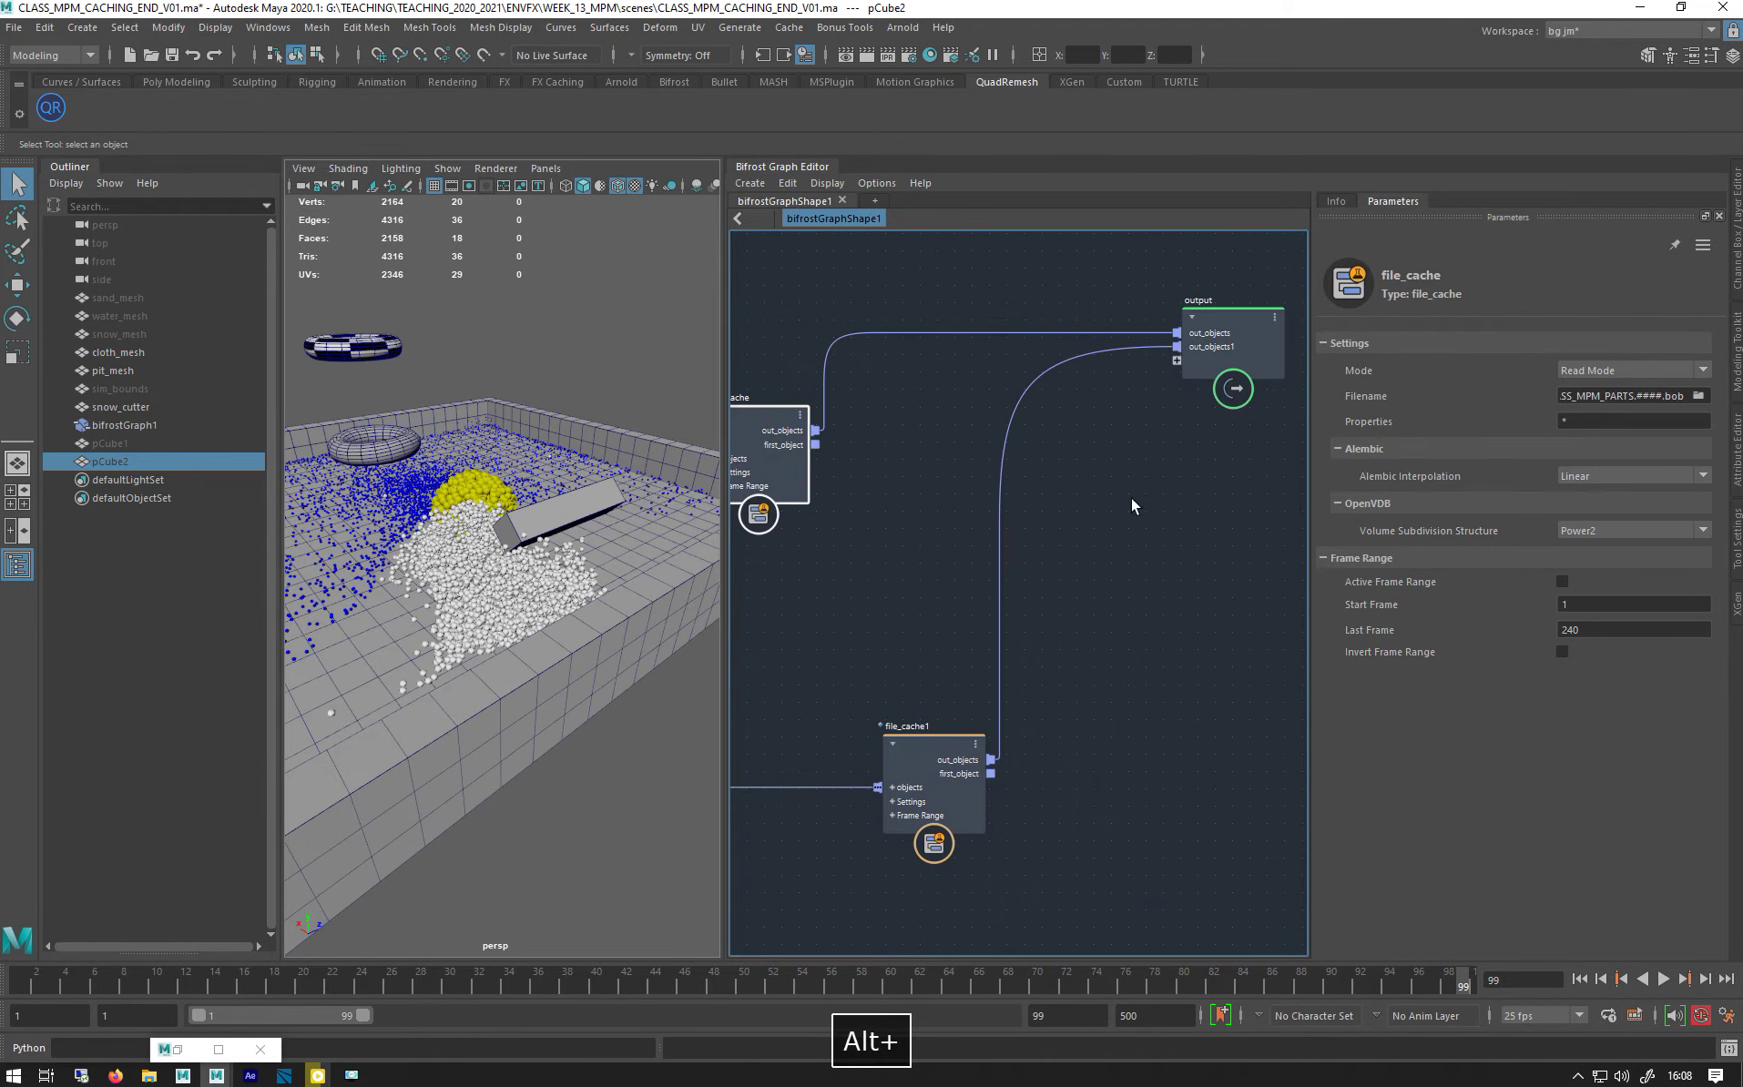
left_click(1222, 367)
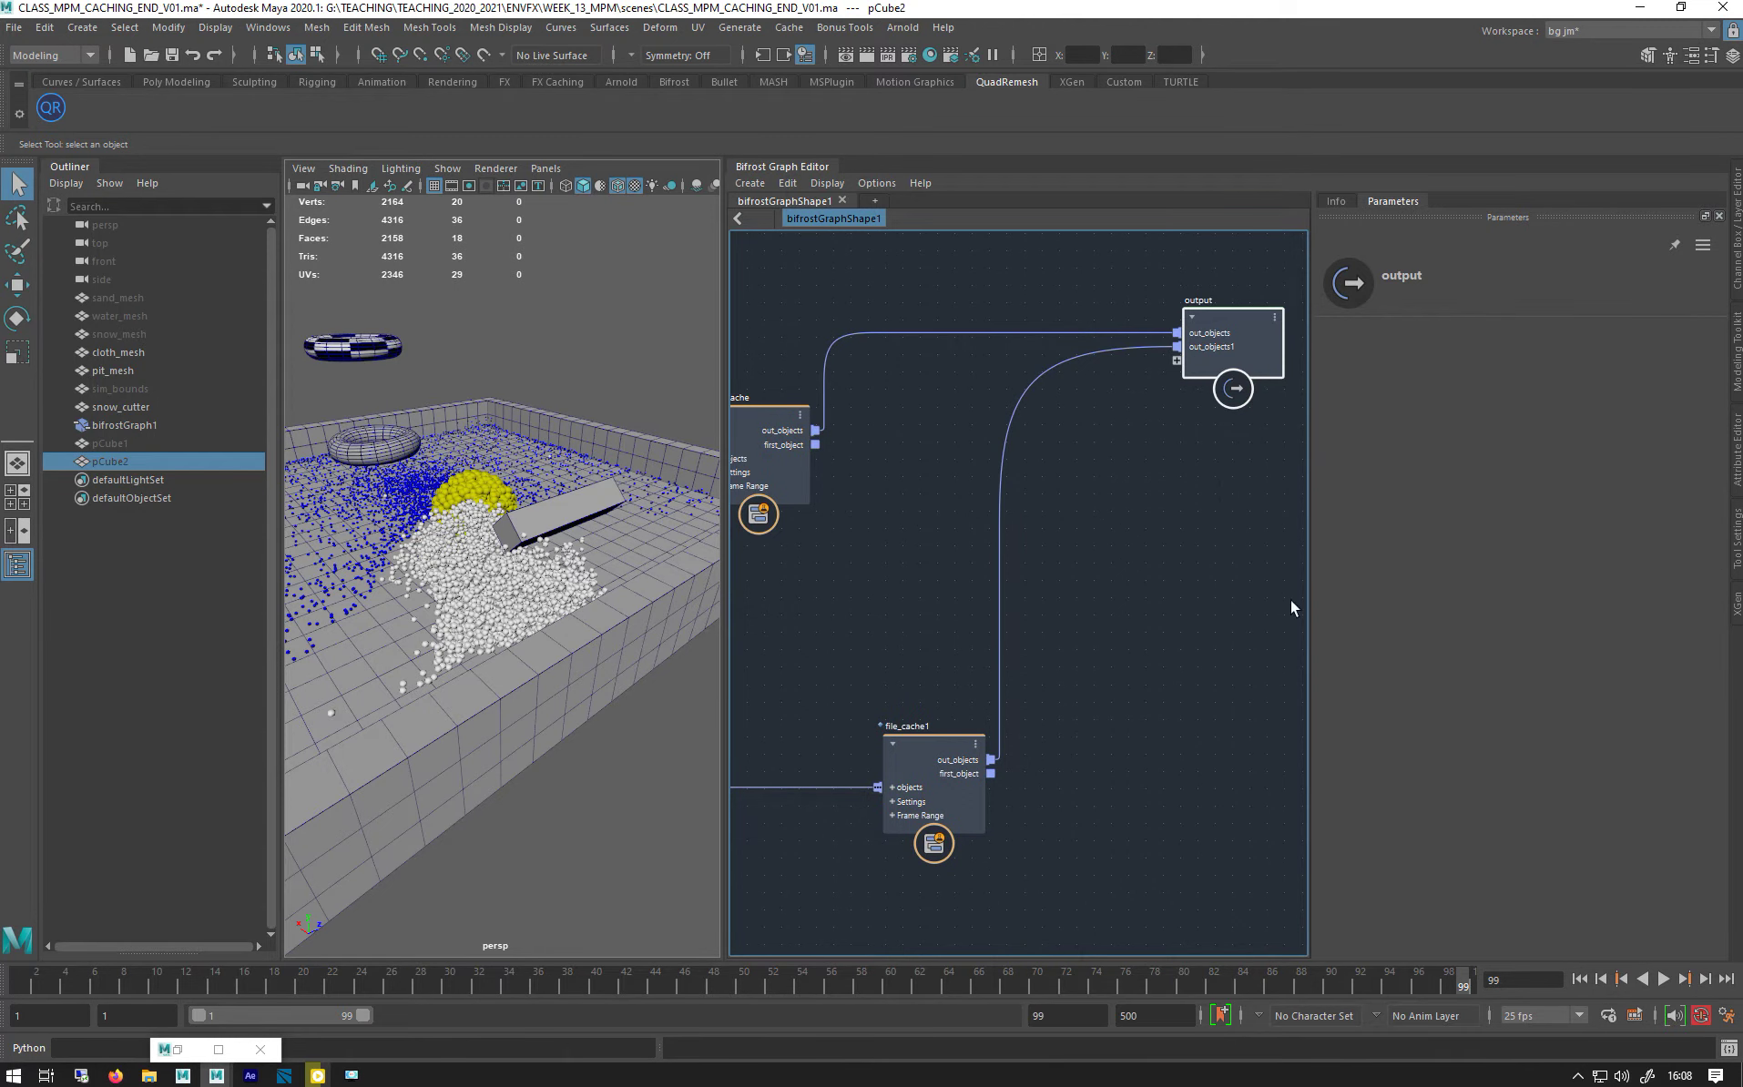
- Add an assign_material node and wire it between file_cache's out_objects and the output node's out_objects port
key("Tab")
type("s")
key("BackSpace")
type("ASSIGN")
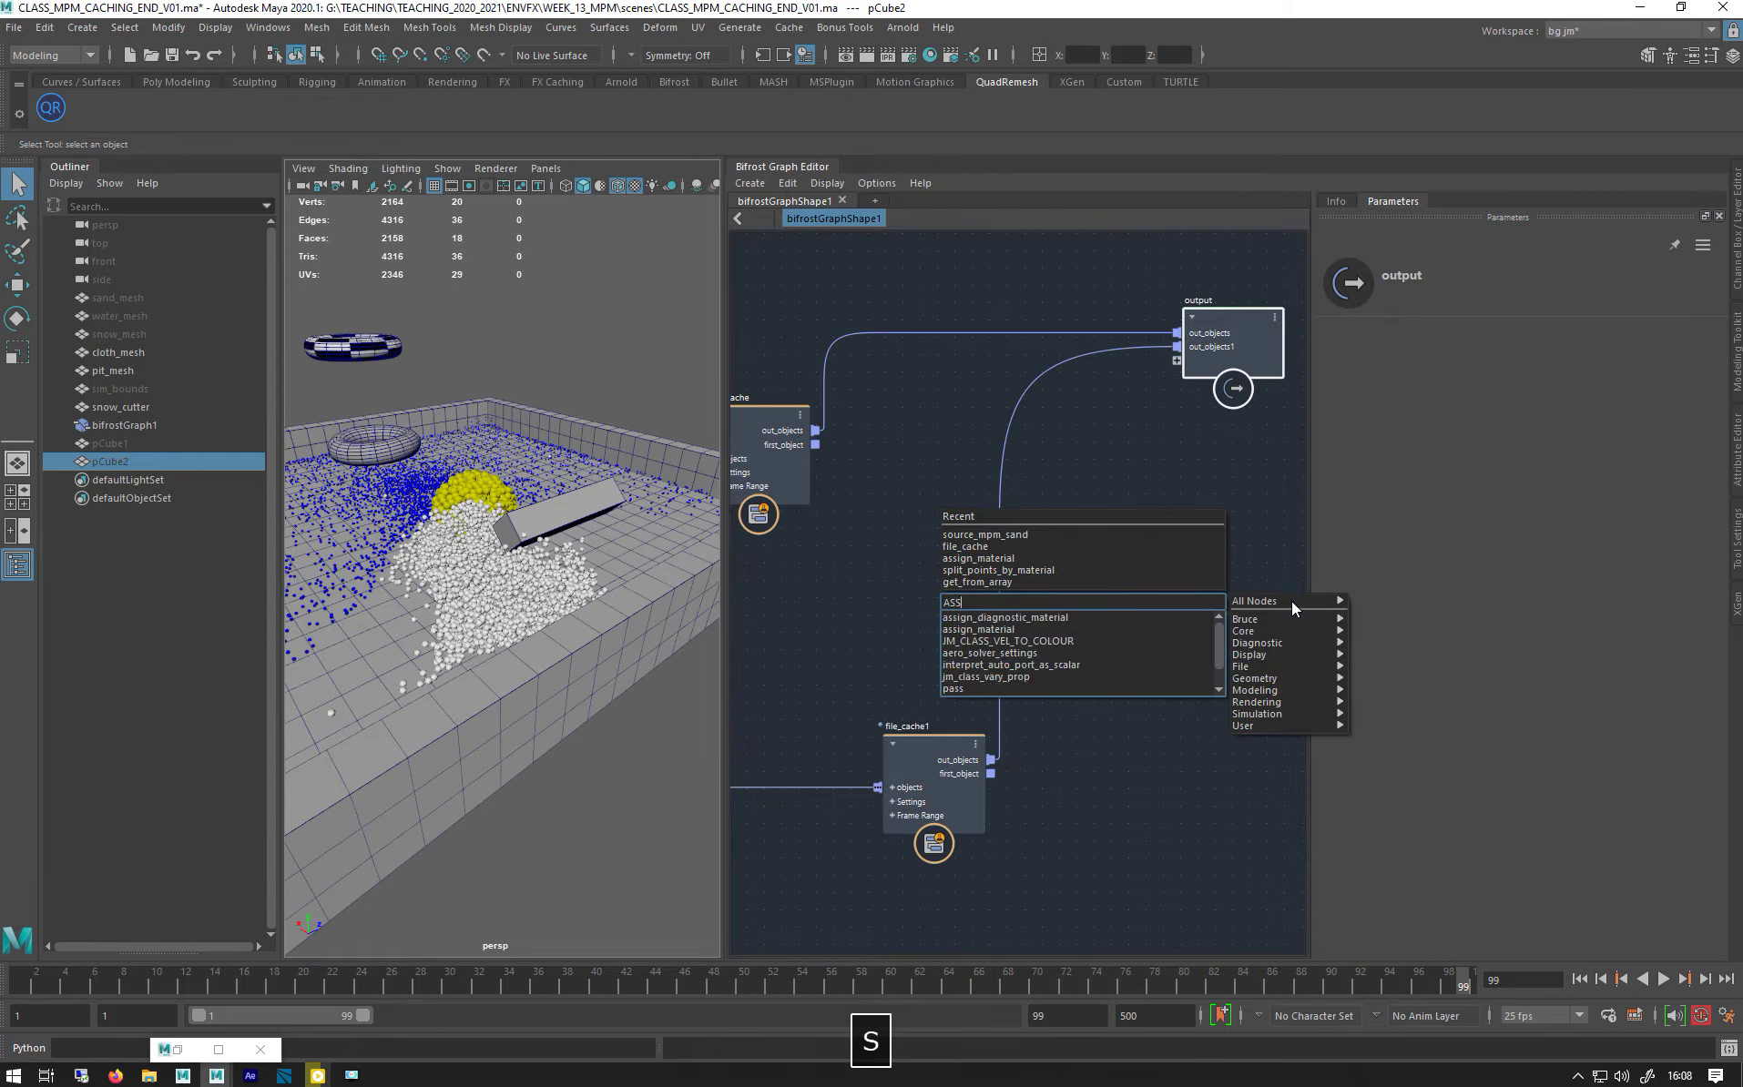
left_click(1004, 630)
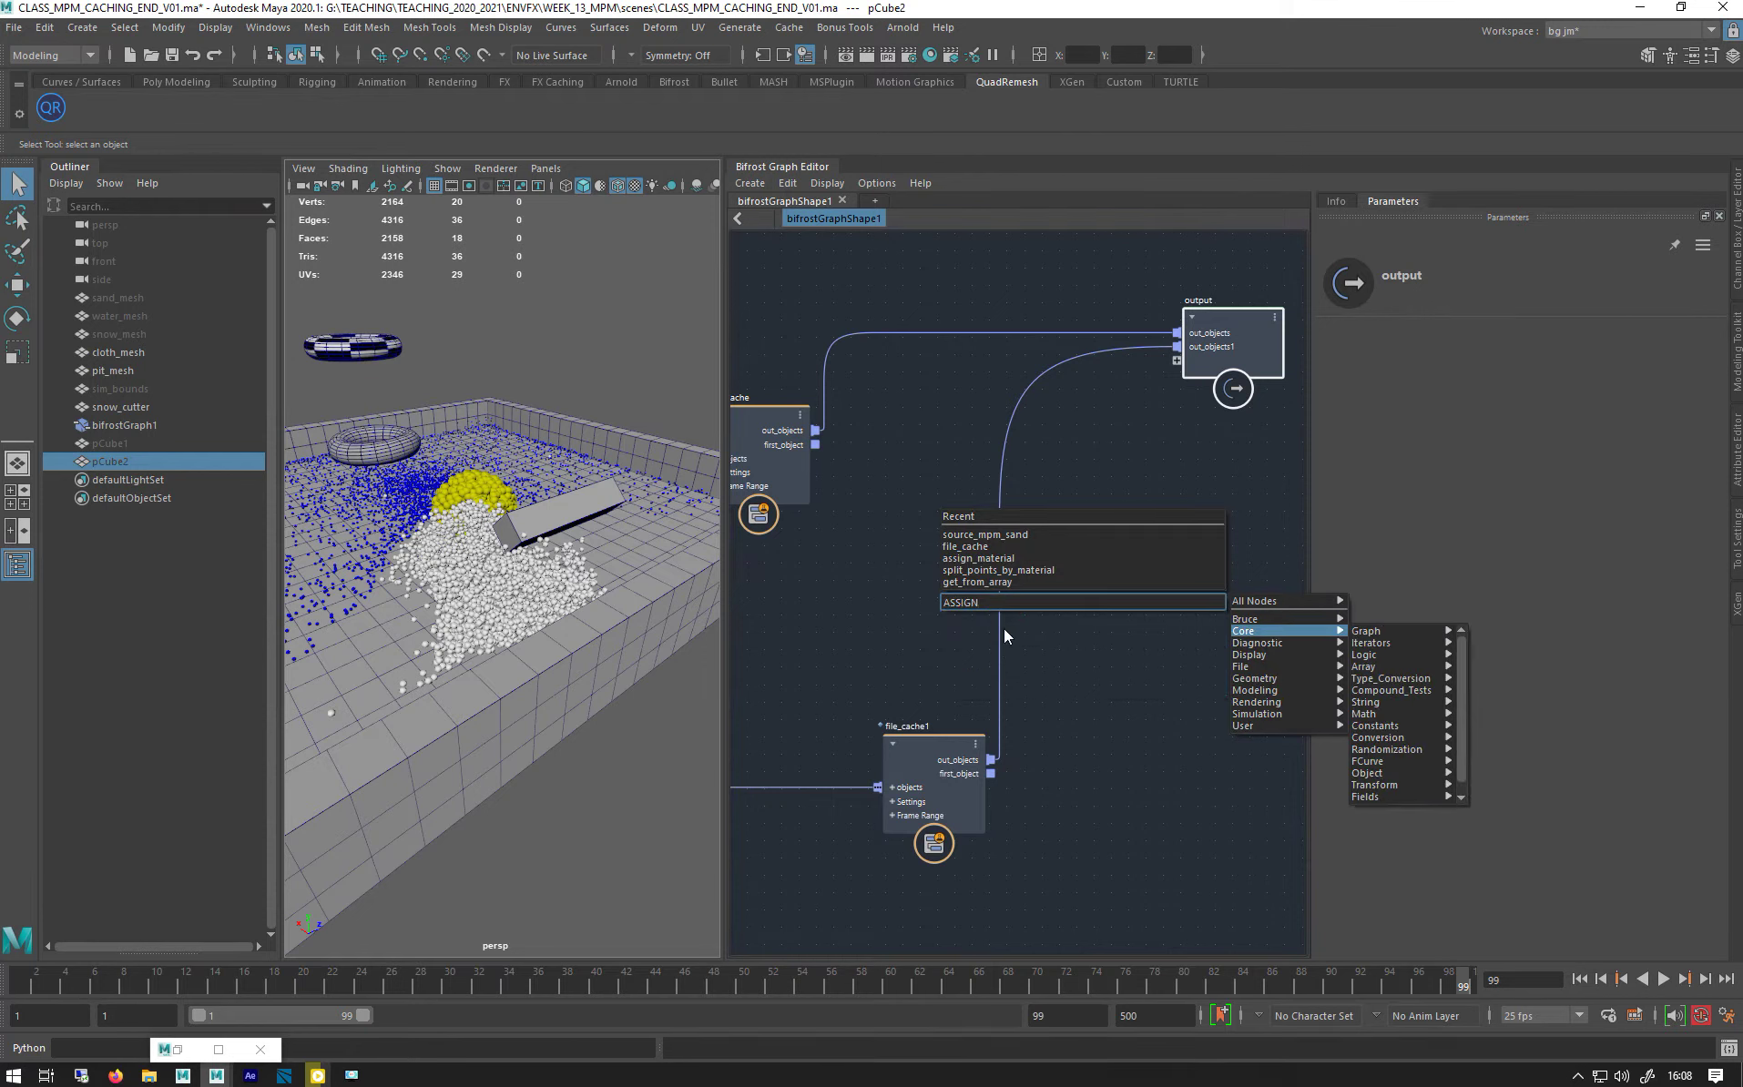
left_click_drag(1146, 615, 1110, 437)
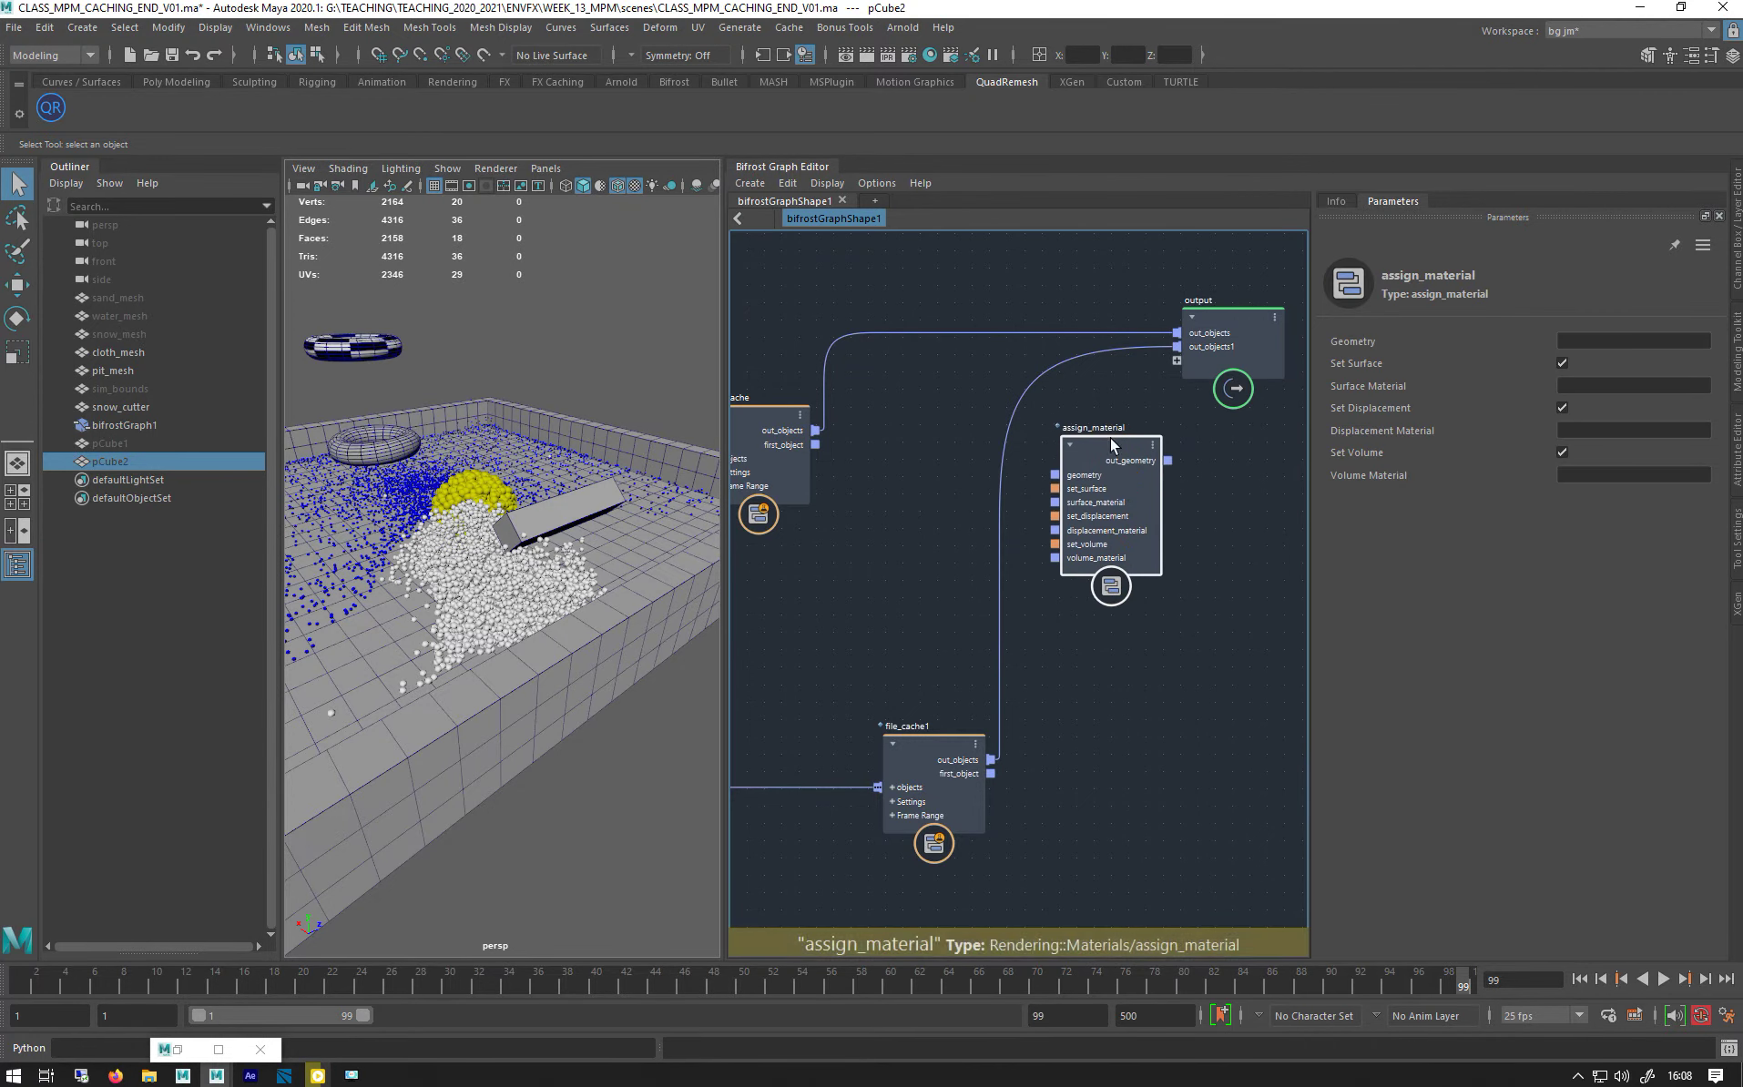
left_click_drag(813, 432, 1206, 334)
left_click_drag(1113, 454, 1102, 430)
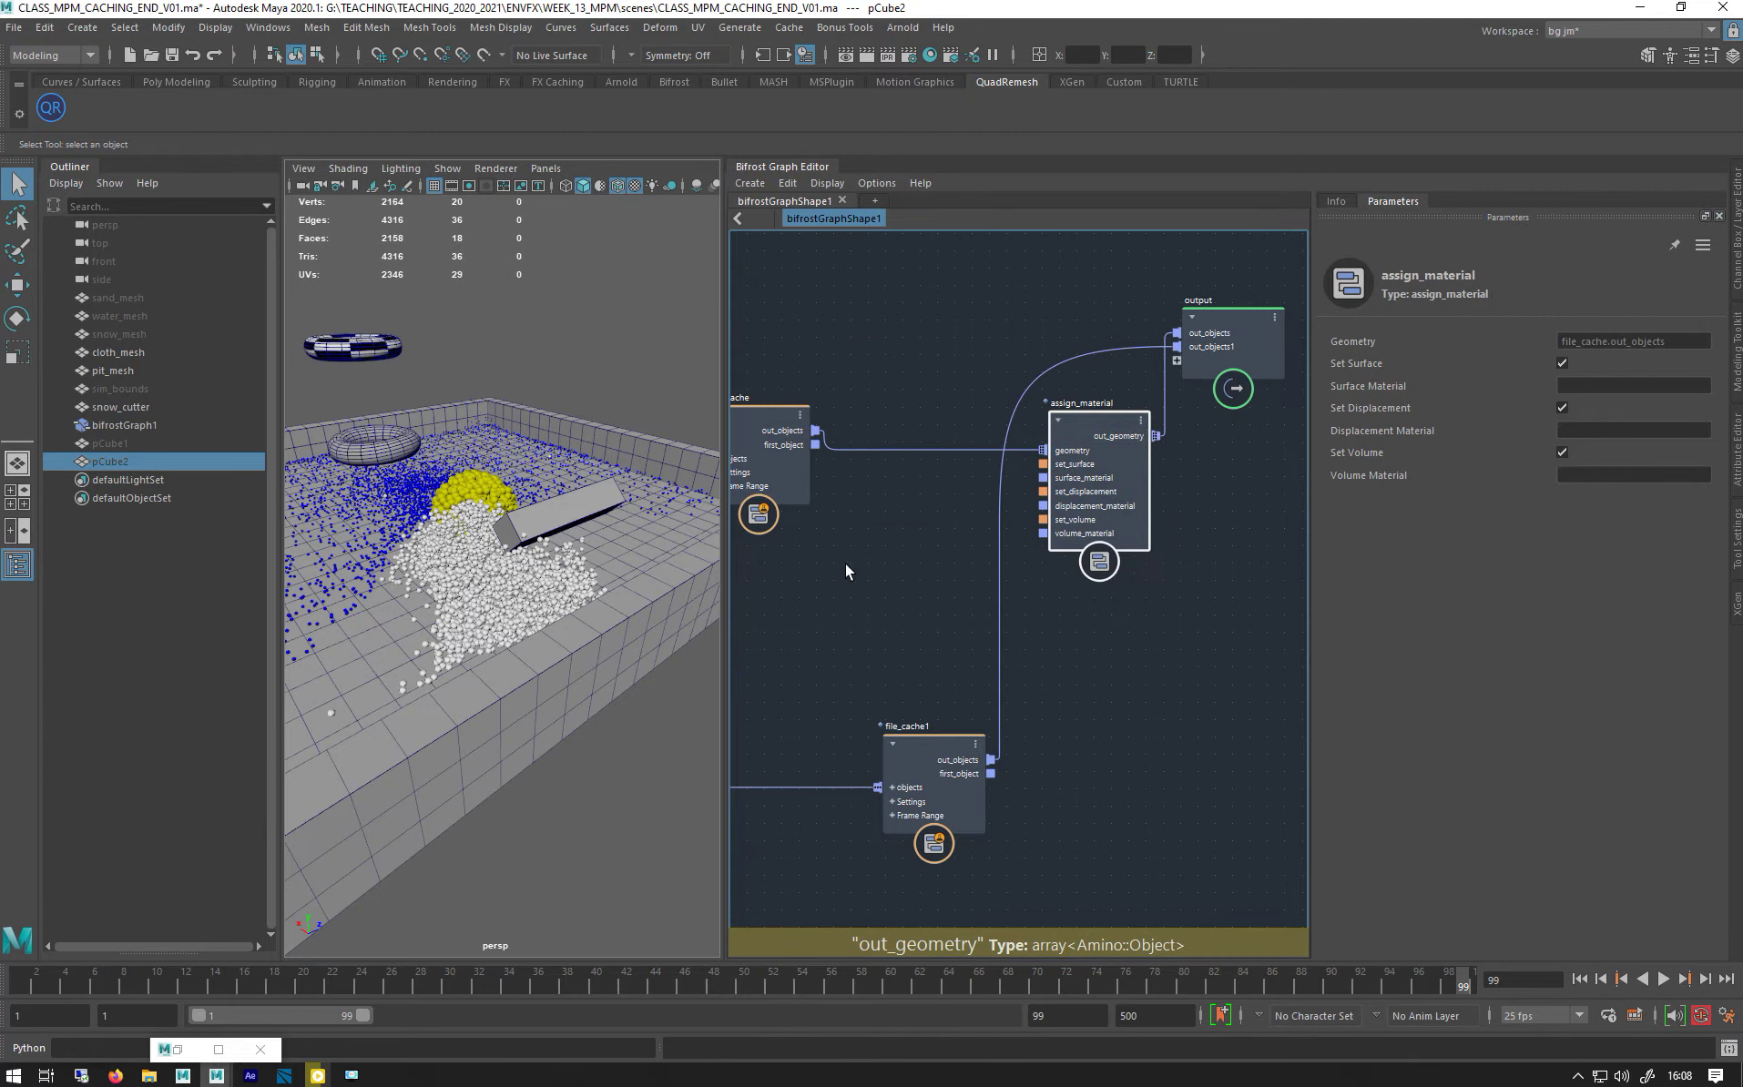
- Open the Hypershade and create an Arnold aiStandardSurface shader
left_click(930, 56)
left_click_drag(616, 267, 1028, 67)
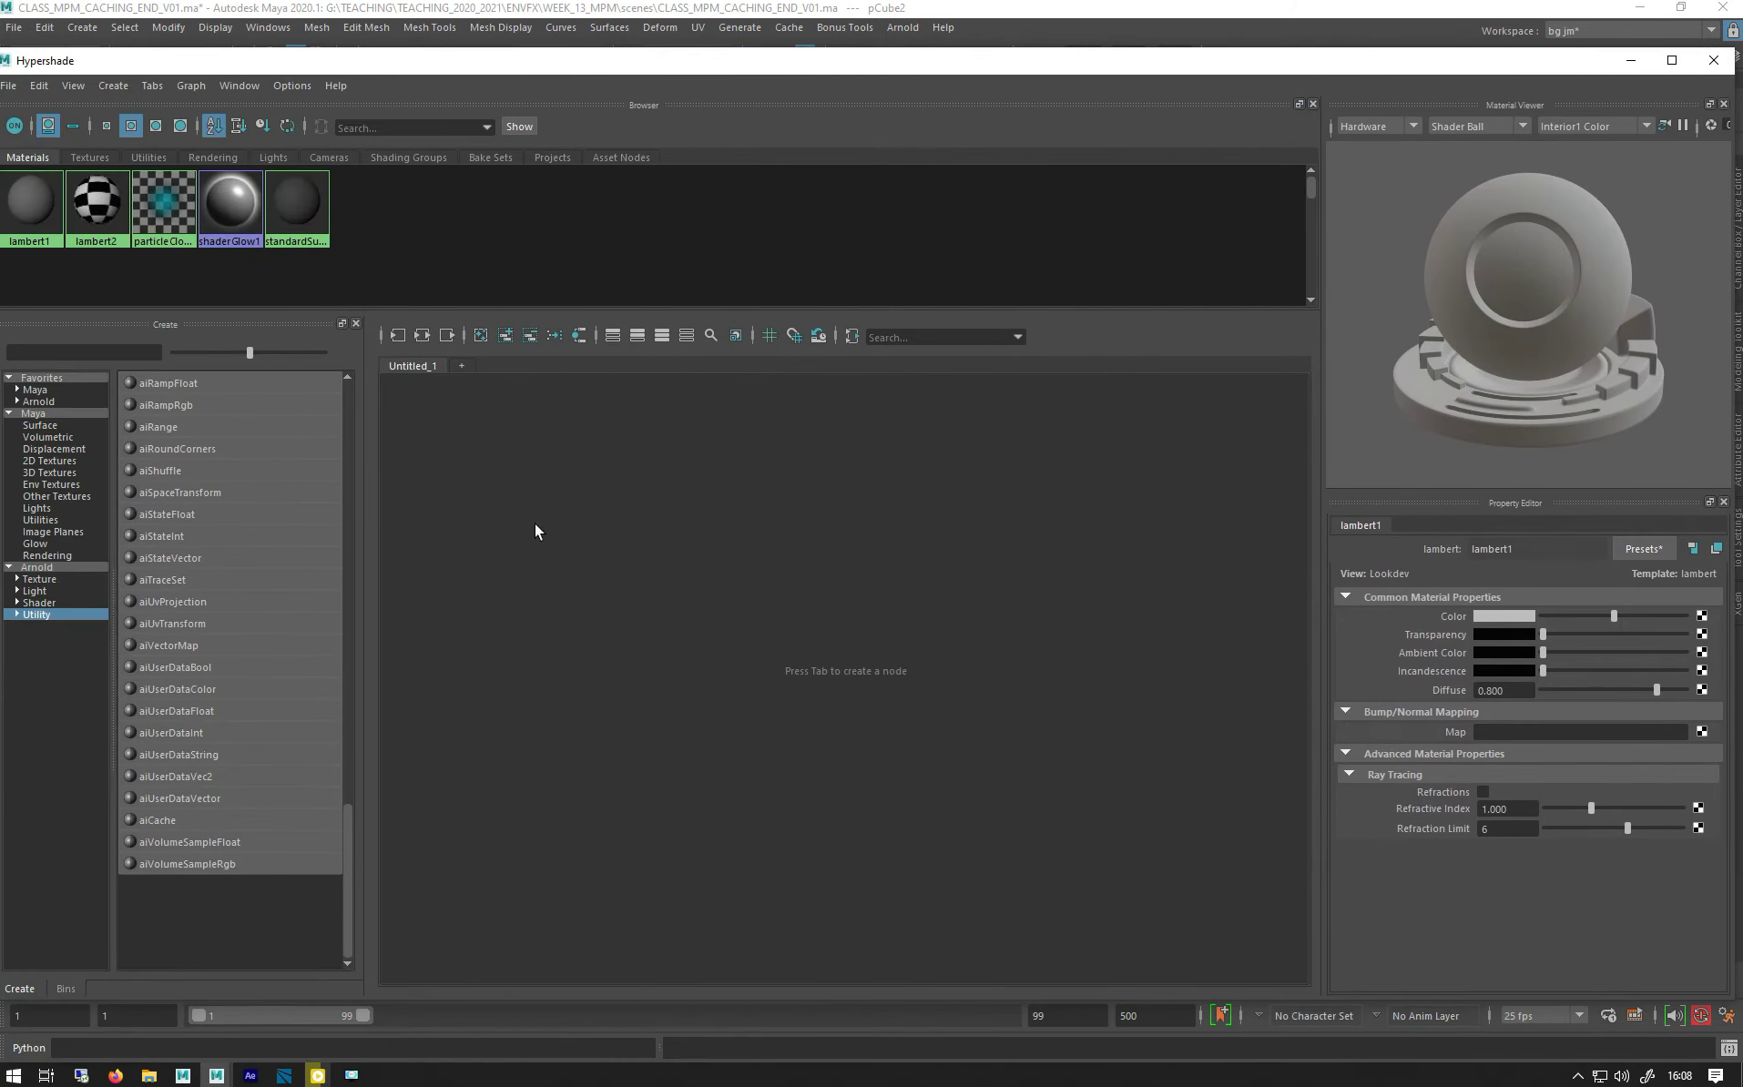
left_click(49, 570)
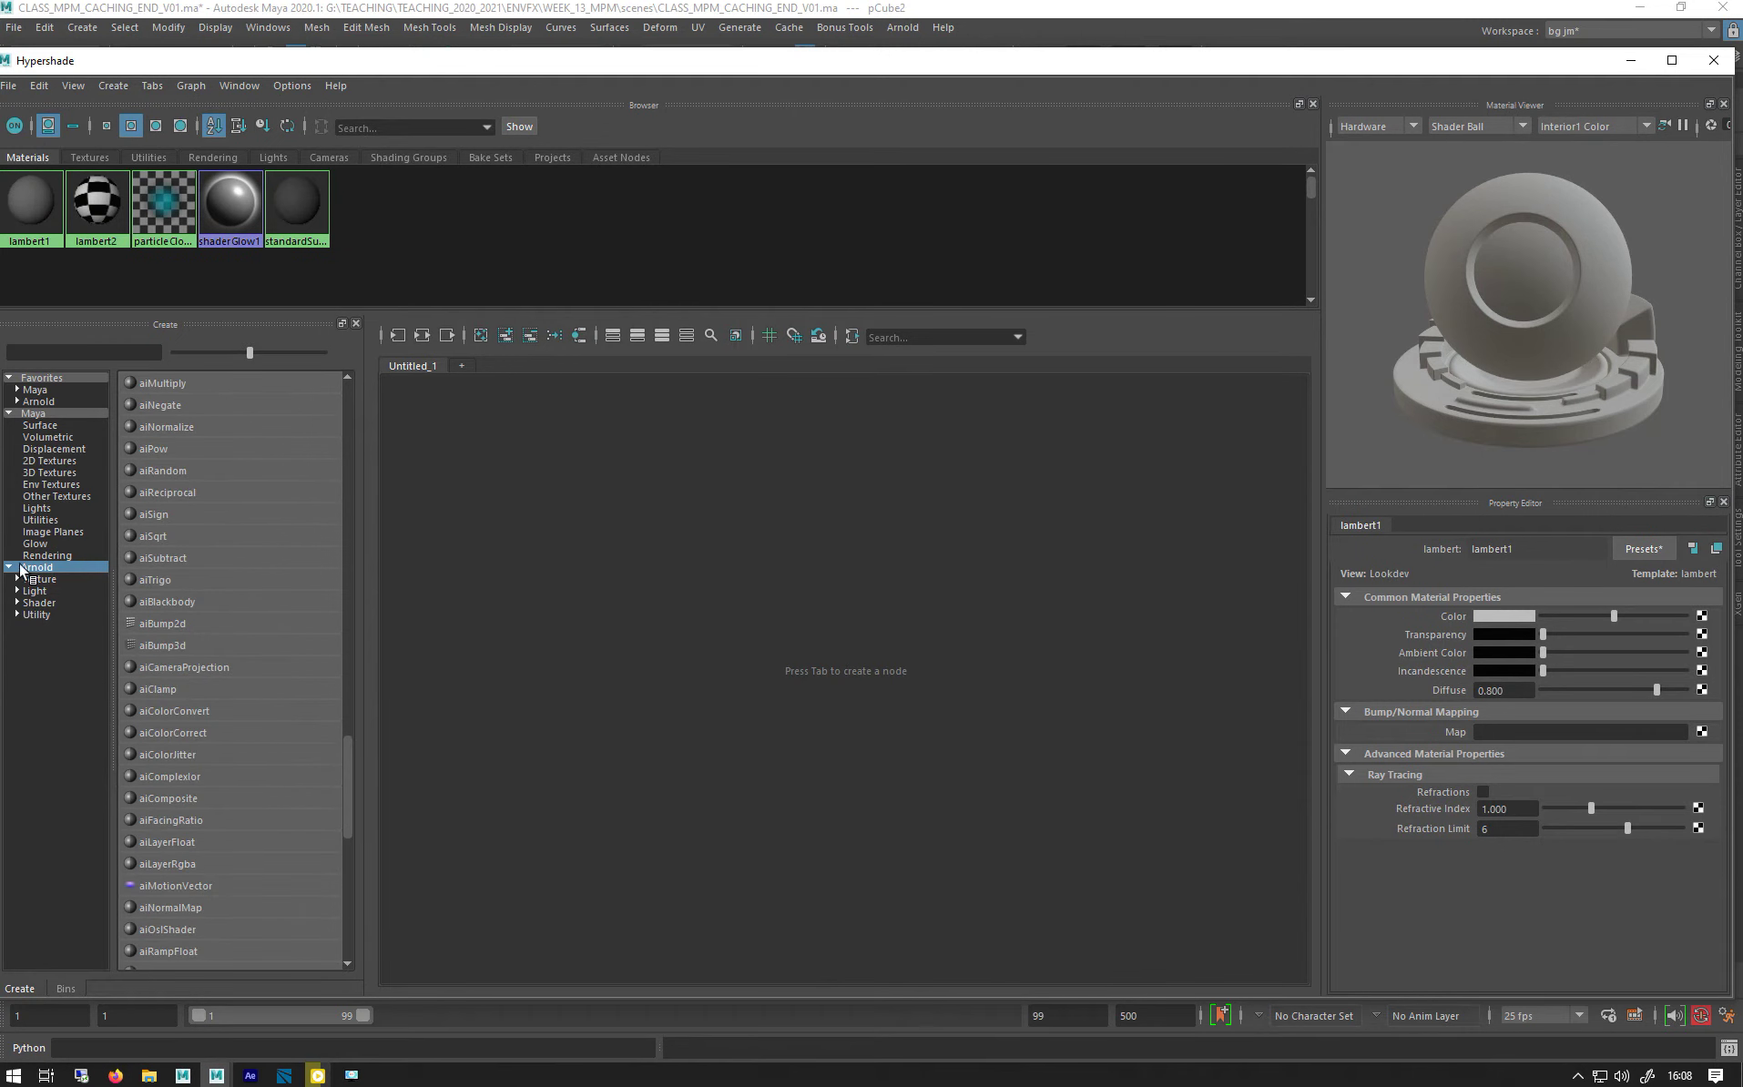
left_click(37, 603)
left_click(201, 692)
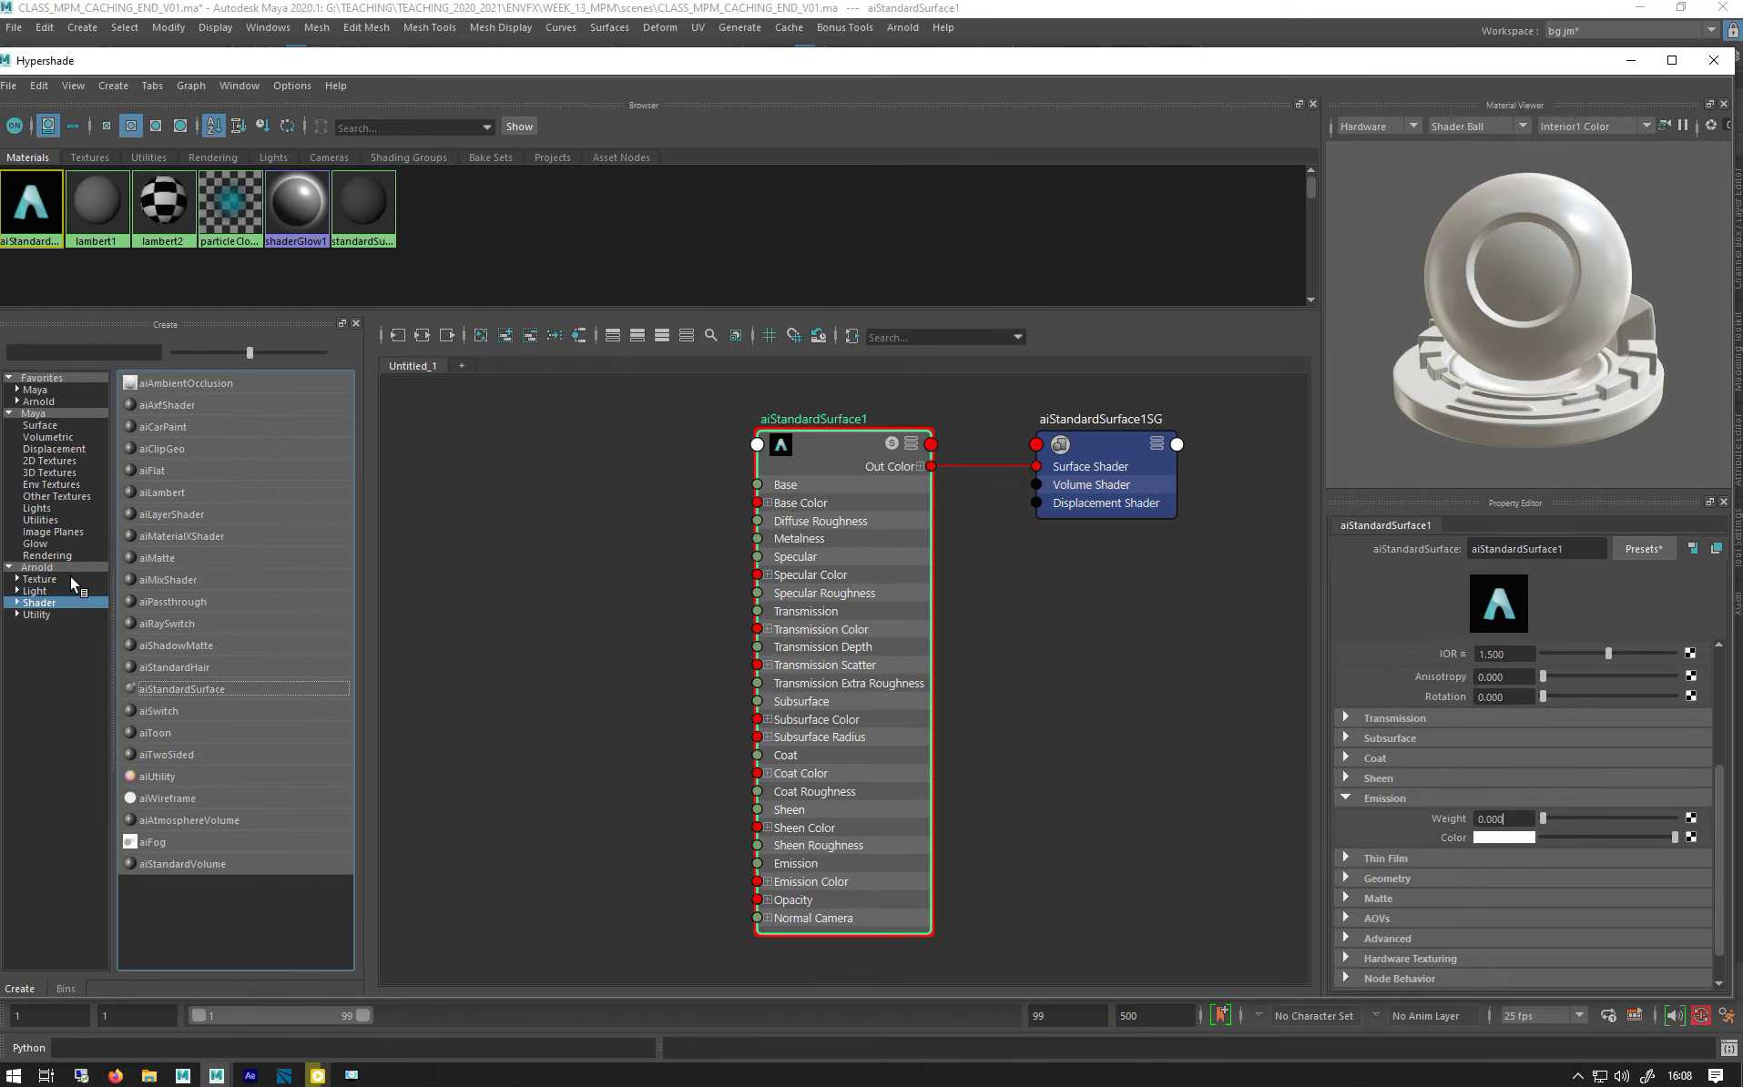
- Create an aiUserDataColor utility node and connect its Out Color to the aiStandardSurface1 Emission Color
left_click(32, 615)
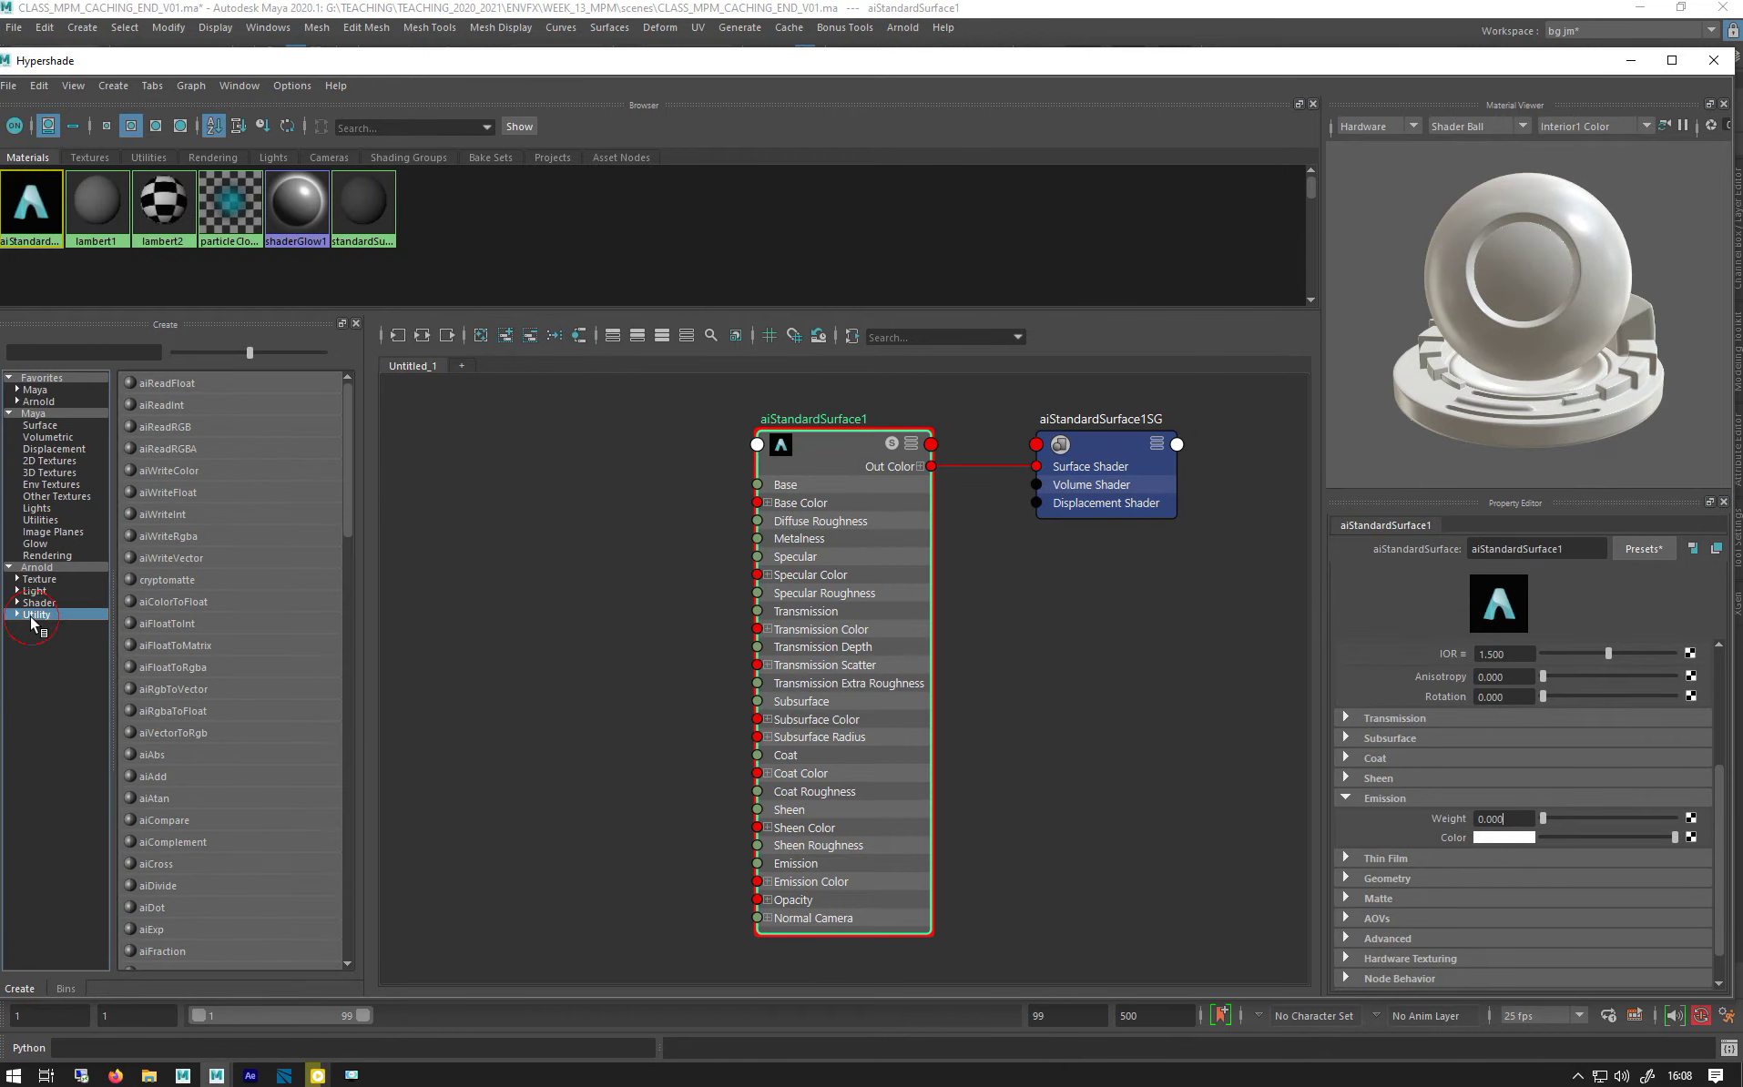
scroll(186, 664, "down", 10)
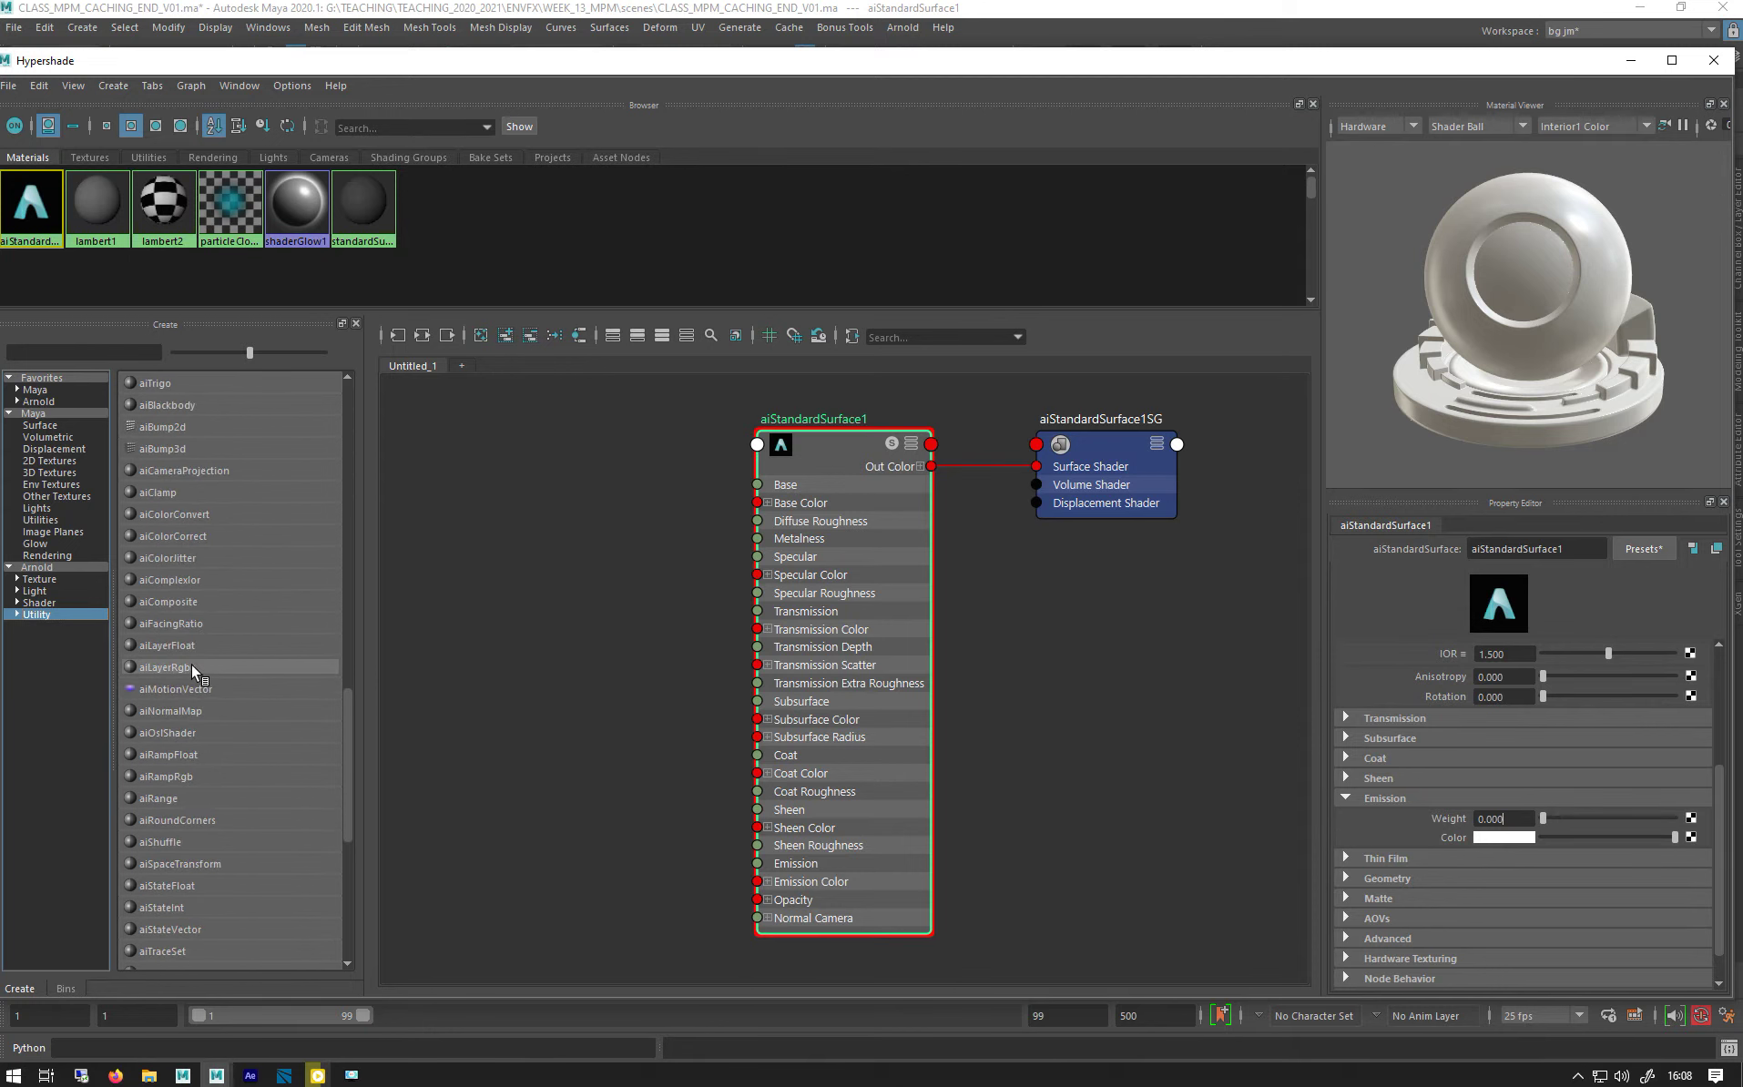
scroll(196, 665, "down", 6)
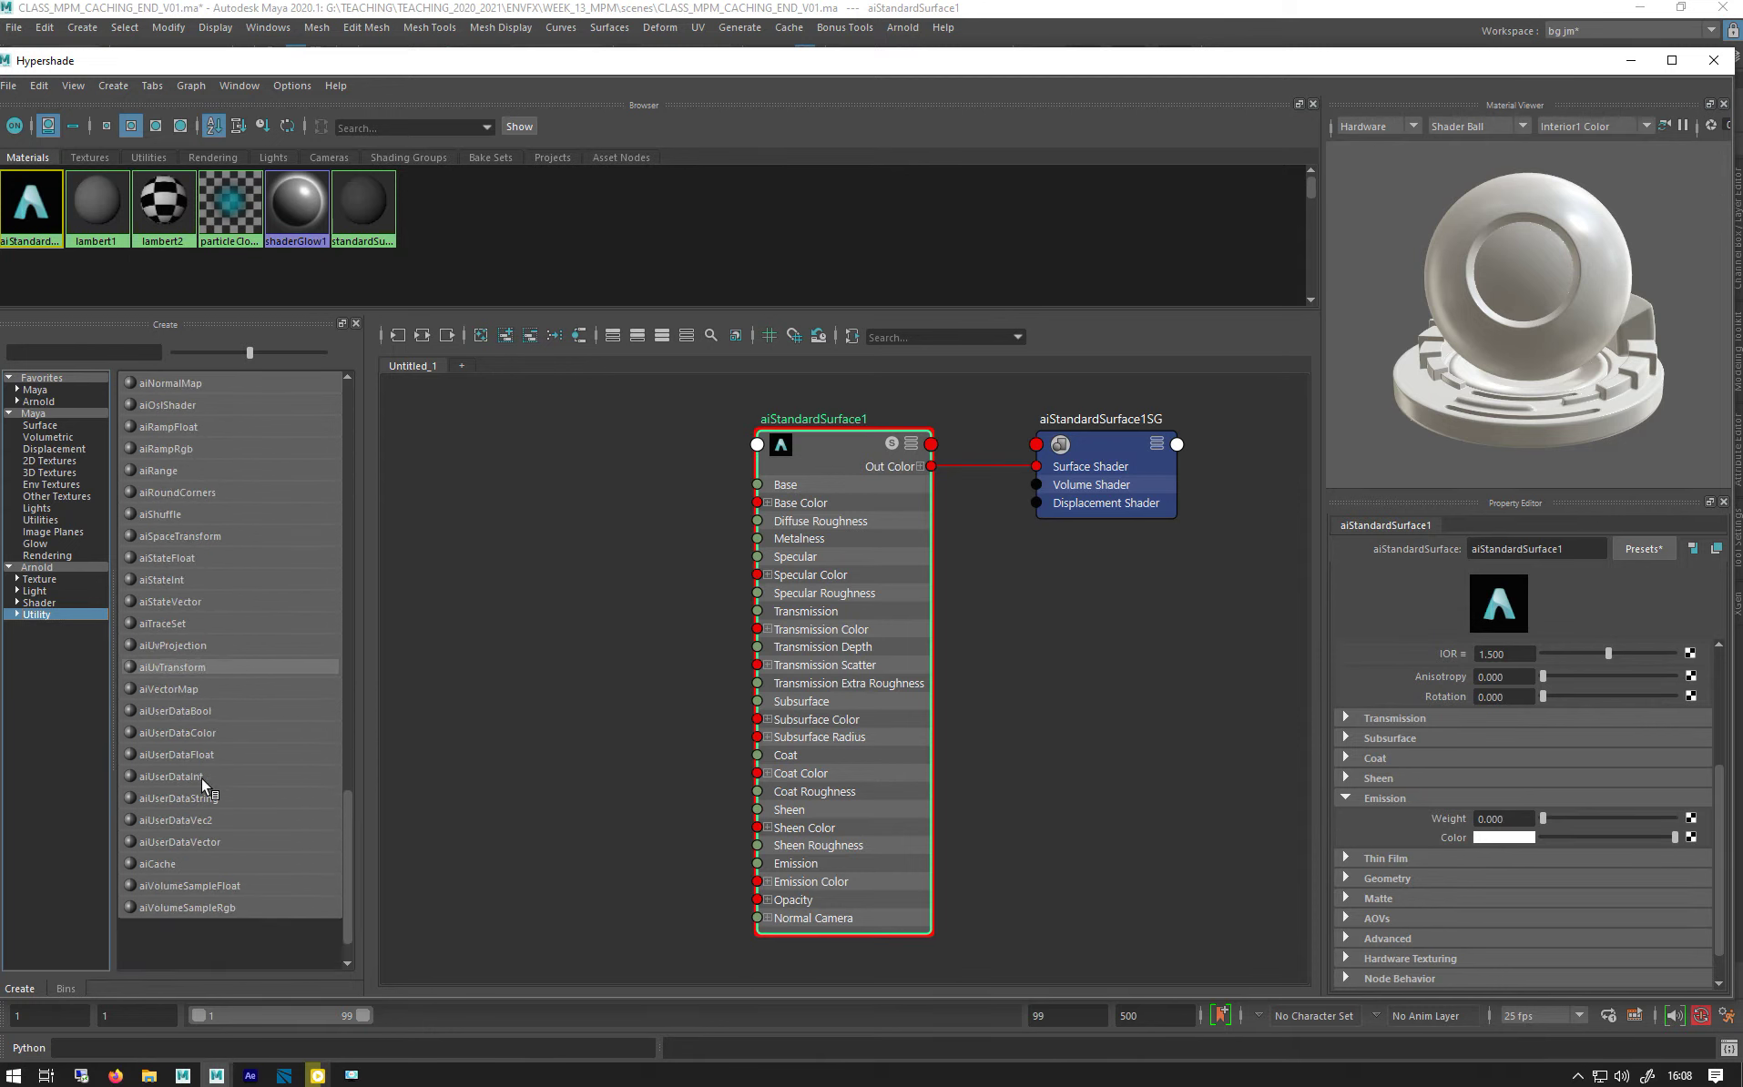
left_click(147, 734)
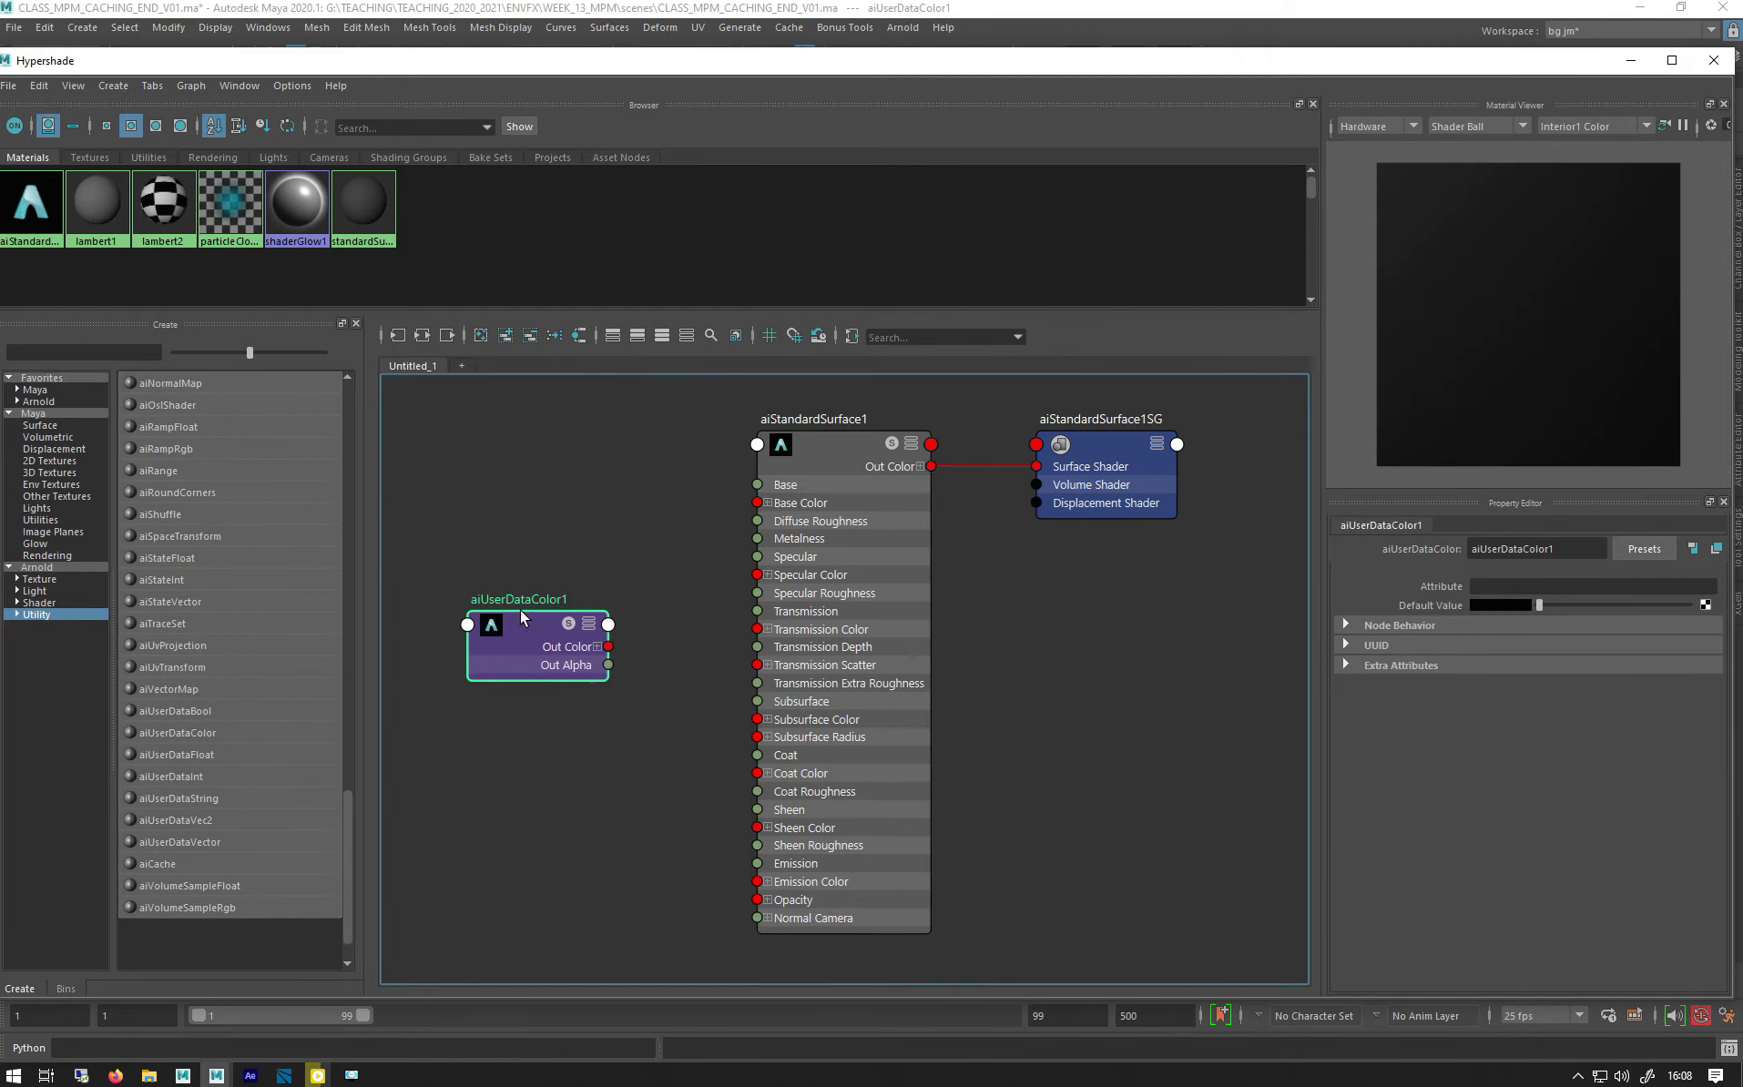
left_click_drag(610, 629, 698, 872)
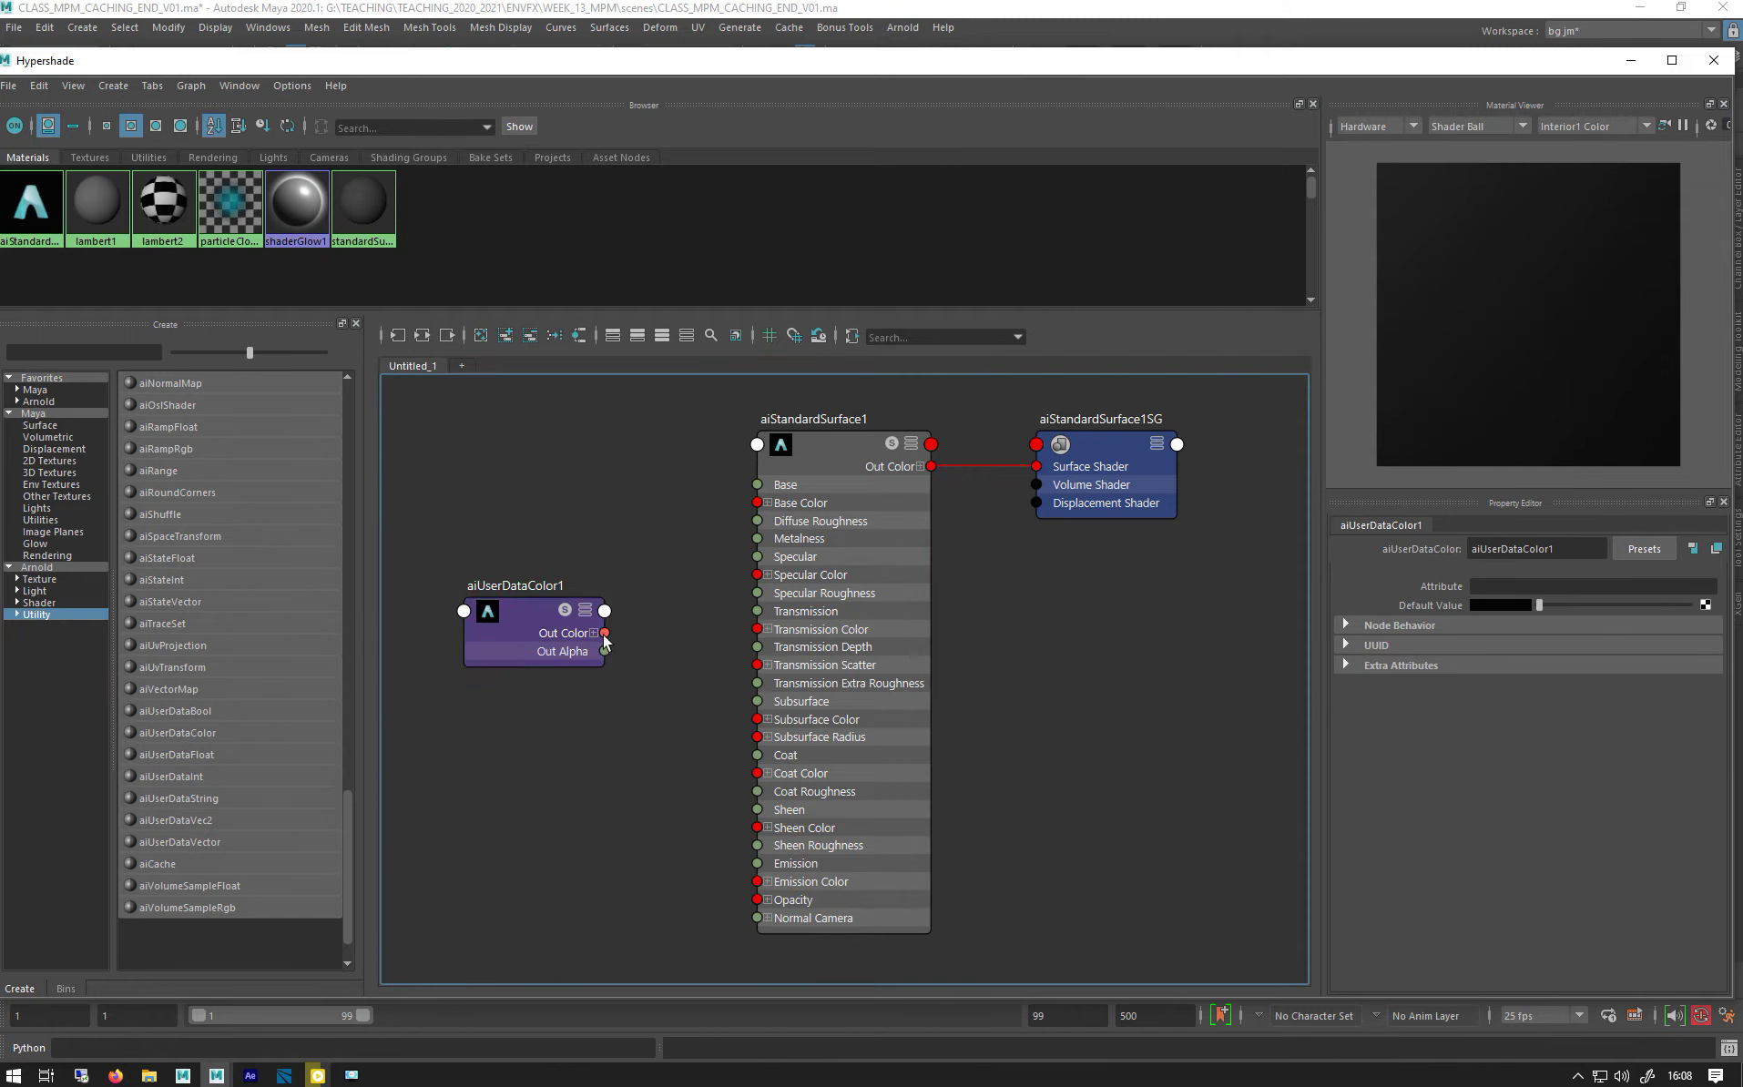
left_click_drag(604, 634, 756, 881)
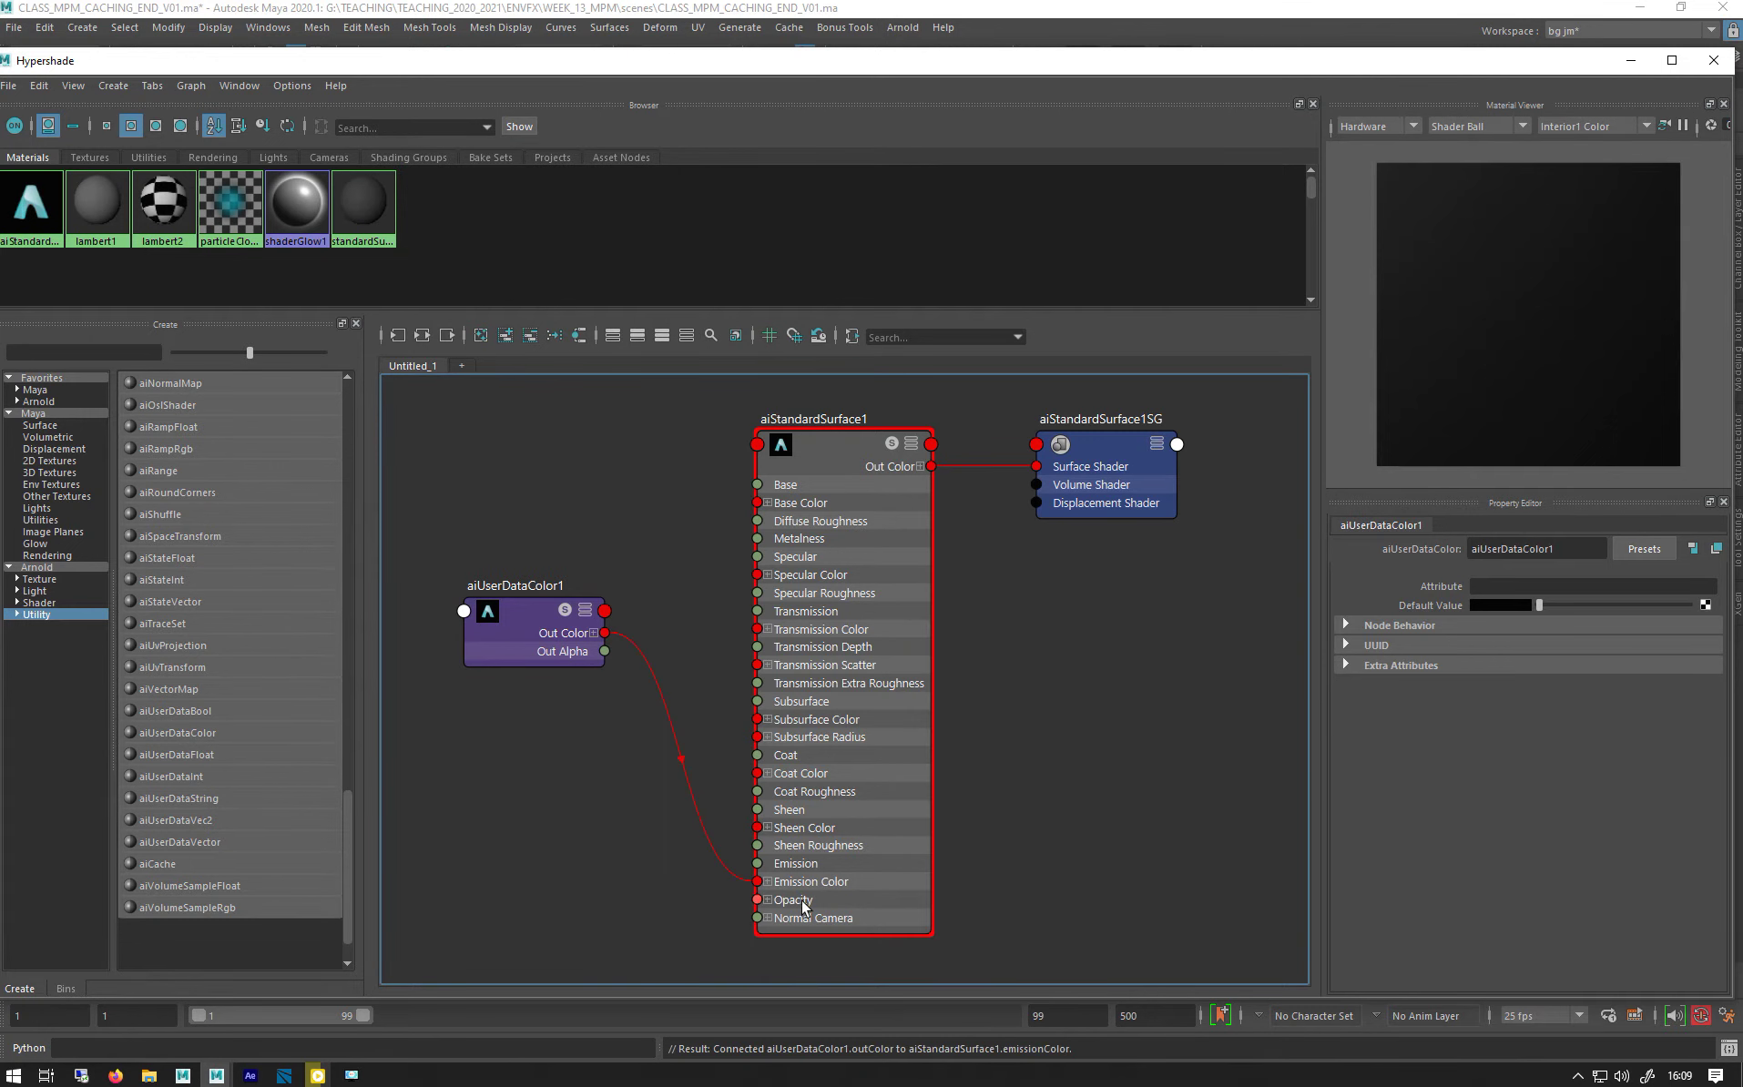
- Set the emission weight of aiStandardSurface1 to 1
left_click(829, 849)
double_click(1507, 823)
type("1")
key("Return")
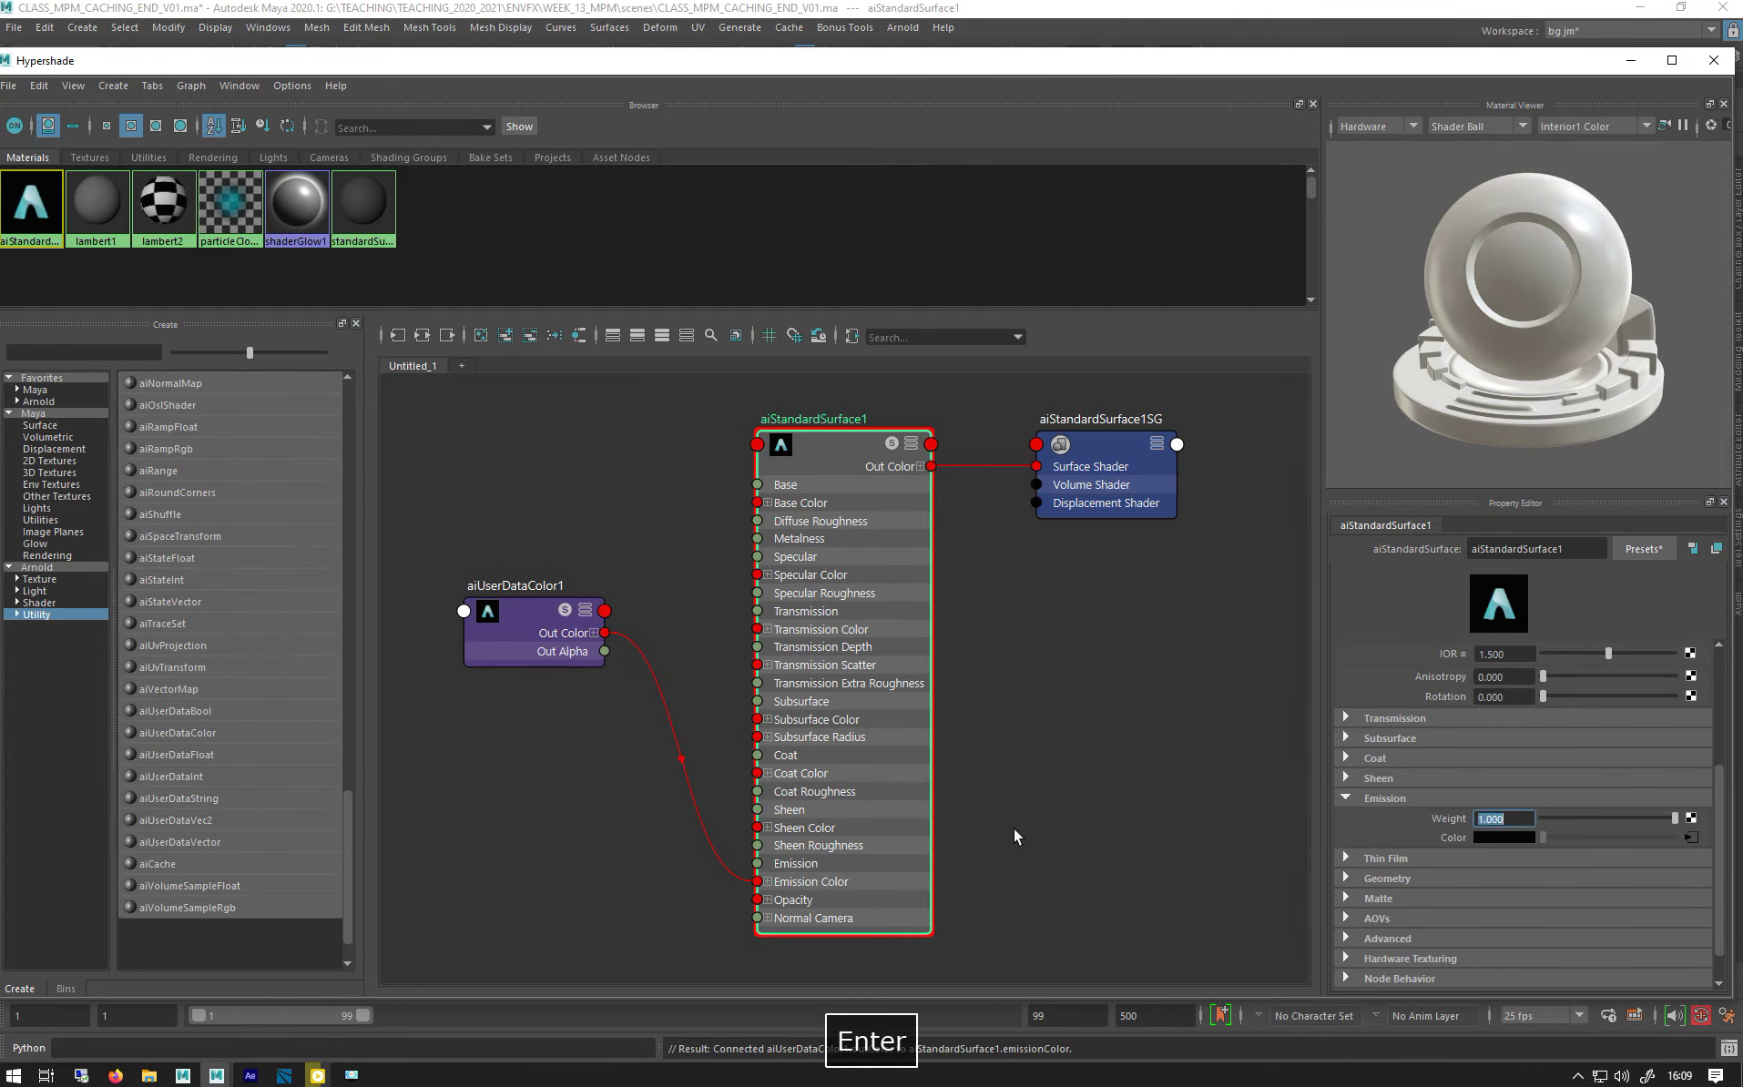
- Set the Attribute name of aiUserDataColor1 to "color" in lowercase
left_click(516, 624)
left_click(1481, 590)
type("co")
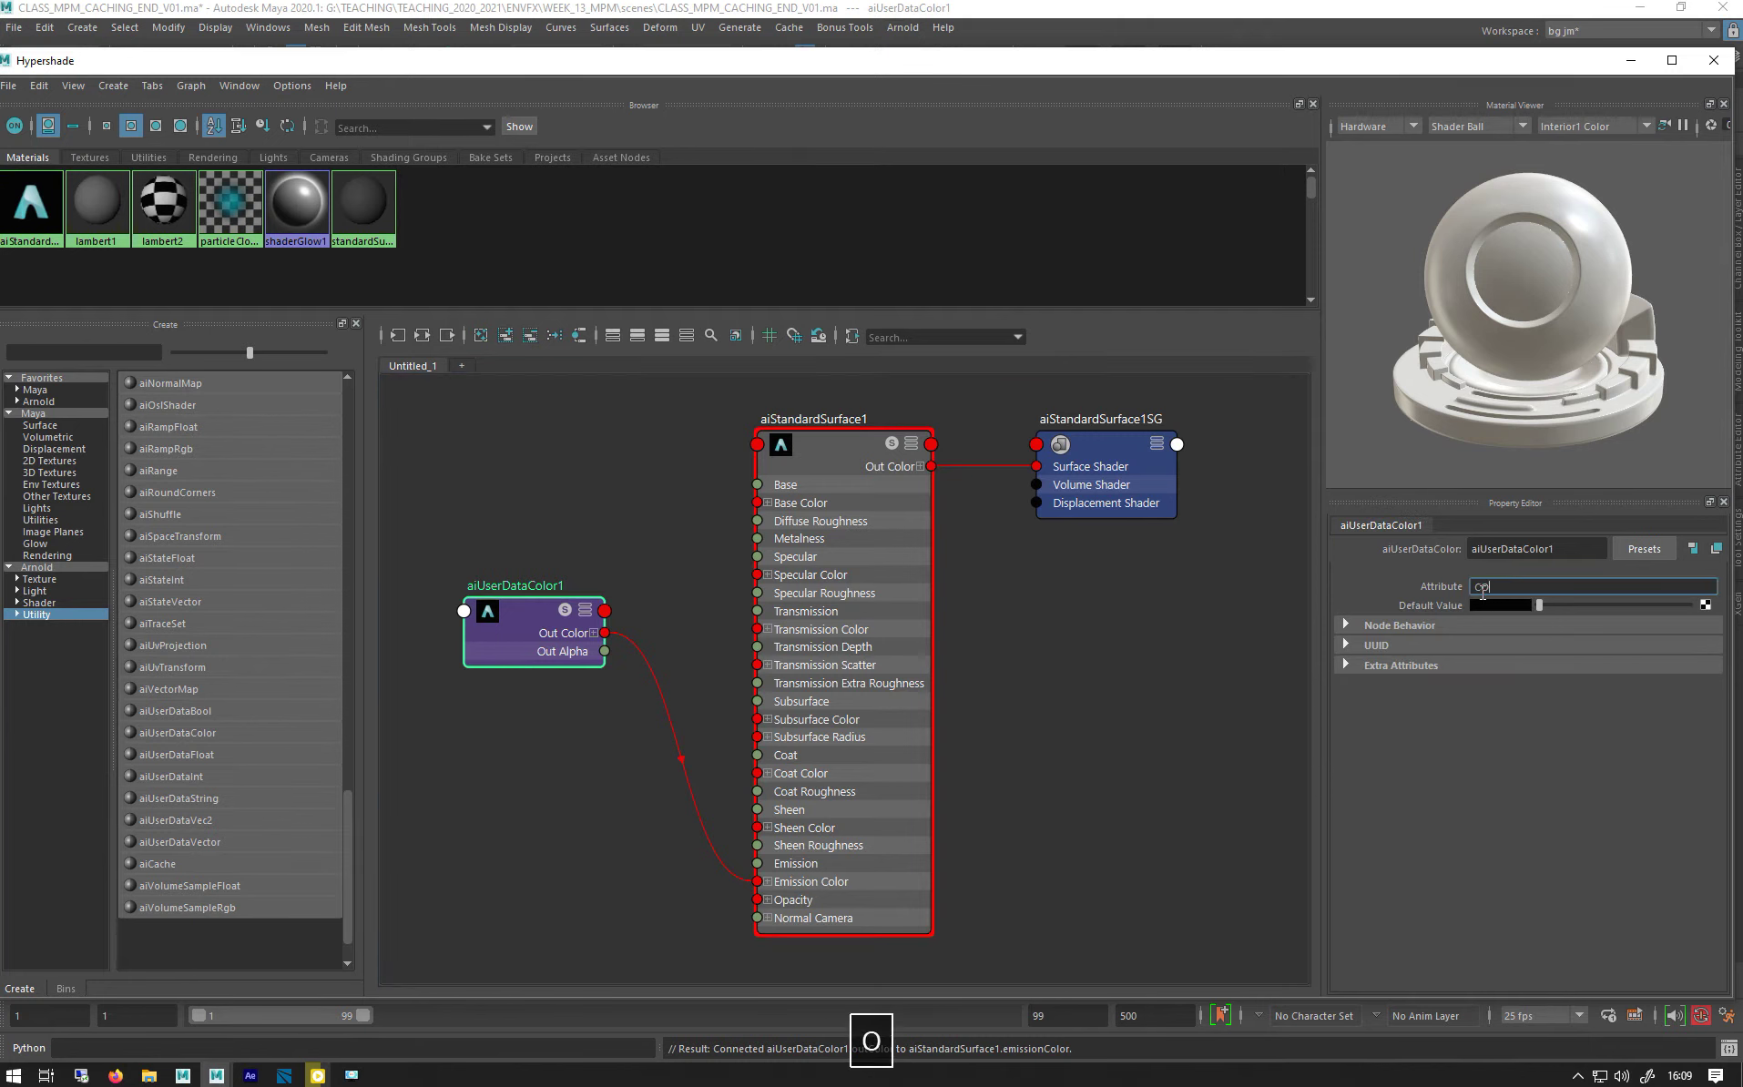
type("LO")
left_click_drag(1527, 587, 1289, 572)
key("Caps_Lock")
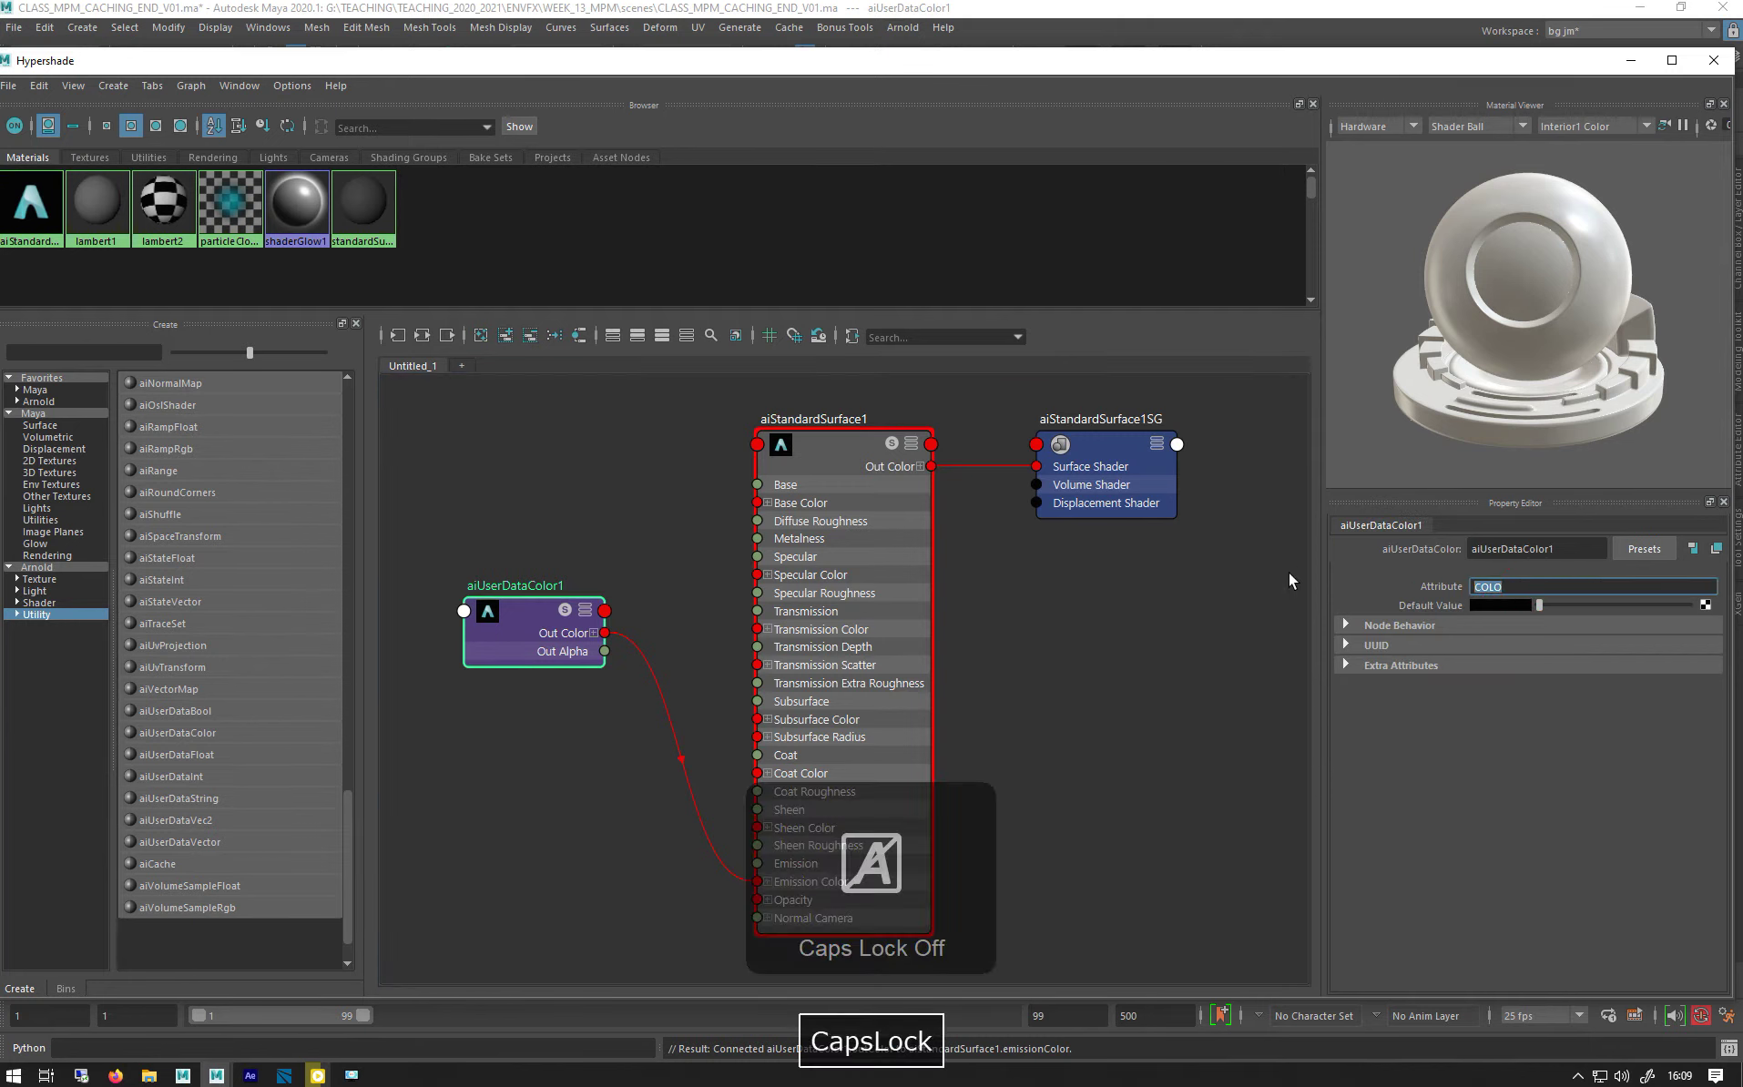
type("color")
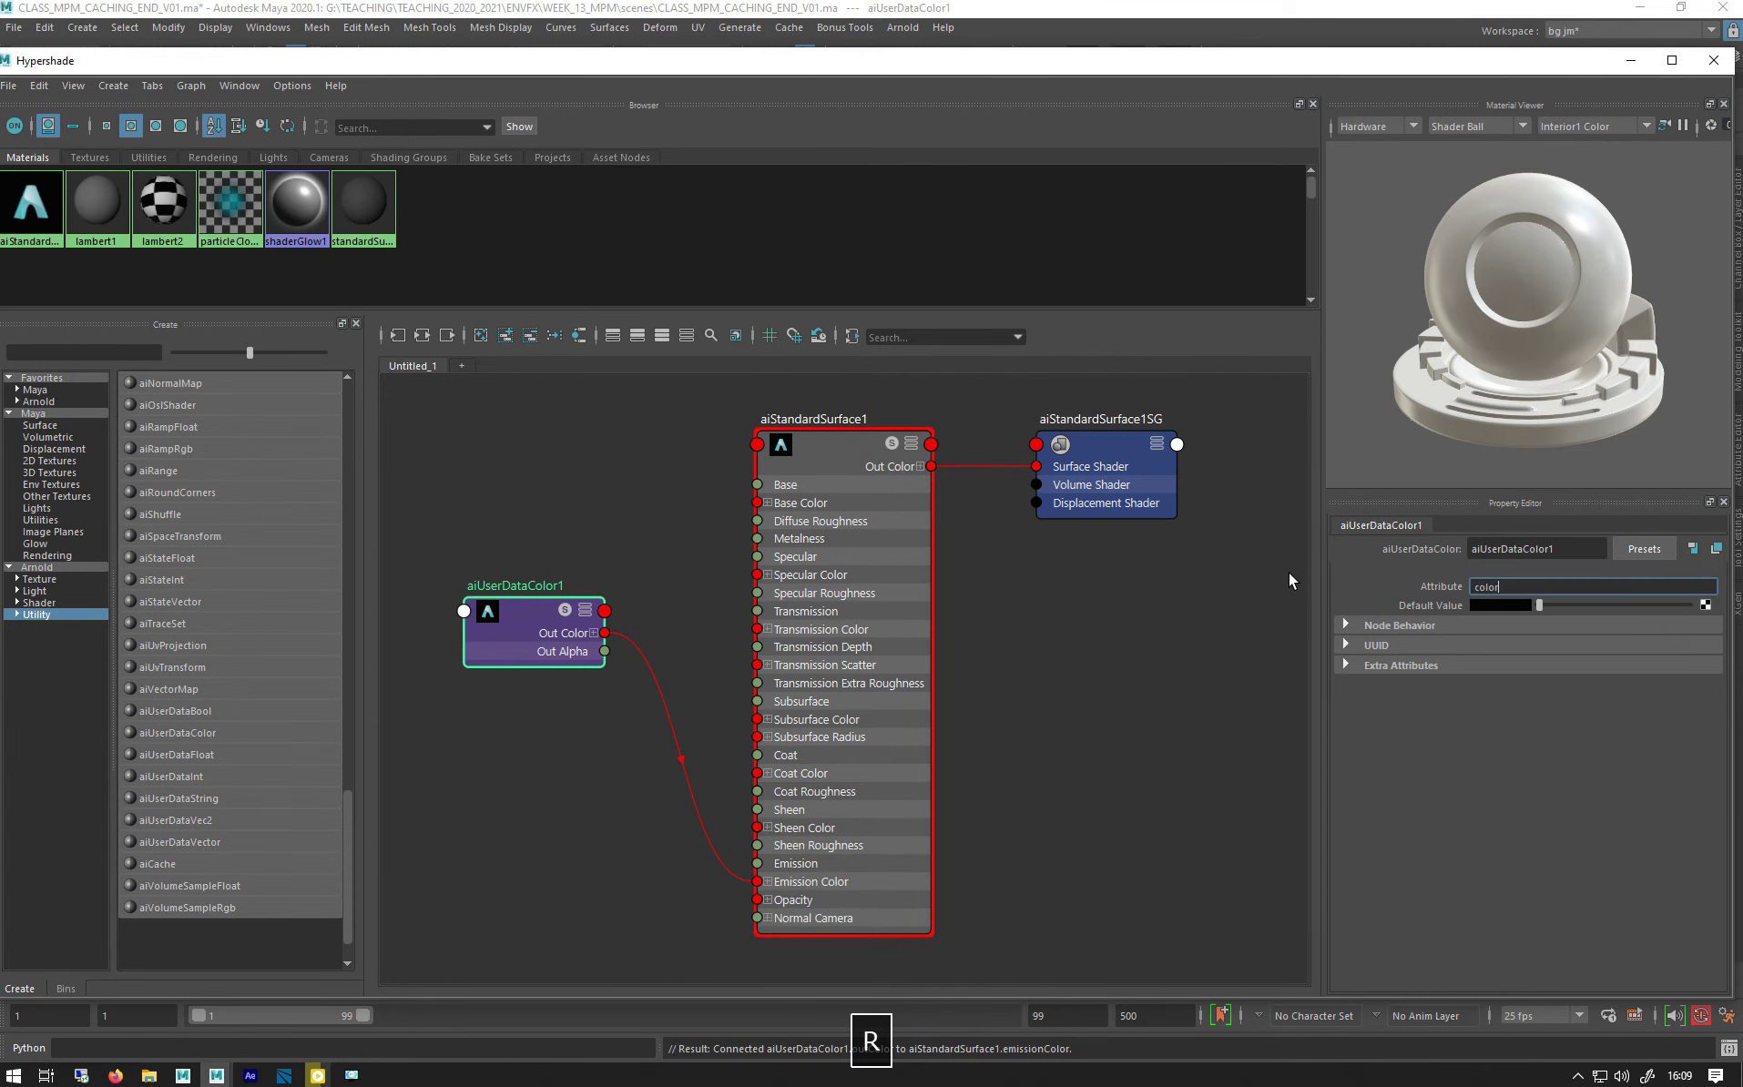
key("Return")
- Bring the aiStandardSurface1 material into the Bifrost graph and connect its material_reference to assign_material's surface_material, then put the Hypershade away
left_click_drag(1096, 65, 1245, 560)
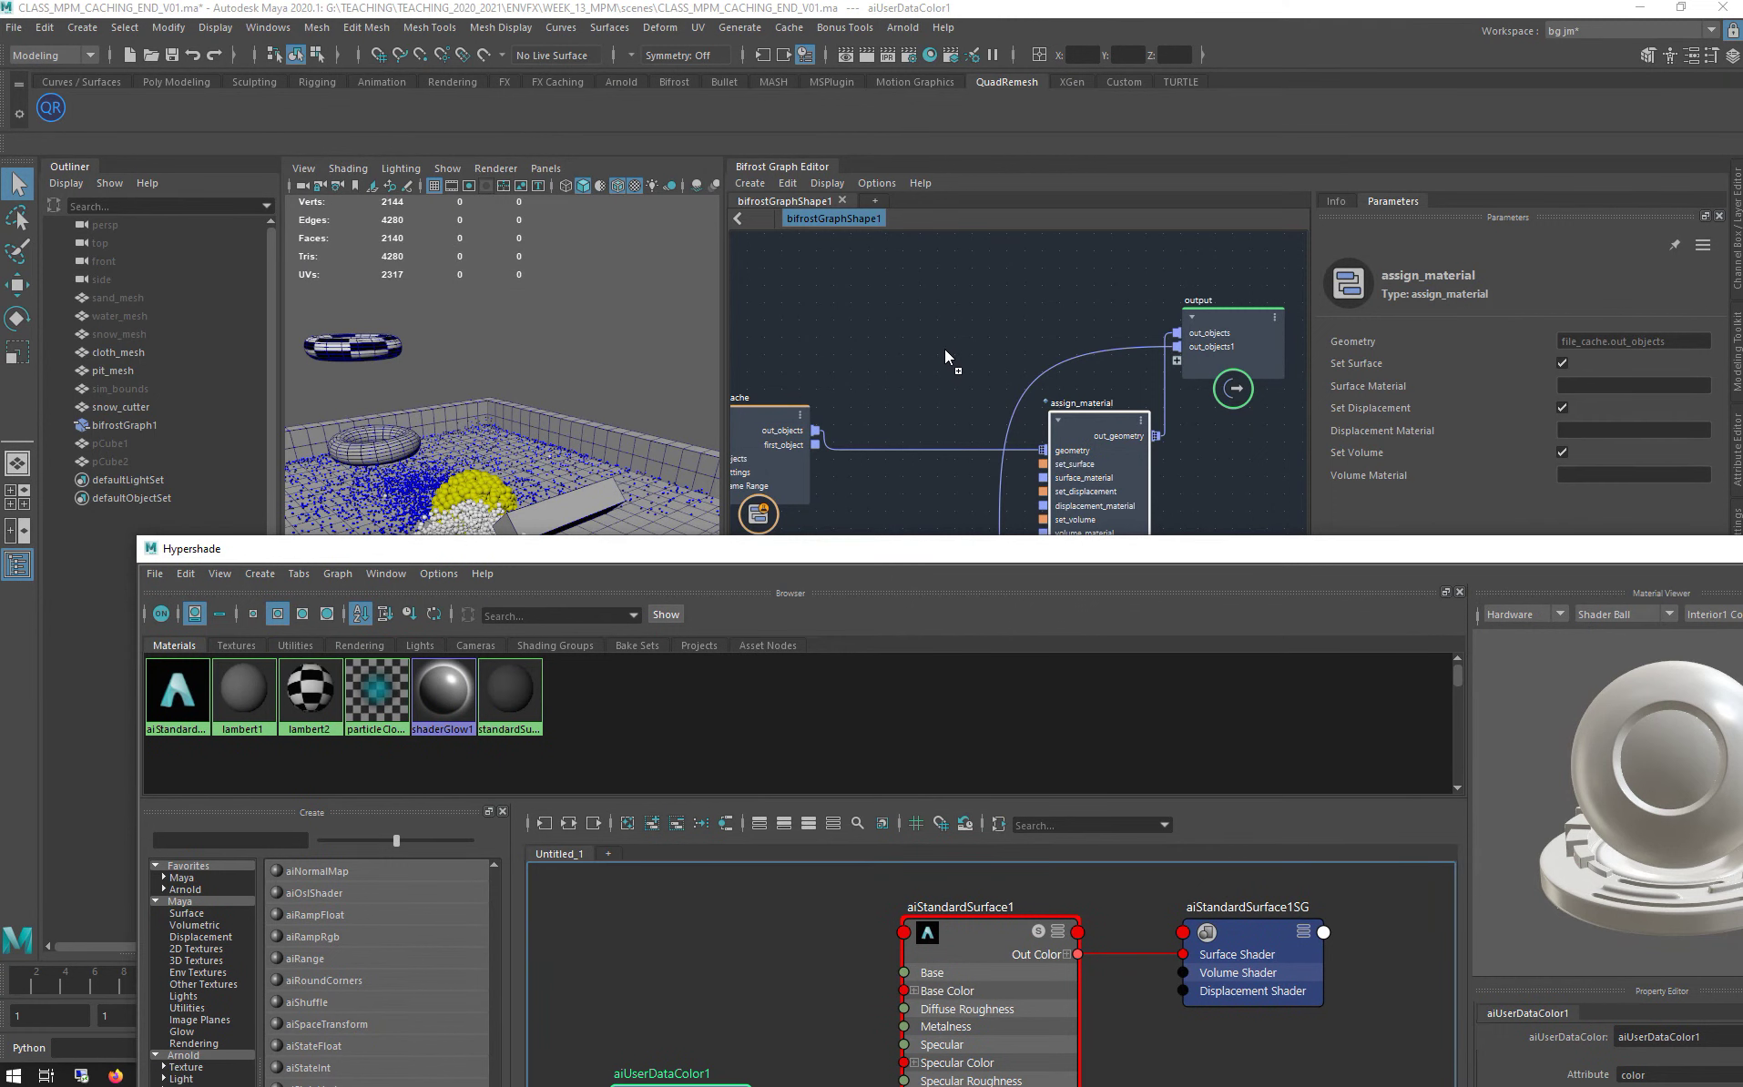
left_click_drag(946, 355, 943, 354)
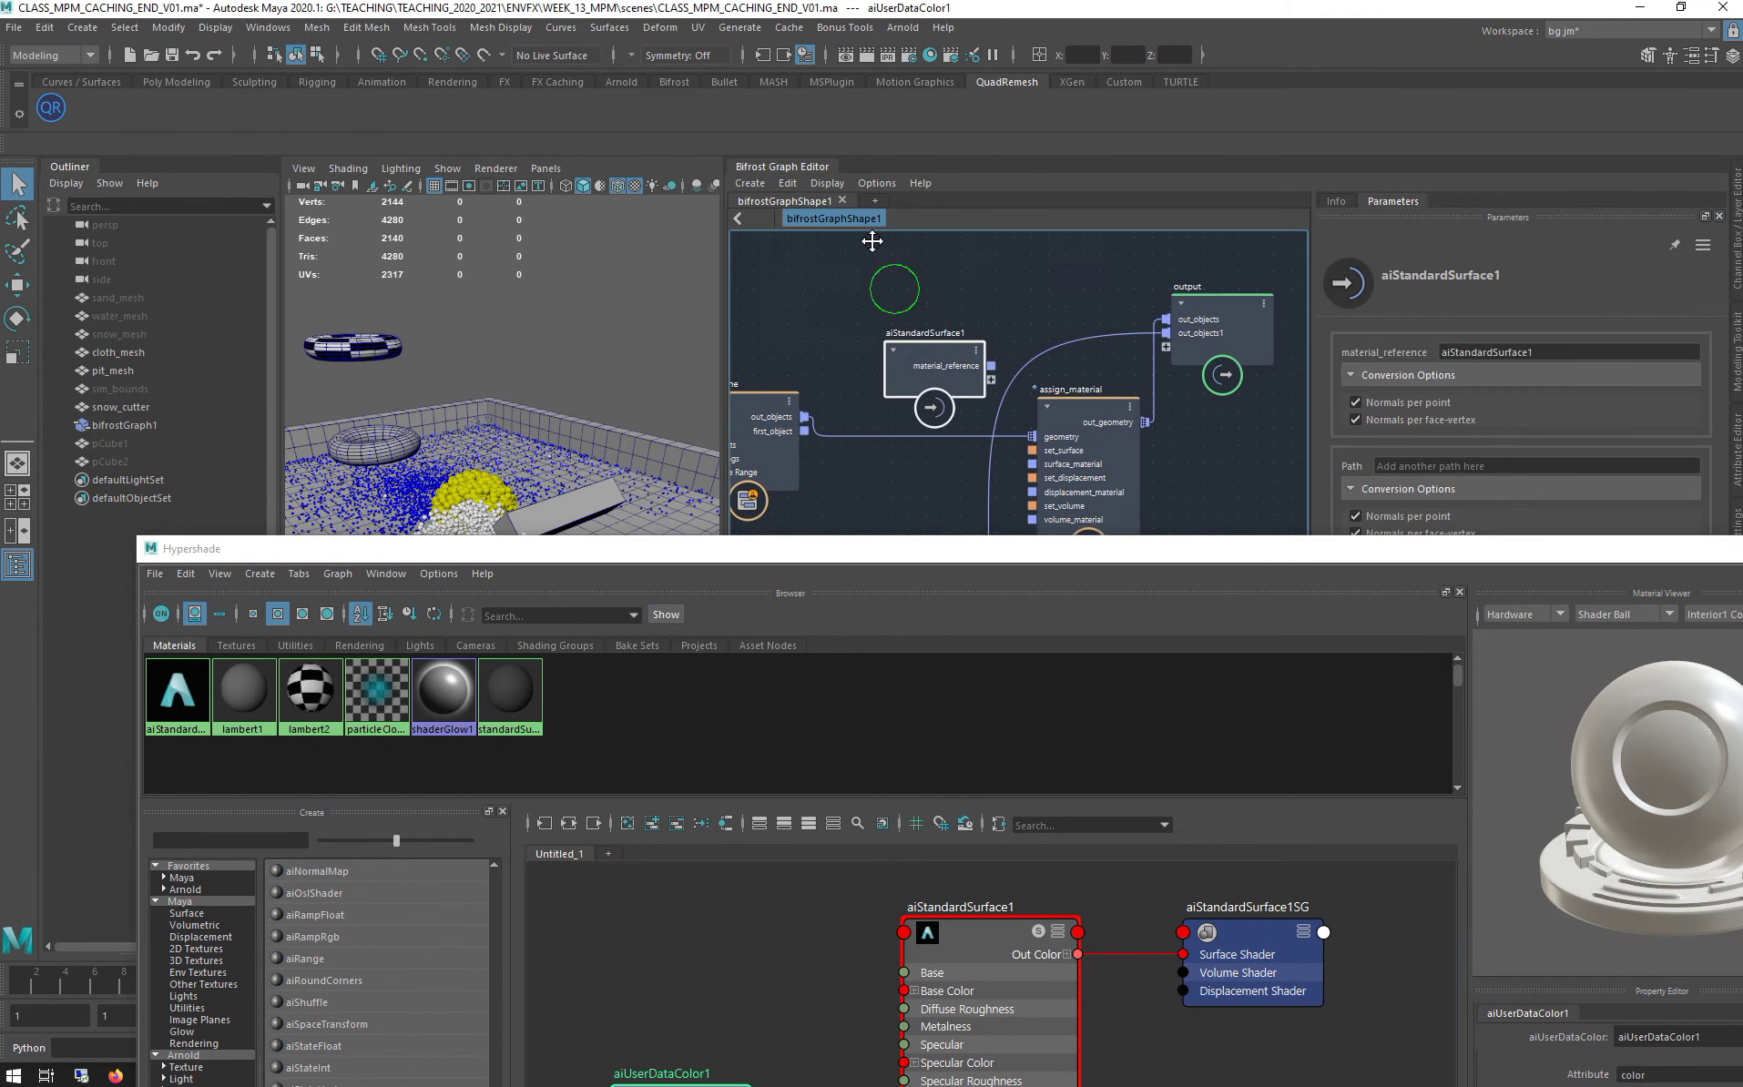
left_click_drag(923, 542, 910, 658)
left_click_drag(970, 343, 933, 512)
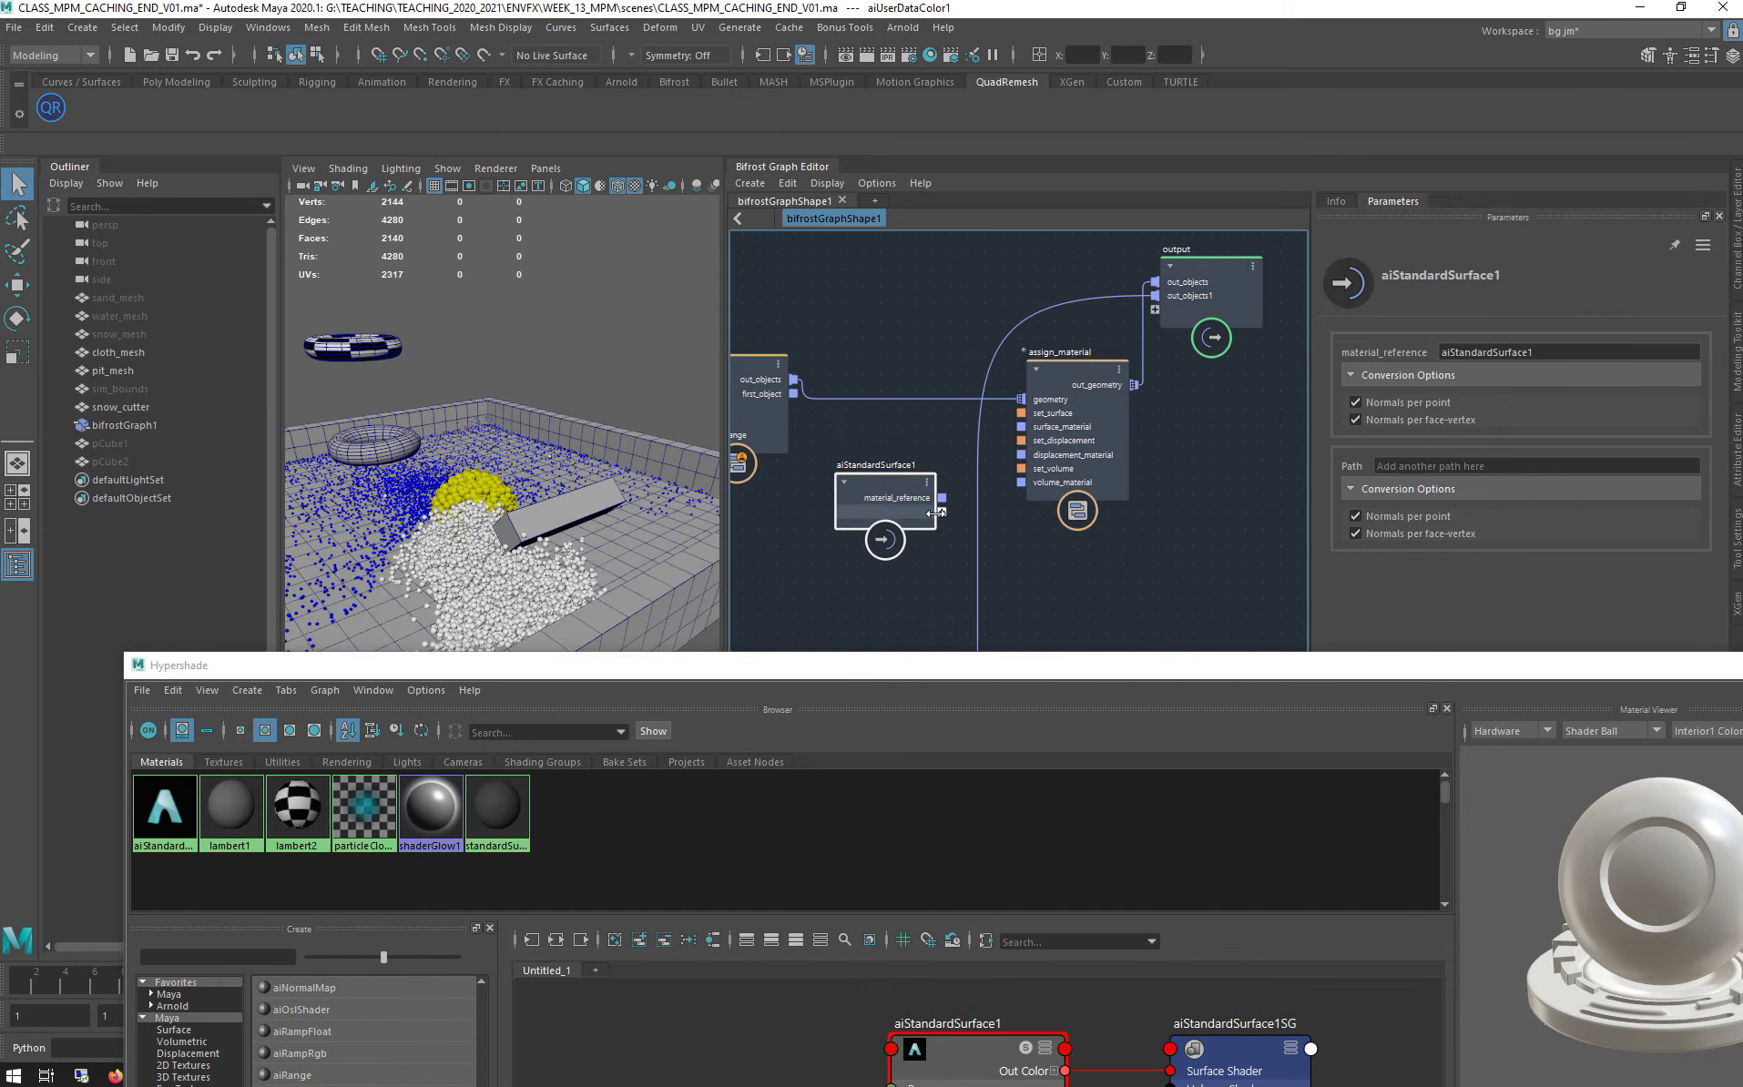
left_click(942, 501)
left_click_drag(991, 436, 1034, 428)
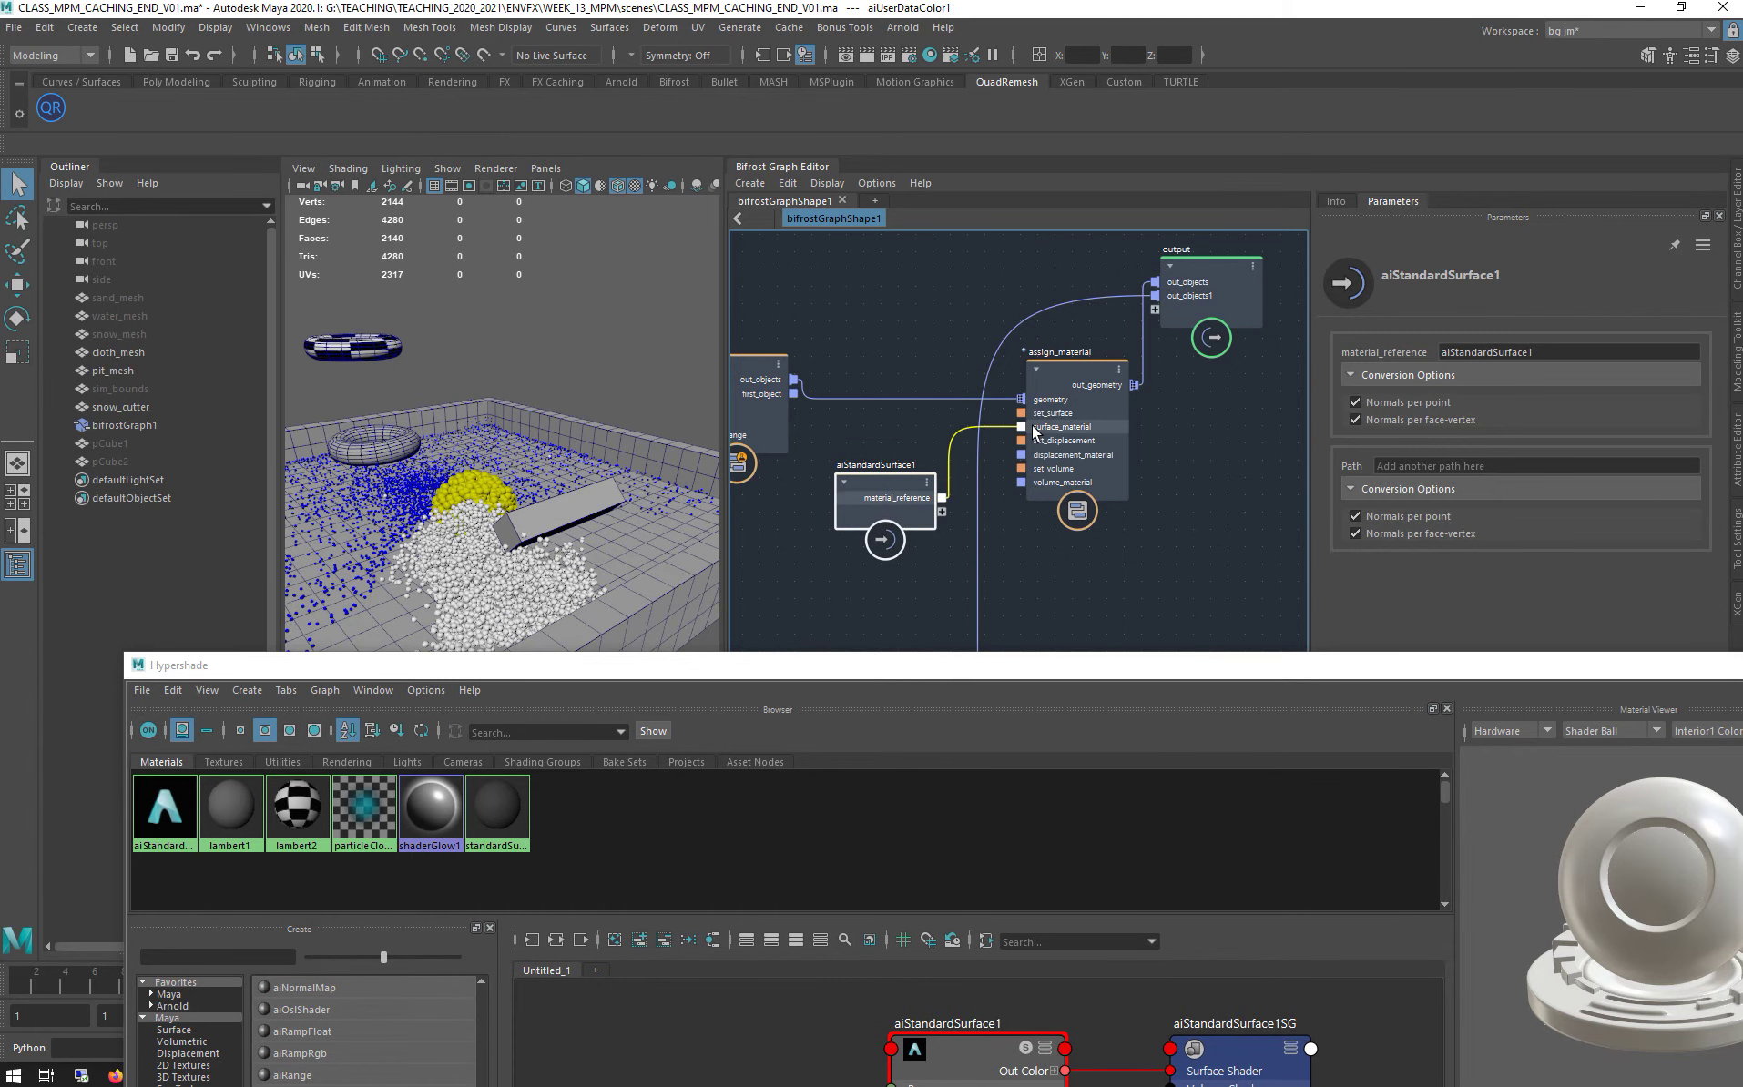
left_click_drag(1638, 672, 1405, 651)
left_click(1531, 647)
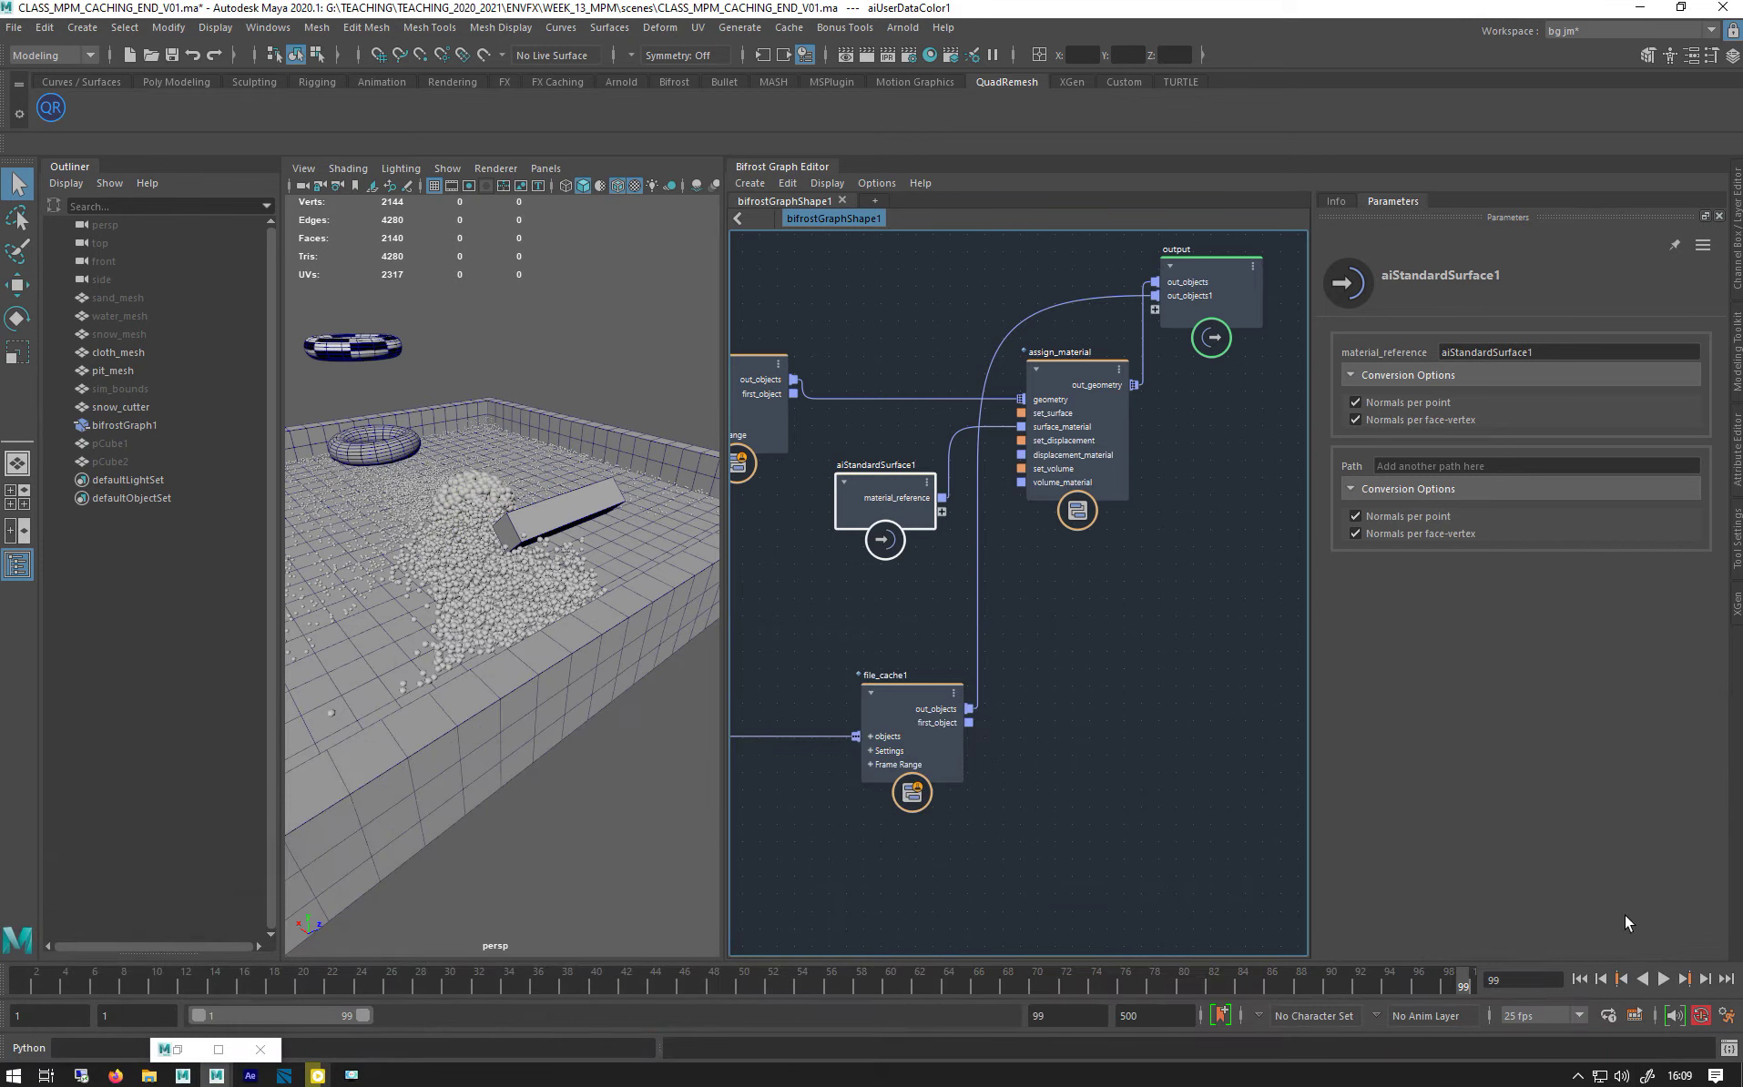
- Play the cached simulation from frame 1 and stop it at frame 52
left_click(1579, 979)
left_click_drag(369, 509, 494, 510, "alt")
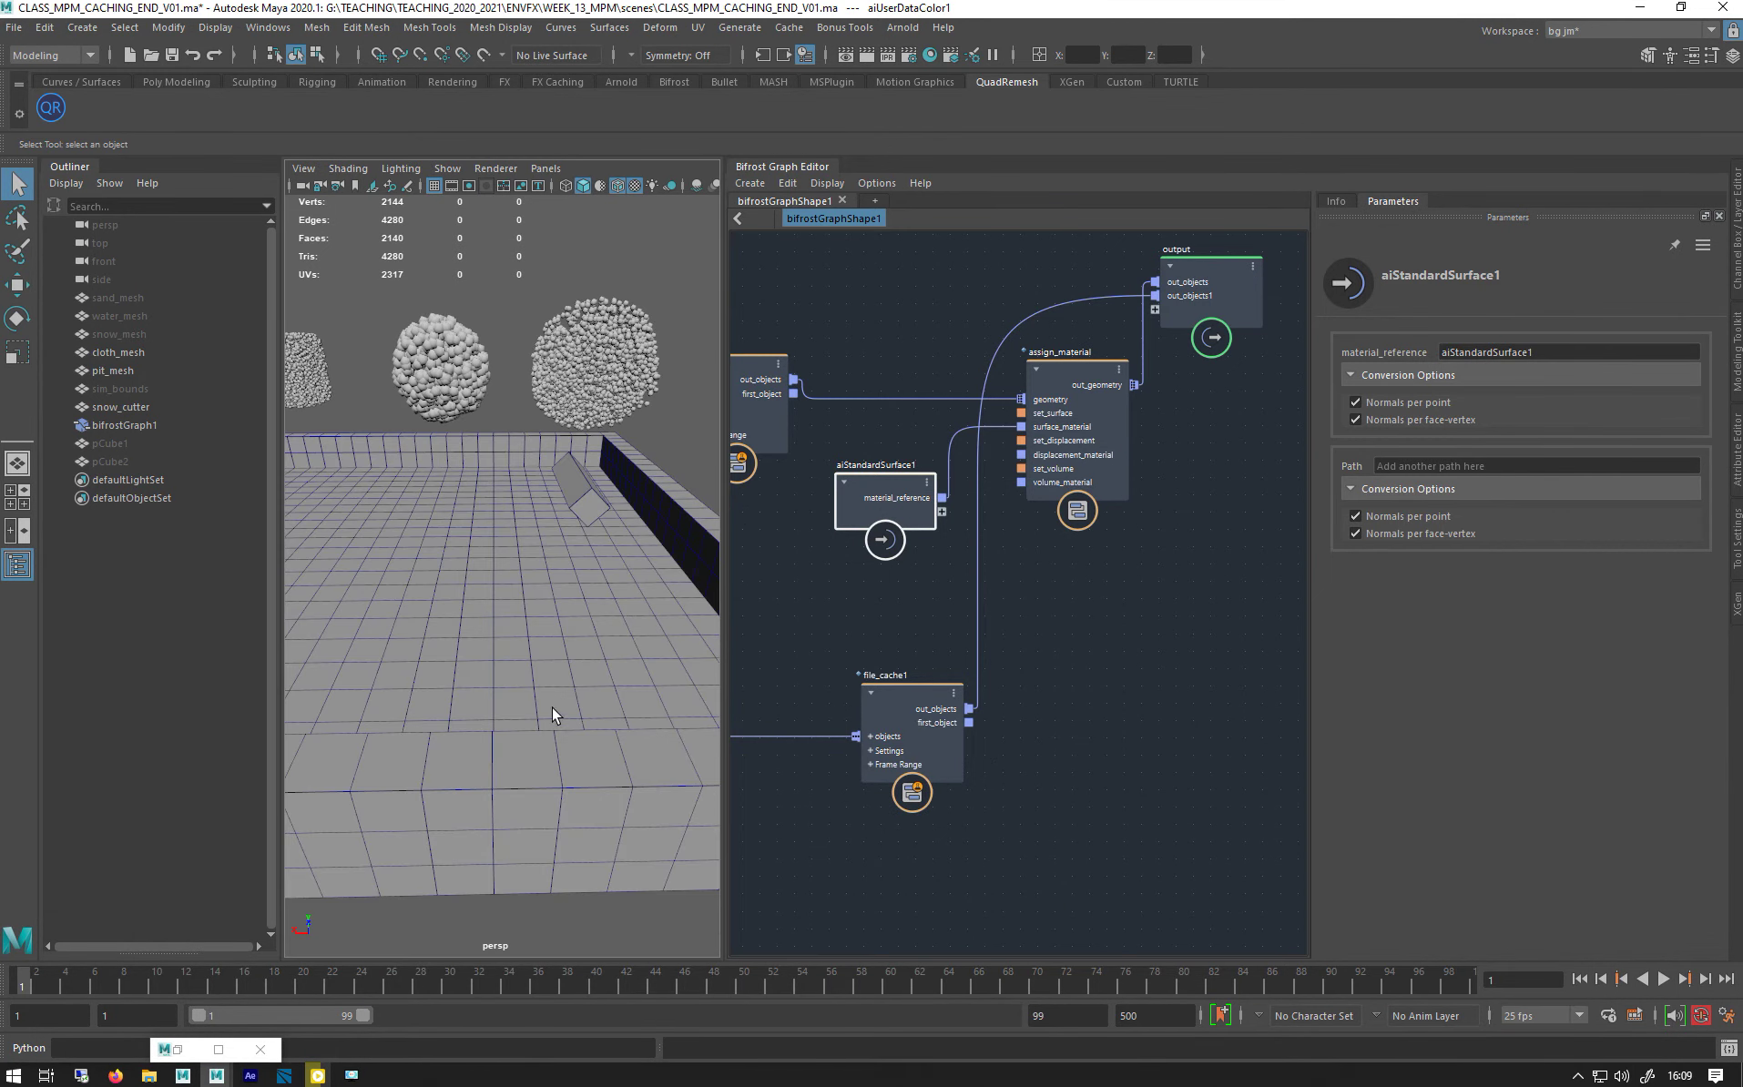
left_click_drag(554, 714, 803, 824, "alt")
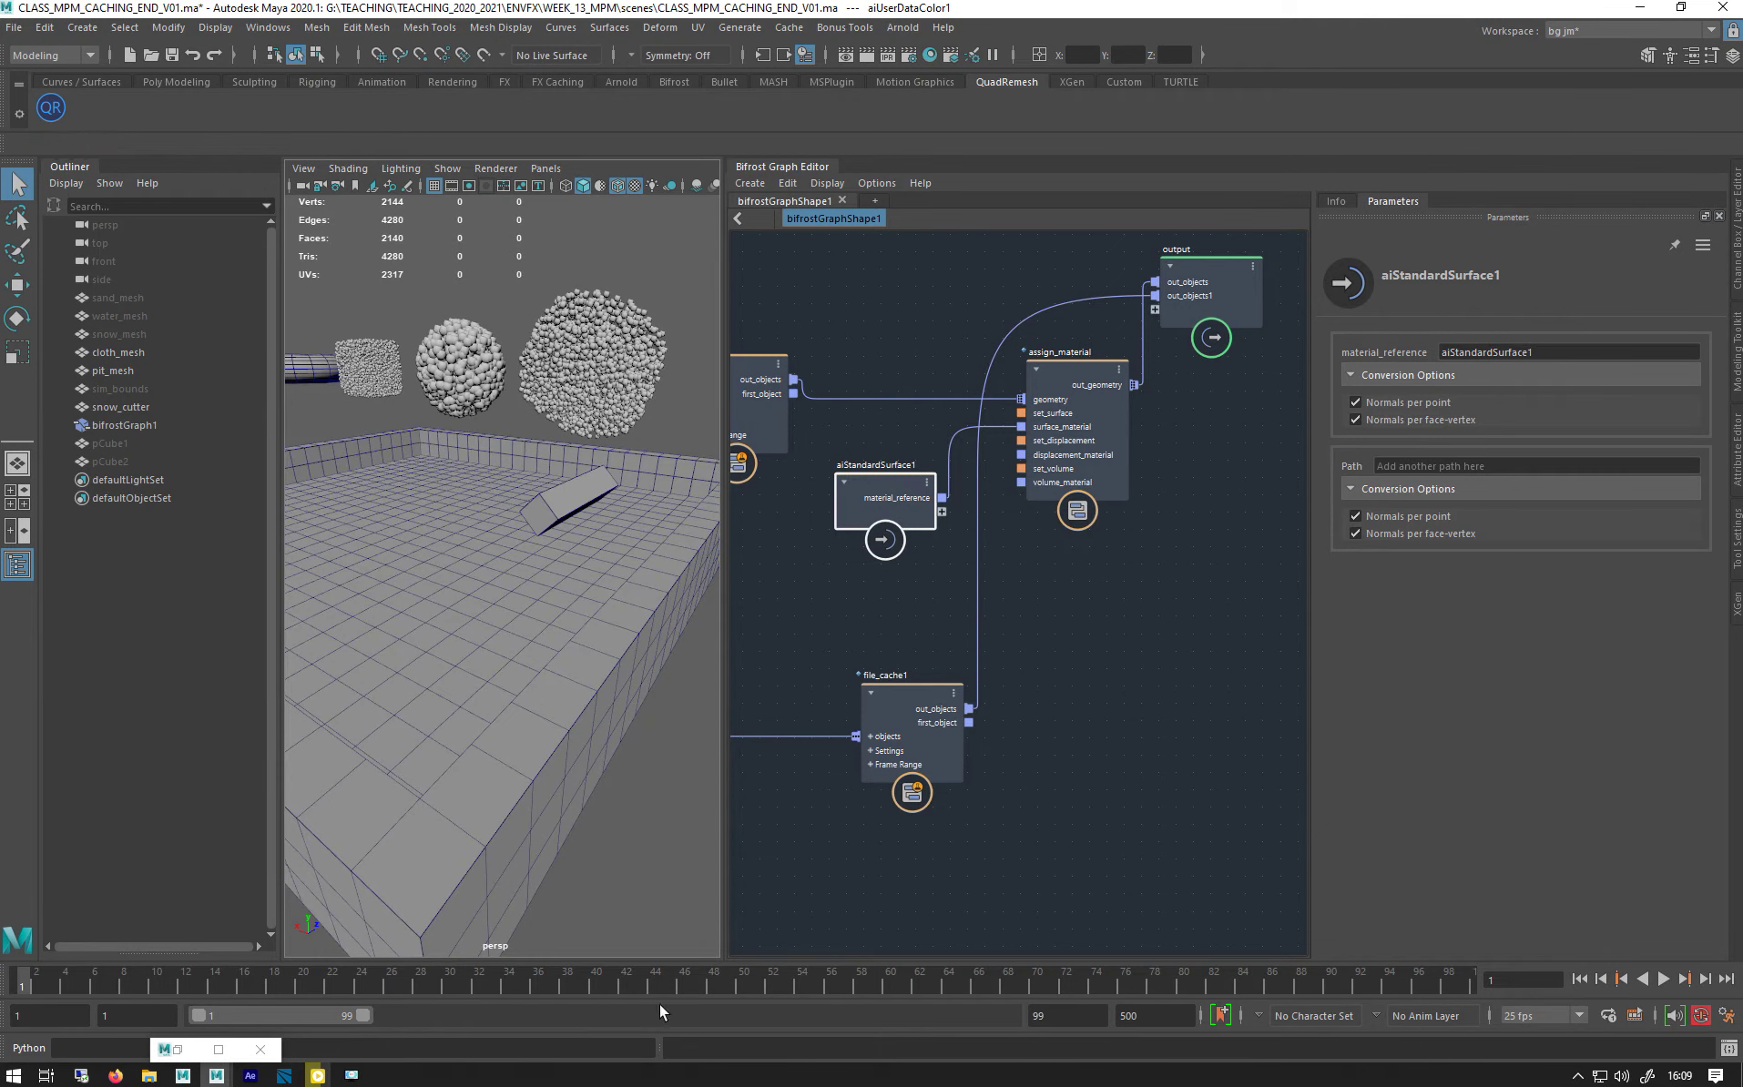
left_click(1666, 979)
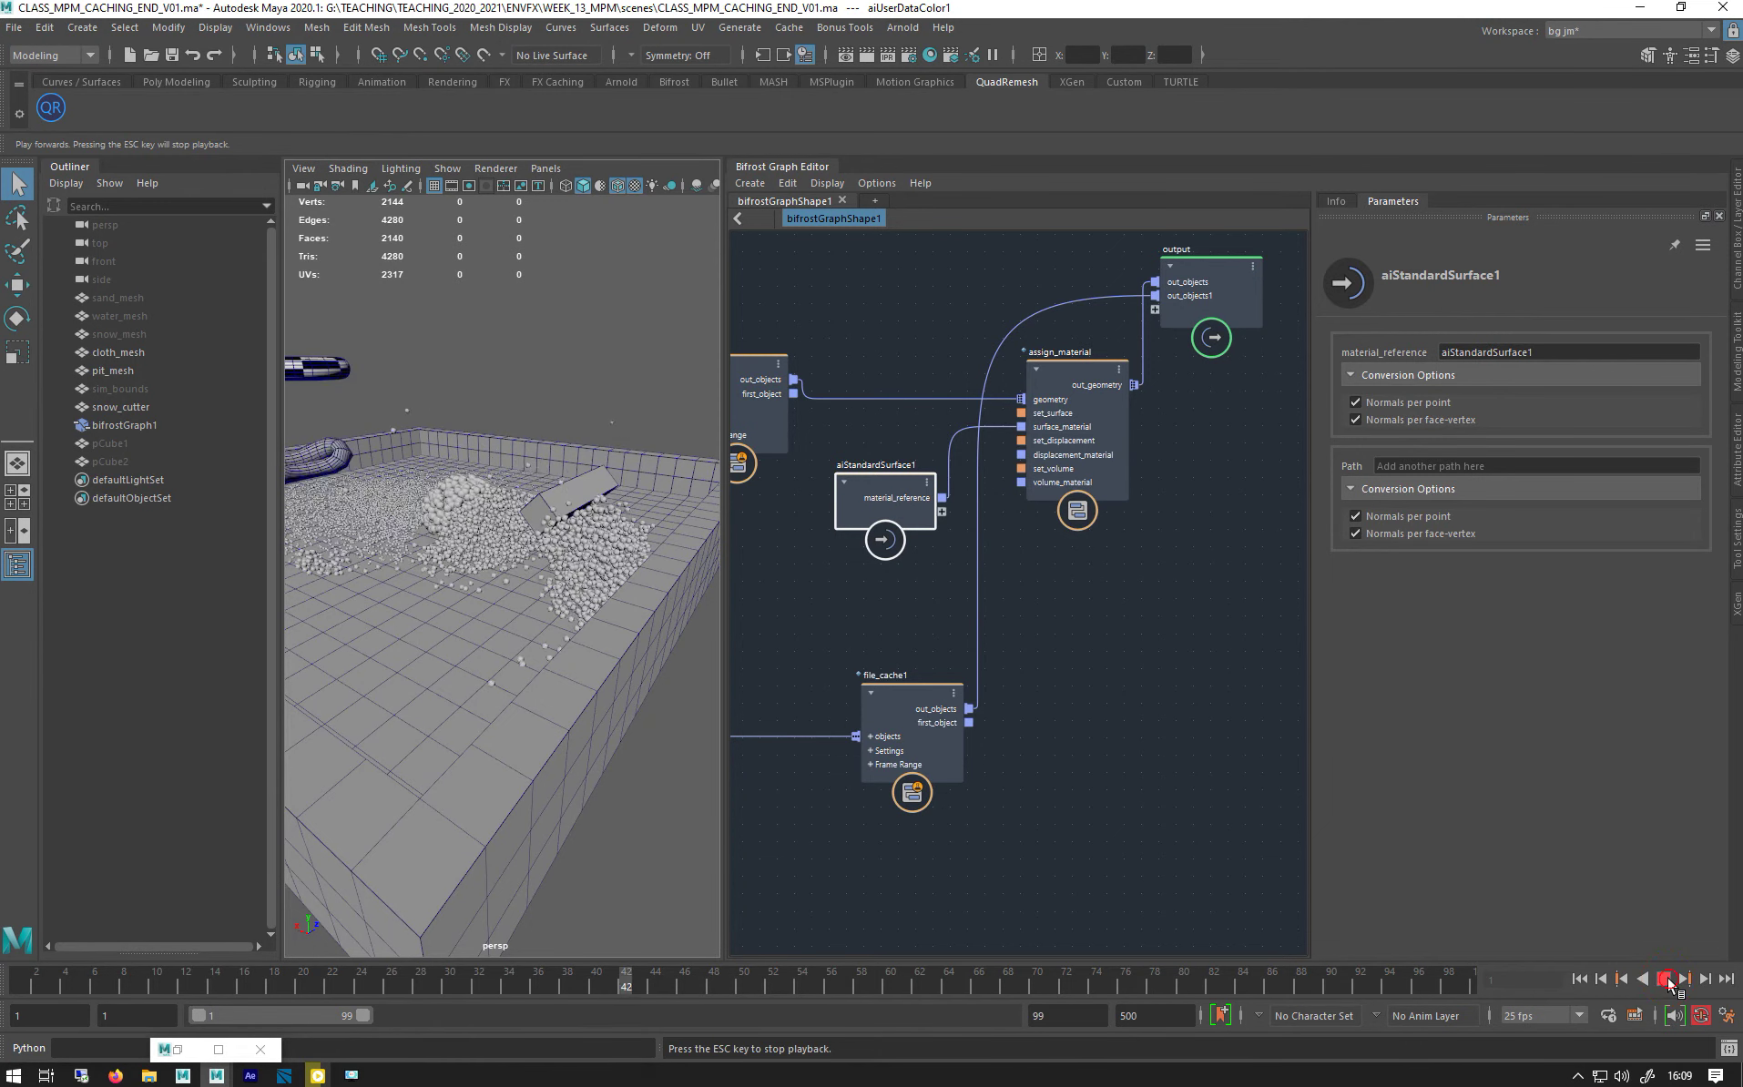
key("Escape")
- Render the current frame from the perspective camera in the Arnold RenderView
left_click(180, 1049)
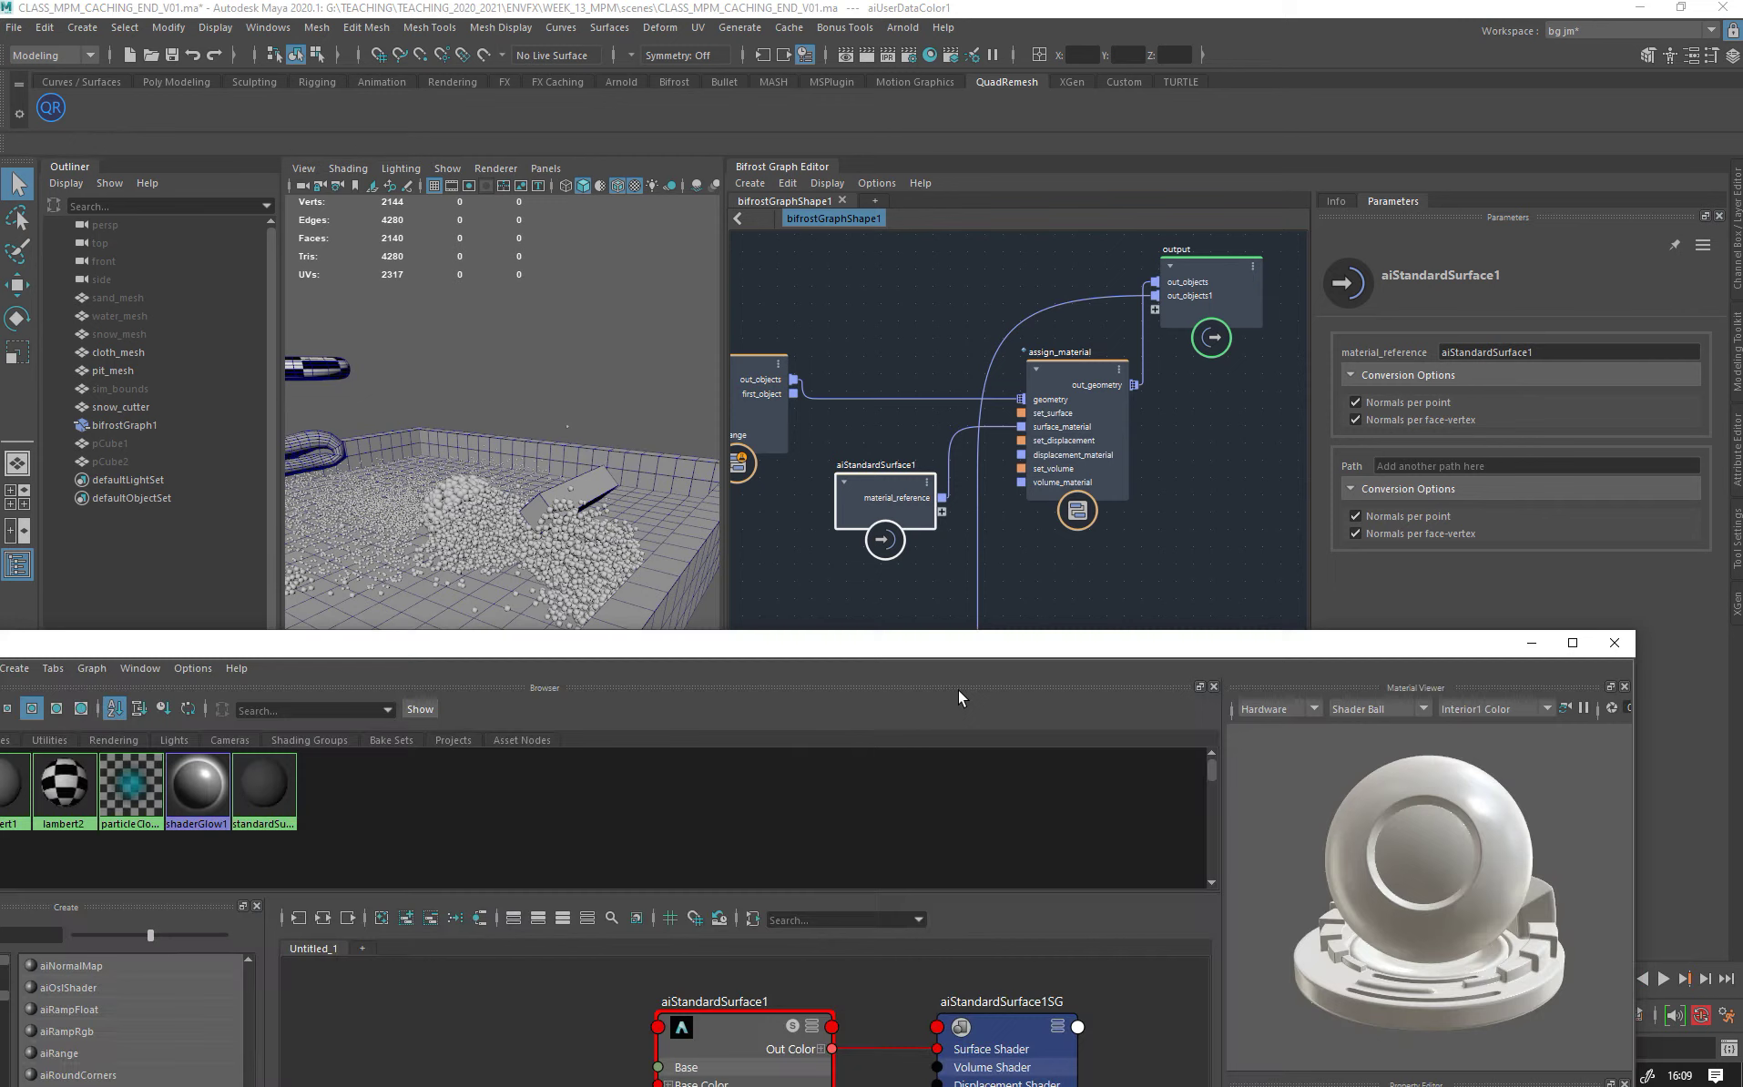
left_click(1531, 643)
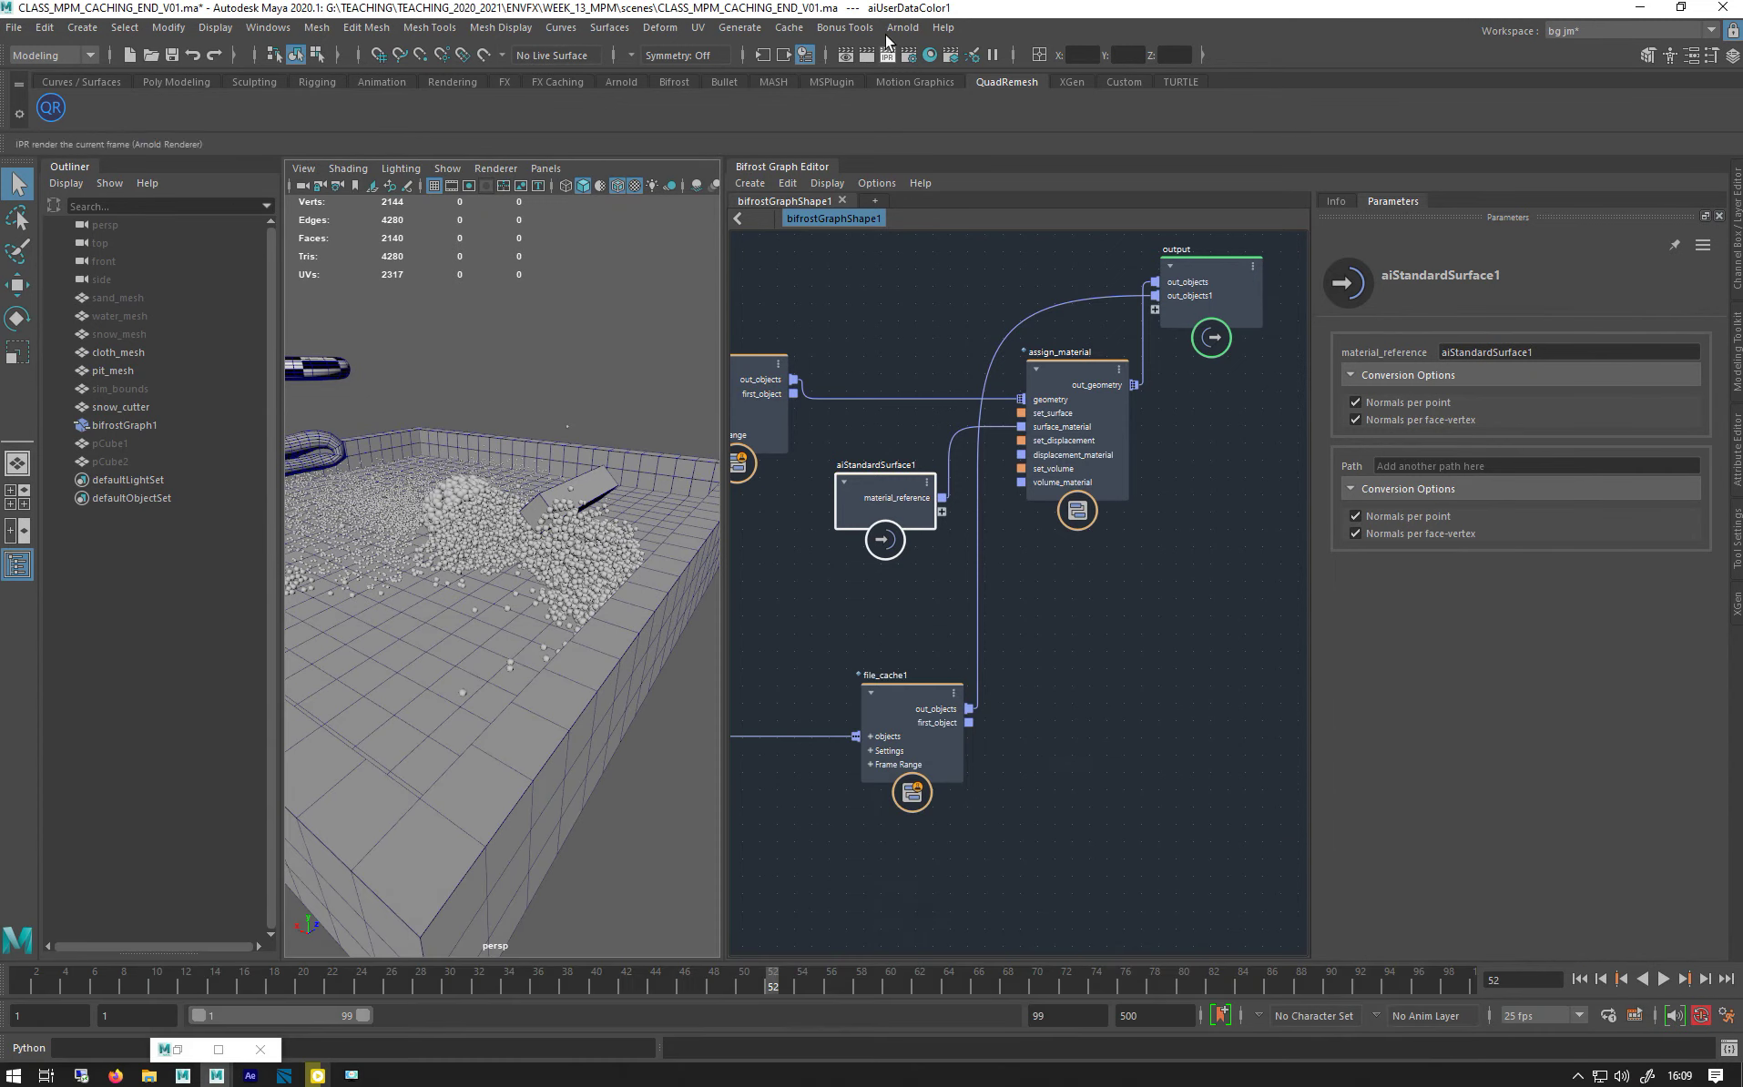
left_click(897, 27)
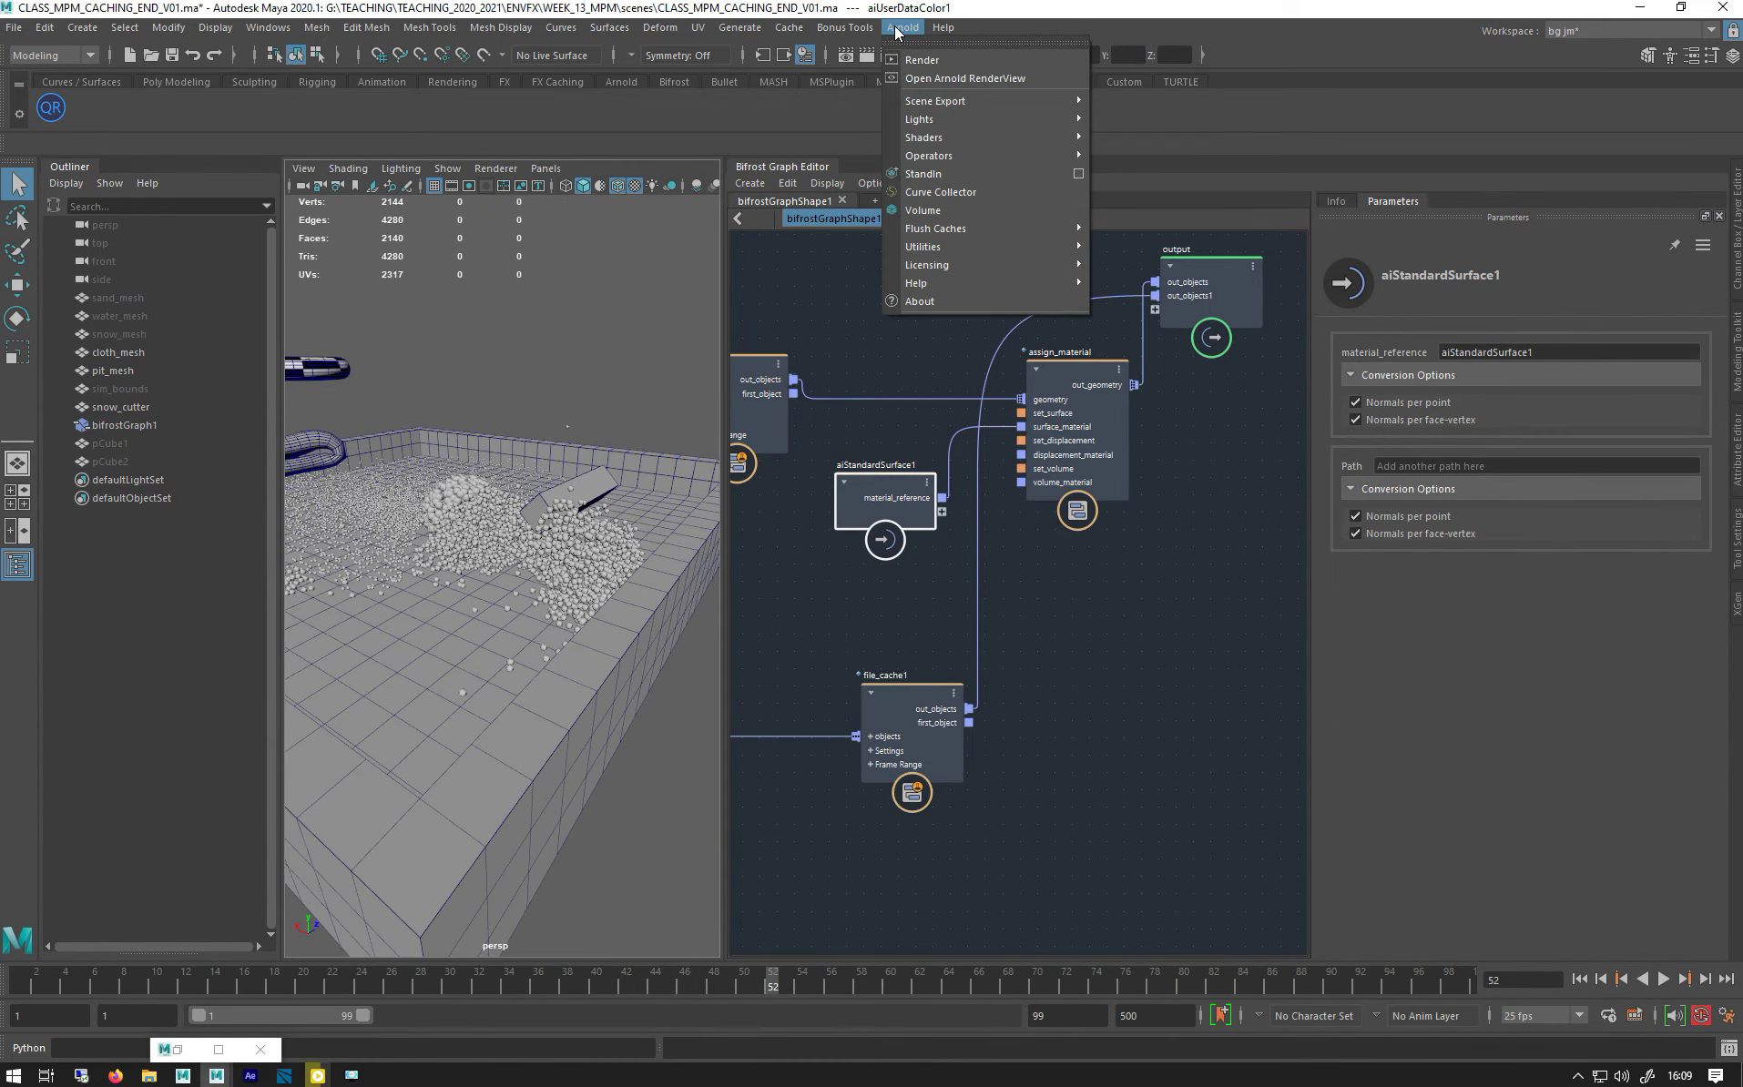
left_click(938, 78)
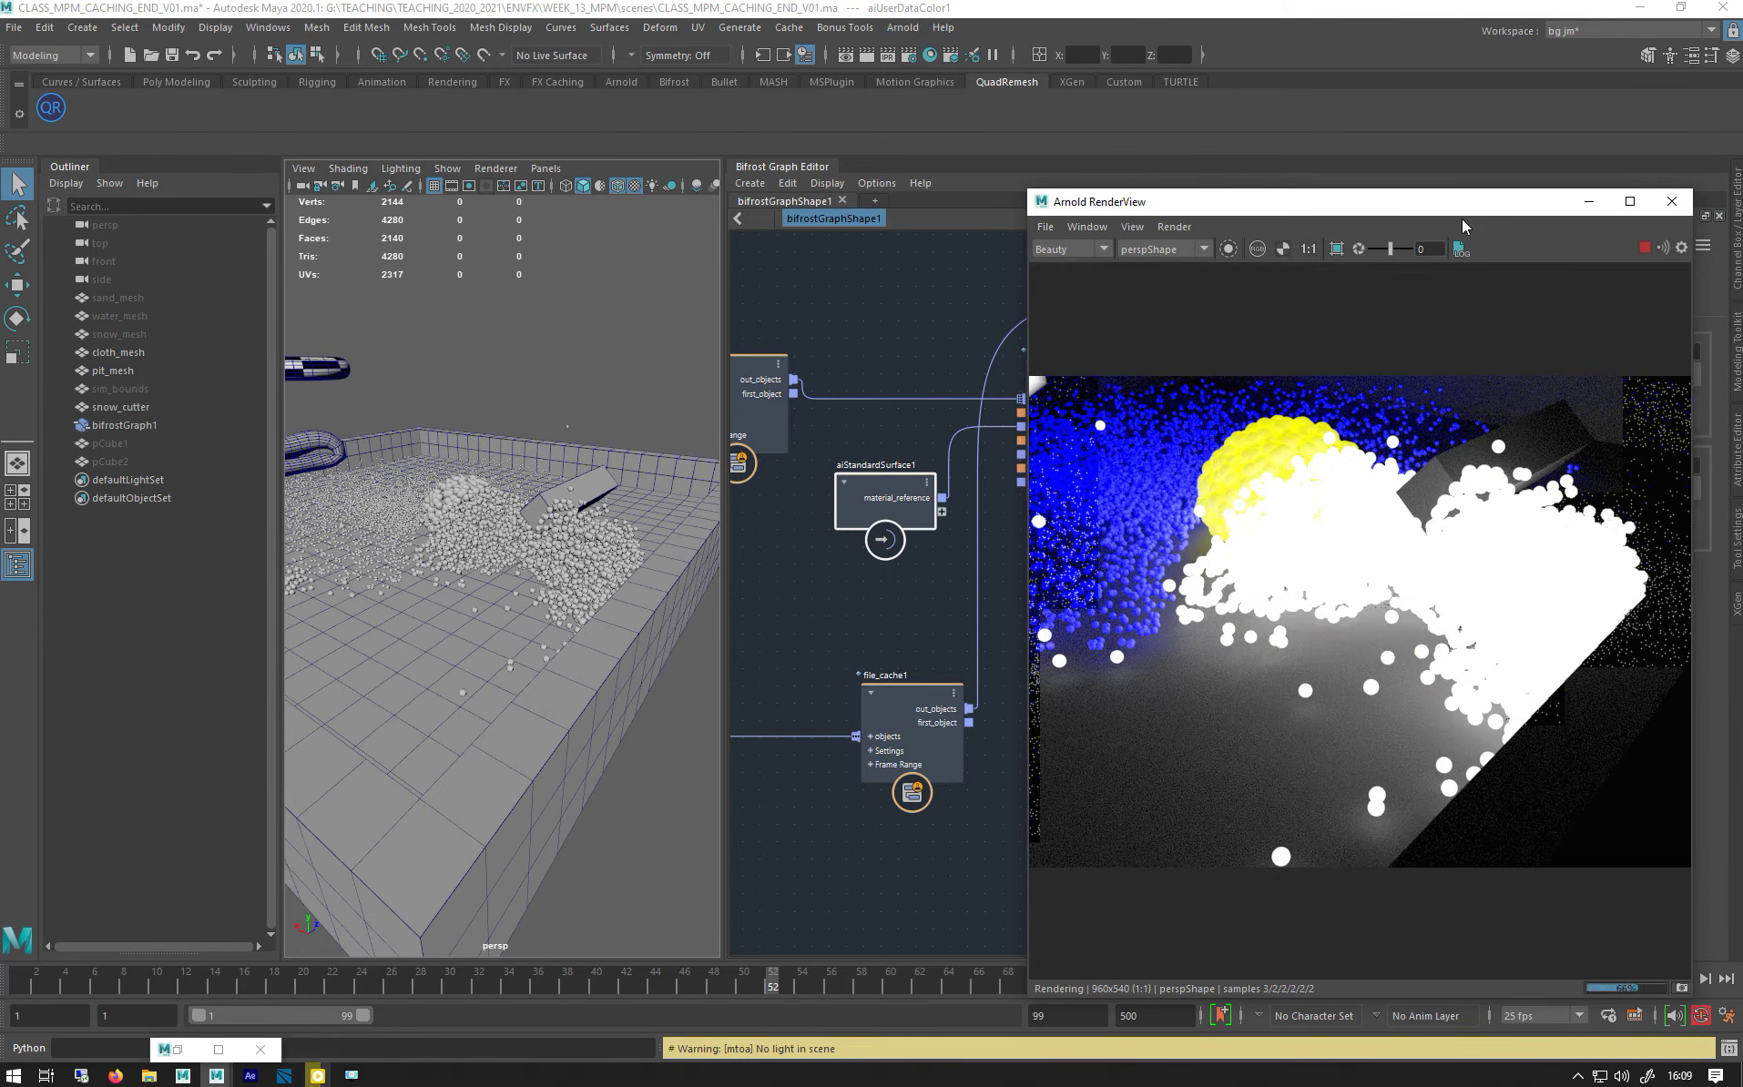
- Examine the whole rendered frame in the Arnold RenderView, and move its window off the Bifrost graph
scroll(1234, 462, "down", 4)
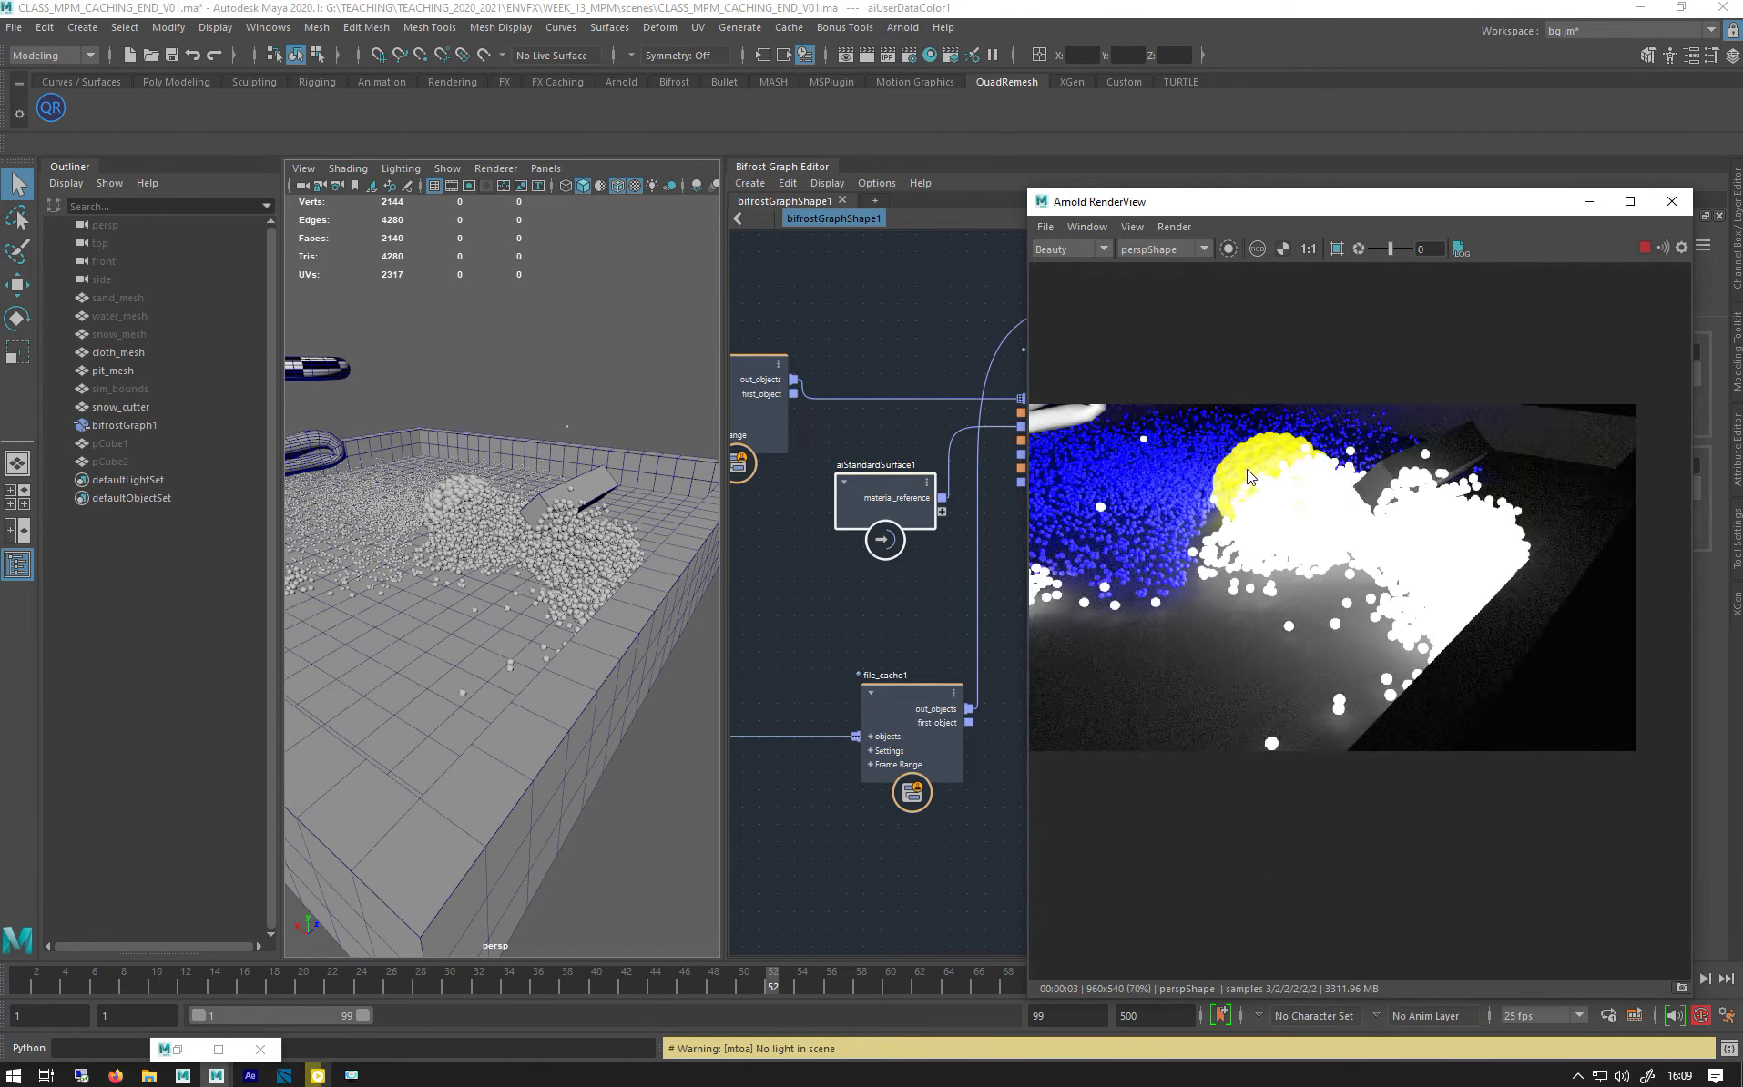
middle_click_drag(1260, 529, 1291, 560, "alt")
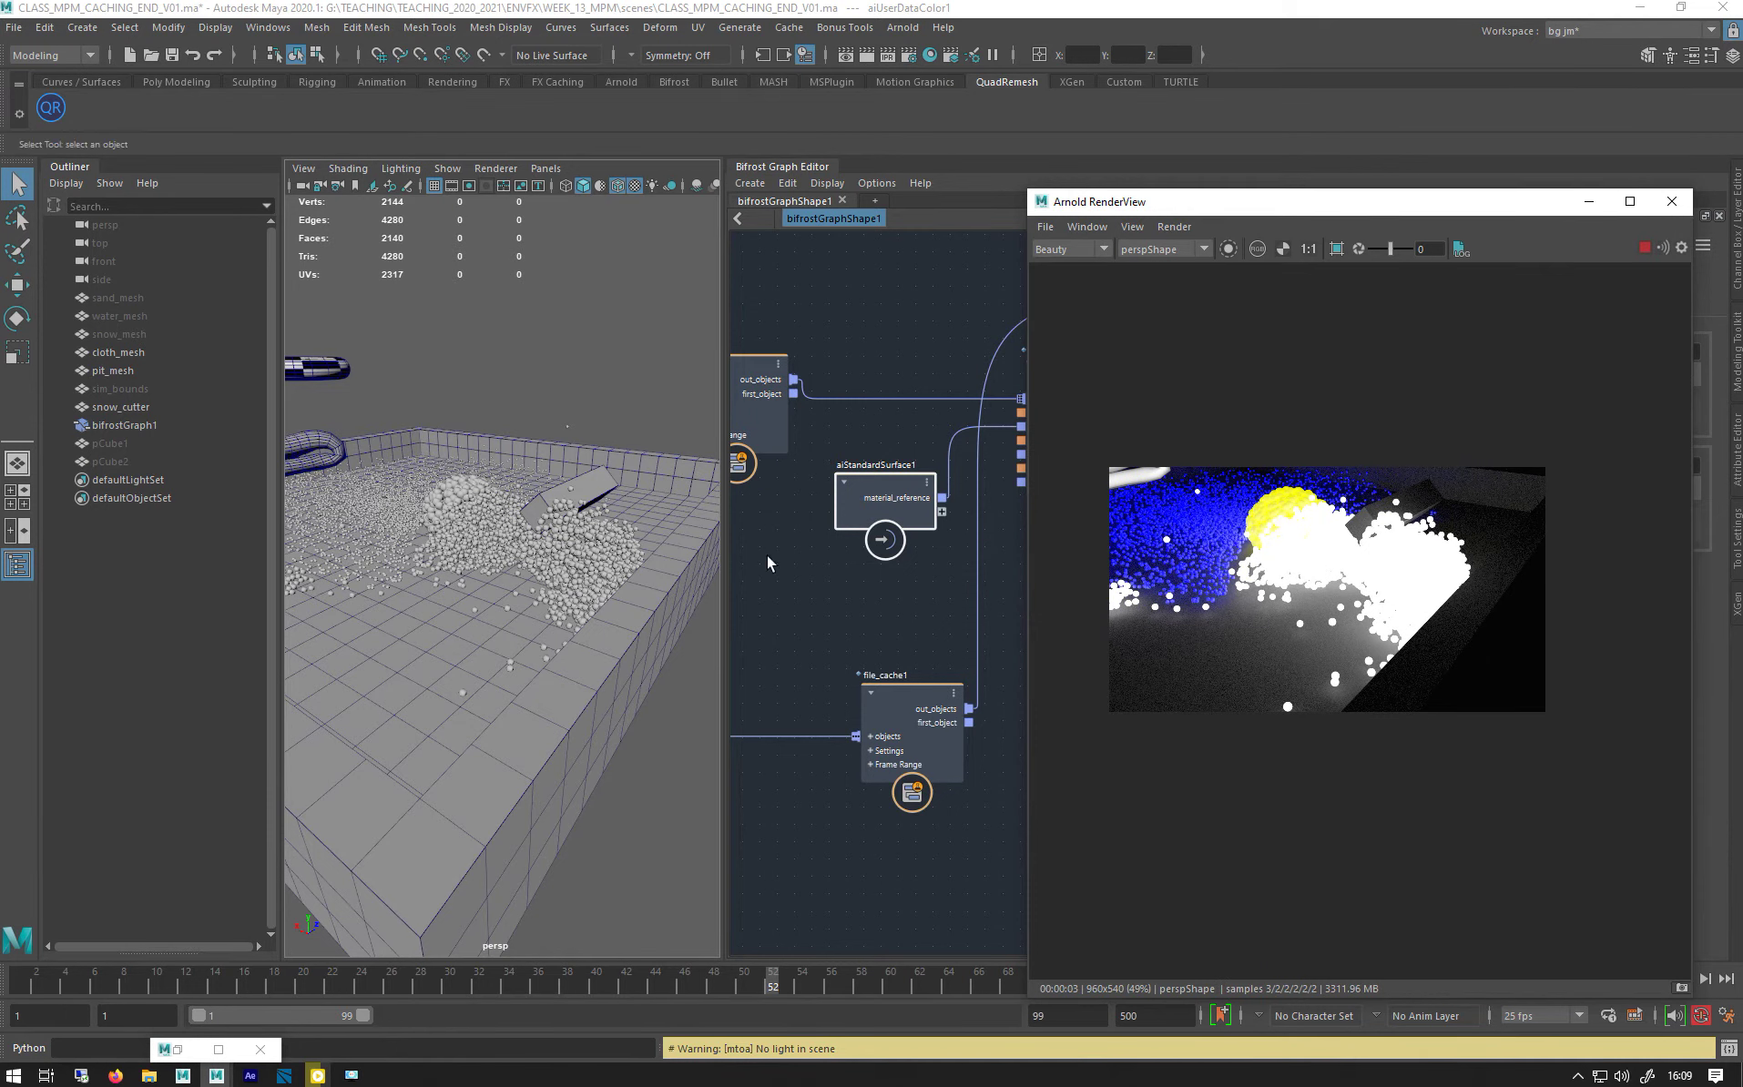
left_click_drag(1122, 204, 1739, 203)
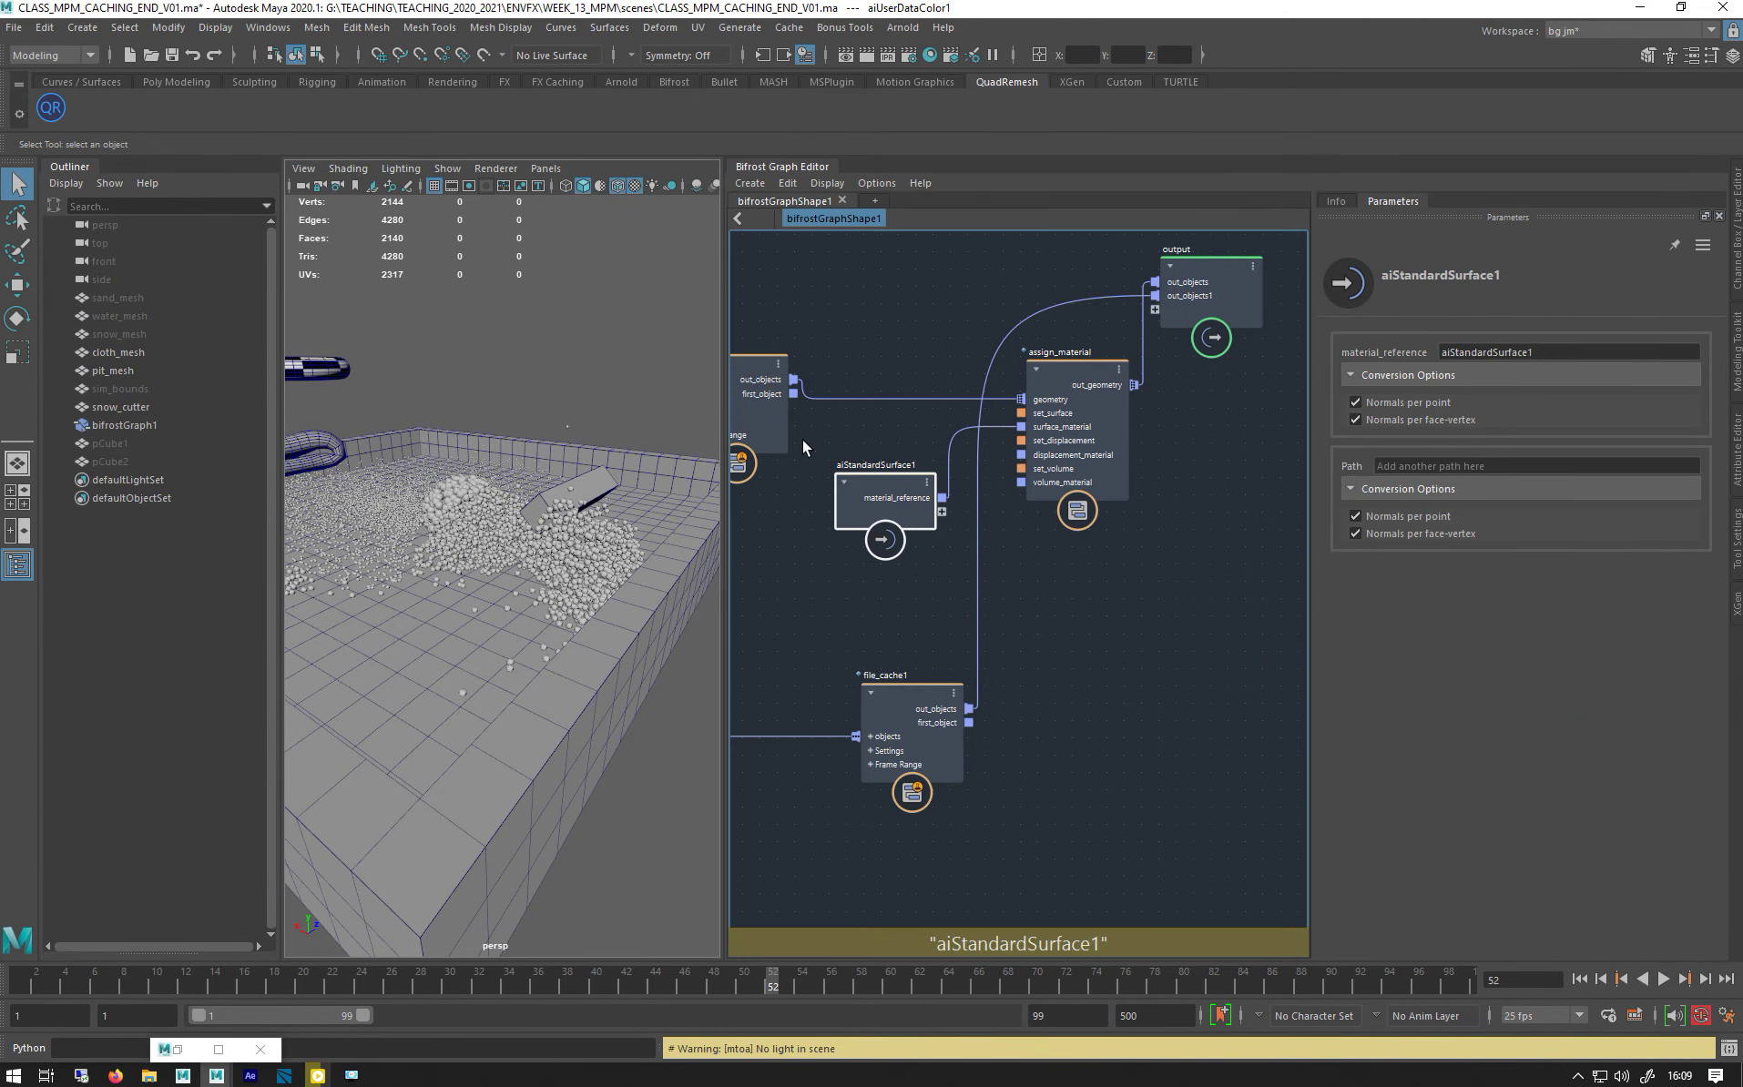
- Rearrange the output, assign_material and aiStandardSurface1 nodes in the Bifrost graph so they sit farther apart
left_click_drag(463, 549, 434, 611, "alt")
middle_click_drag(838, 356, 1009, 547, "alt")
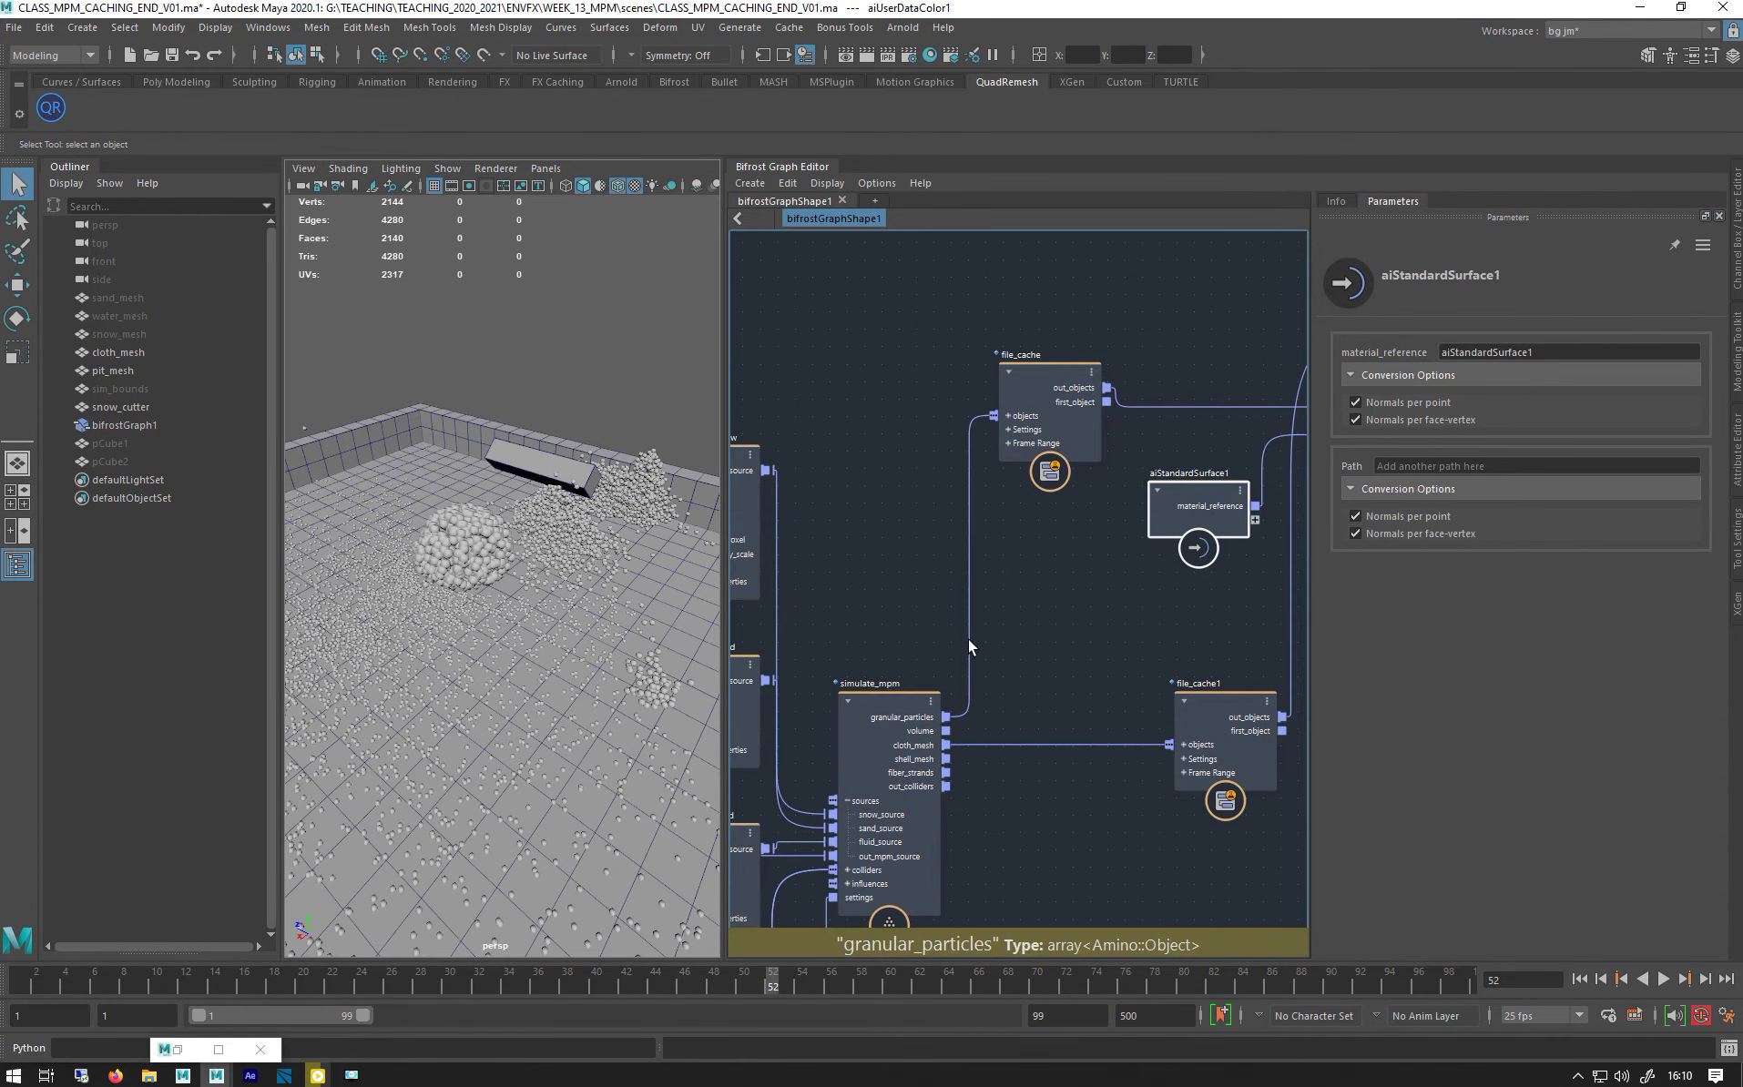
middle_click_drag(912, 467, 726, 474, "alt")
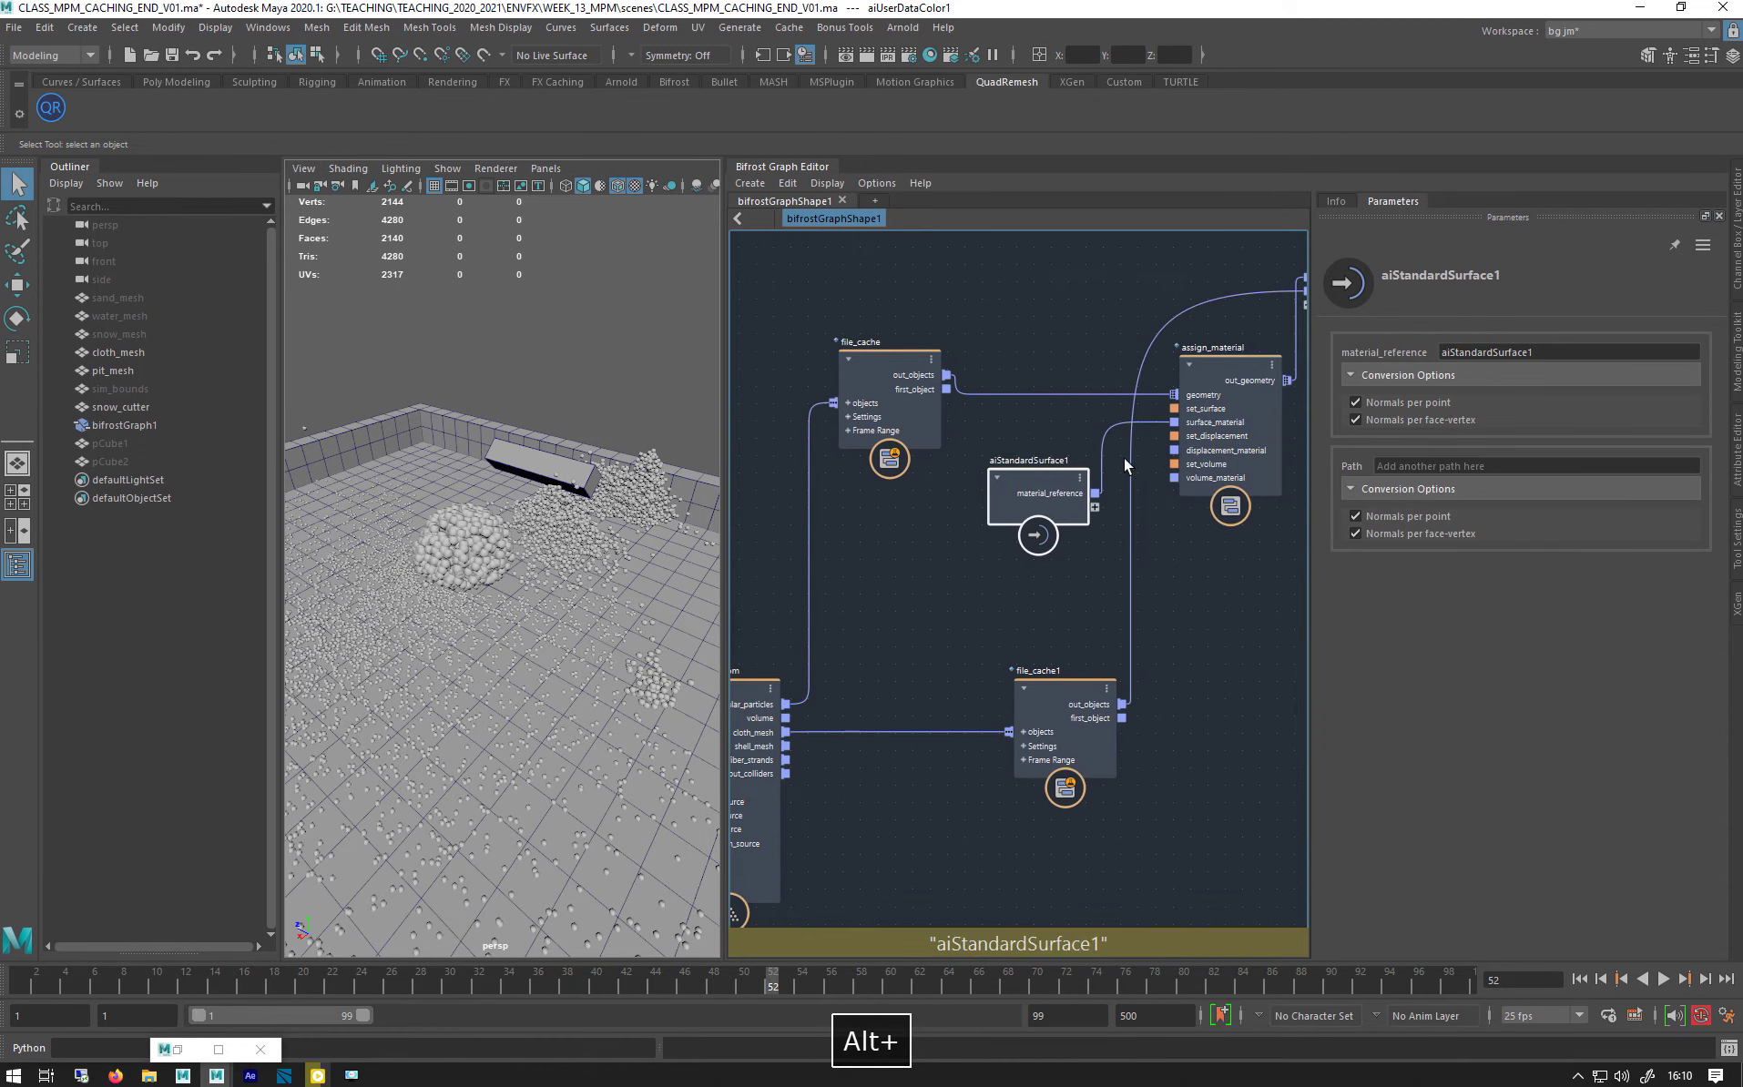
middle_click_drag(1182, 550, 921, 547, "alt")
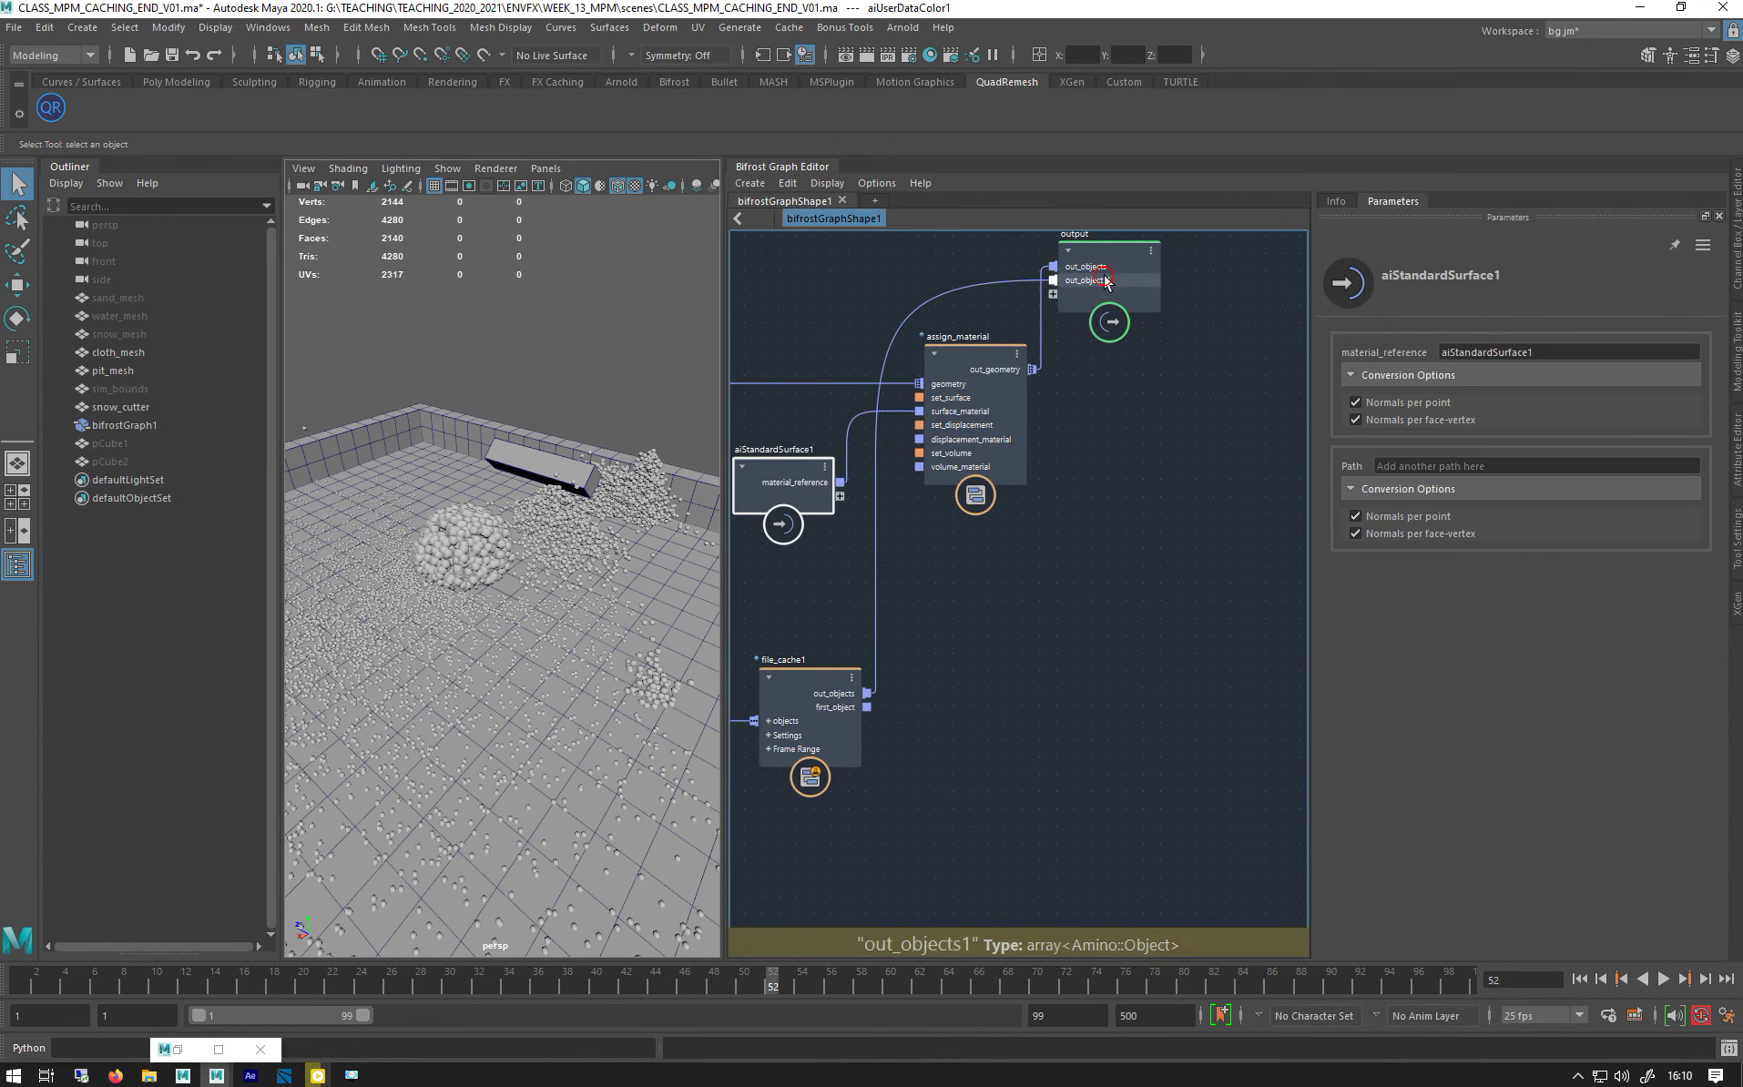
left_click_drag(1102, 274, 1158, 279)
left_click_drag(931, 367, 986, 398)
left_click_drag(832, 475, 895, 532)
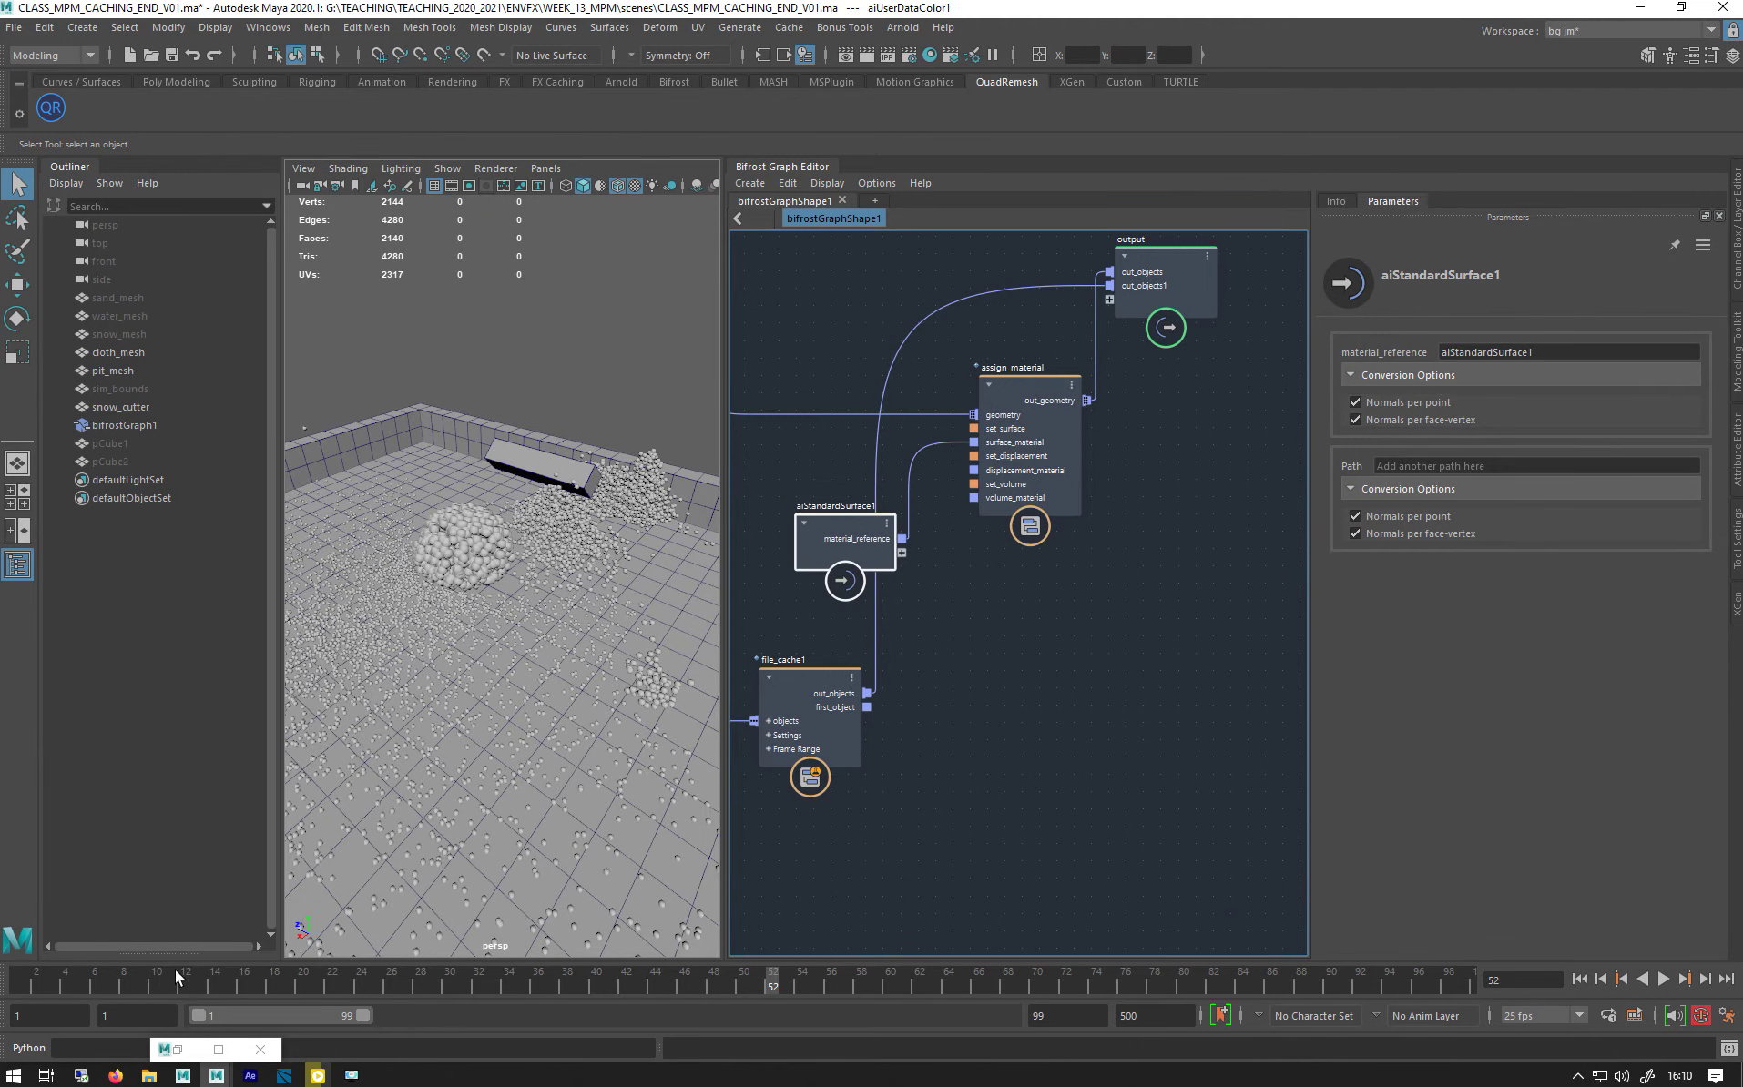
- Restore the Hypershade, select the aiStandardSurface1 node, and place the window beside the Arnold RenderView
right_click(178, 1049)
left_click(177, 1050)
left_click(178, 1050)
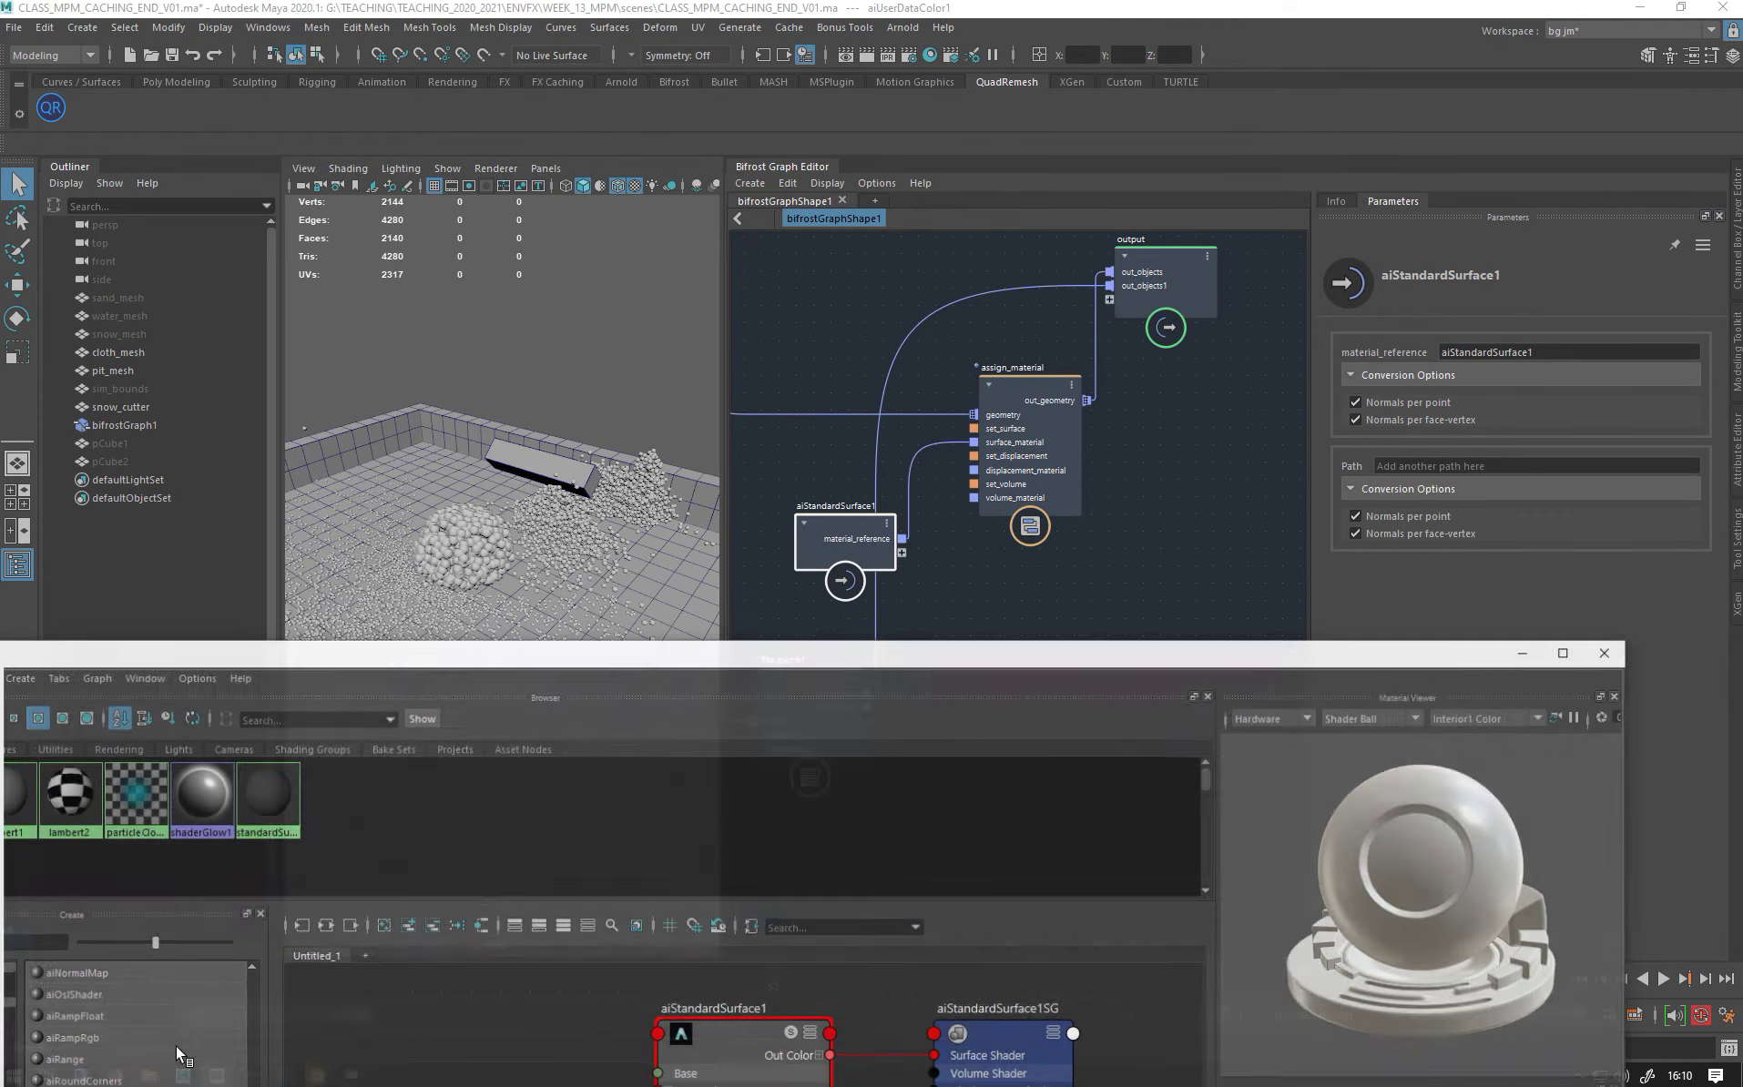
left_click_drag(898, 642, 766, 449)
left_click(583, 845)
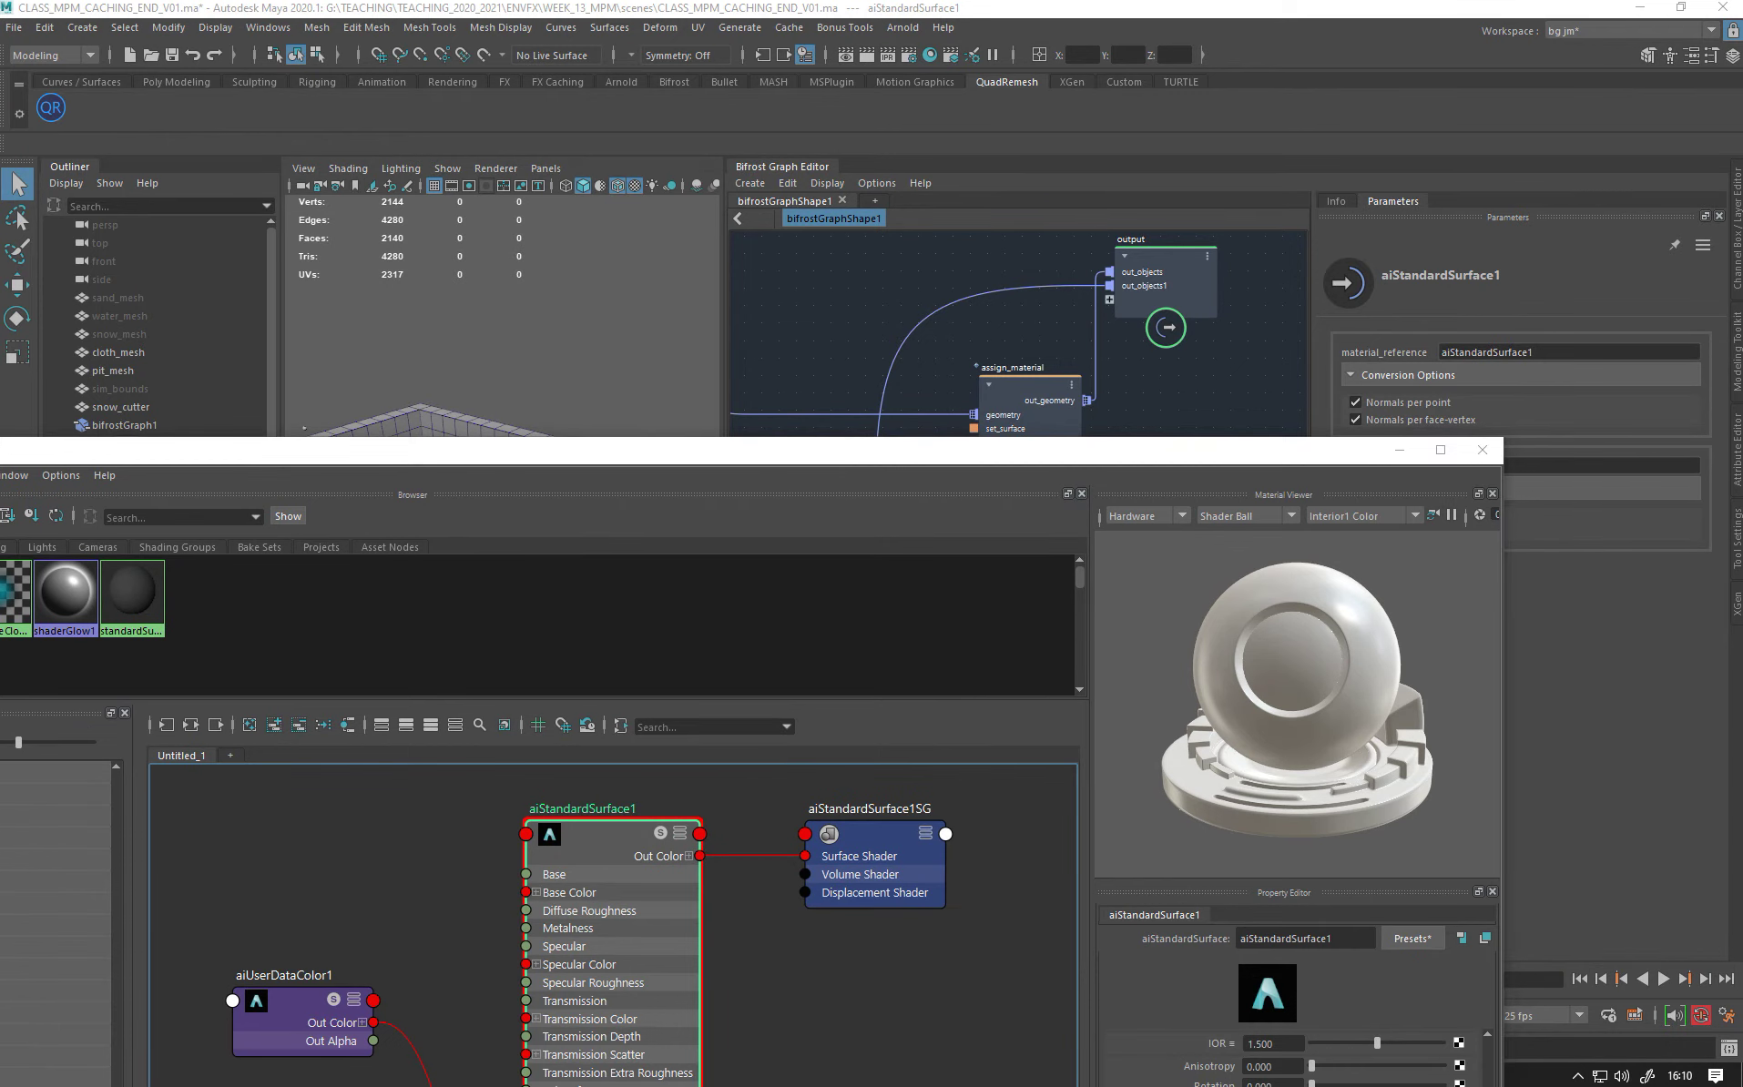
left_click_drag(1737, 191, 1223, 20)
left_click_drag(521, 446, 362, 191)
left_click_drag(700, 186, 216, 144)
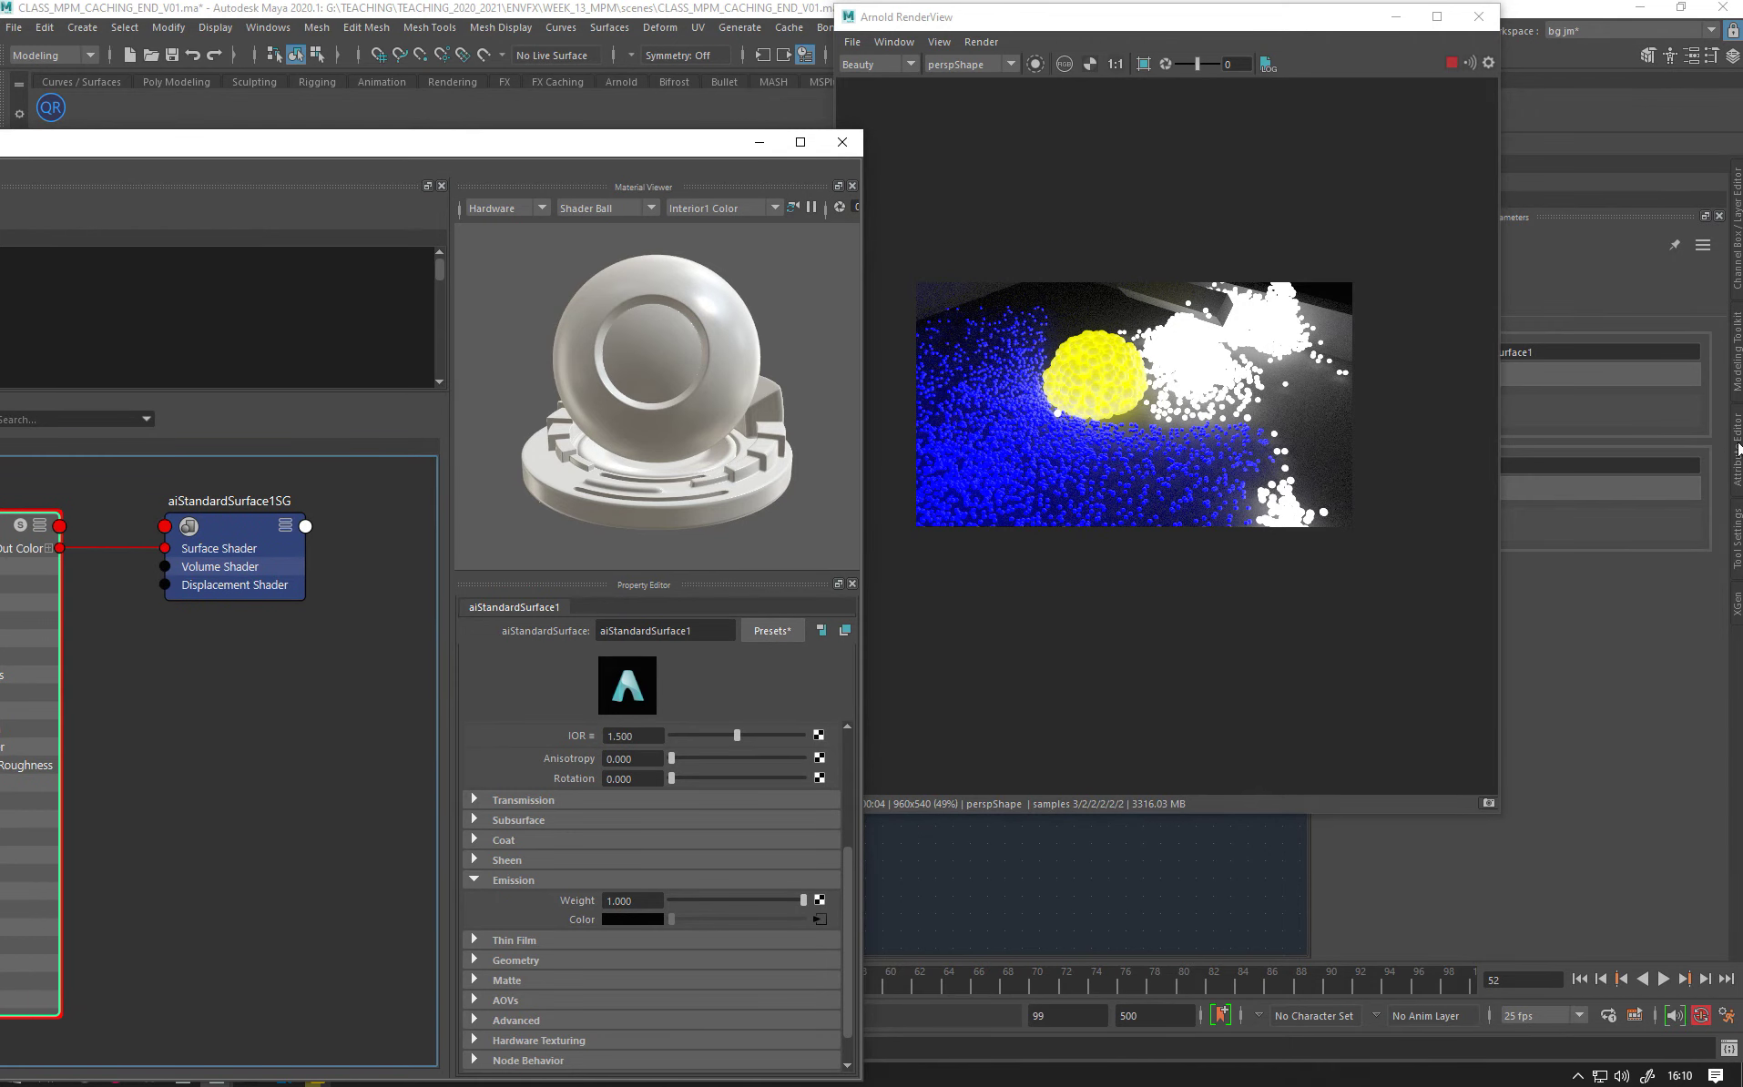
- Display the Emission attributes of aiStandardSurface1 beside the live render and try a lower emission Weight
left_click(1738, 462)
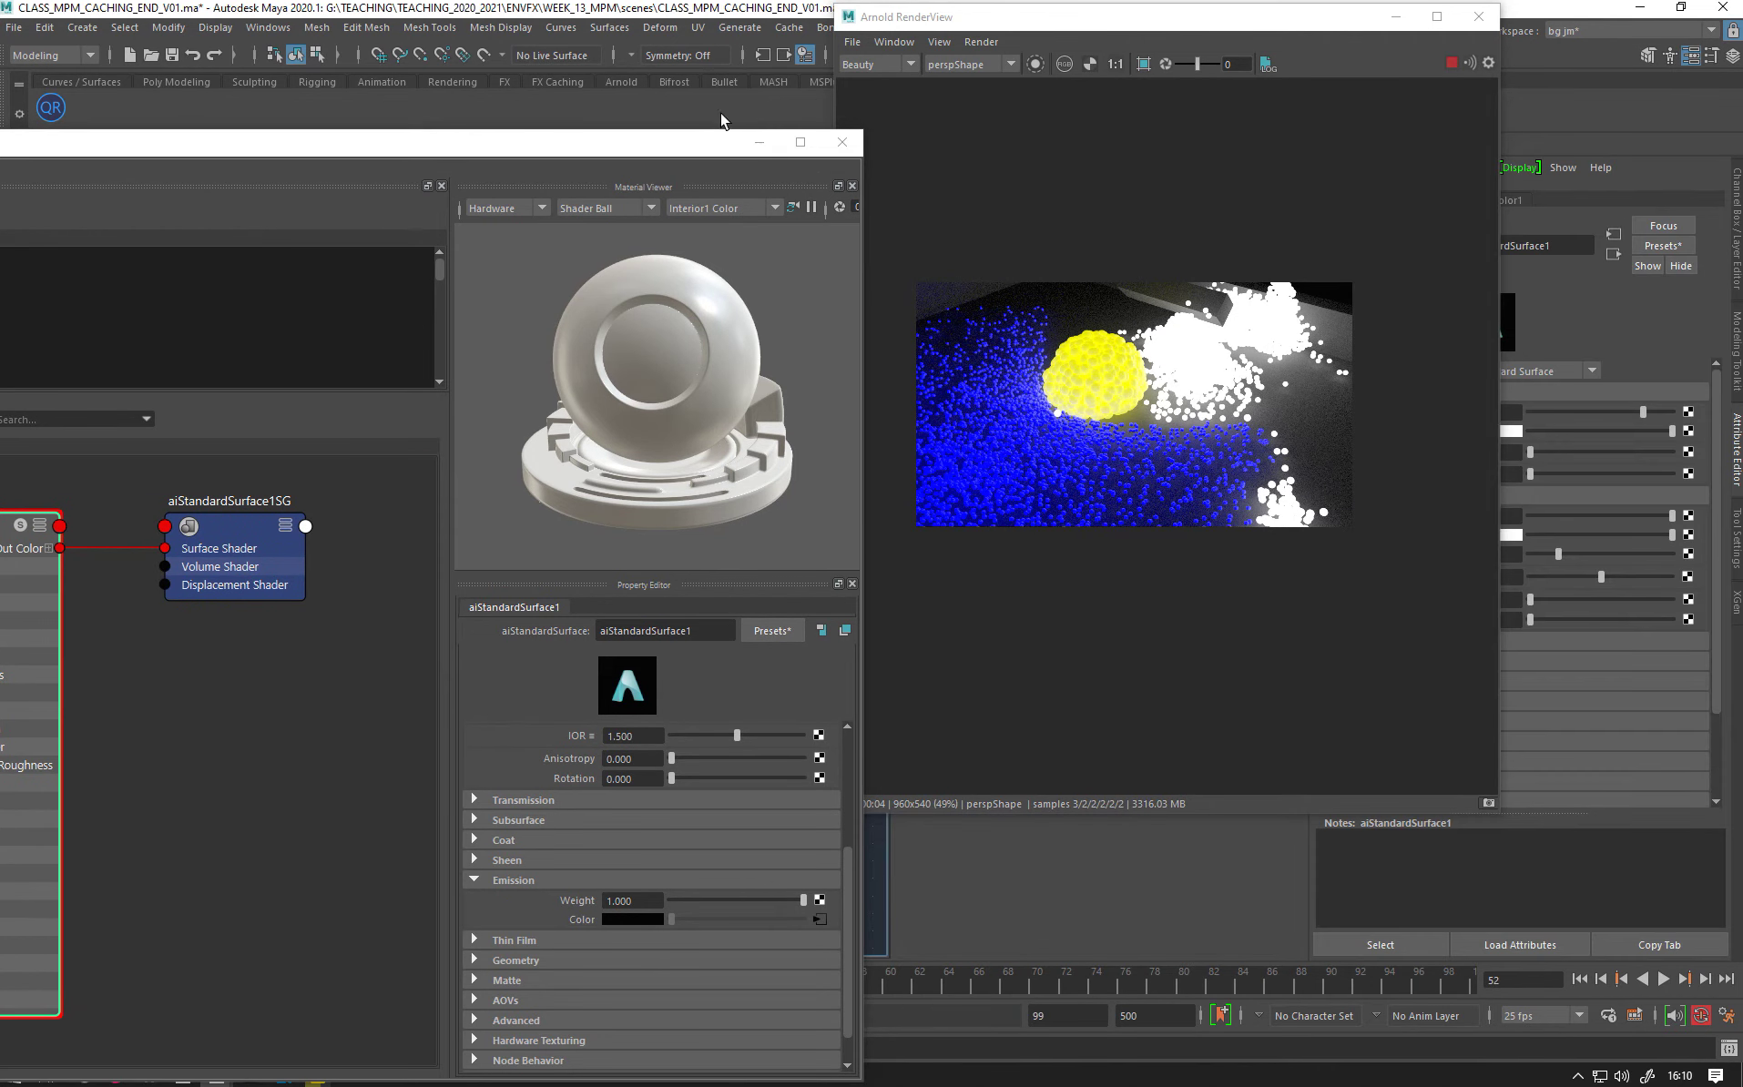
left_click_drag(1107, 17, 679, 78)
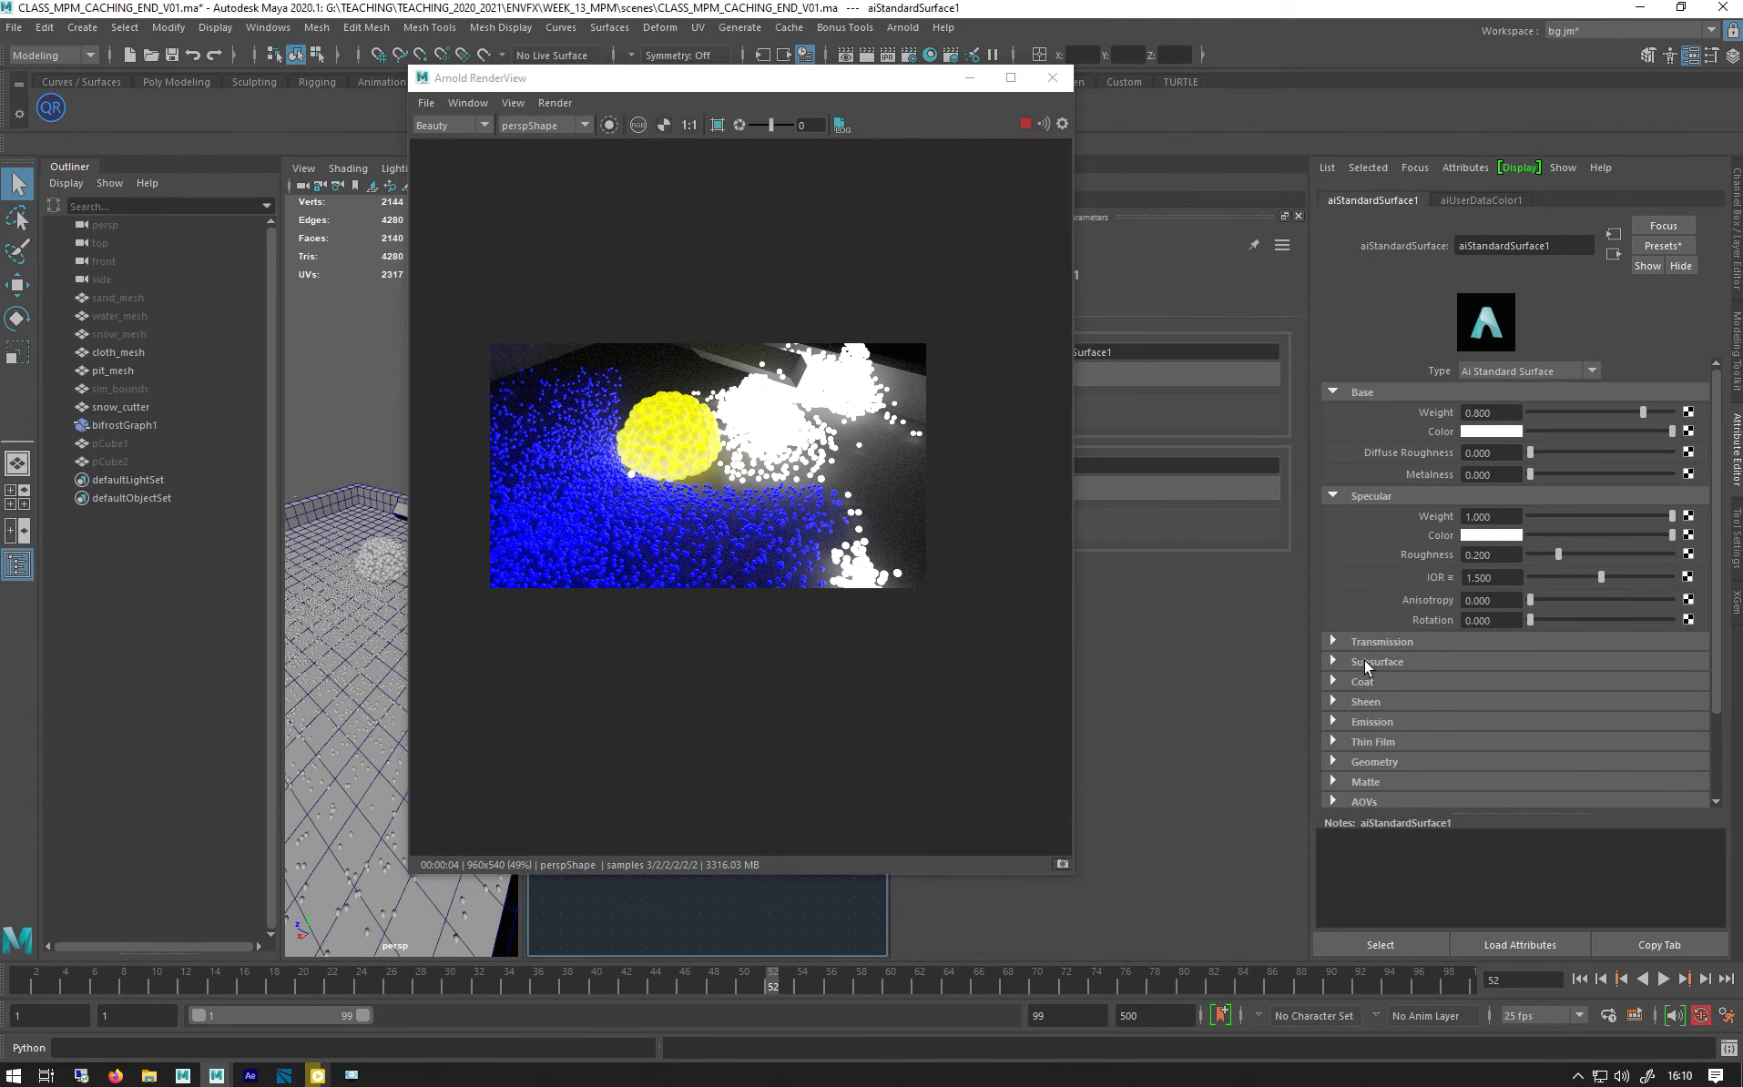
left_click(1373, 722)
left_click_drag(1672, 742, 1582, 746)
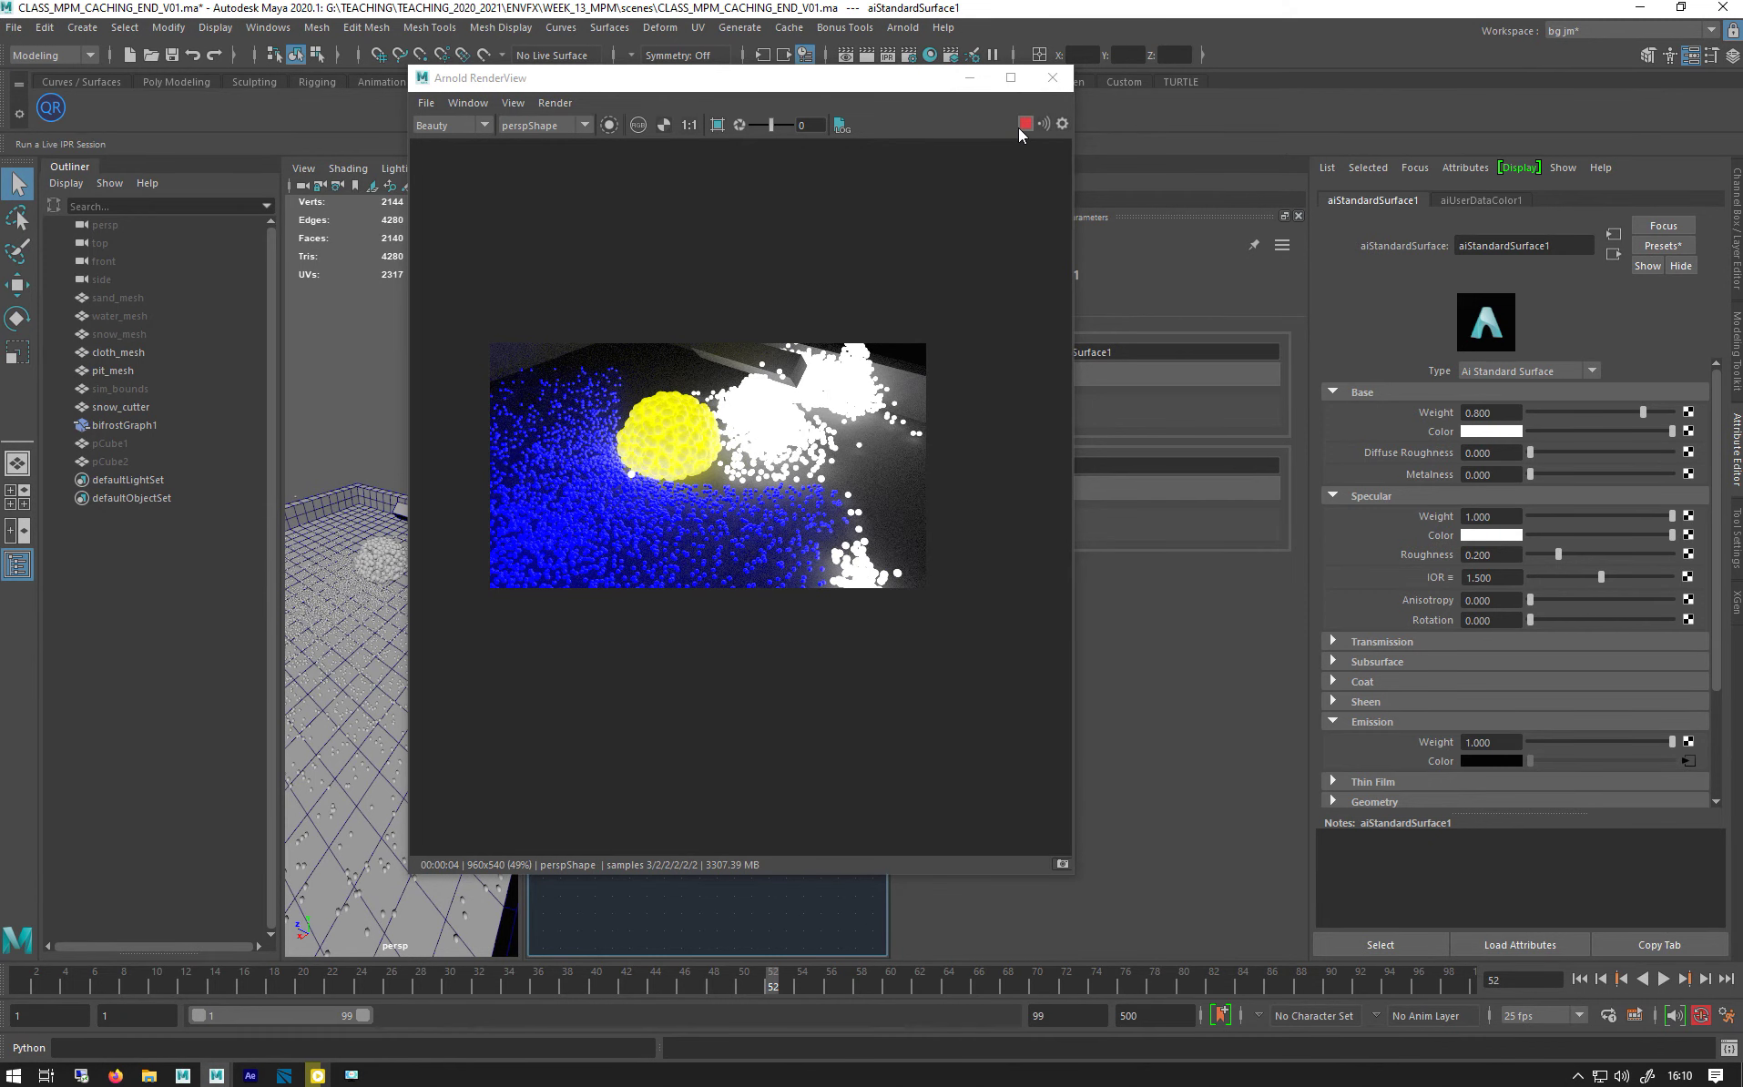
- Put the Arnold RenderView and Attribute Editor away and collapse the Outliner to enlarge the viewport
left_click(963, 80)
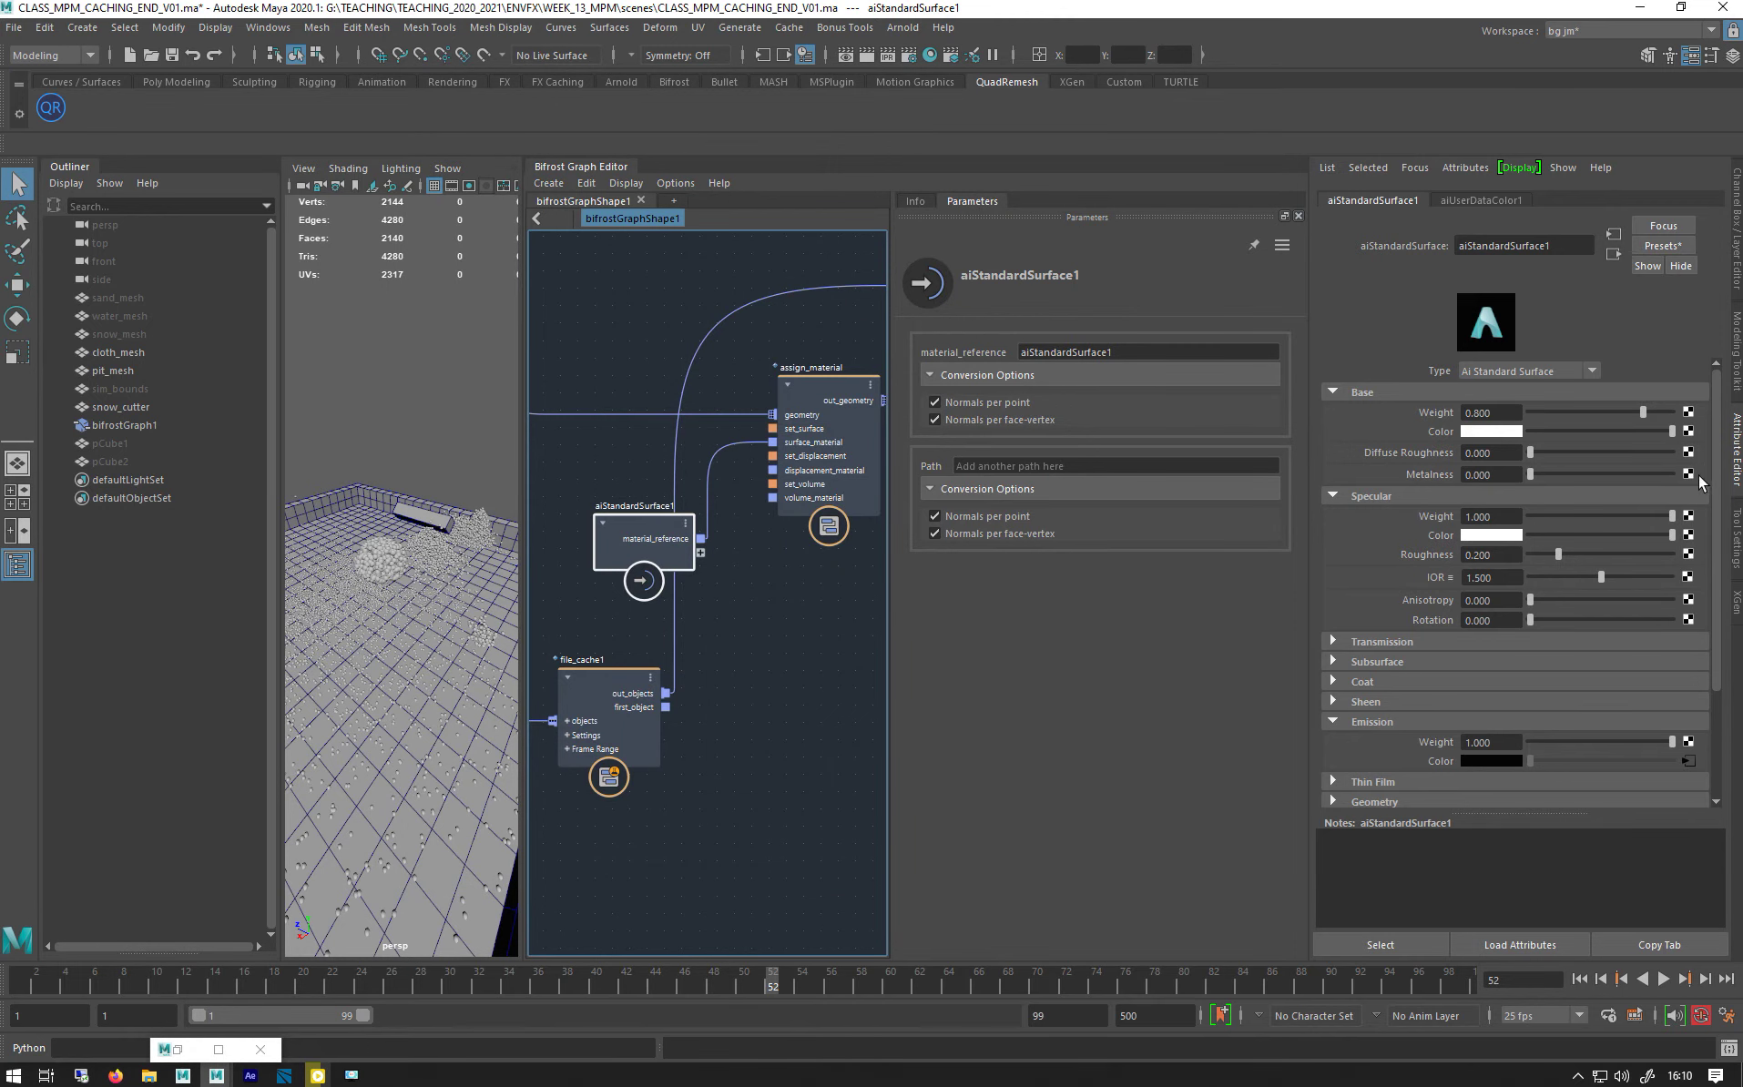
left_click(1737, 464)
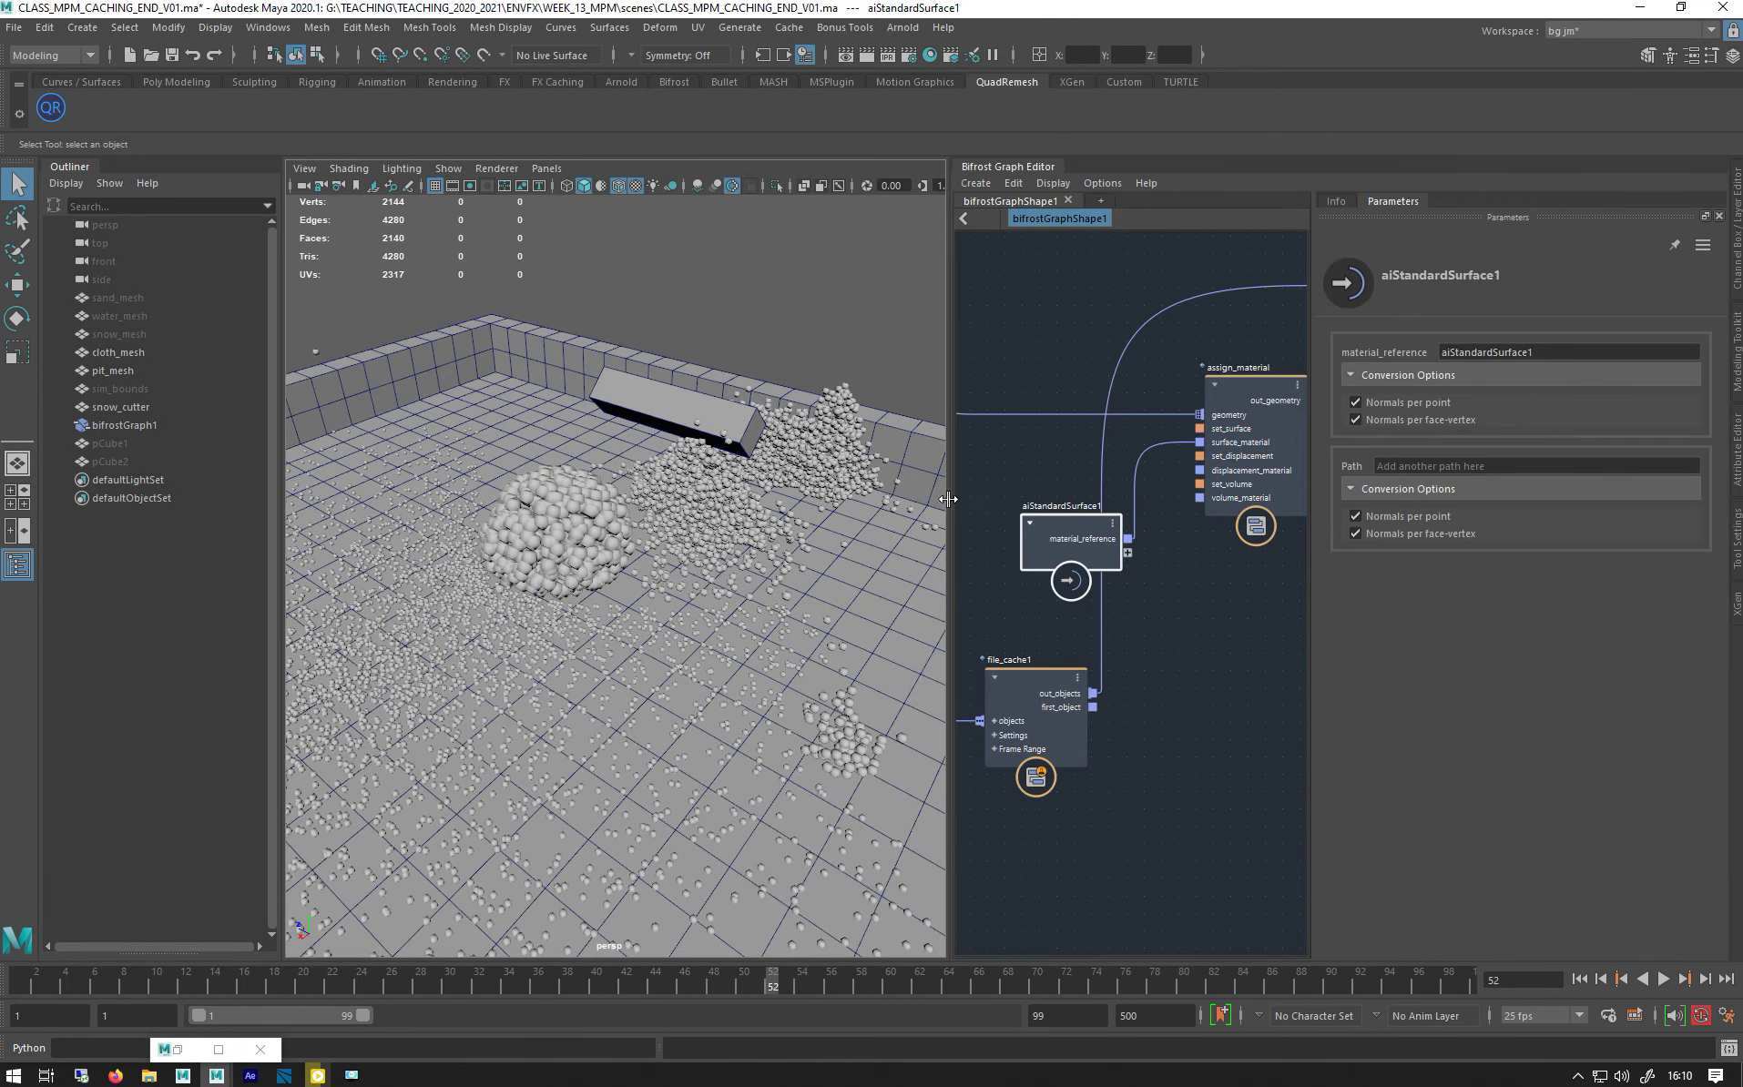
left_click(73, 171)
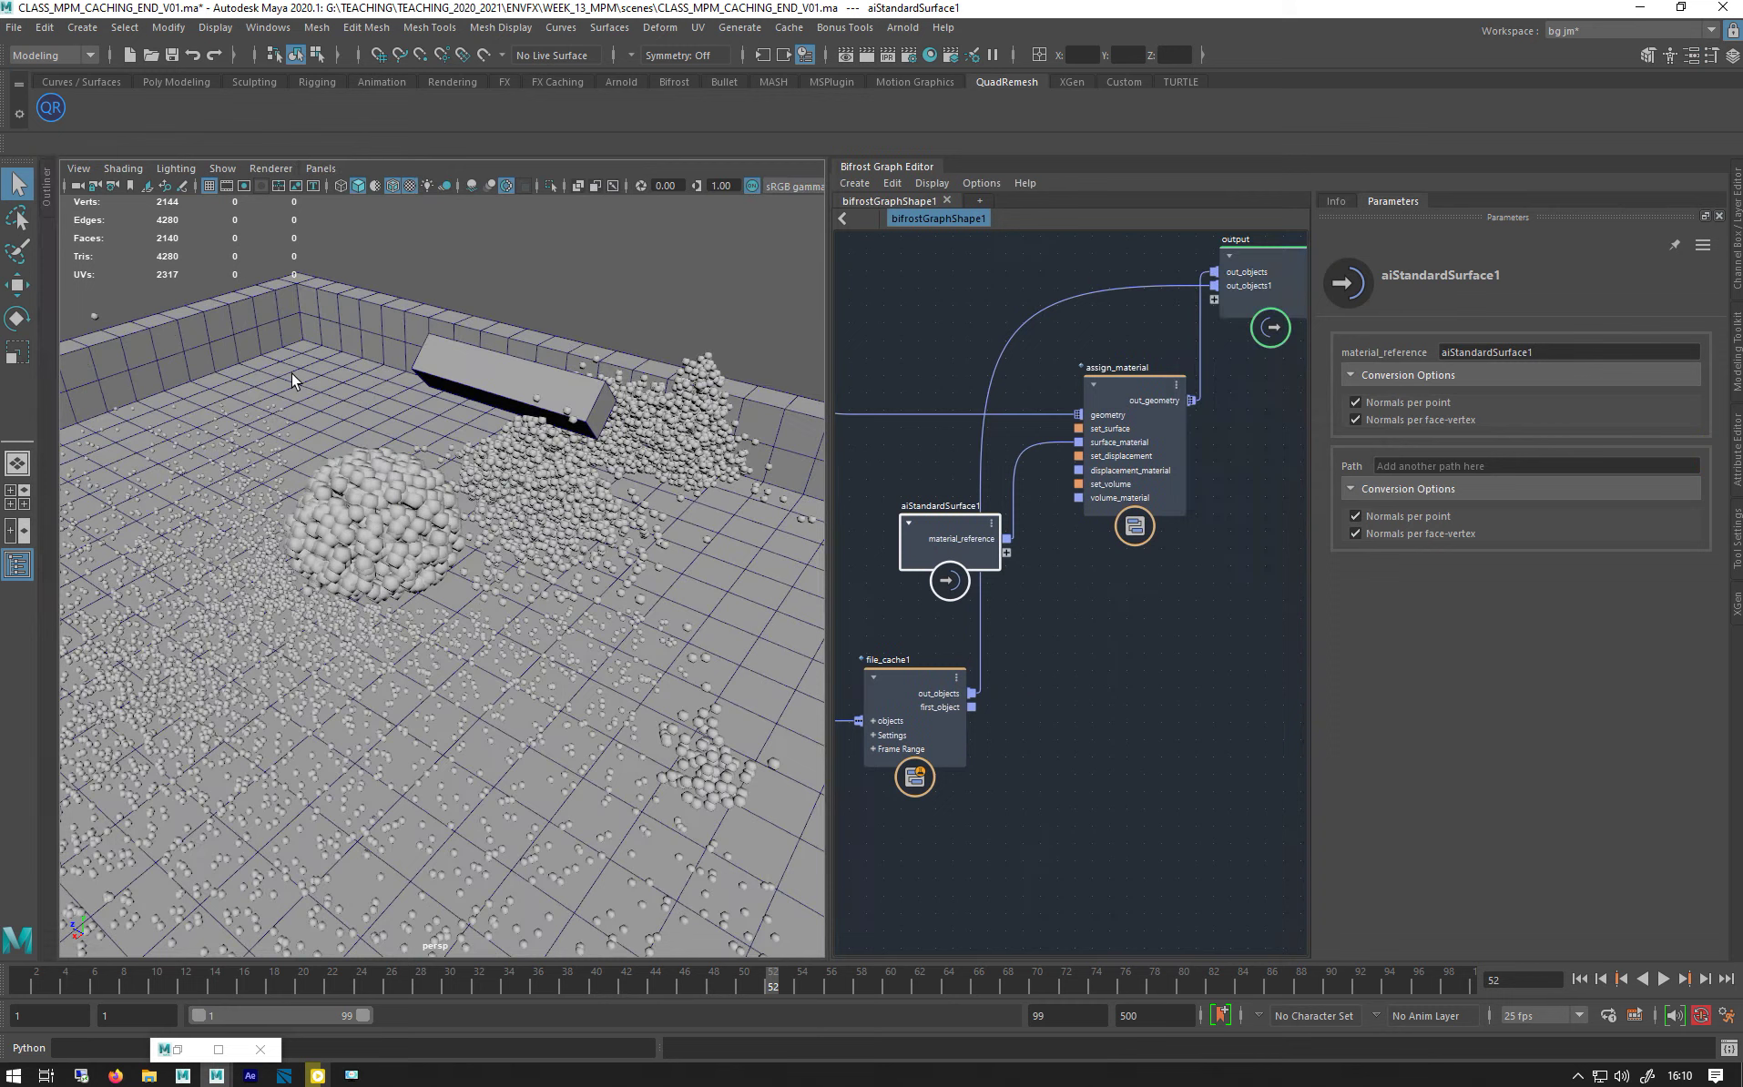
- Move the file_cache node up in the Bifrost graph and add a split_points_by_material node below it
middle_click_drag(894, 365, 1118, 545, "alt")
left_click_drag(1133, 436, 1184, 391)
middle_click_drag(1181, 528, 1094, 495, "alt")
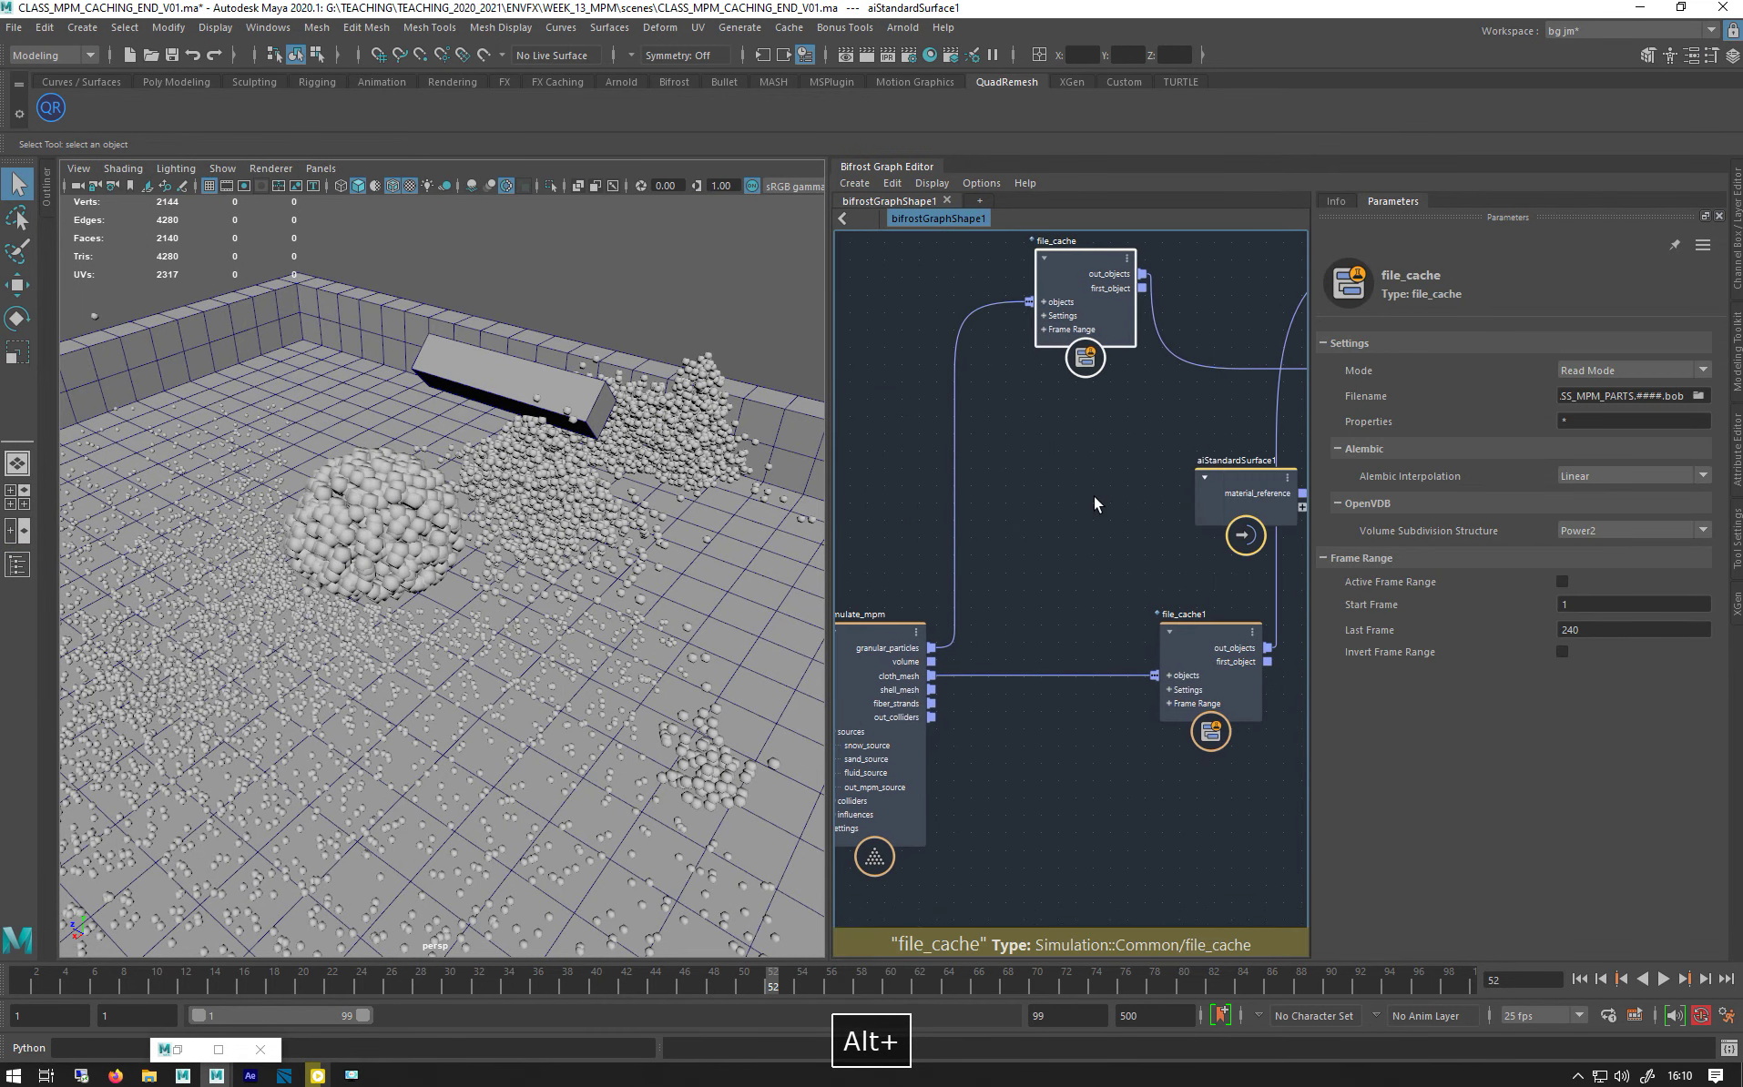
key("Tab")
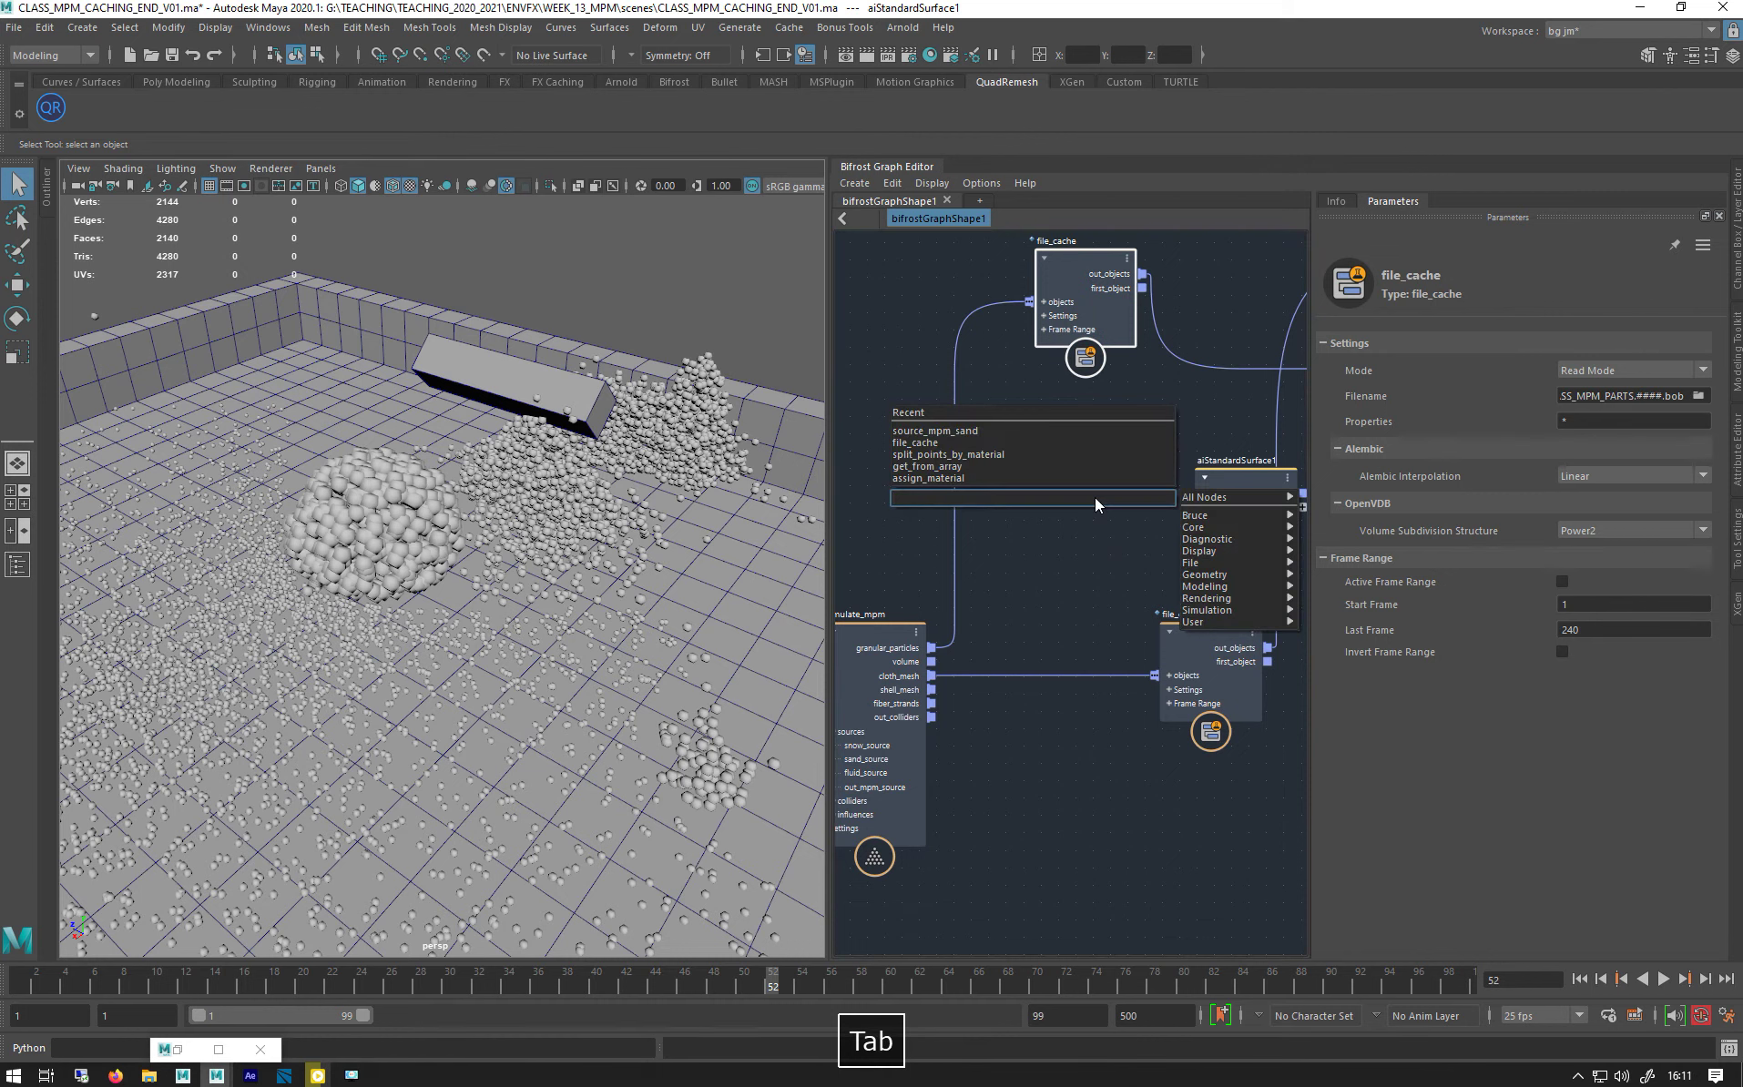
type("sp")
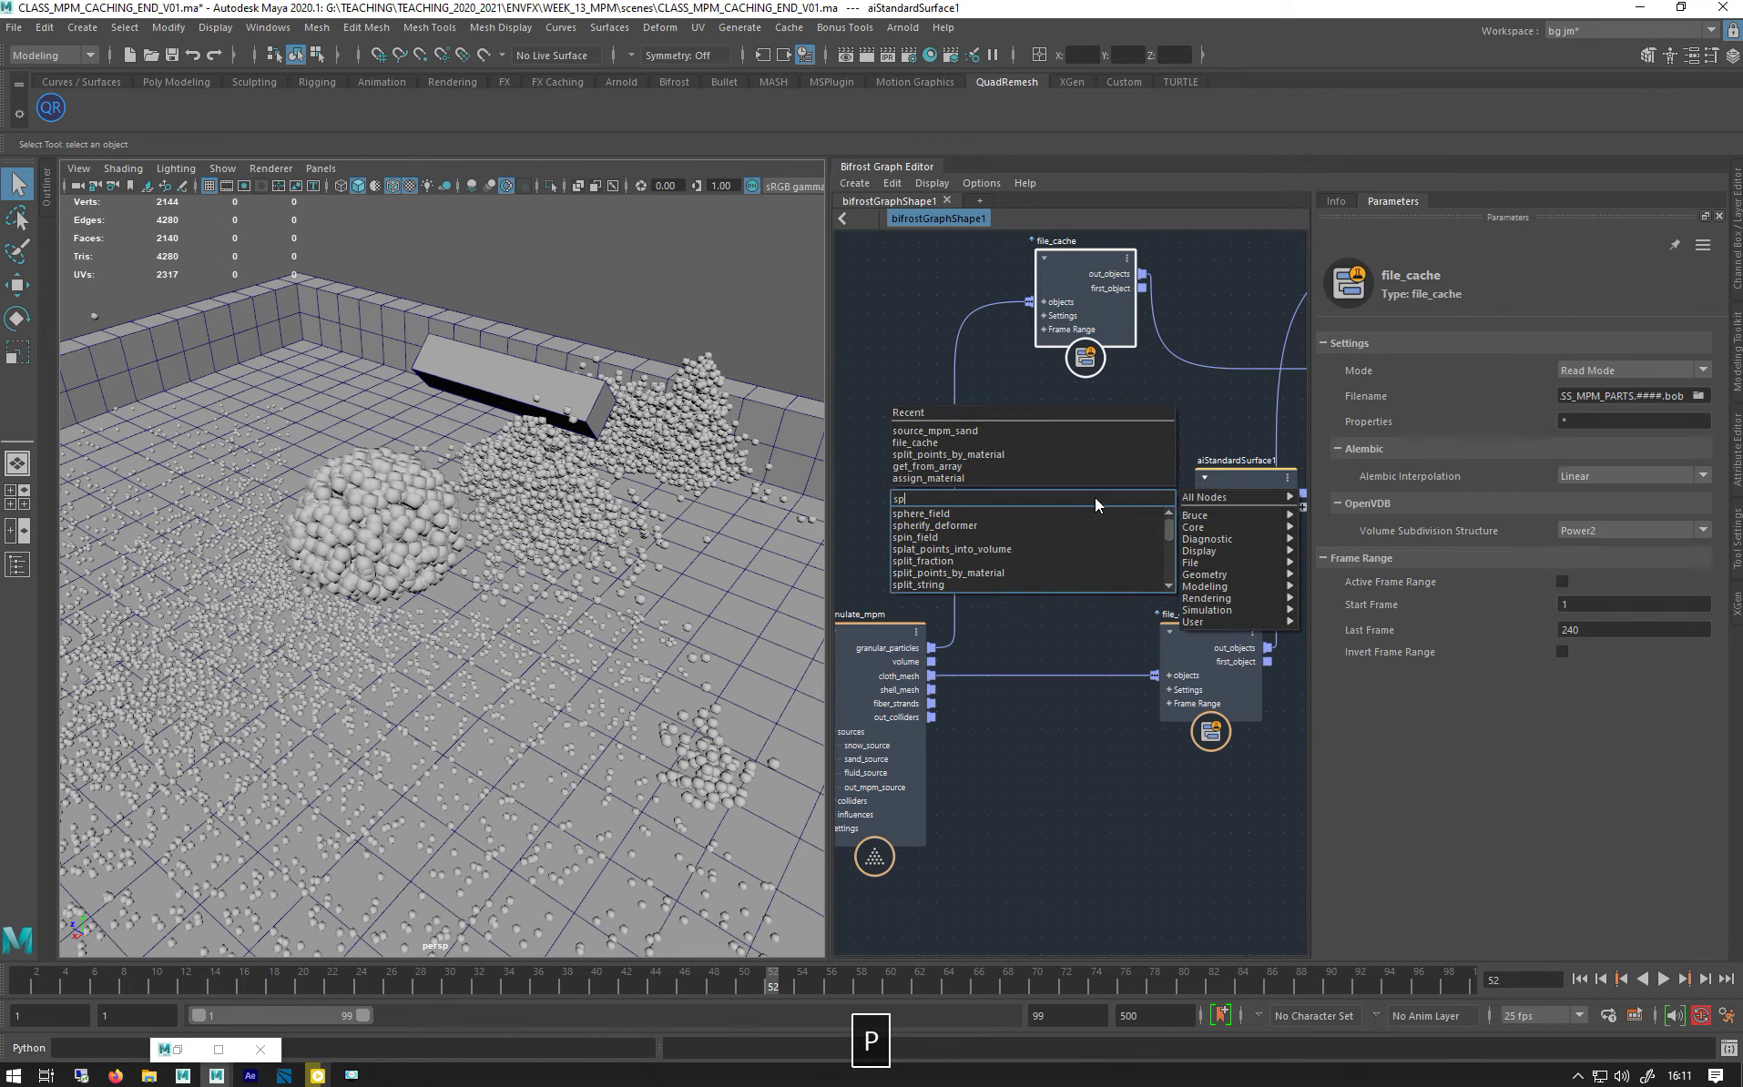
type("l")
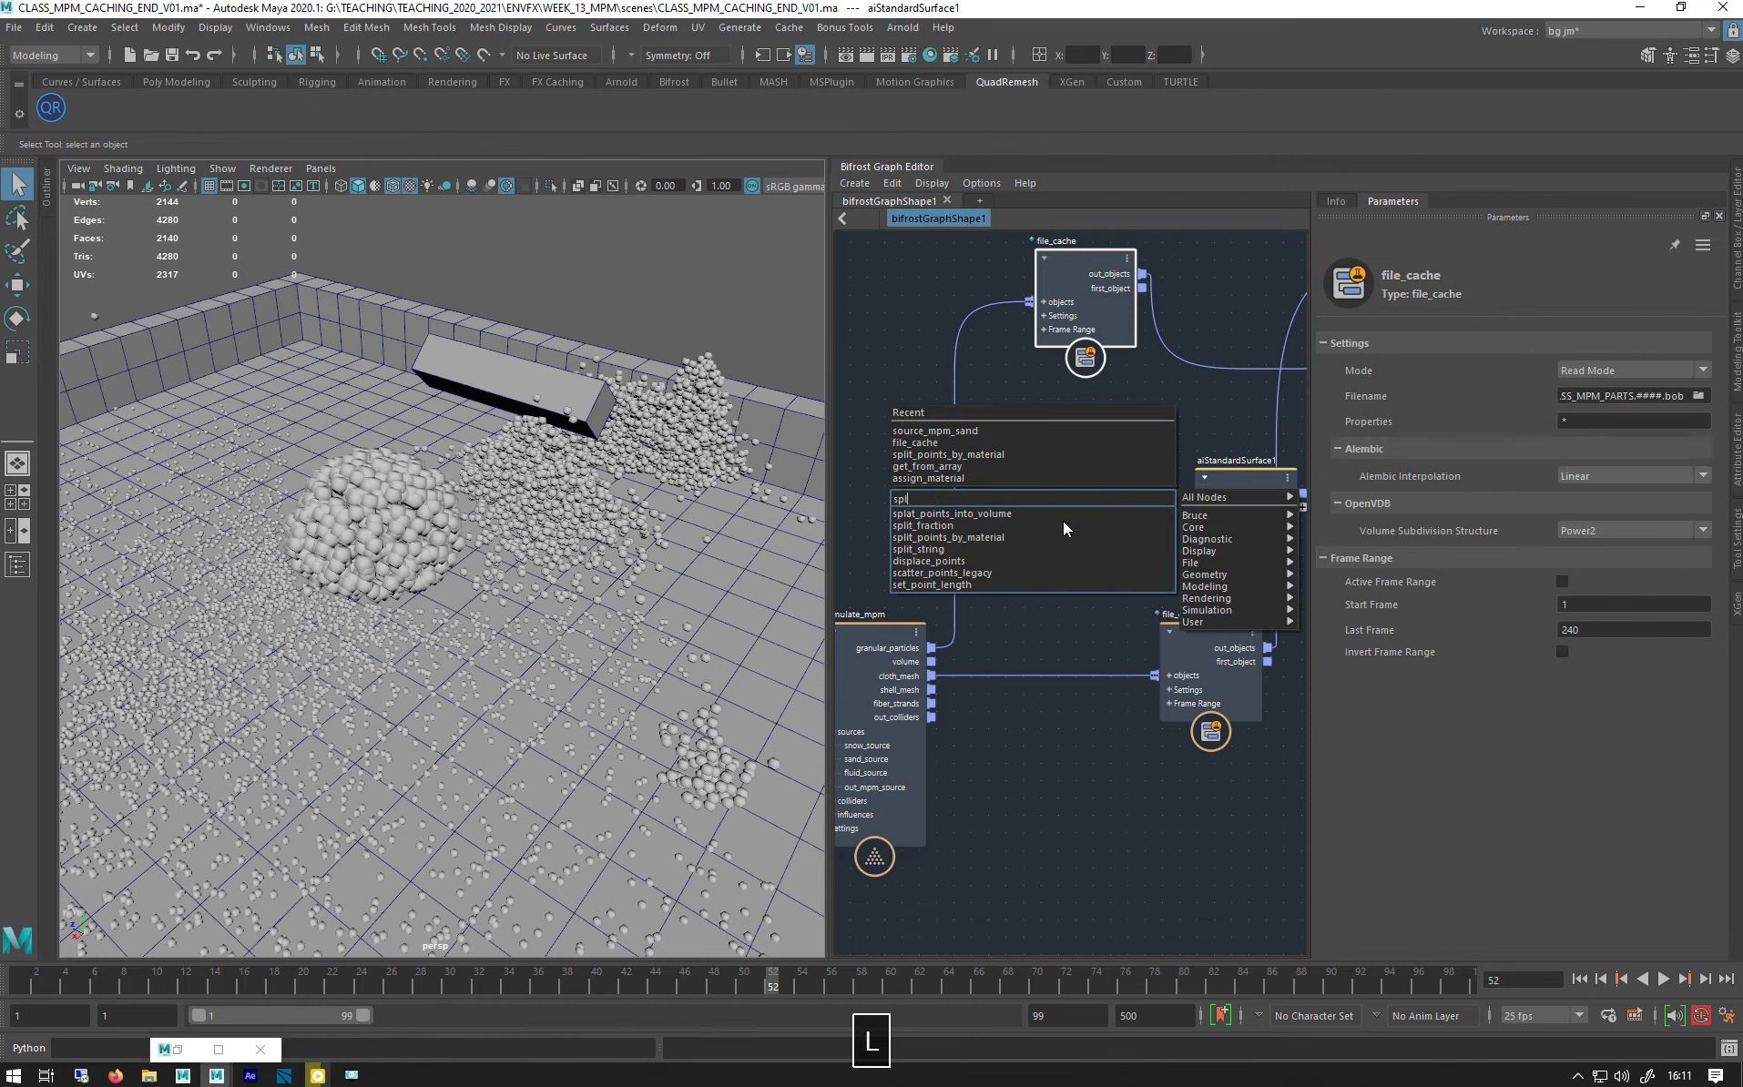
left_click(975, 537)
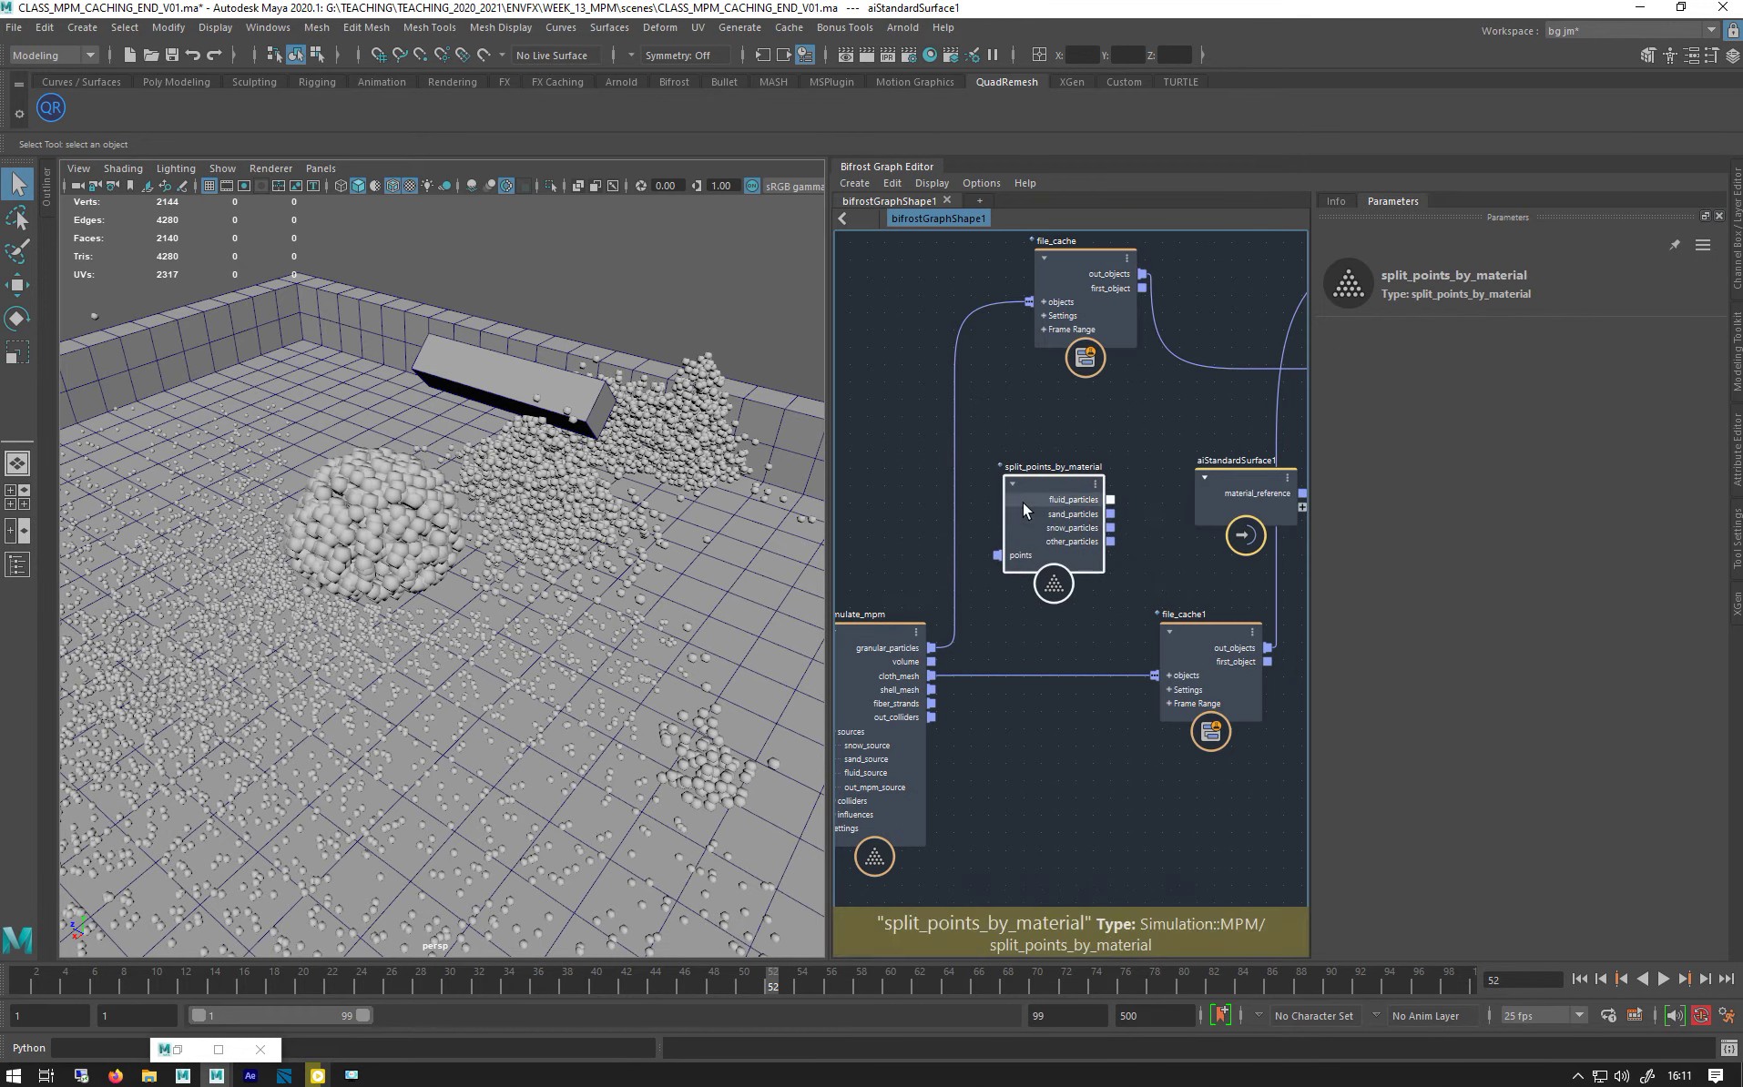
- Connect simulate_mpm's granular_particles output to the points input of split_points_by_material
scroll(1074, 578, "up", 5)
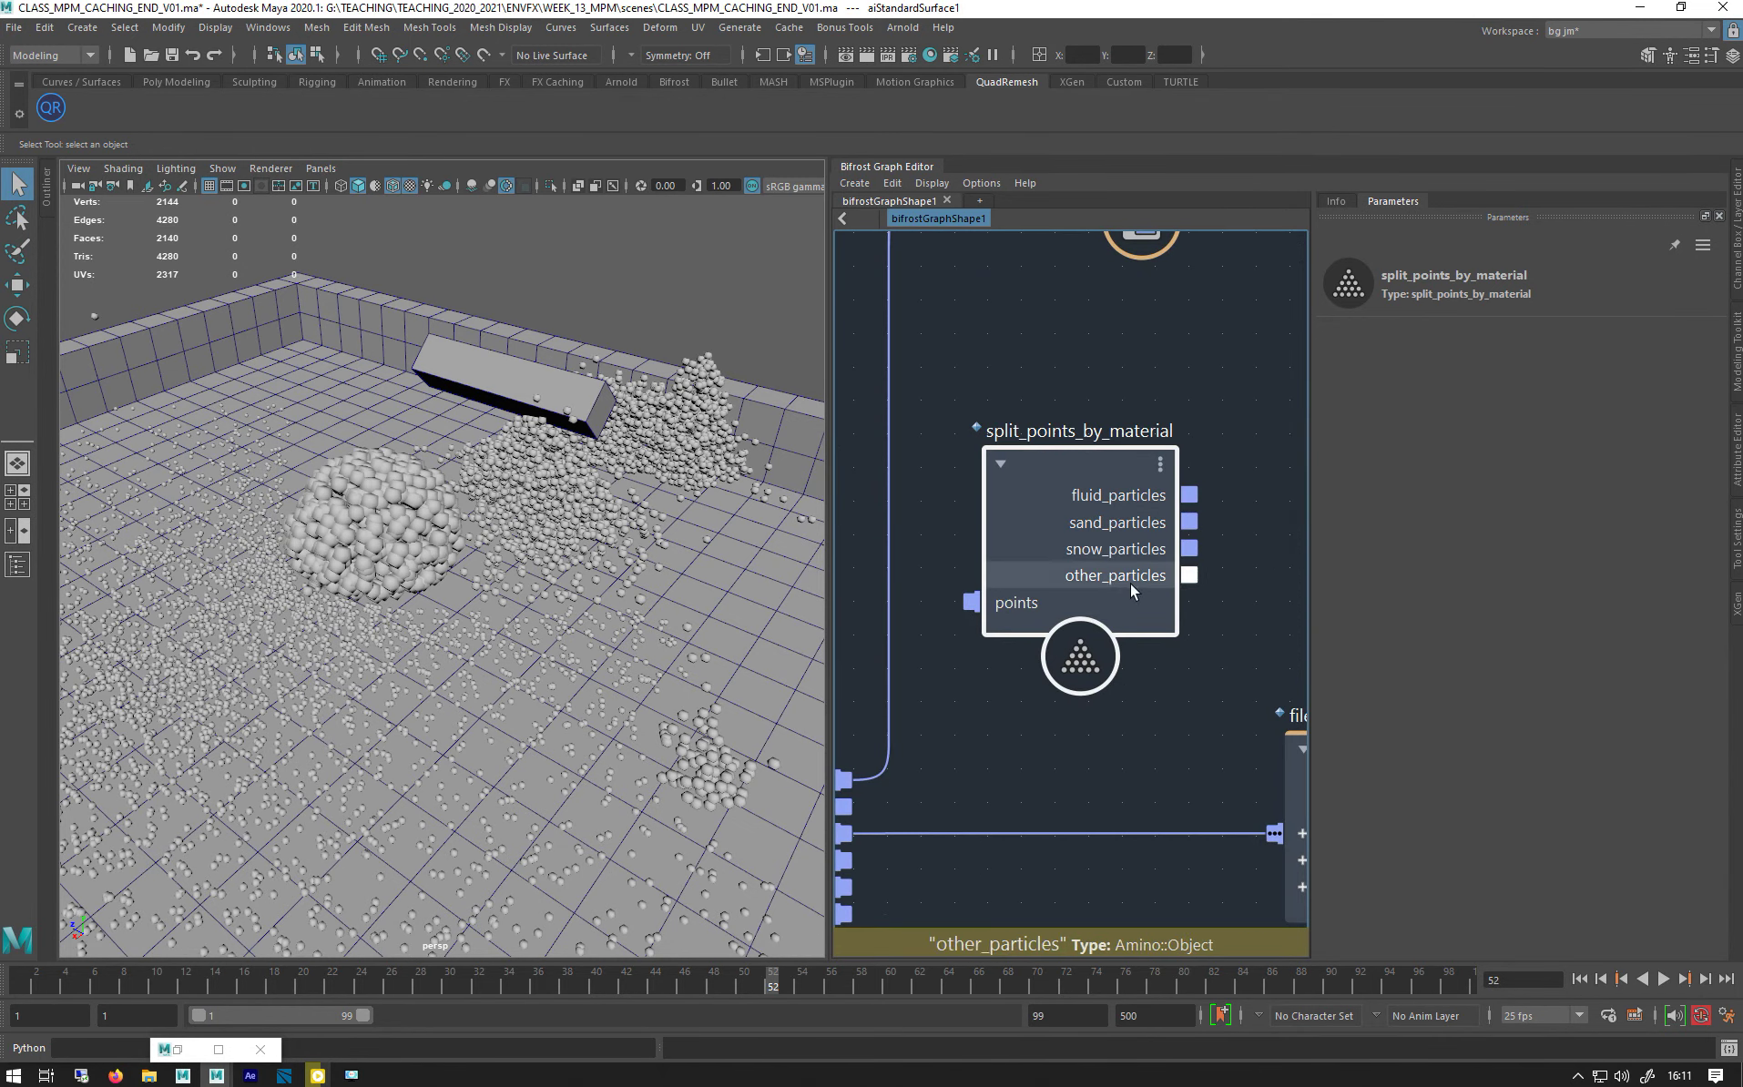
scroll(1093, 383, "down", 3)
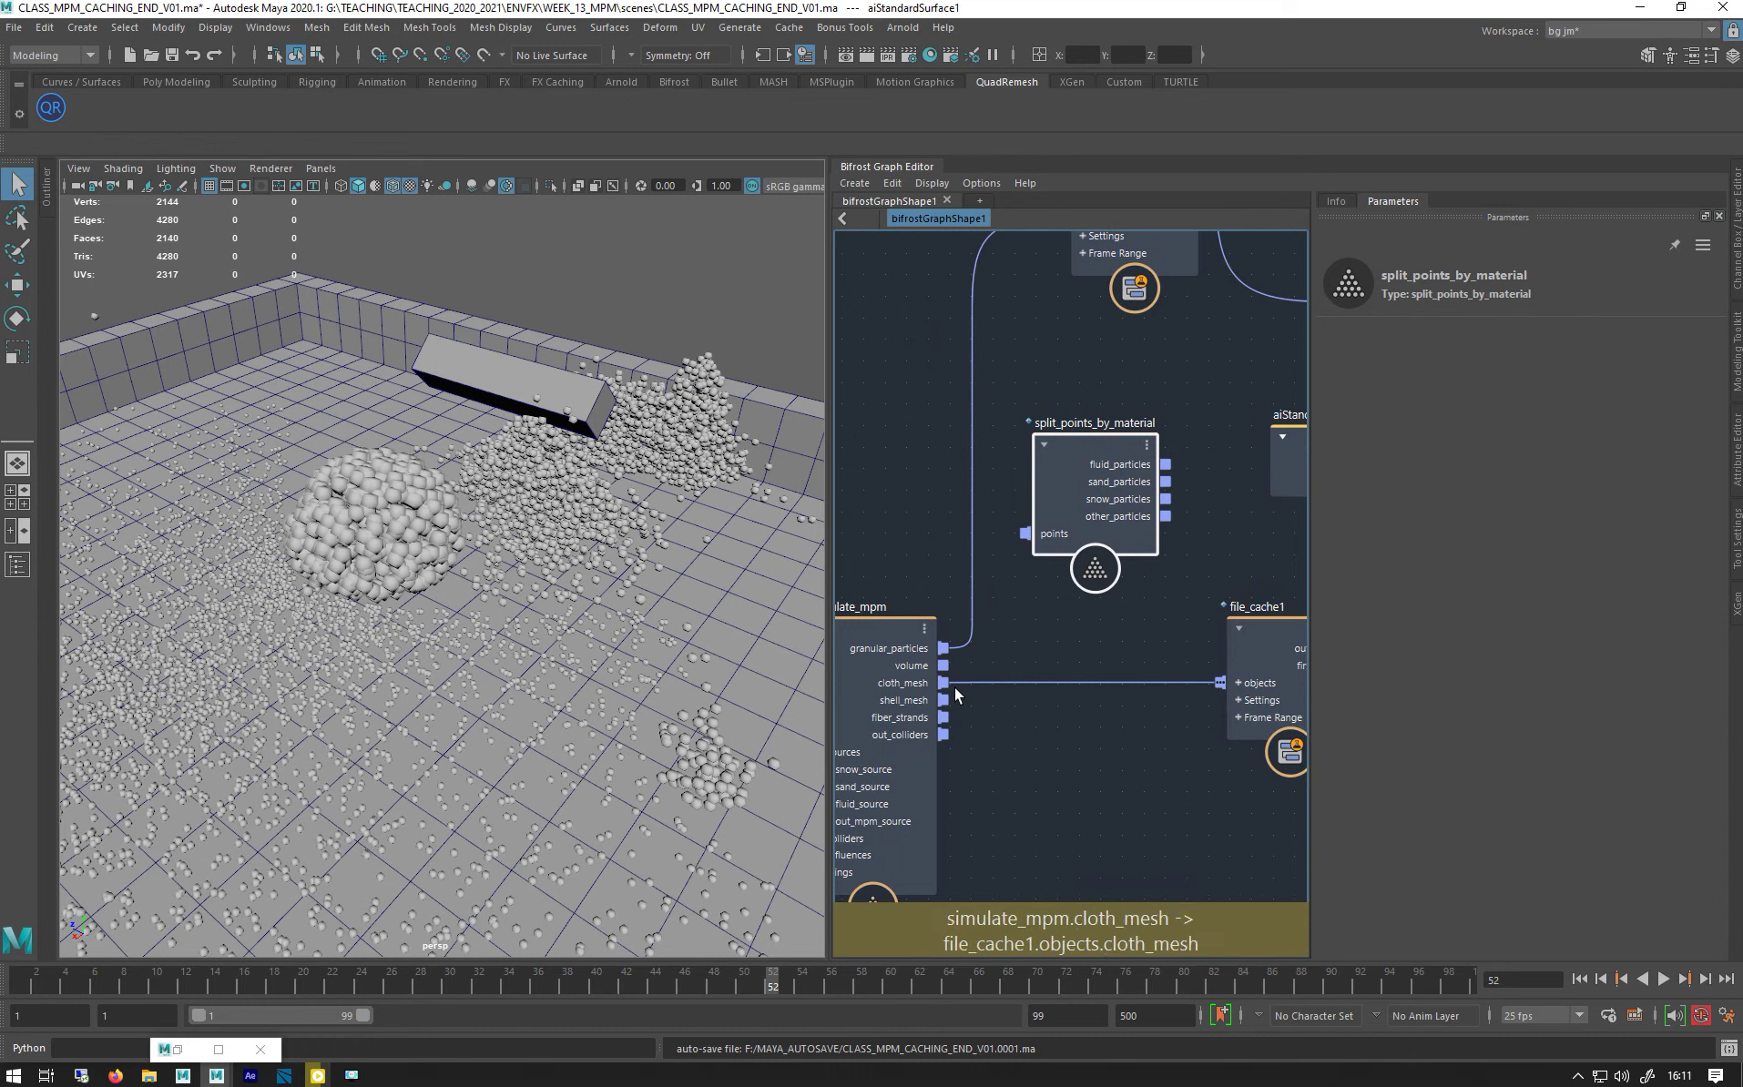
left_click_drag(943, 648, 1007, 535)
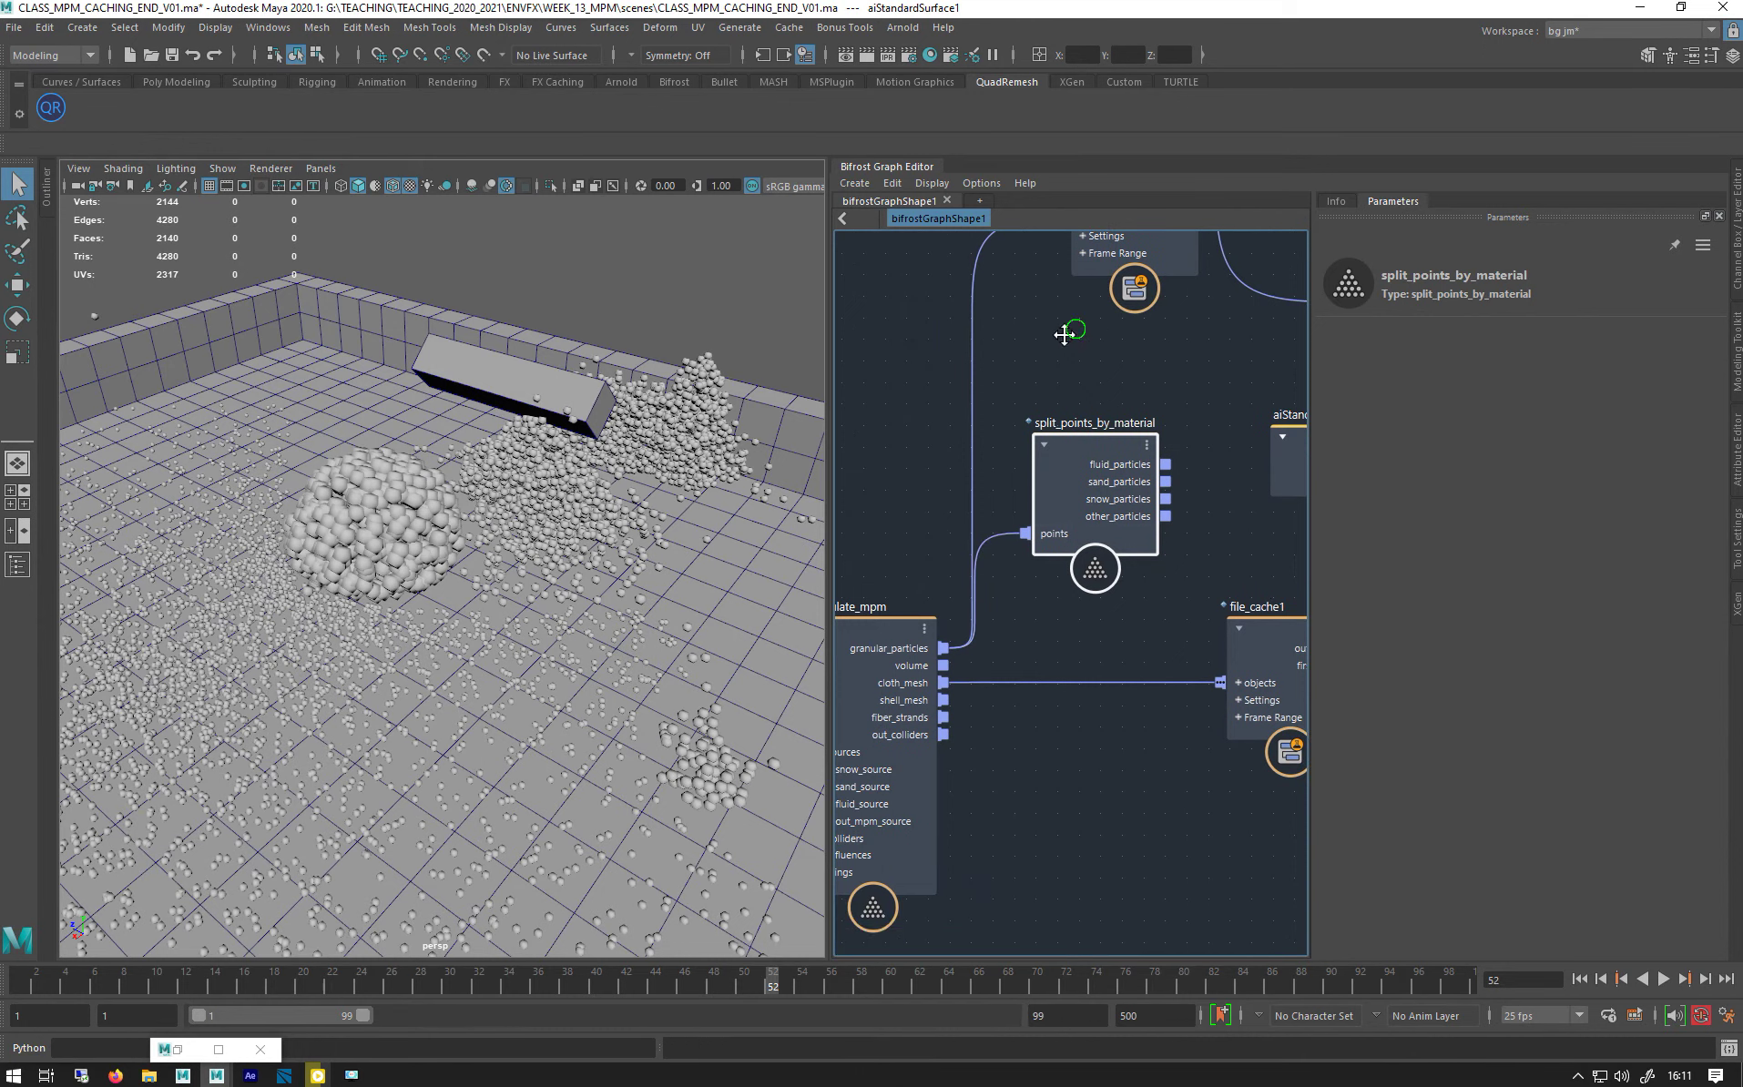
- Connect the fluid_particles output of split_points_by_material to the objects input of file_cache
middle_click_drag(1061, 330, 1023, 501)
left_click(1052, 375)
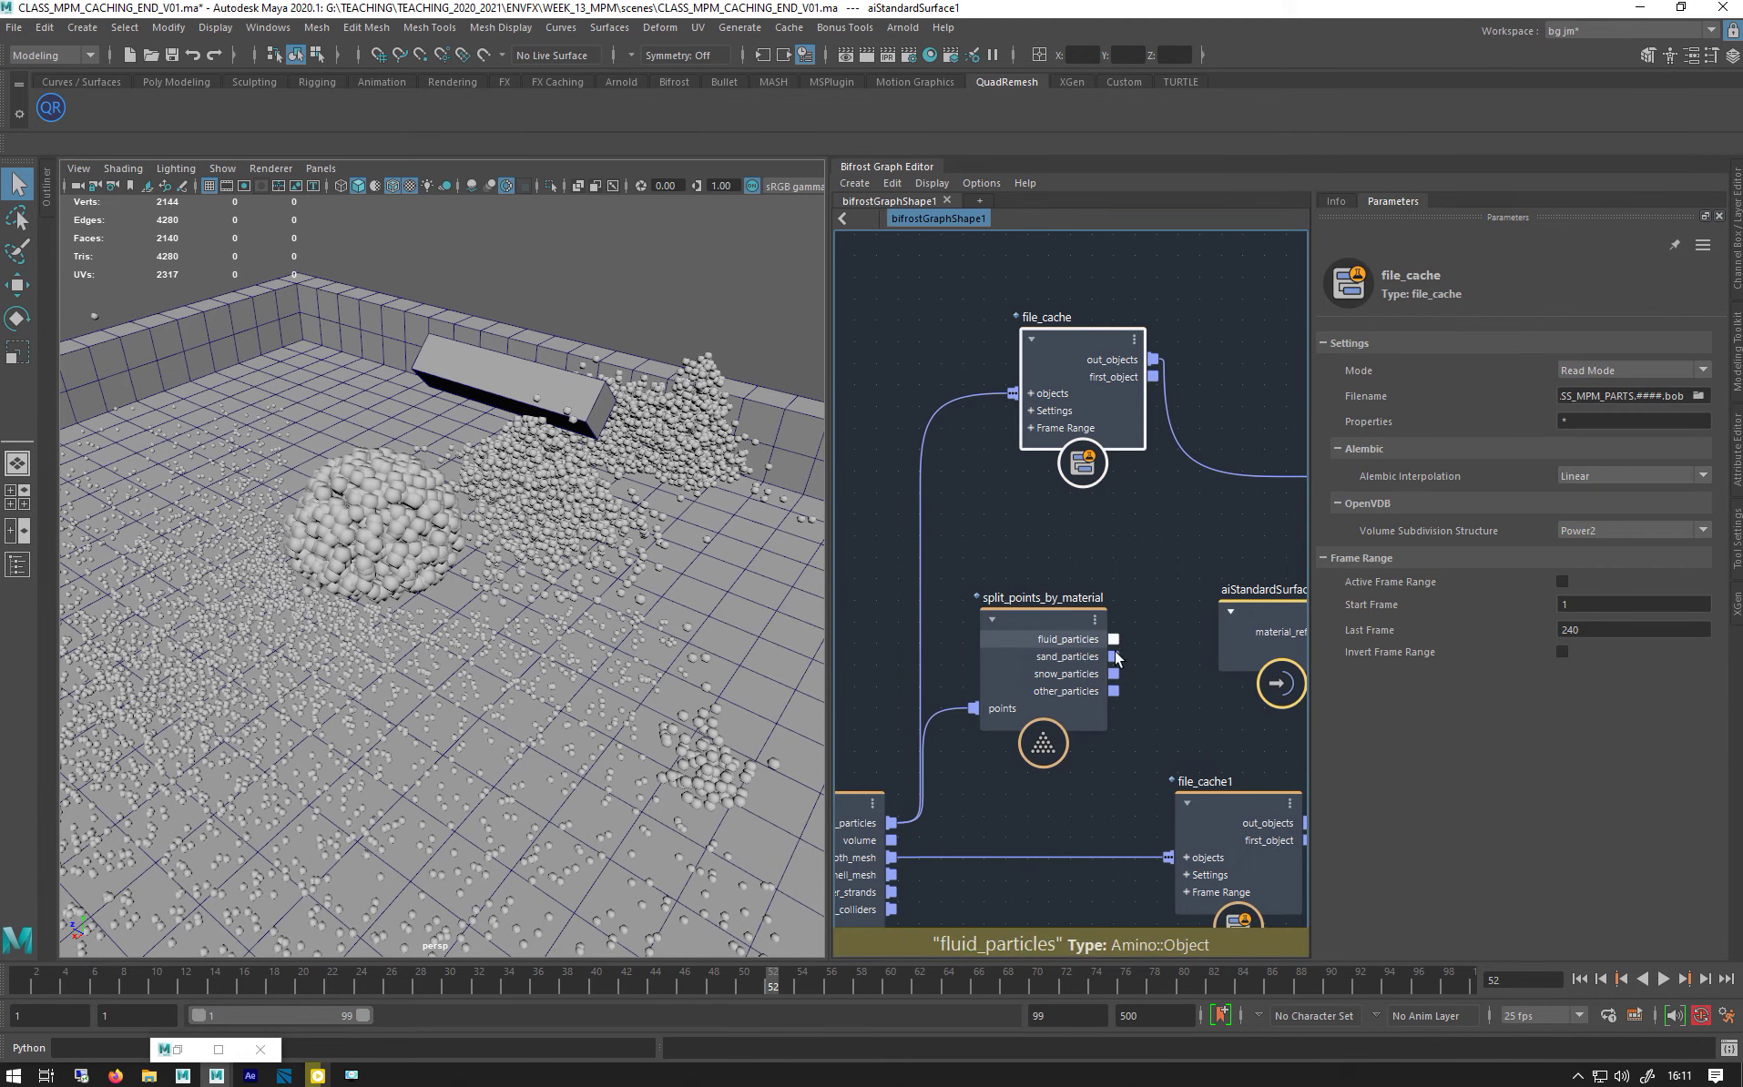
left_click_drag(1113, 640, 1025, 389)
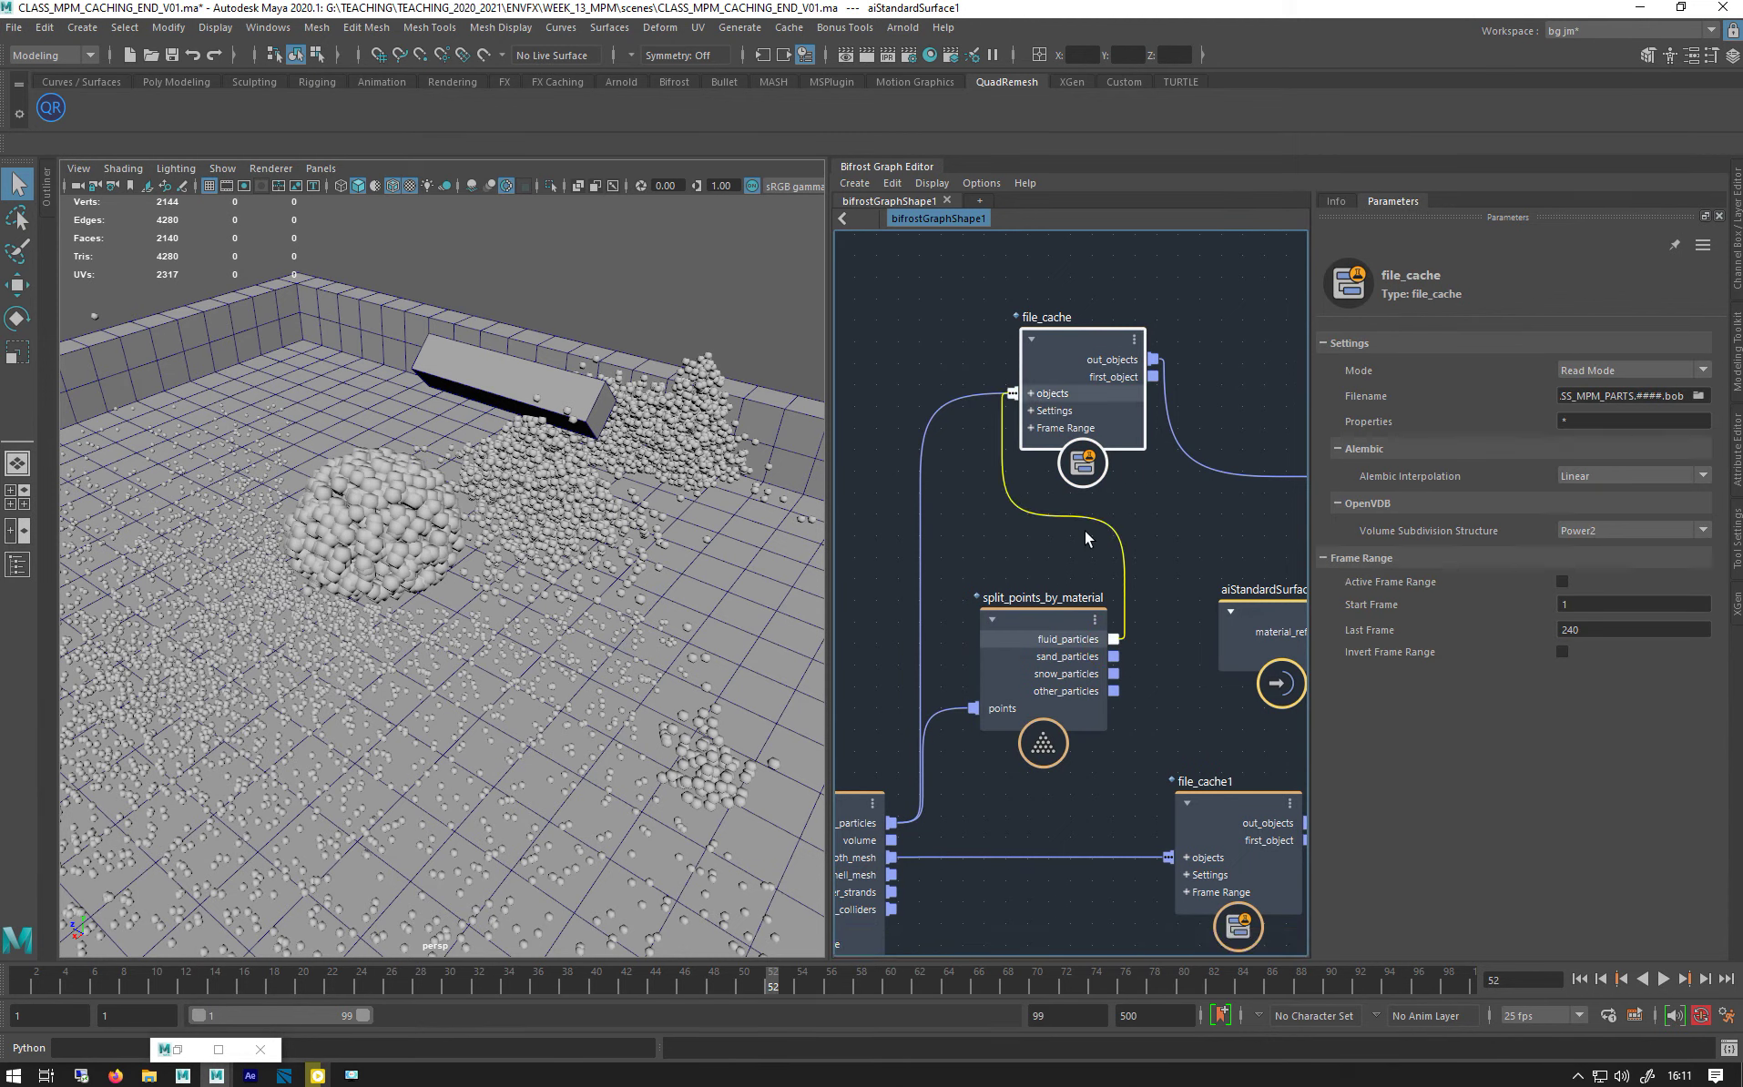
- Return to frame 1 and set the Mode of the file_cache node to Write Mode
left_click(1580, 978)
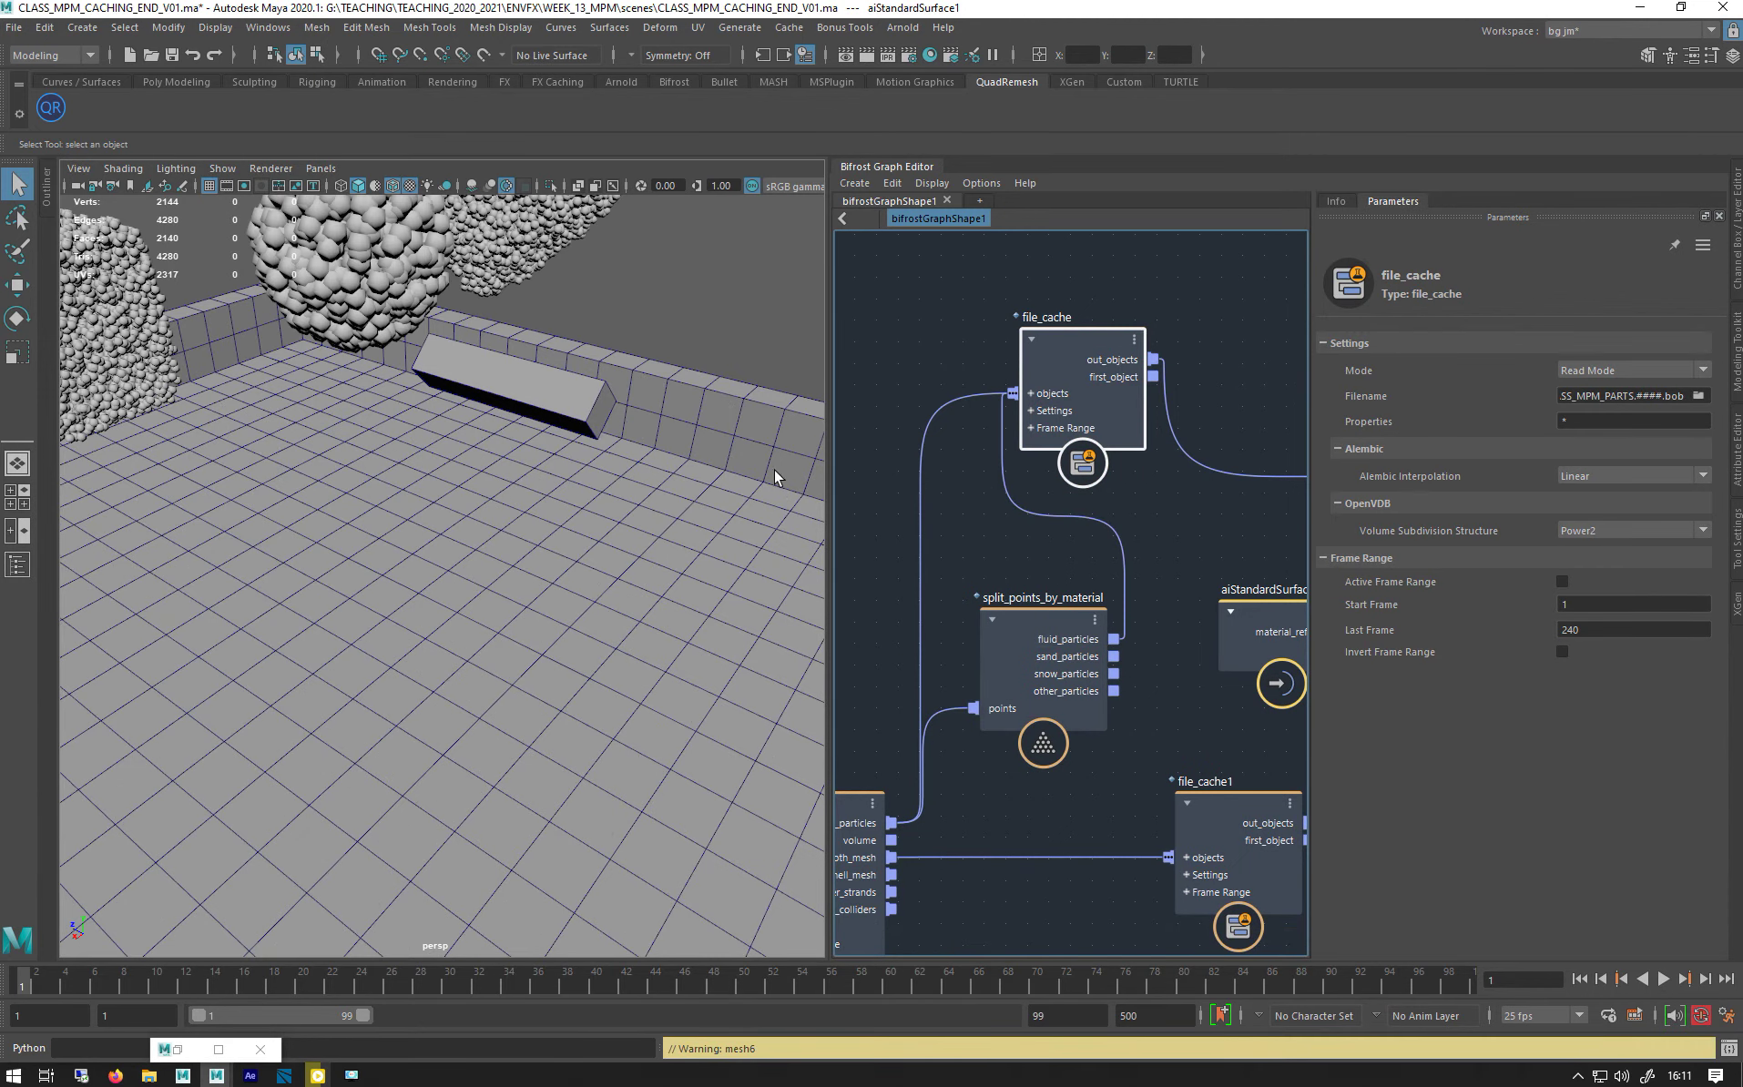
left_click(1593, 373)
left_click(900, 574)
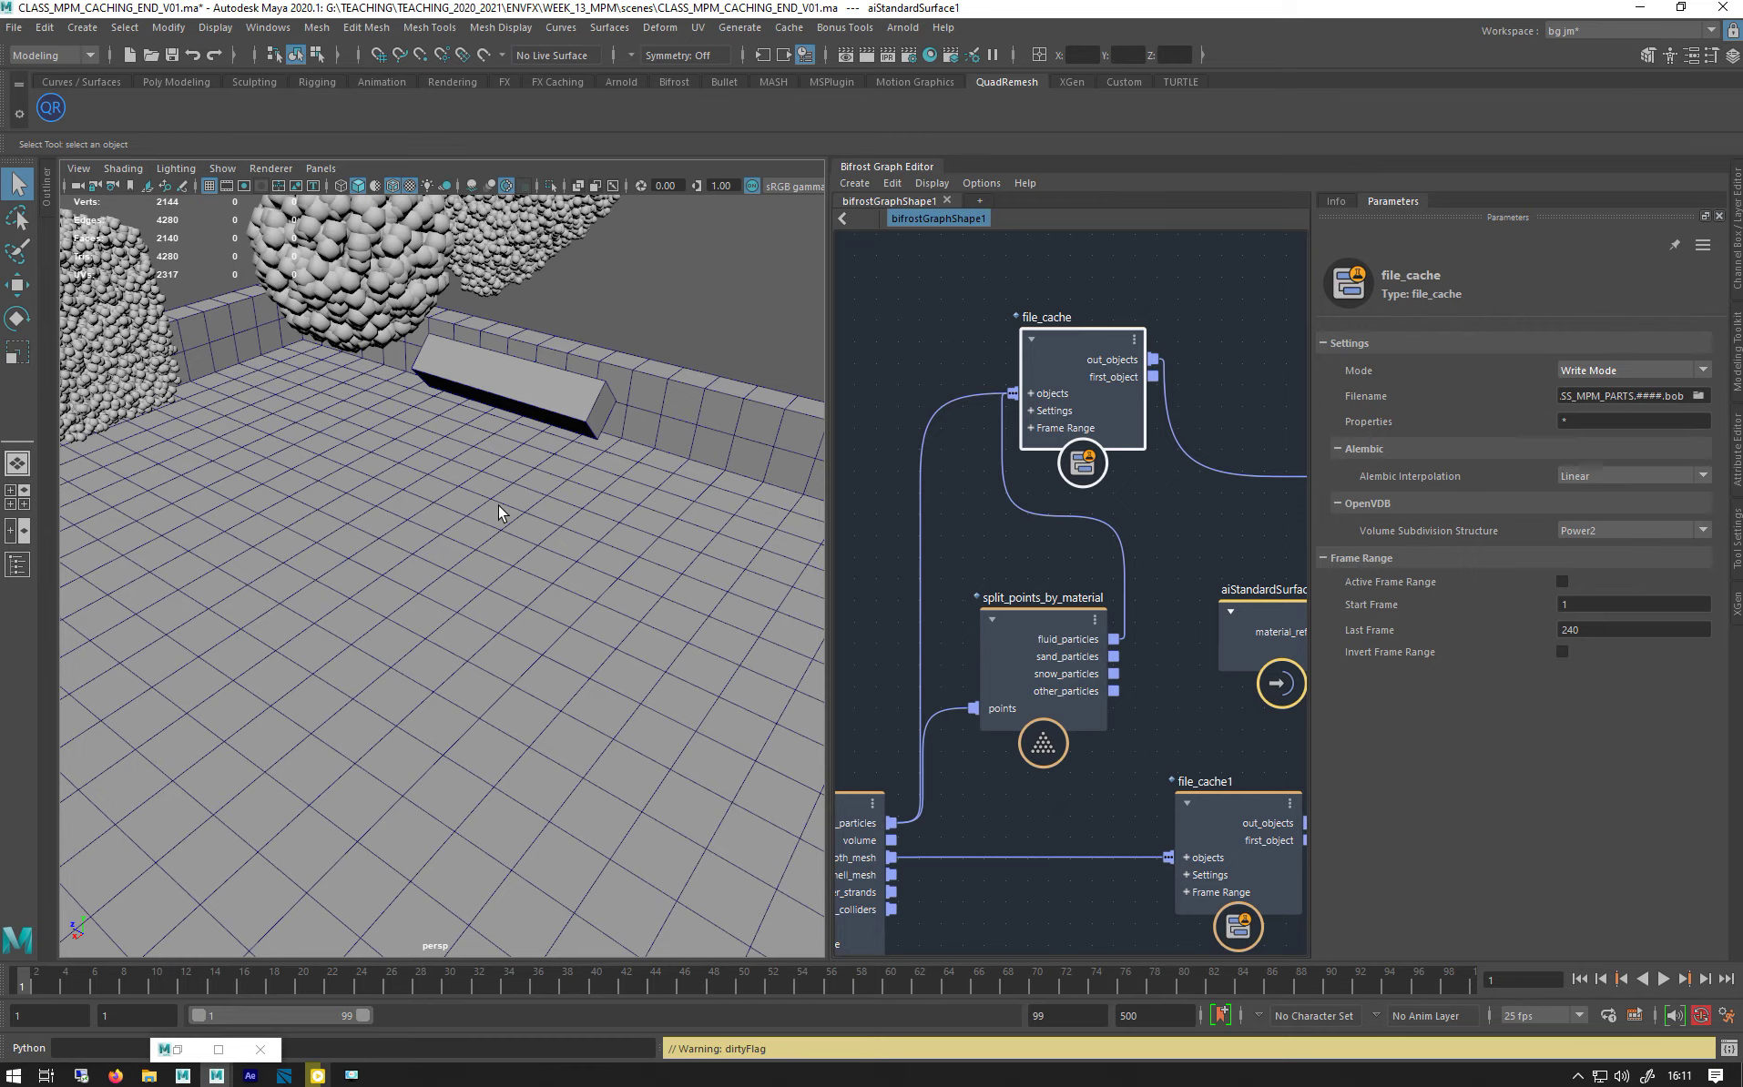
right_click_drag(522, 498, 451, 515, "alt")
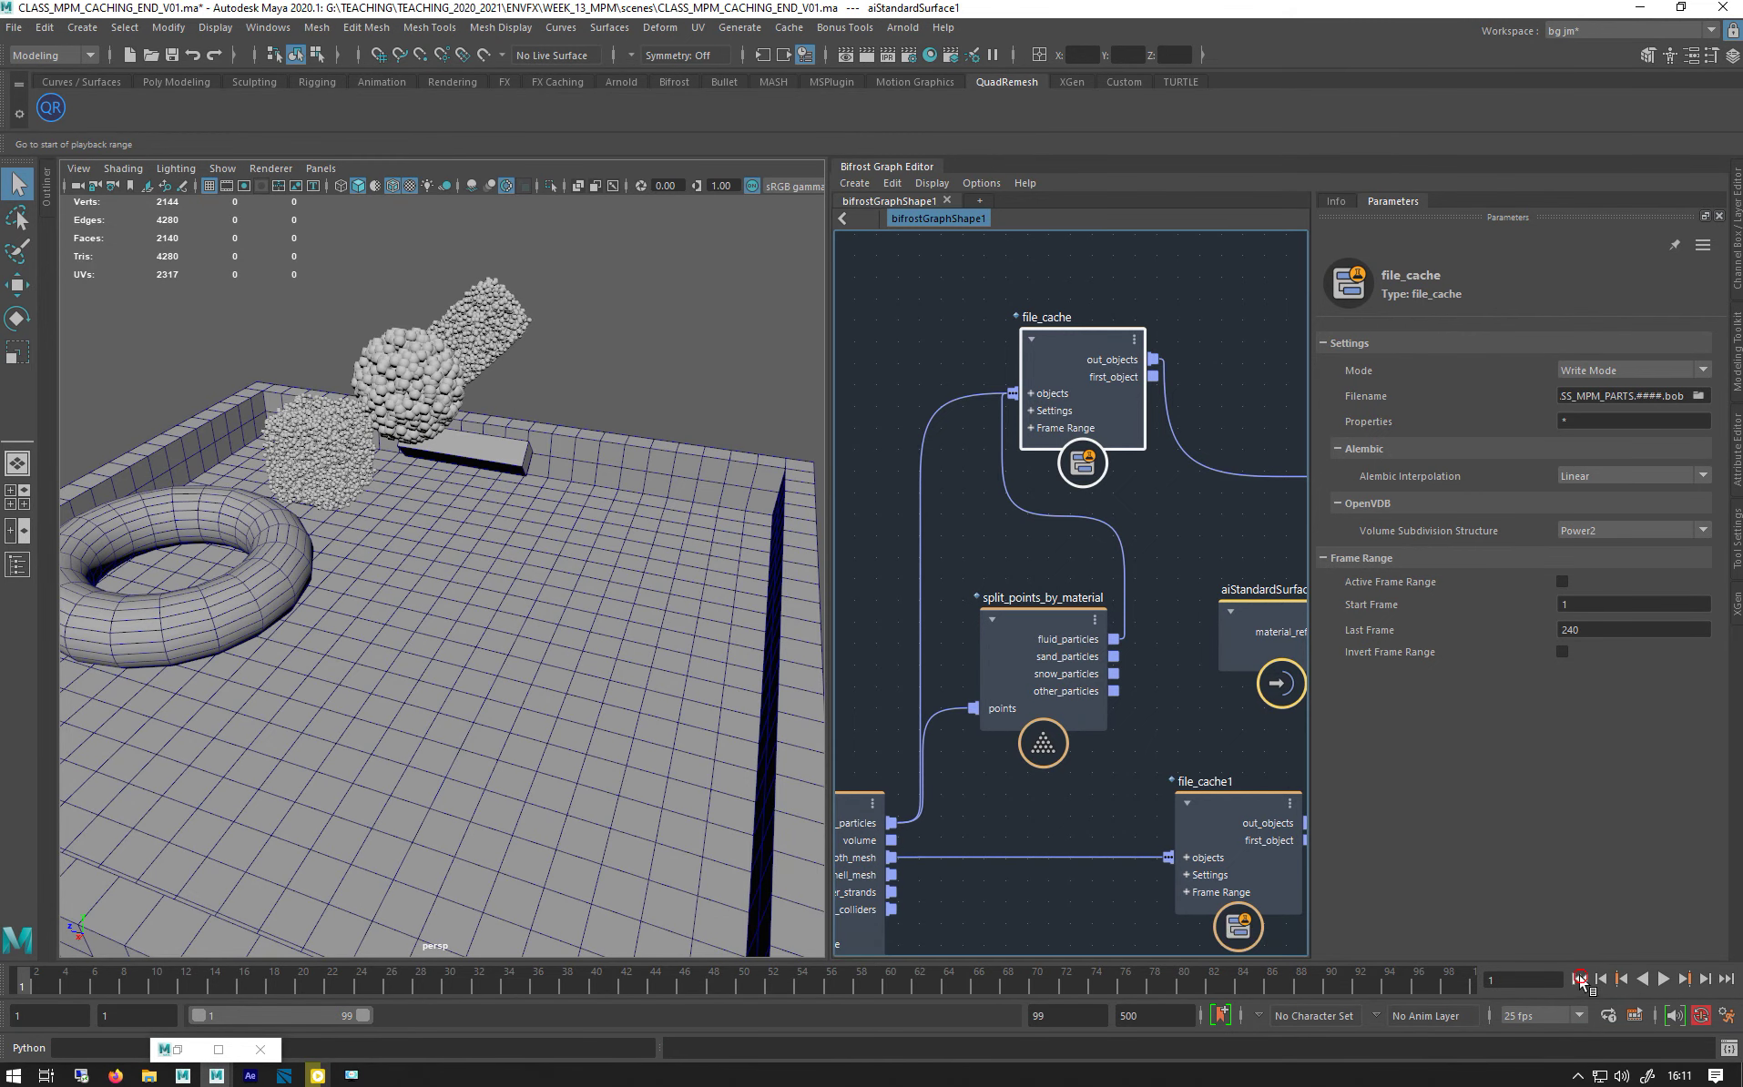
left_click_drag(587, 579, 538, 571, "alt")
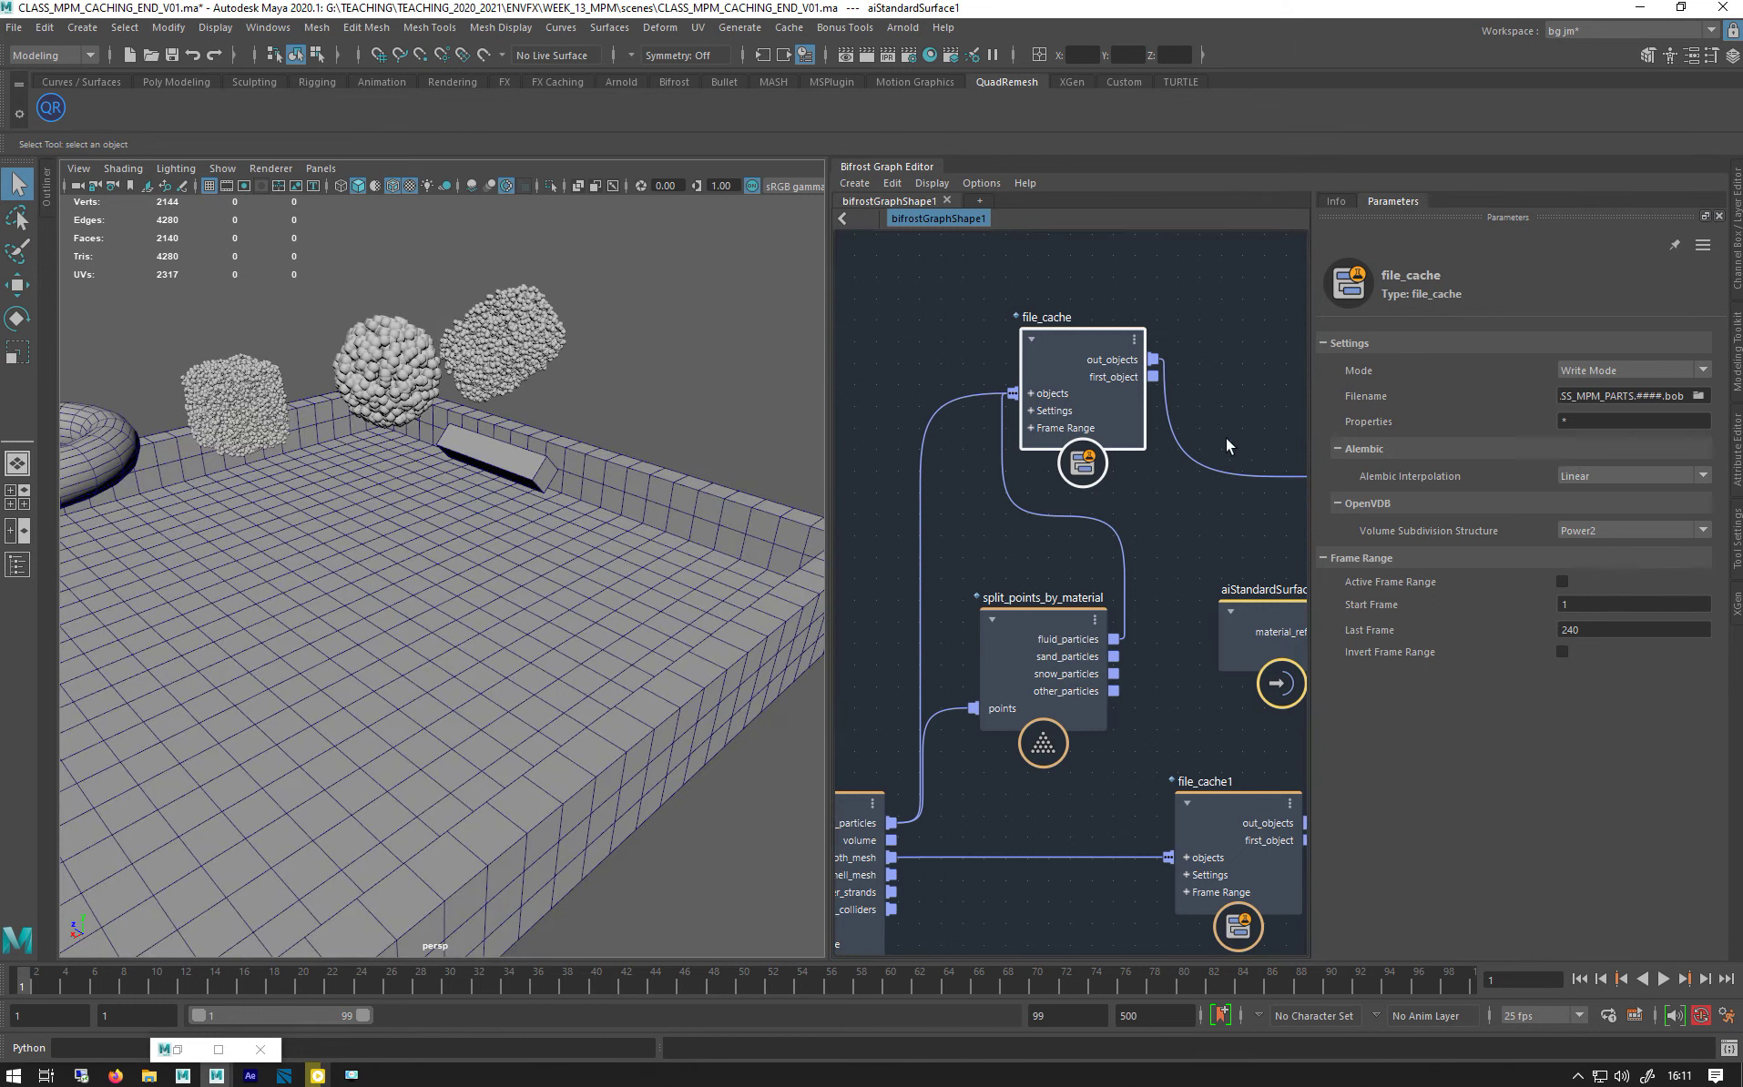
- Replace the direct granular_particles connection into file_cache's objects with sand_particles and snow_particles from split_points_by_material
left_click(963, 397)
key("Delete")
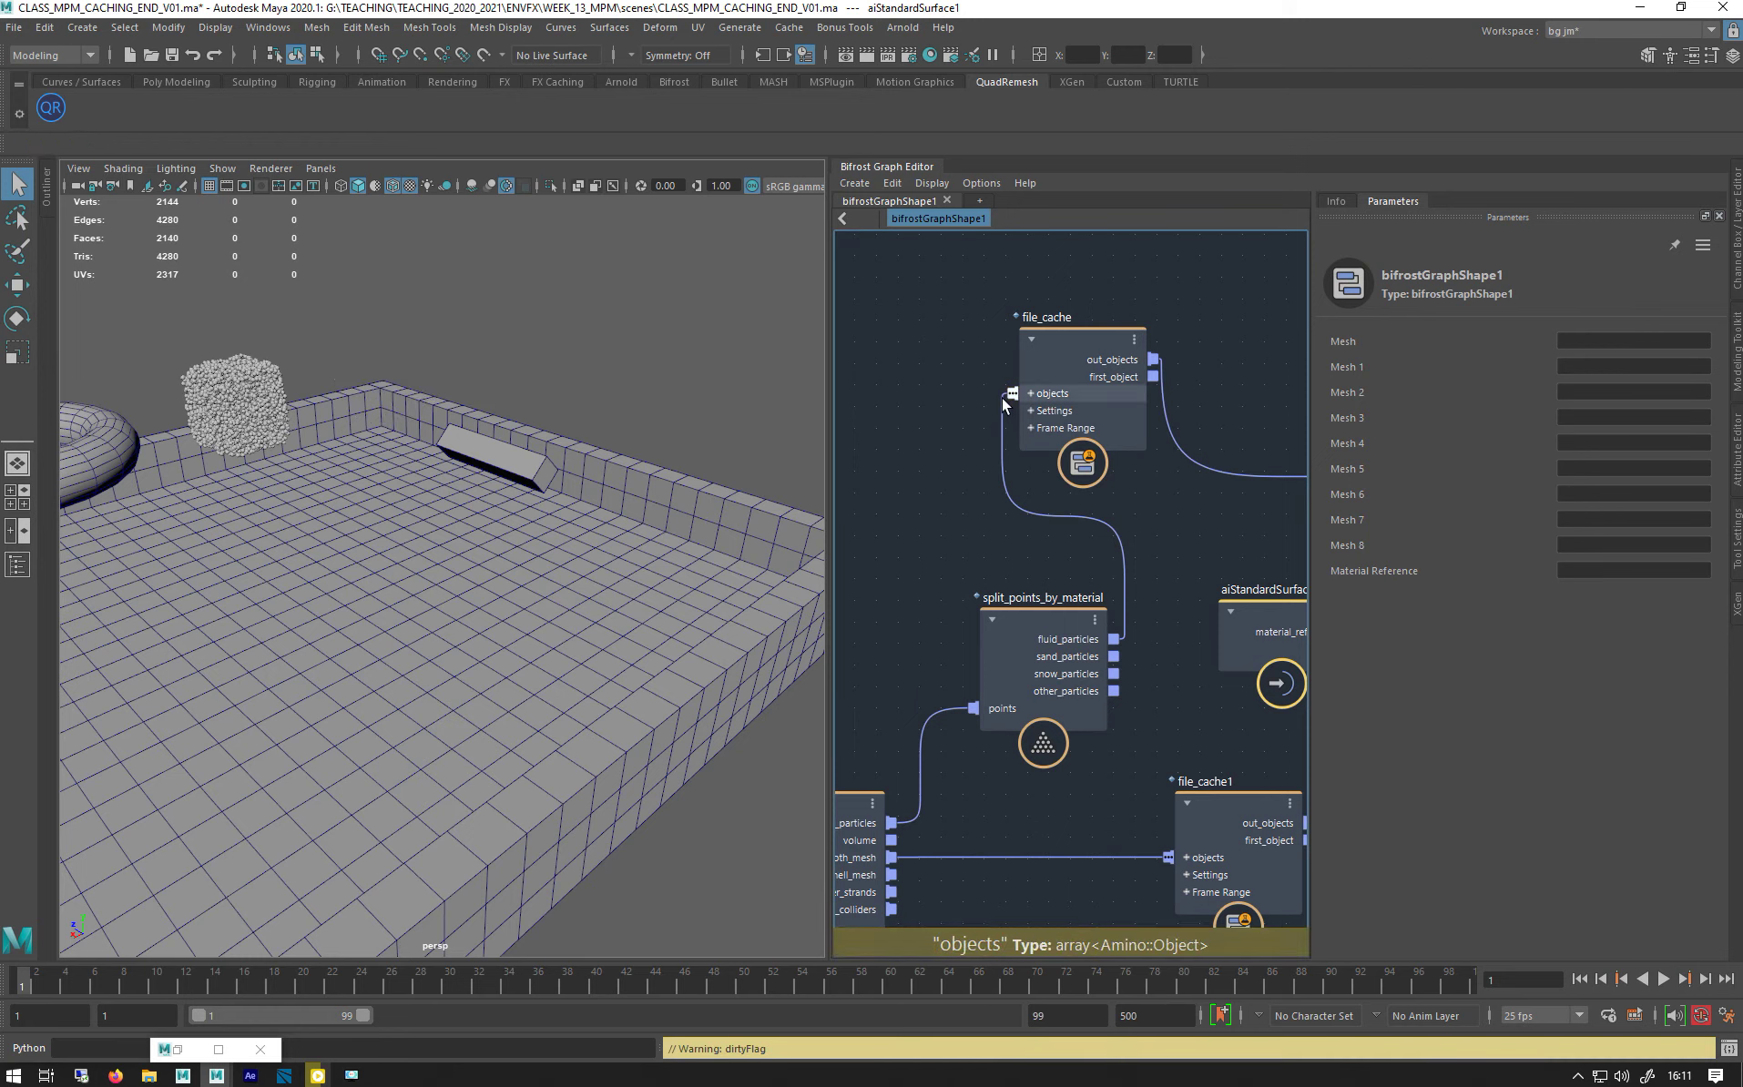
left_click_drag(1113, 656, 1012, 394)
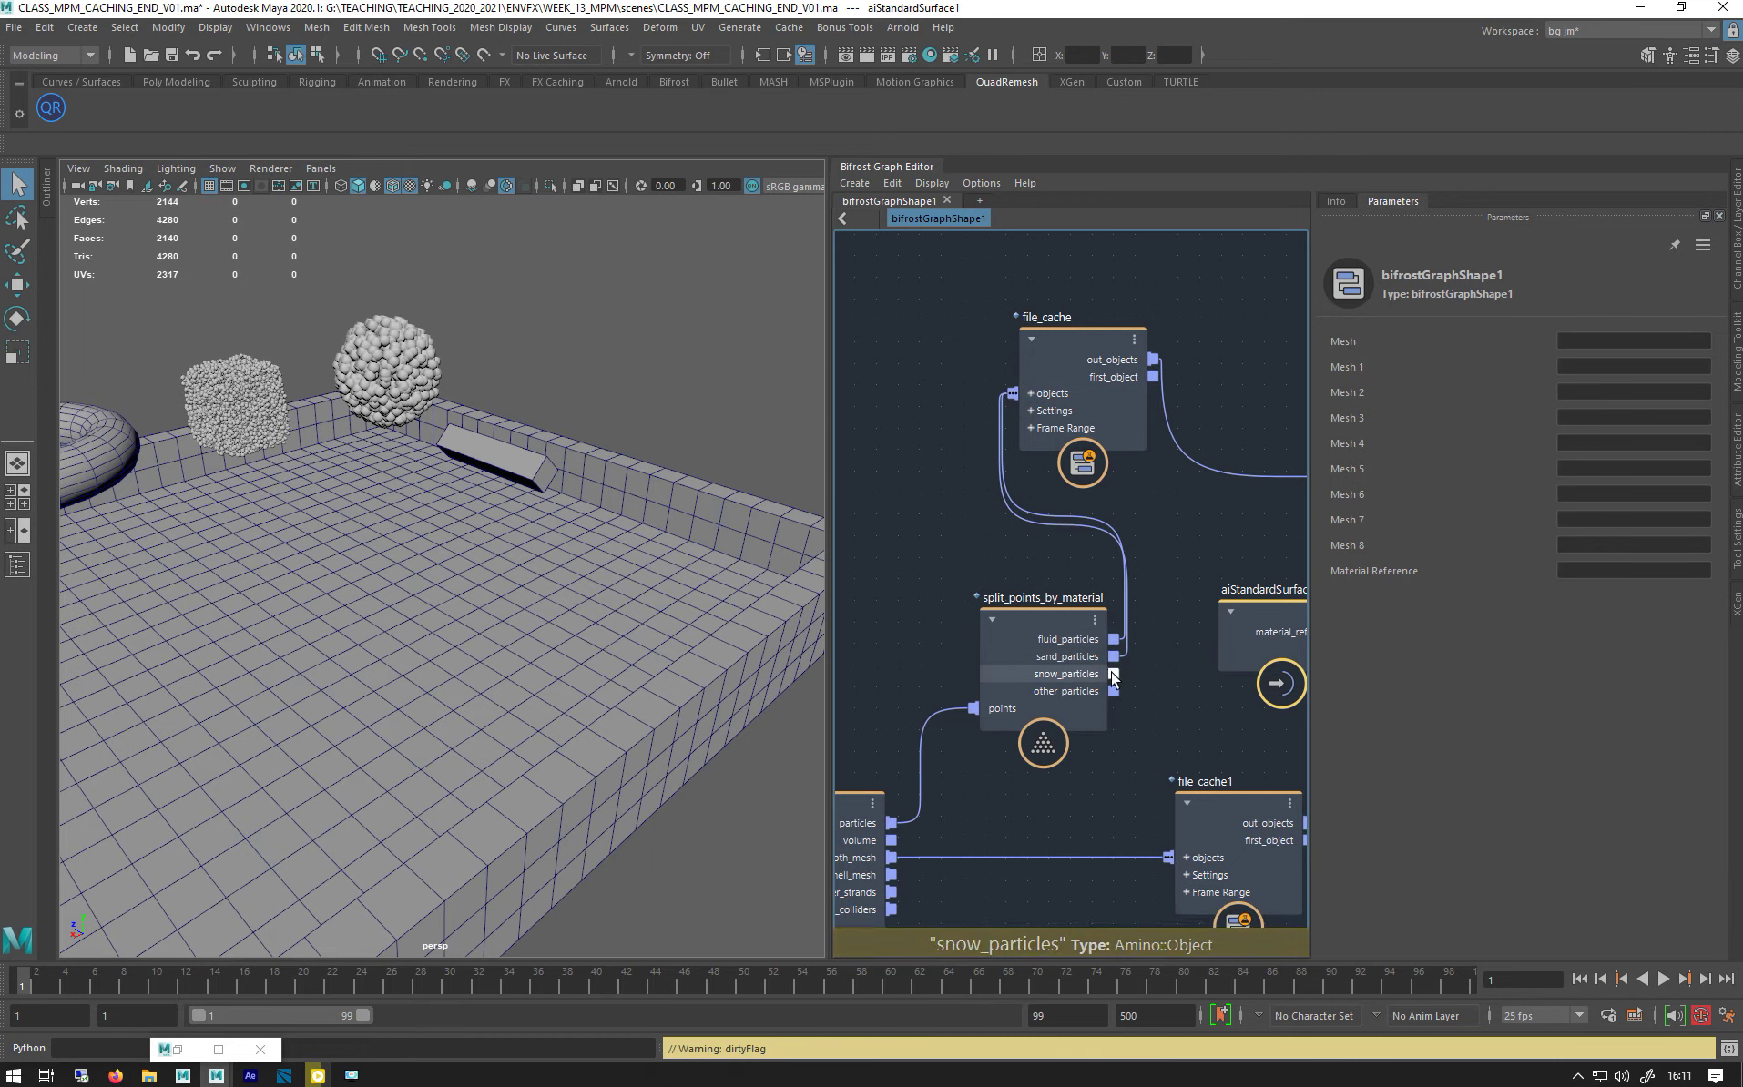
left_click_drag(1113, 674, 1014, 393)
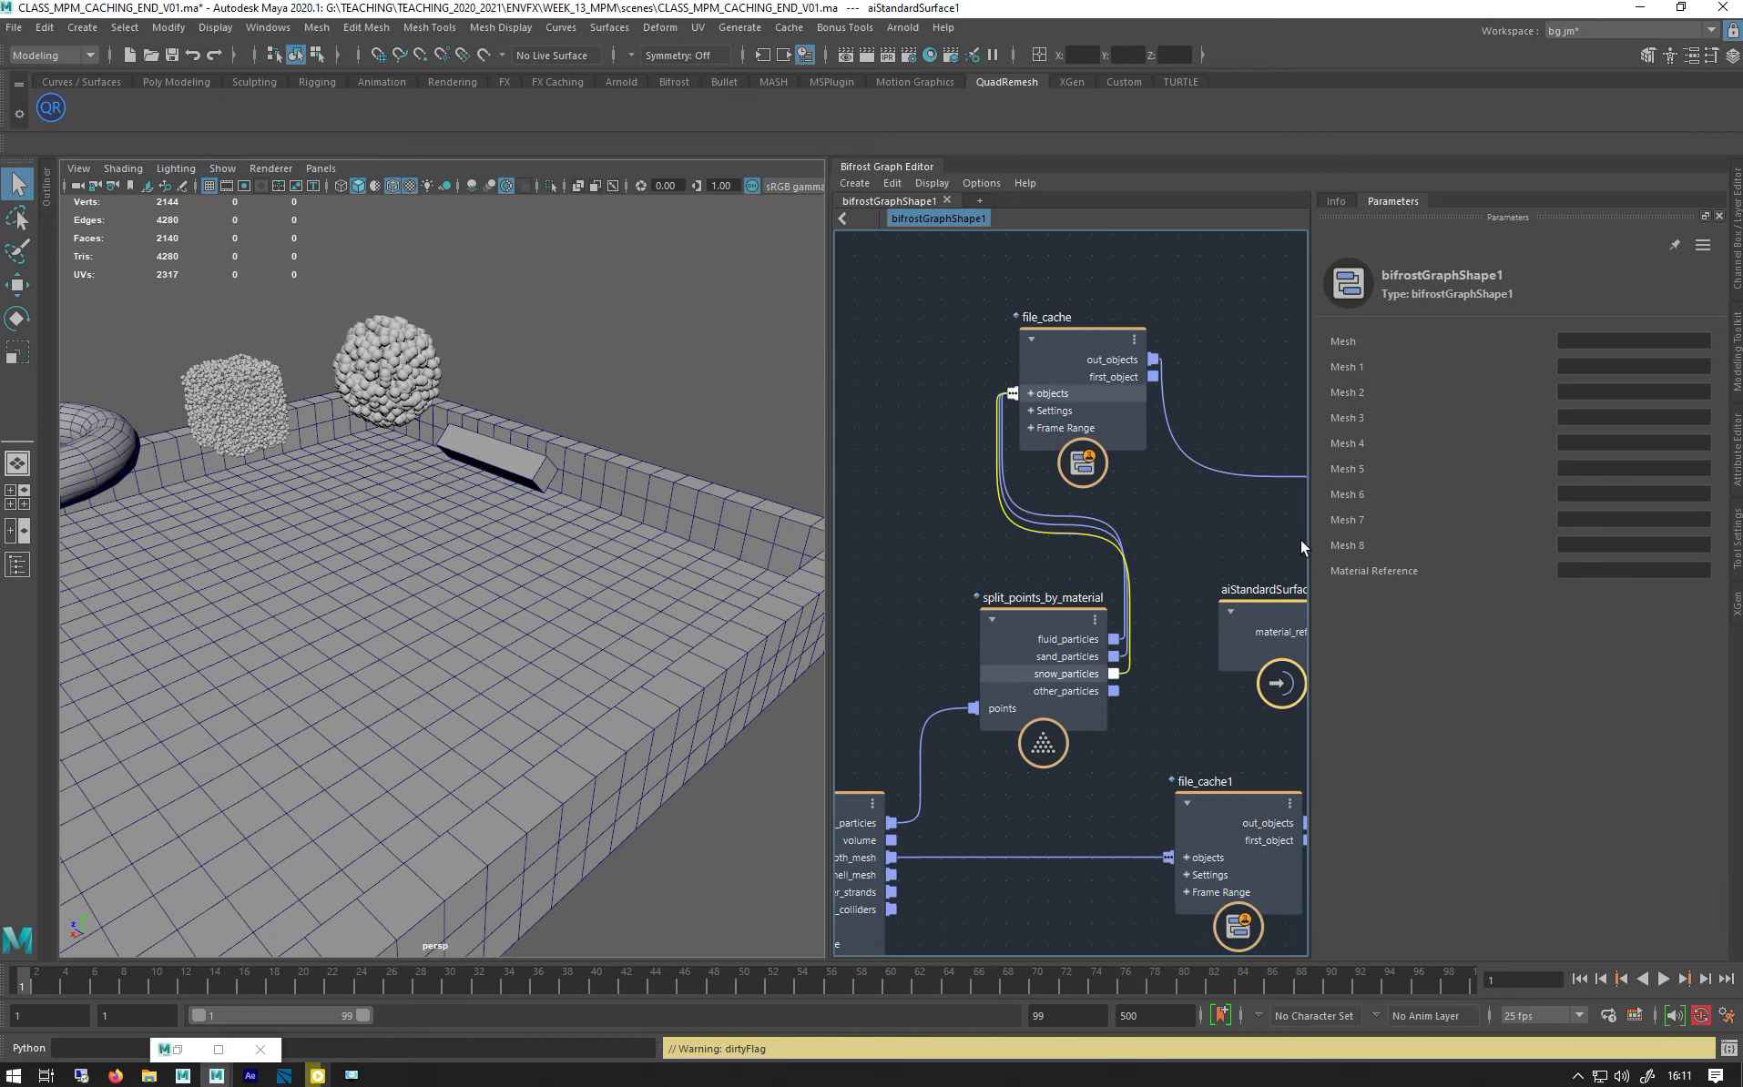
- Move the file_cache node farther above split_points_by_material to clear space between them
left_click_drag(1064, 426, 1067, 347)
scroll(1097, 440, "down", 2)
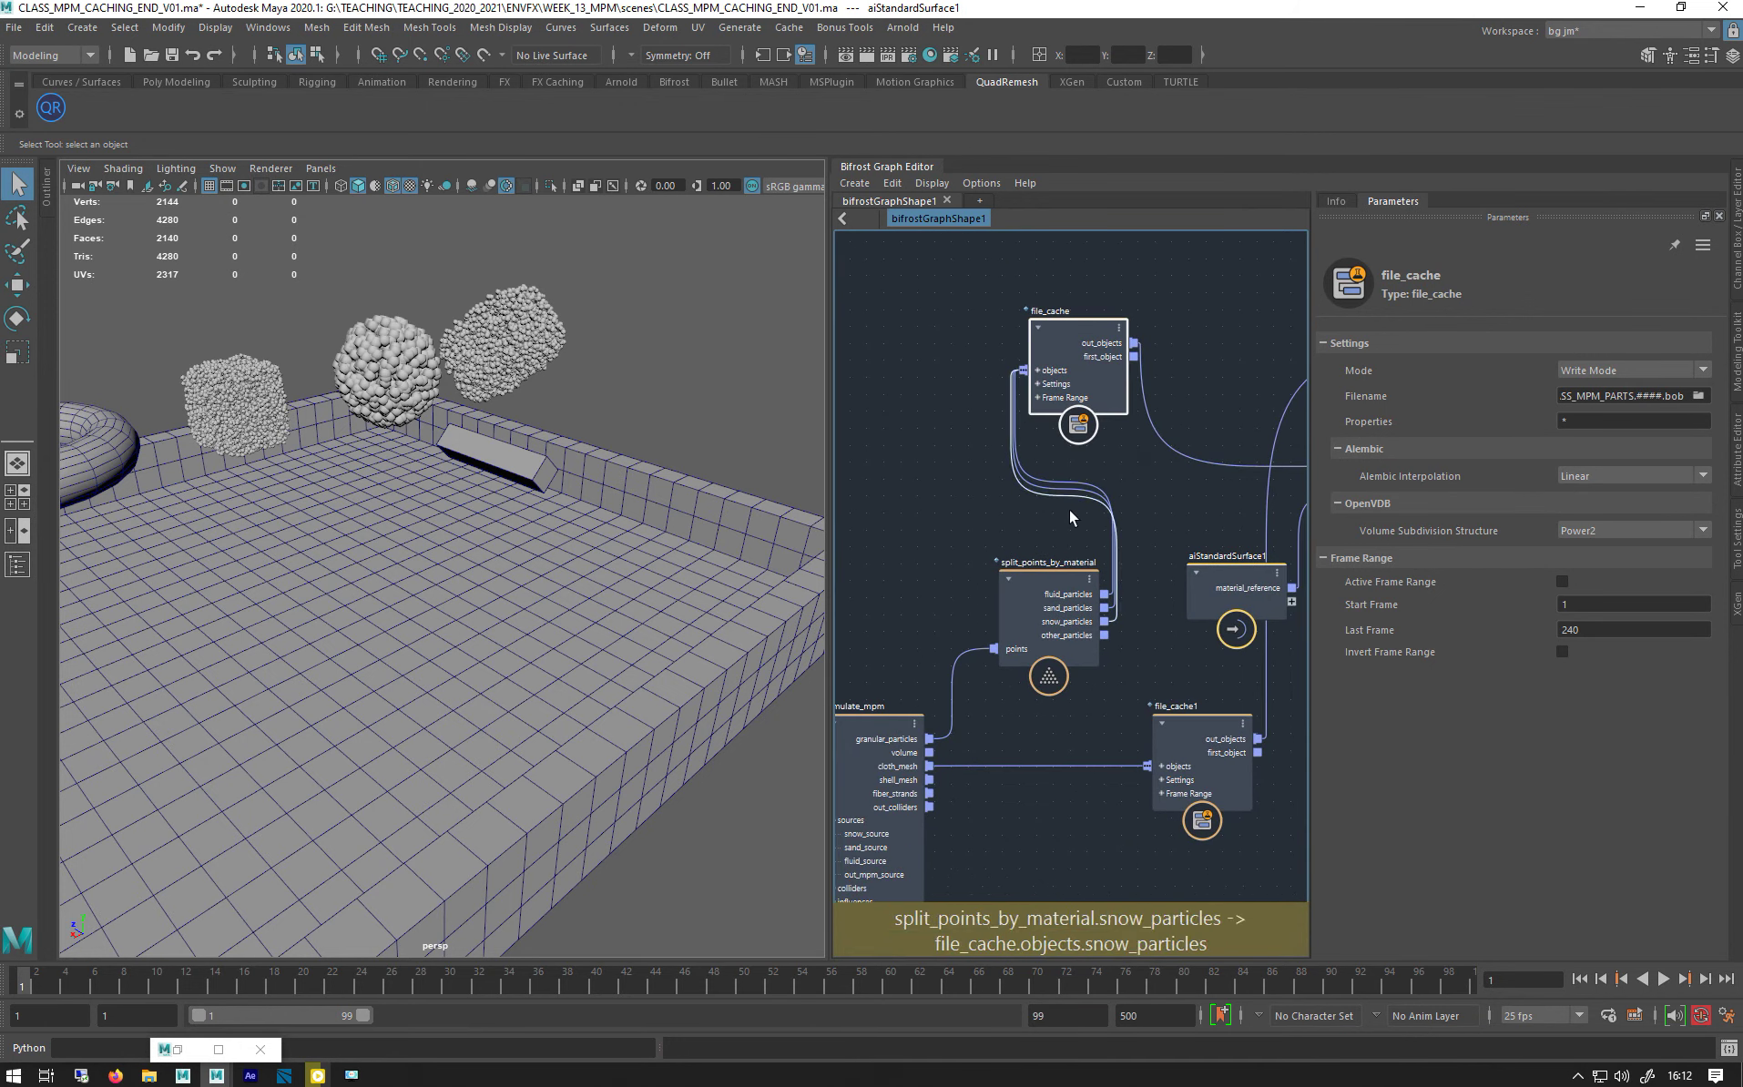
left_click_drag(1076, 359, 1090, 326)
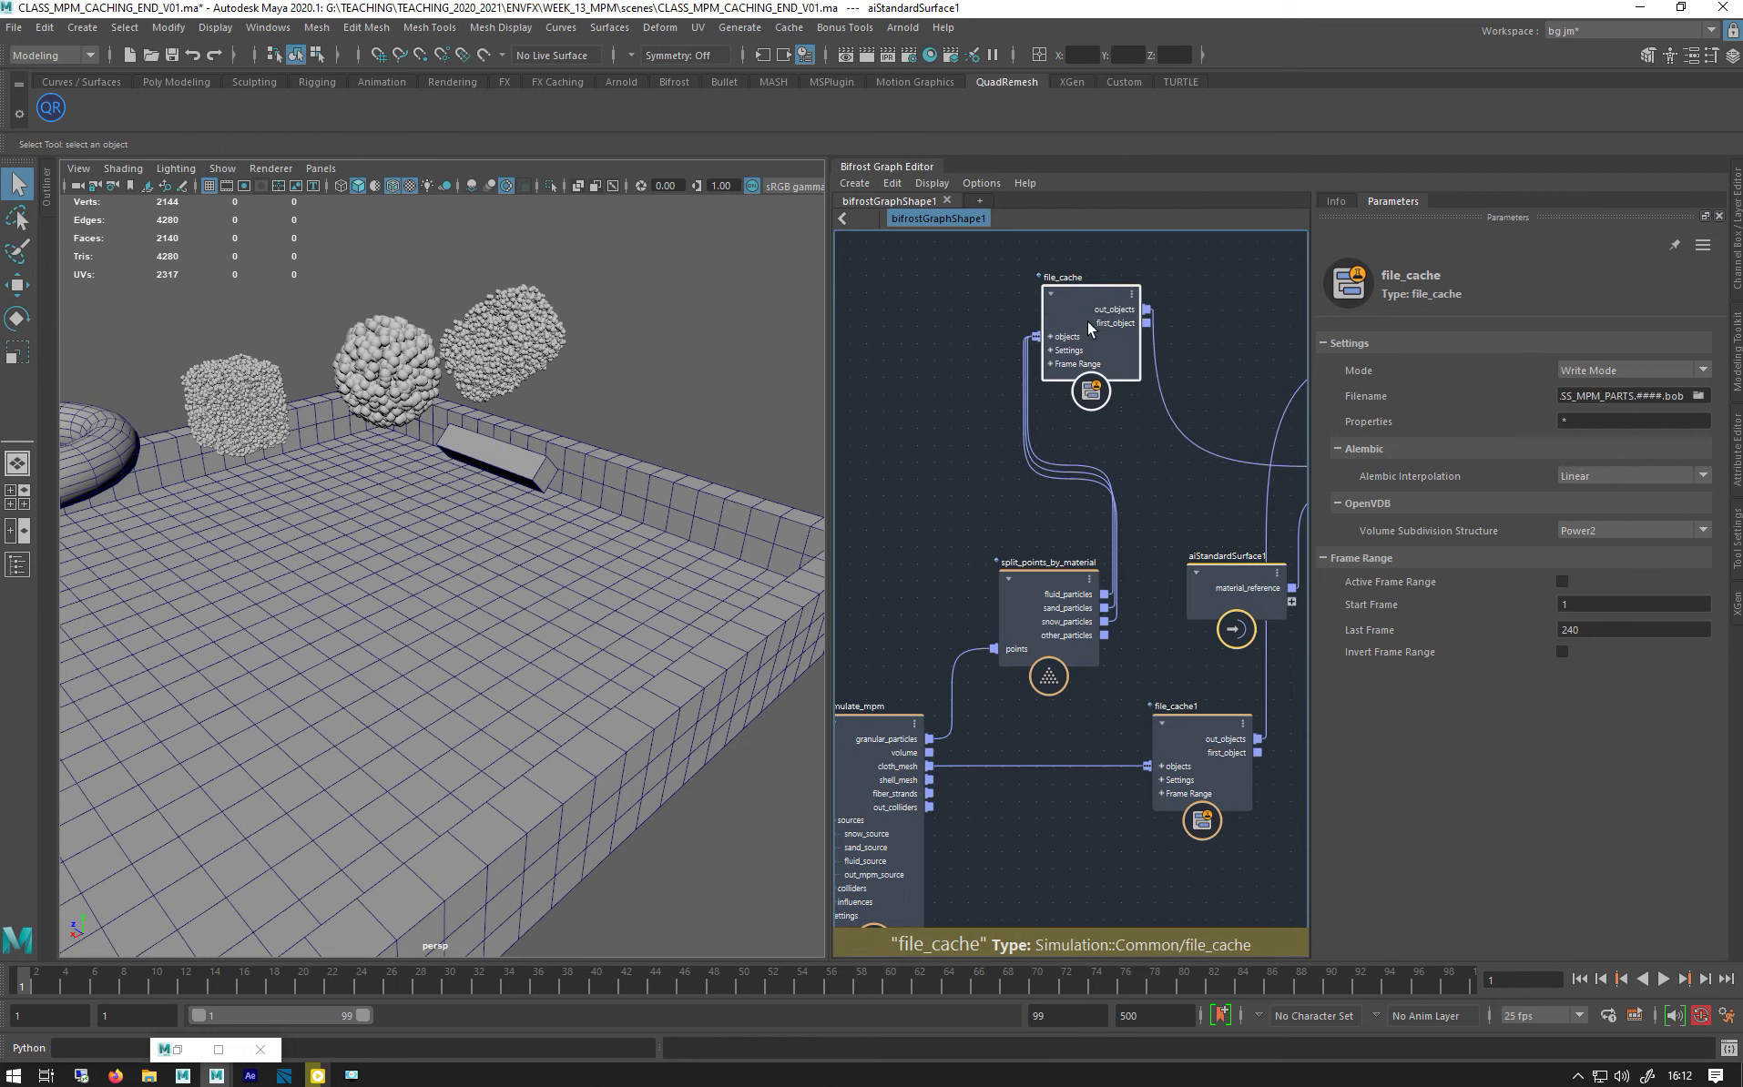
- Duplicate the file_cache node twice and place both copies in a staggered column below the original
key("ctrl+c")
key("ctrl+v")
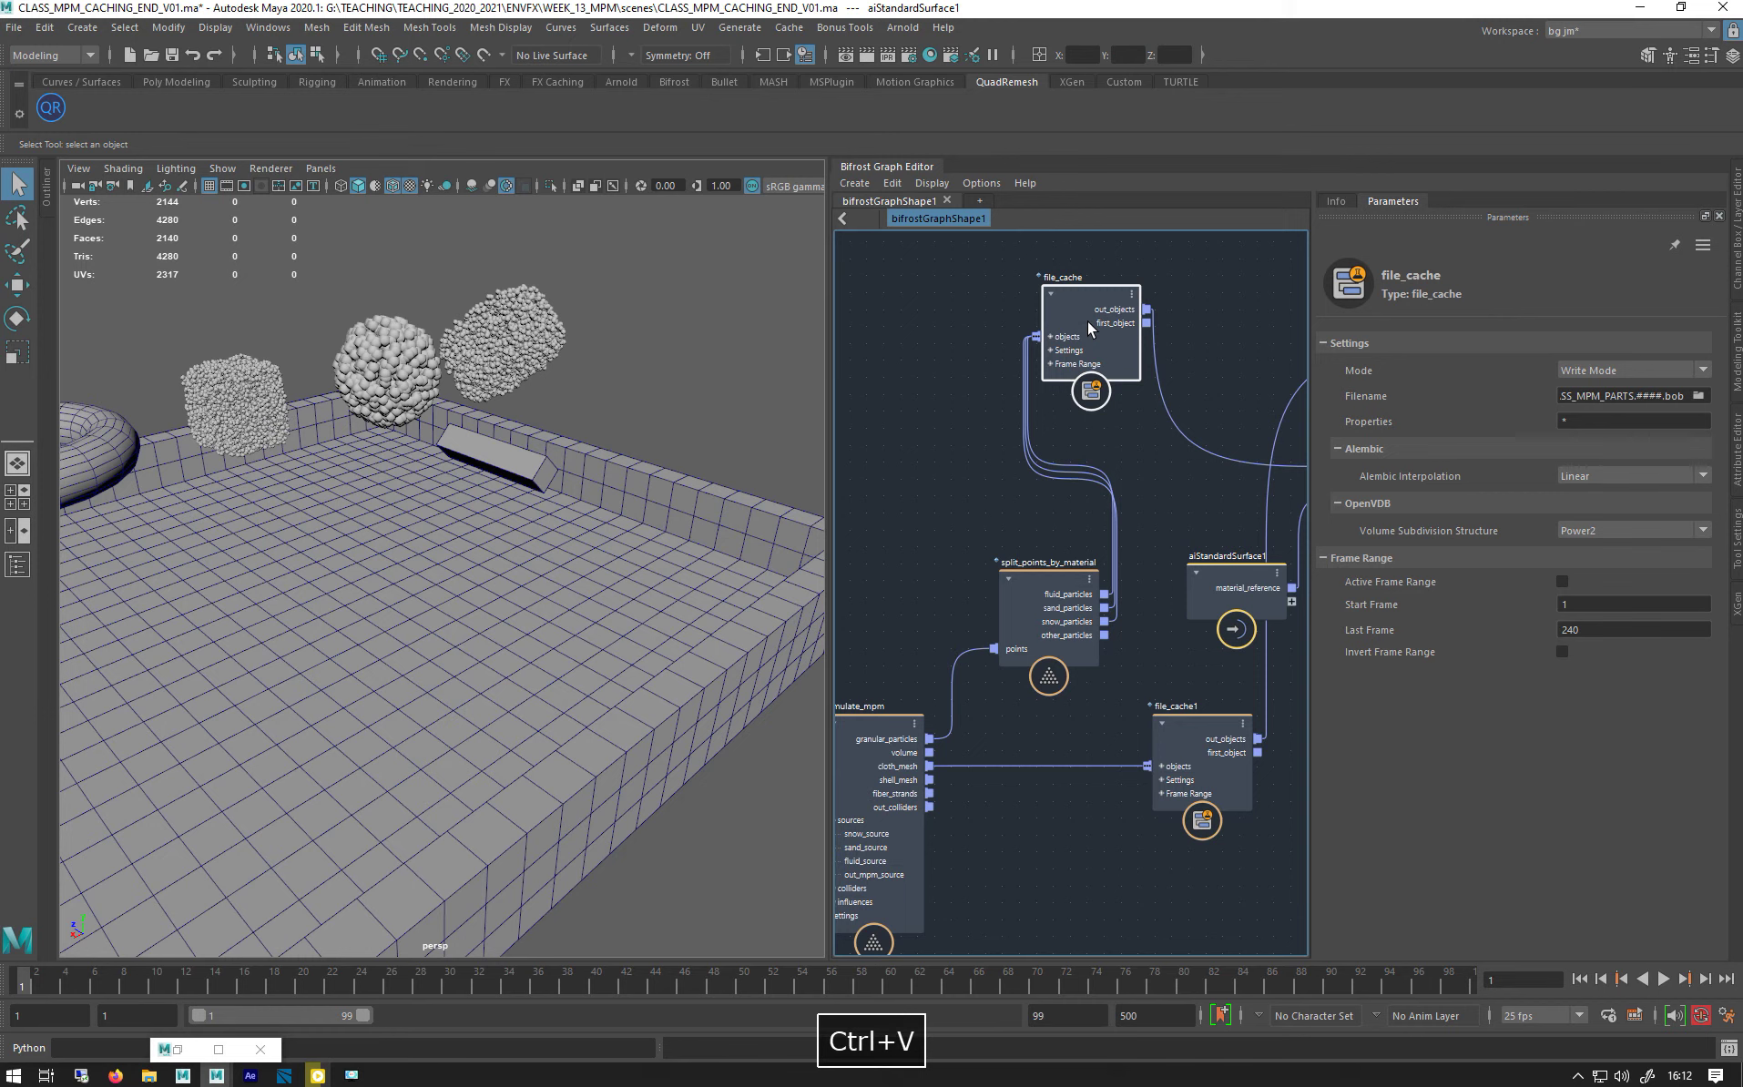
left_click_drag(1121, 405, 1148, 462)
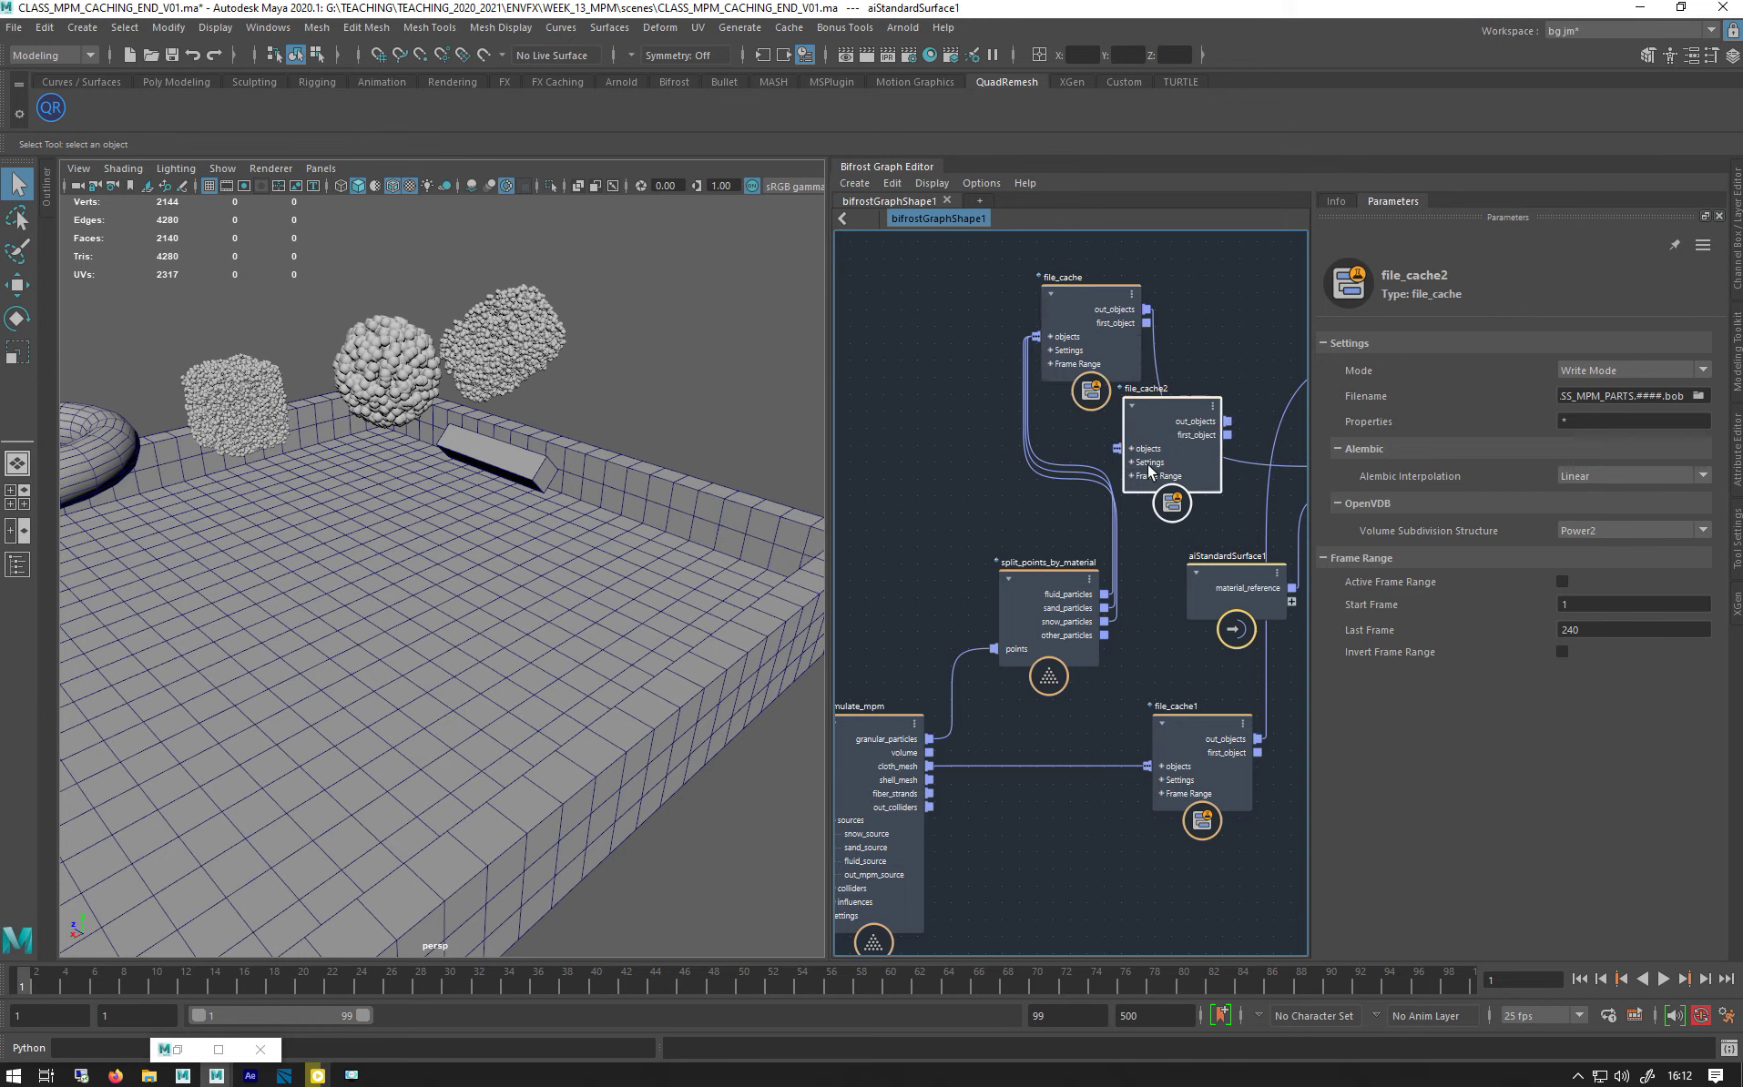
key("ctrl+c")
key("ctrl+v")
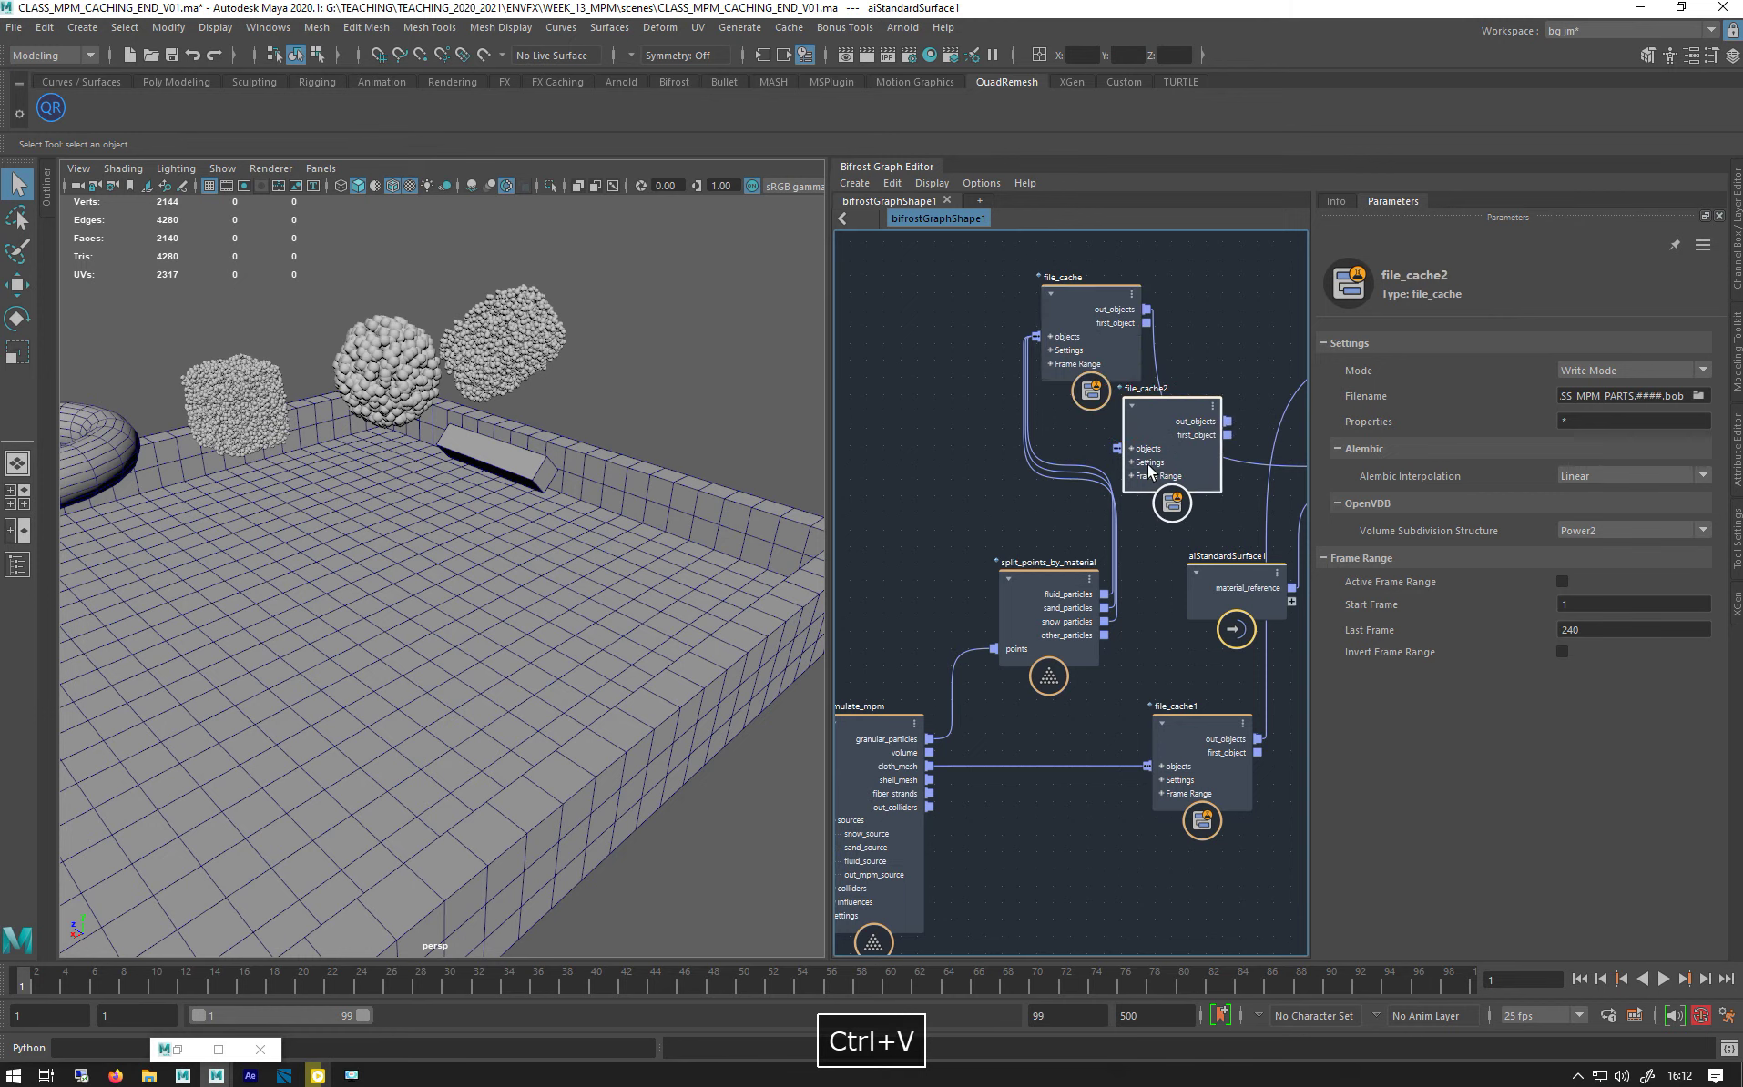
left_click_drag(1118, 496, 1164, 519)
- Spread out file_cache and file_cache2, and move split_points_by_material away from them to clear space for separate connections
left_click_drag(1072, 327, 1081, 296)
left_click_drag(1020, 580, 912, 516)
left_click_drag(1134, 464, 1107, 453)
left_click_drag(1059, 344, 1081, 319)
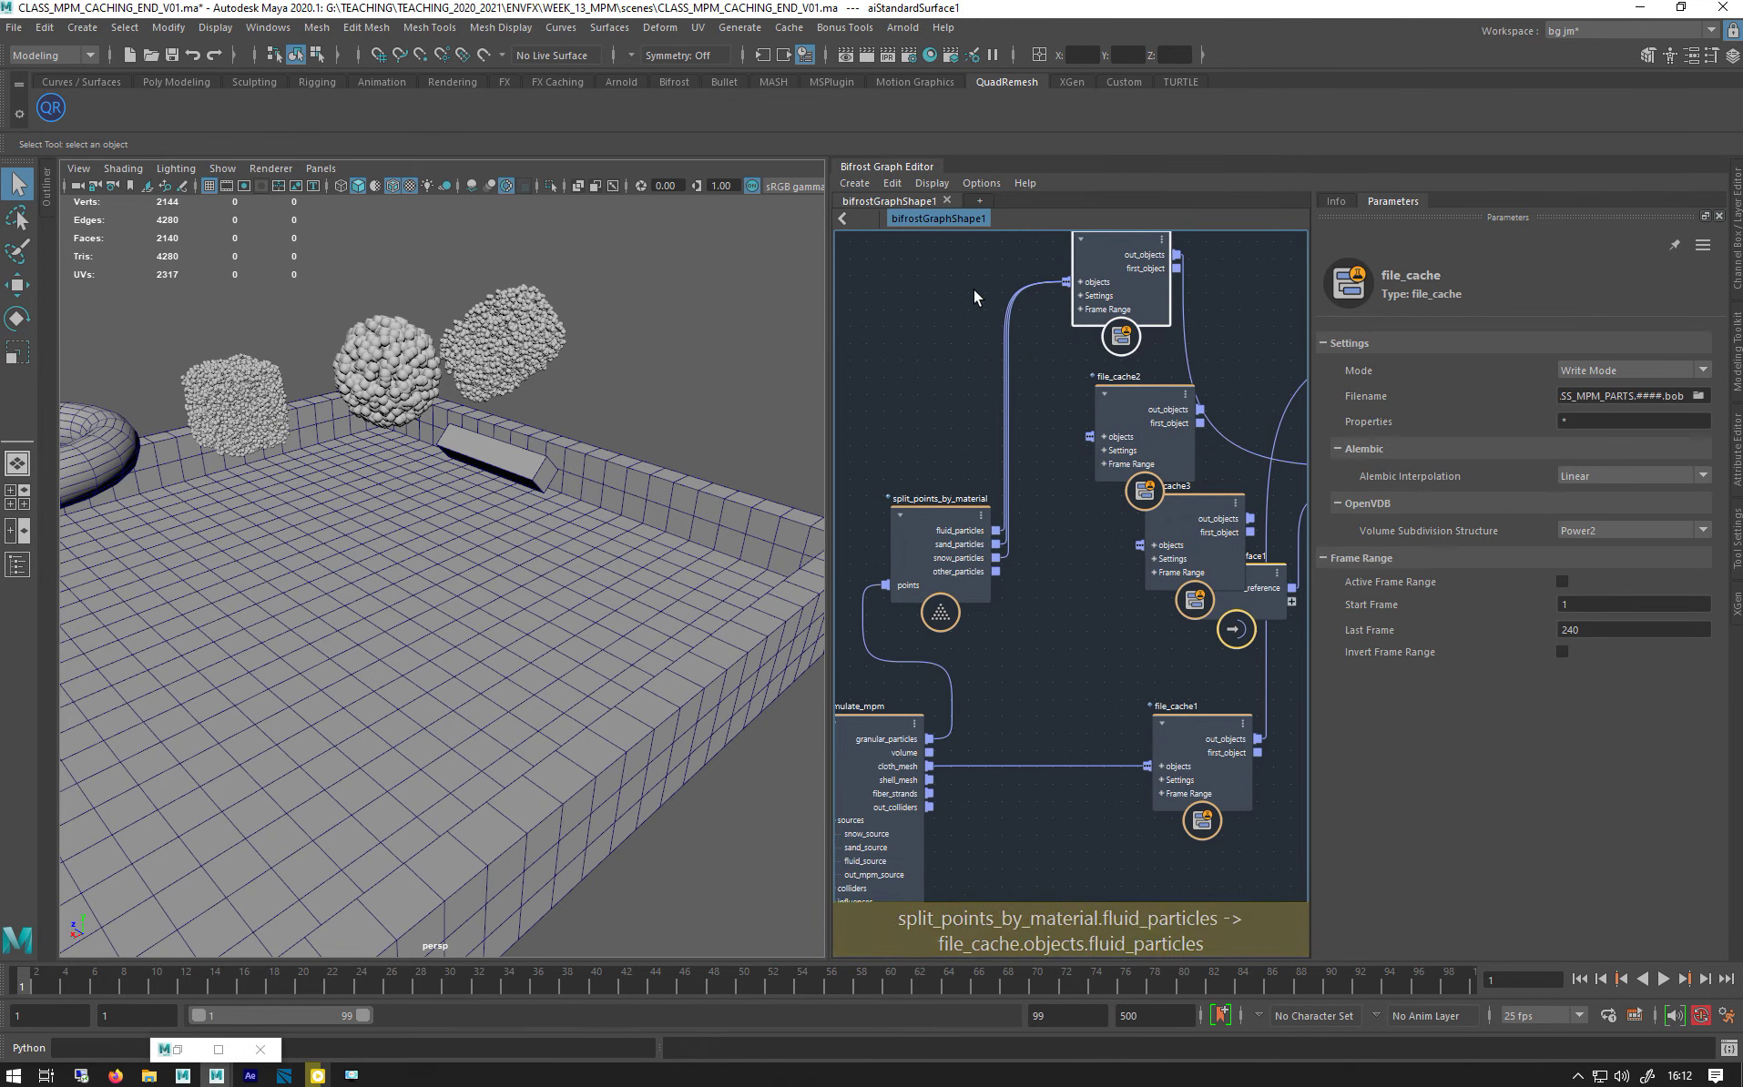
- Cut file_cache's three particle connections, then wire fluid_particles to file_cache, sand_particles to file_cache2 and snow_particles to file_cache3
left_click_drag(970, 288, 1045, 384, "alt+shift")
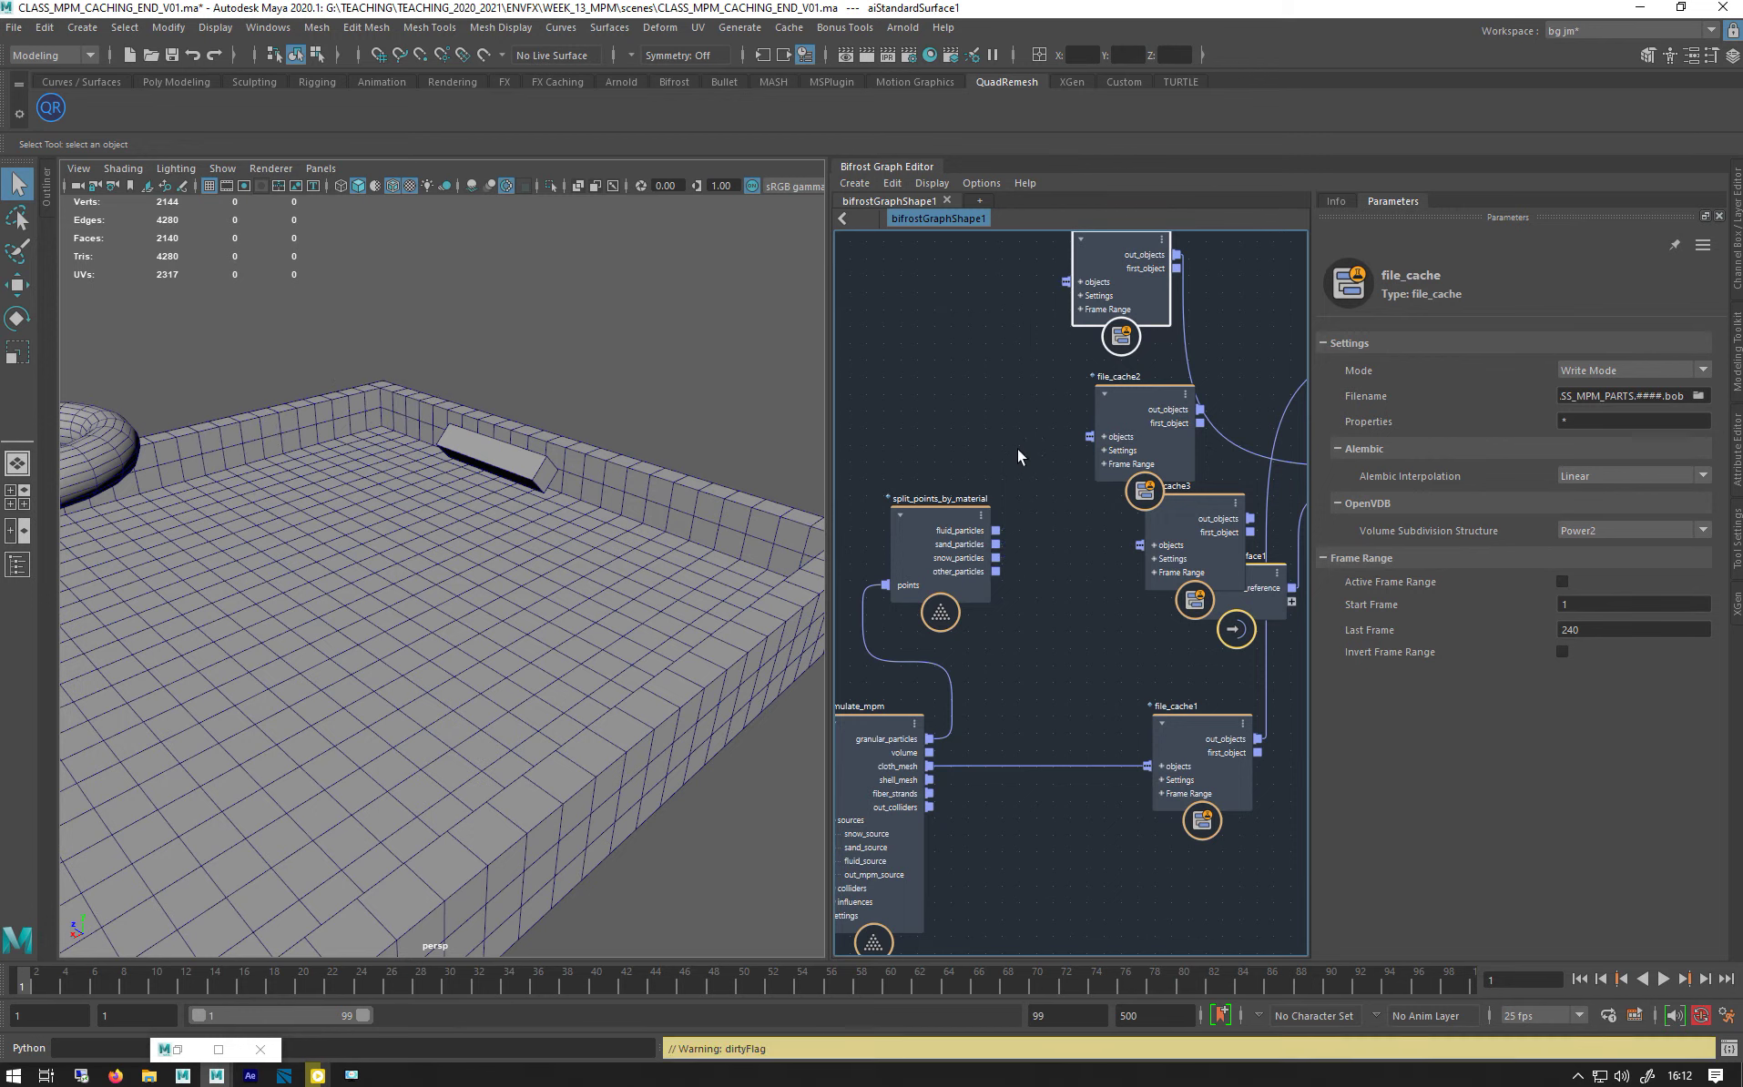
left_click(1027, 420)
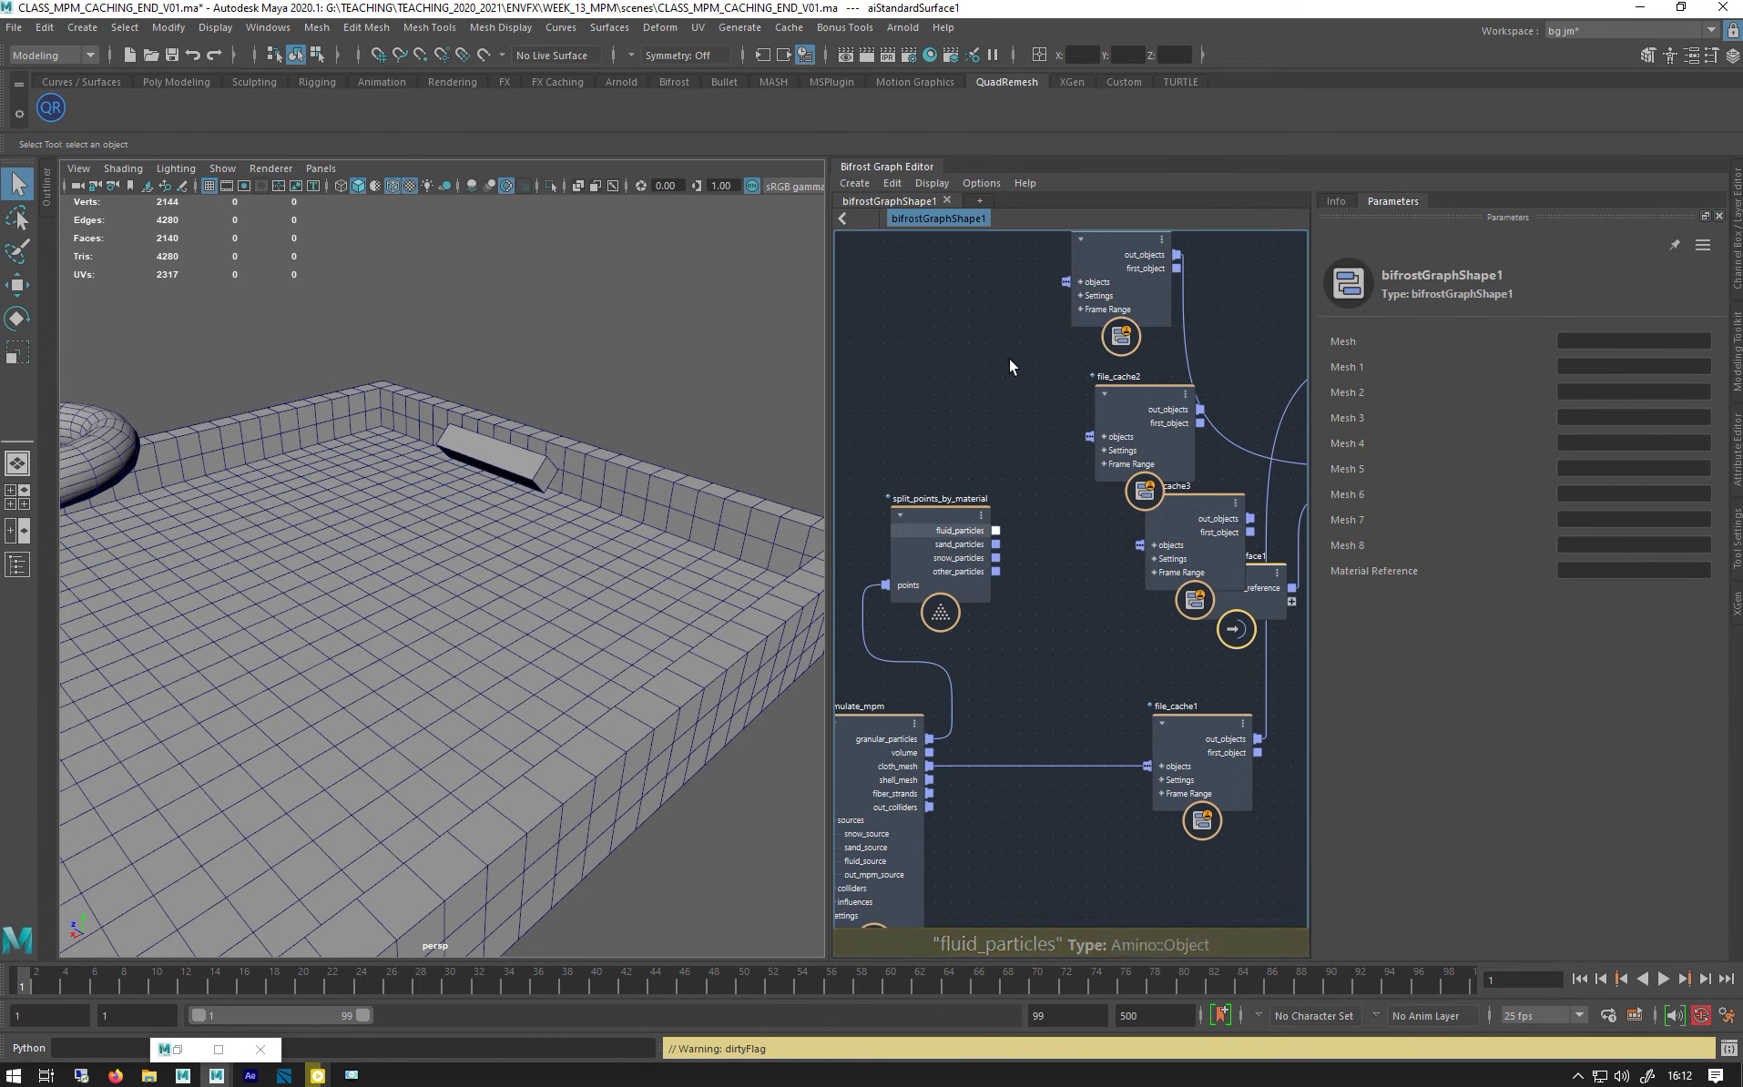
left_click_drag(999, 528, 1000, 528)
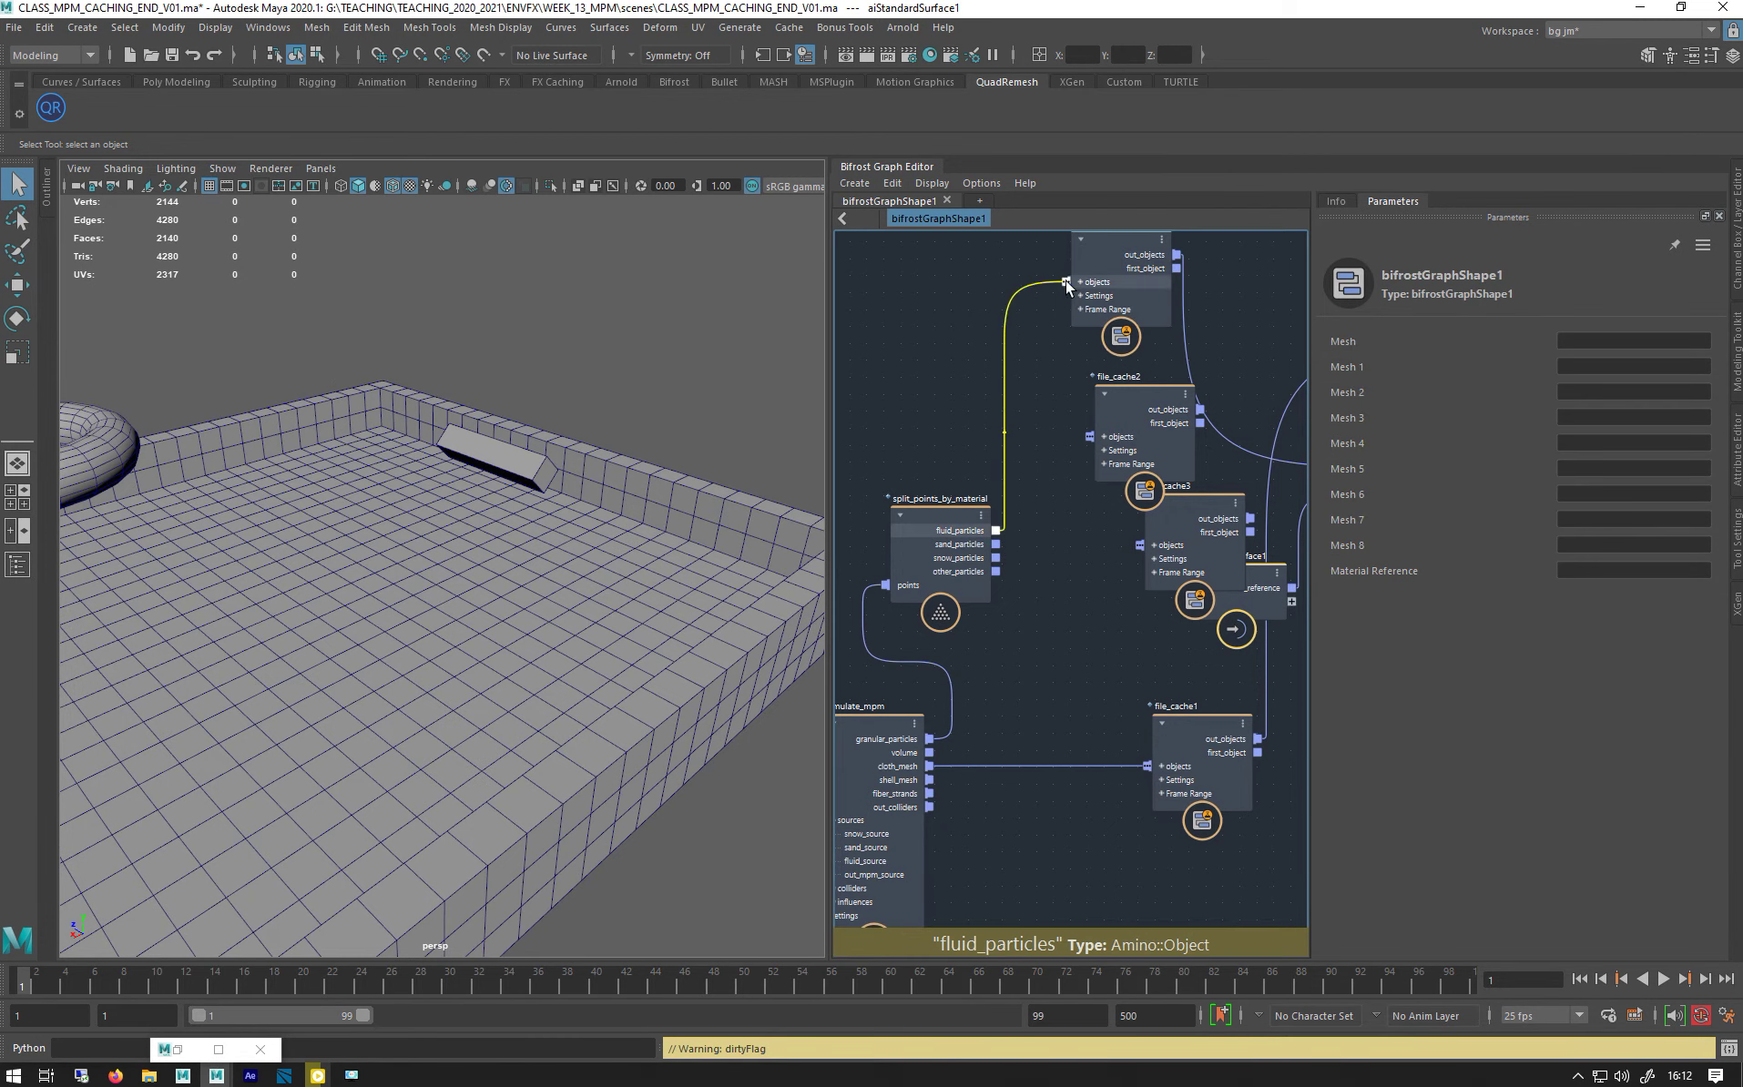
left_click_drag(995, 552, 996, 544)
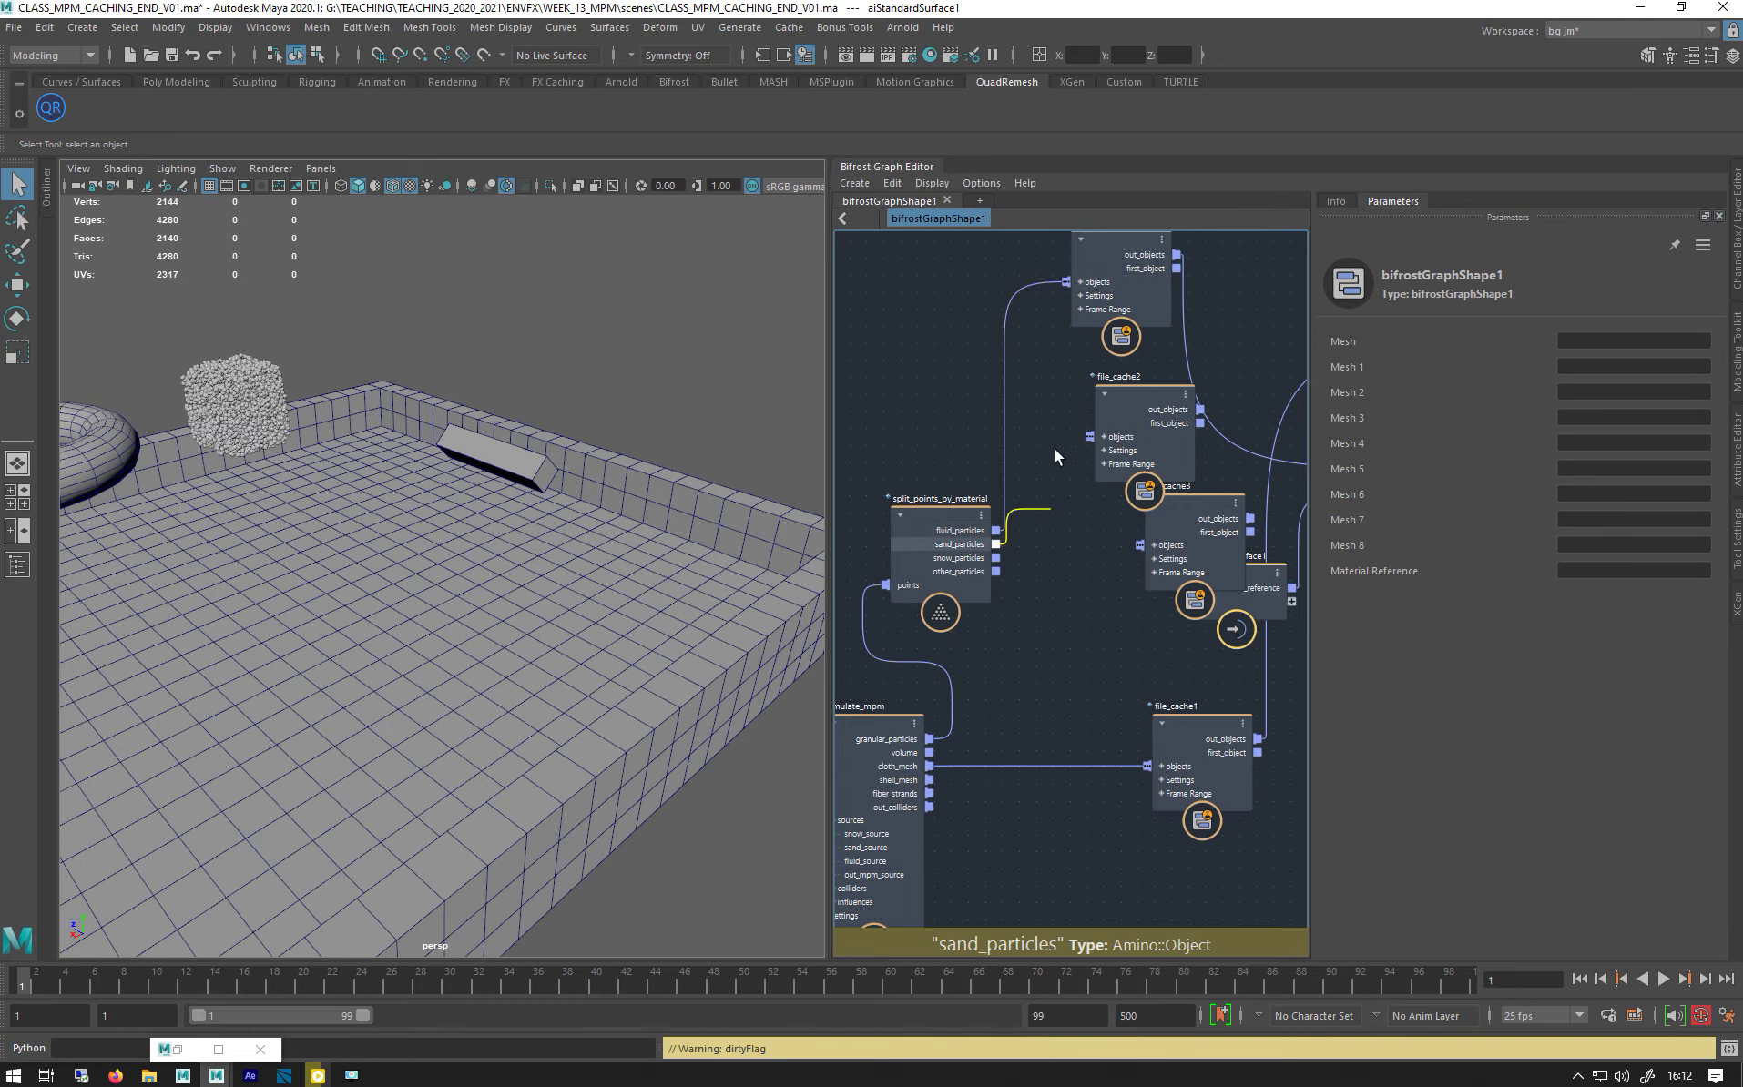
left_click_drag(998, 558, 1143, 545)
- Add the suffix _liquid after MPM_PARTS in the Filename of the file_cache node
left_click(1243, 263)
middle_click_drag(1230, 299, 1146, 378, "alt")
left_click(1044, 340)
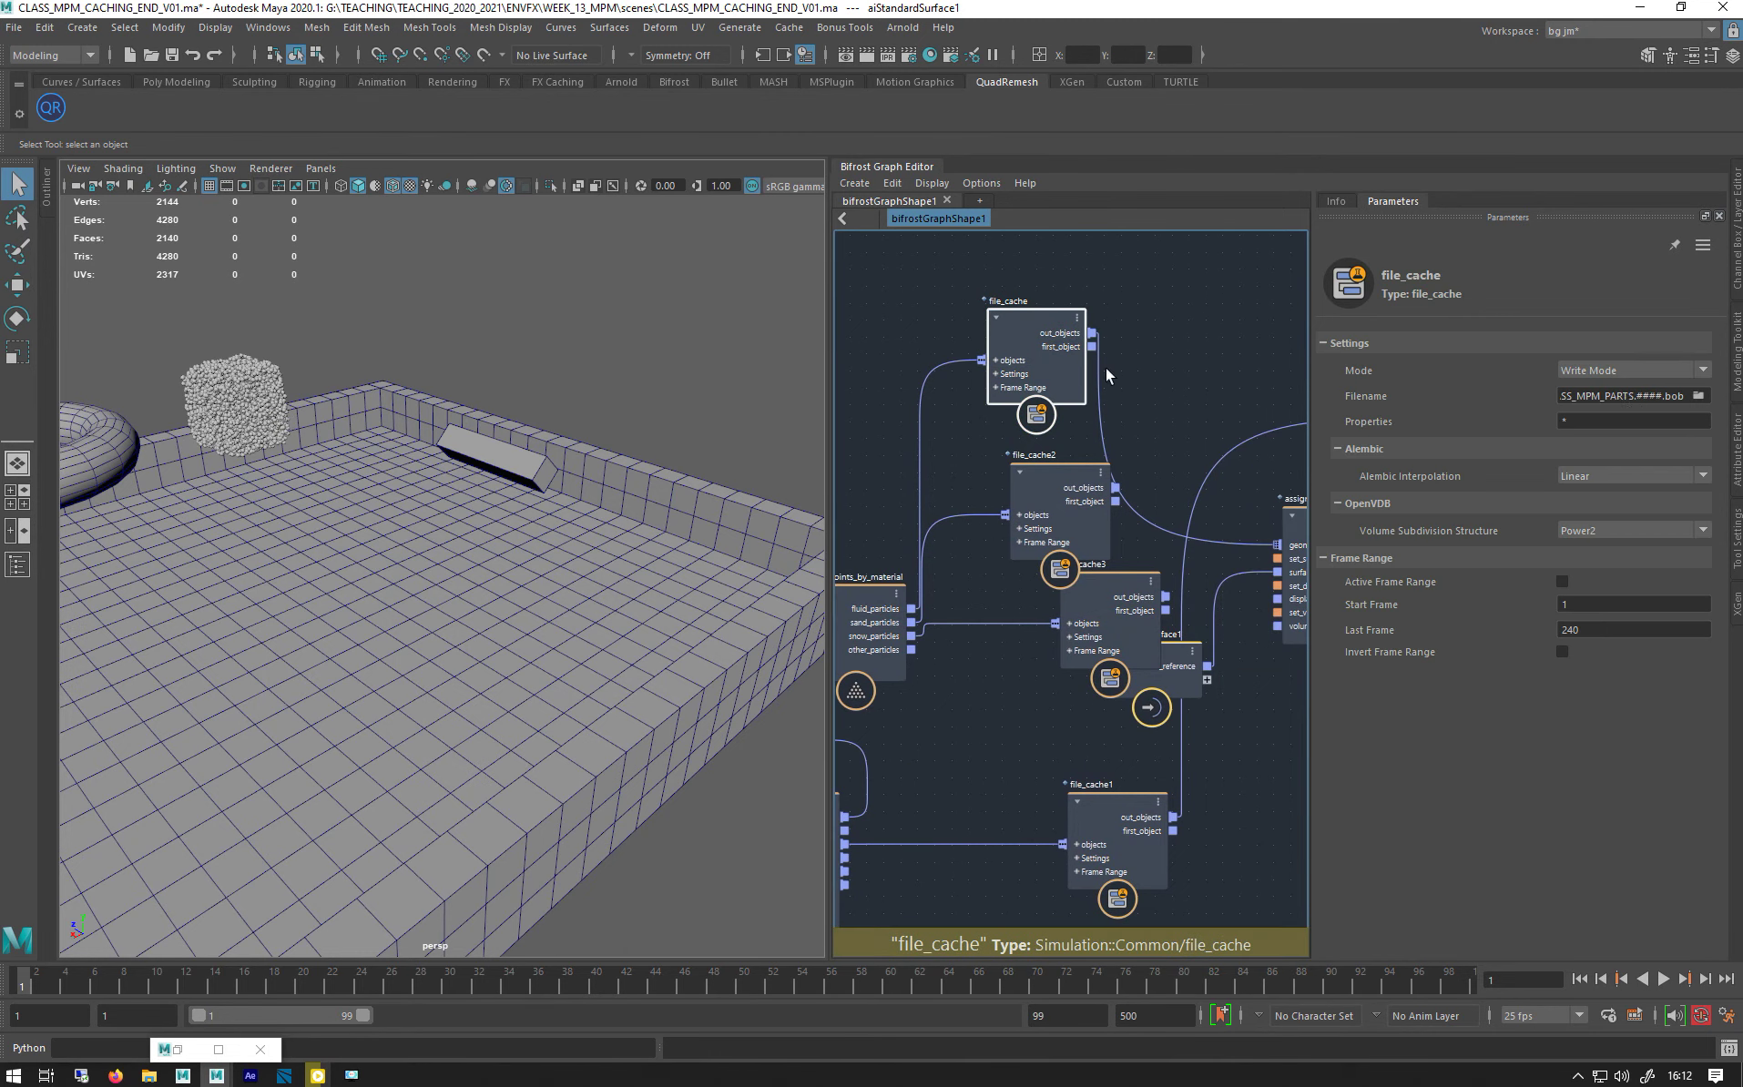
left_click(1633, 398)
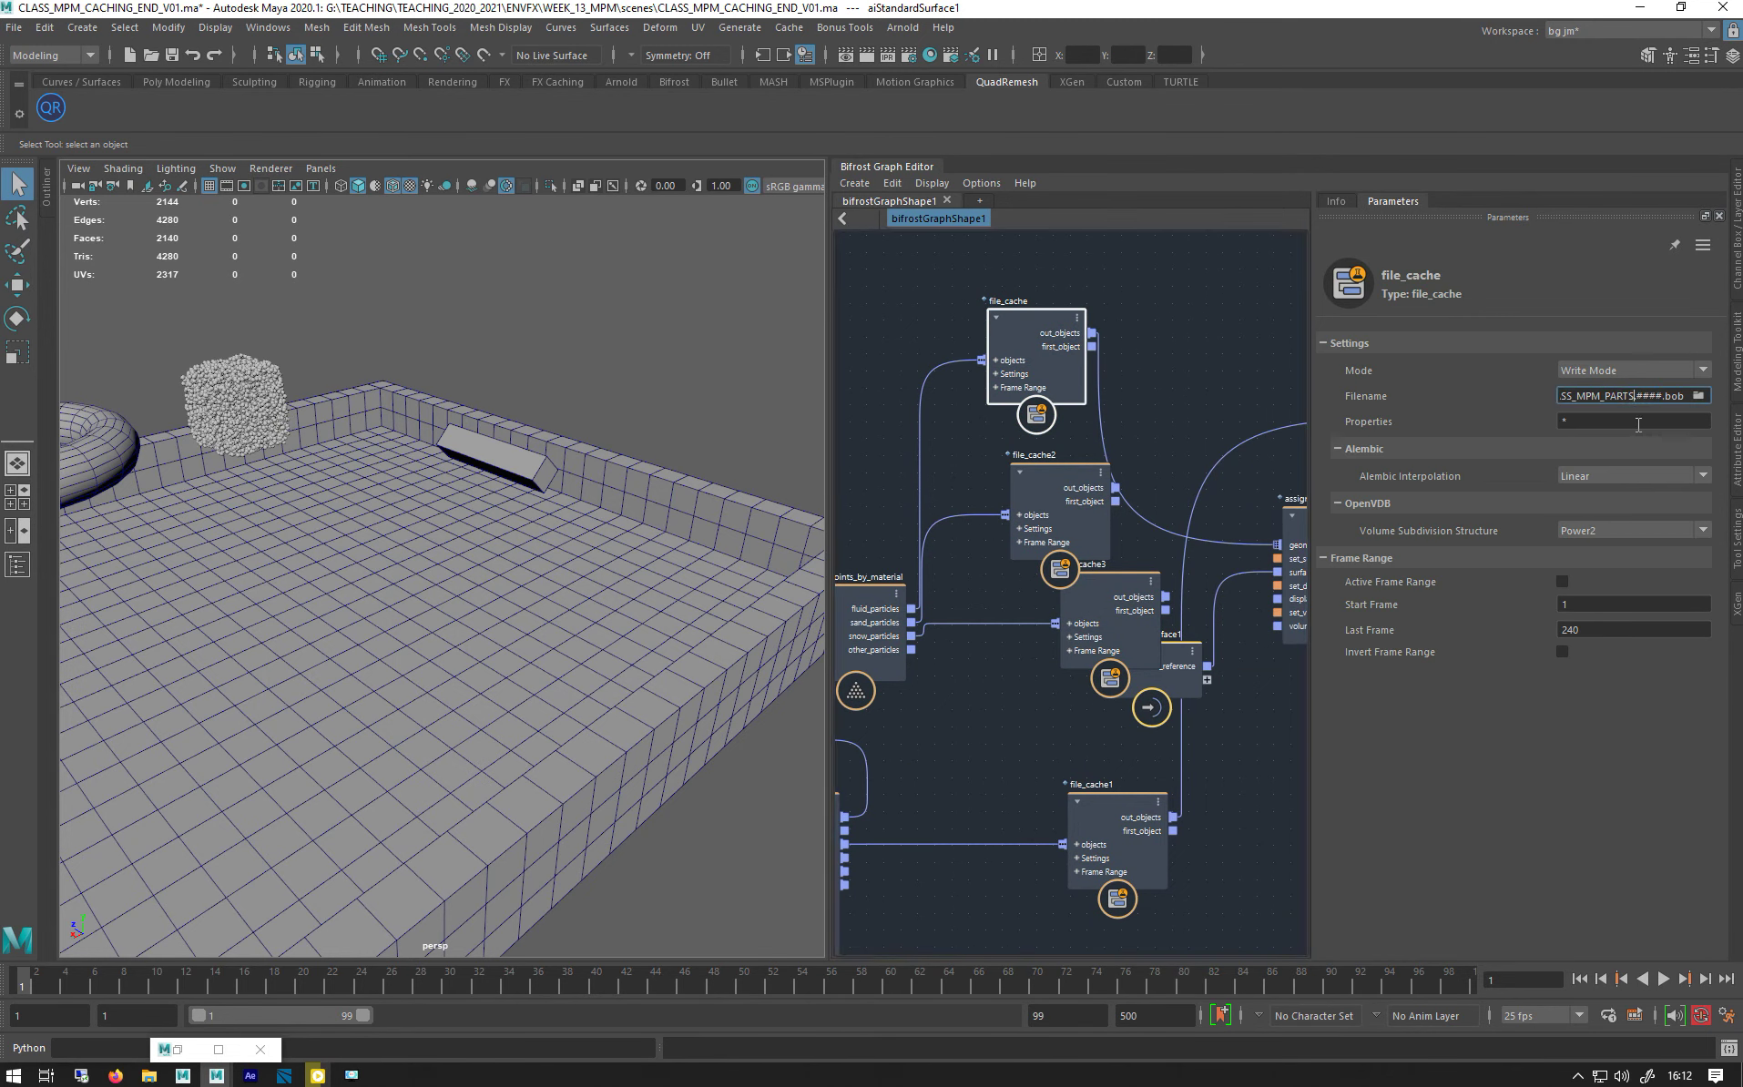
type("_Liquid")
key("Return")
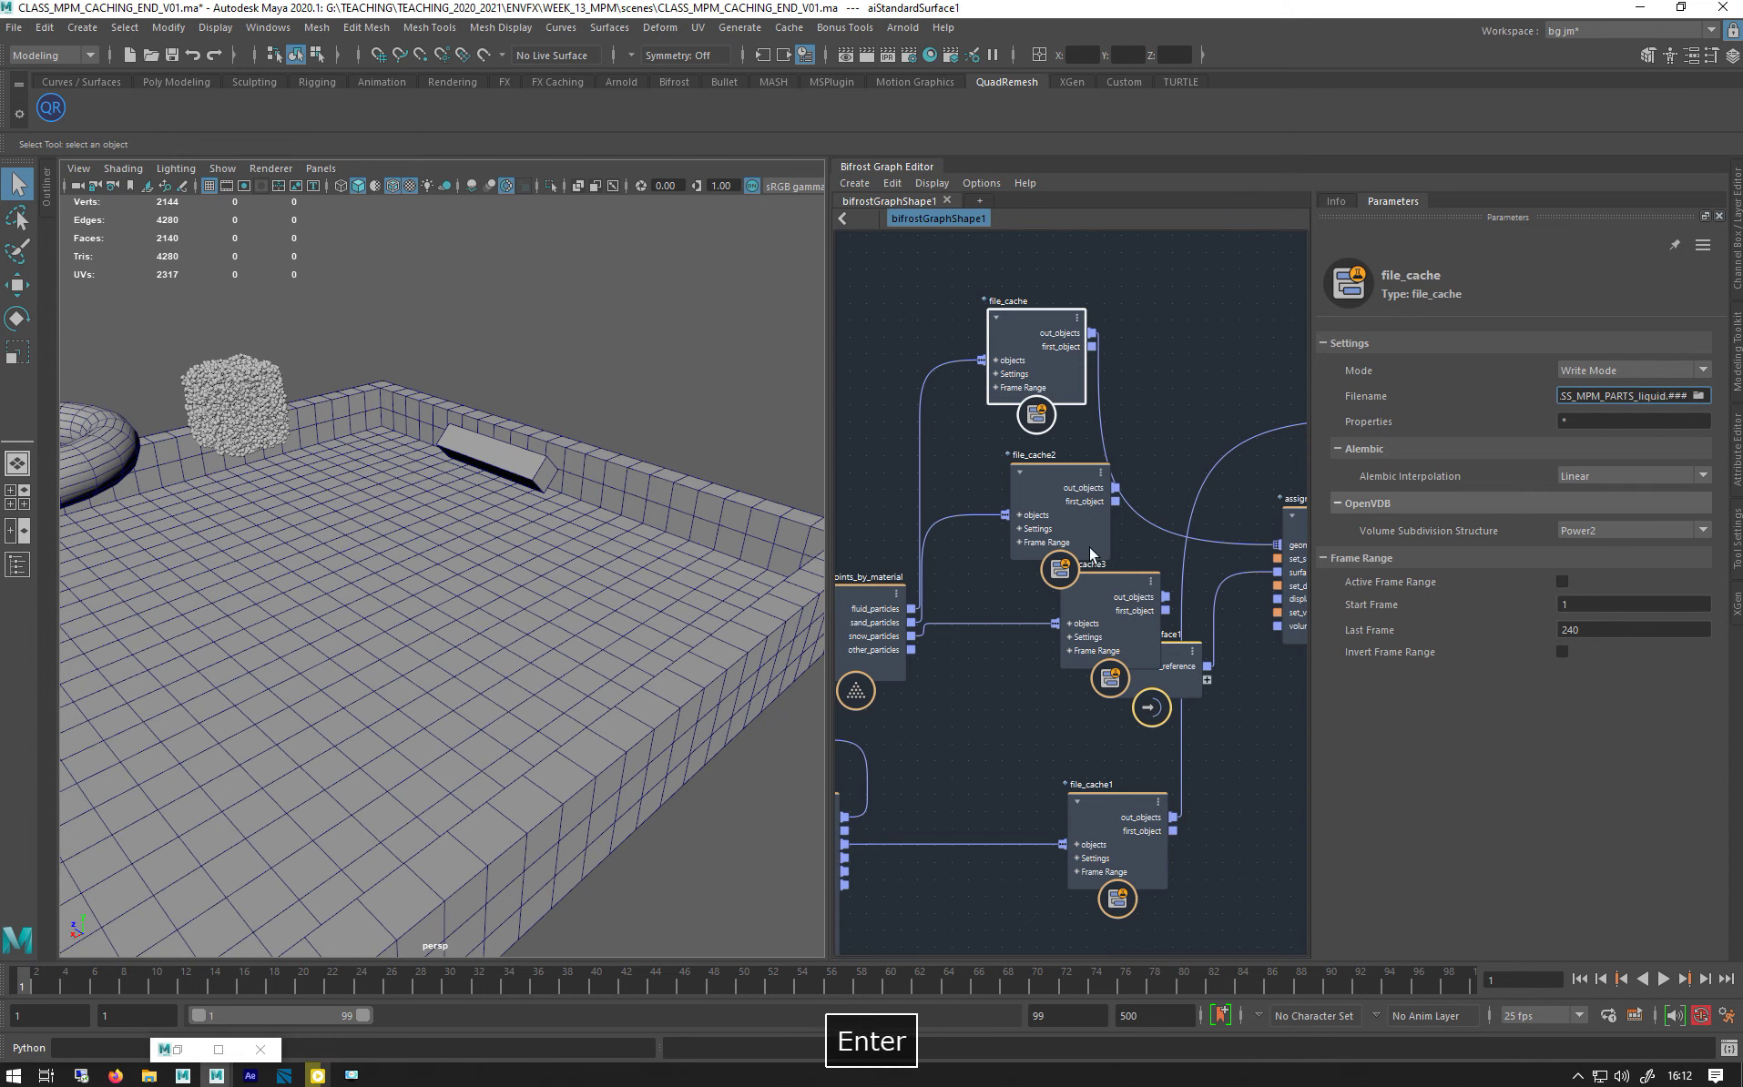
- Add the suffix _sand after MPM_PARTS in the Filename of the file_cache2 node
left_click(1032, 491)
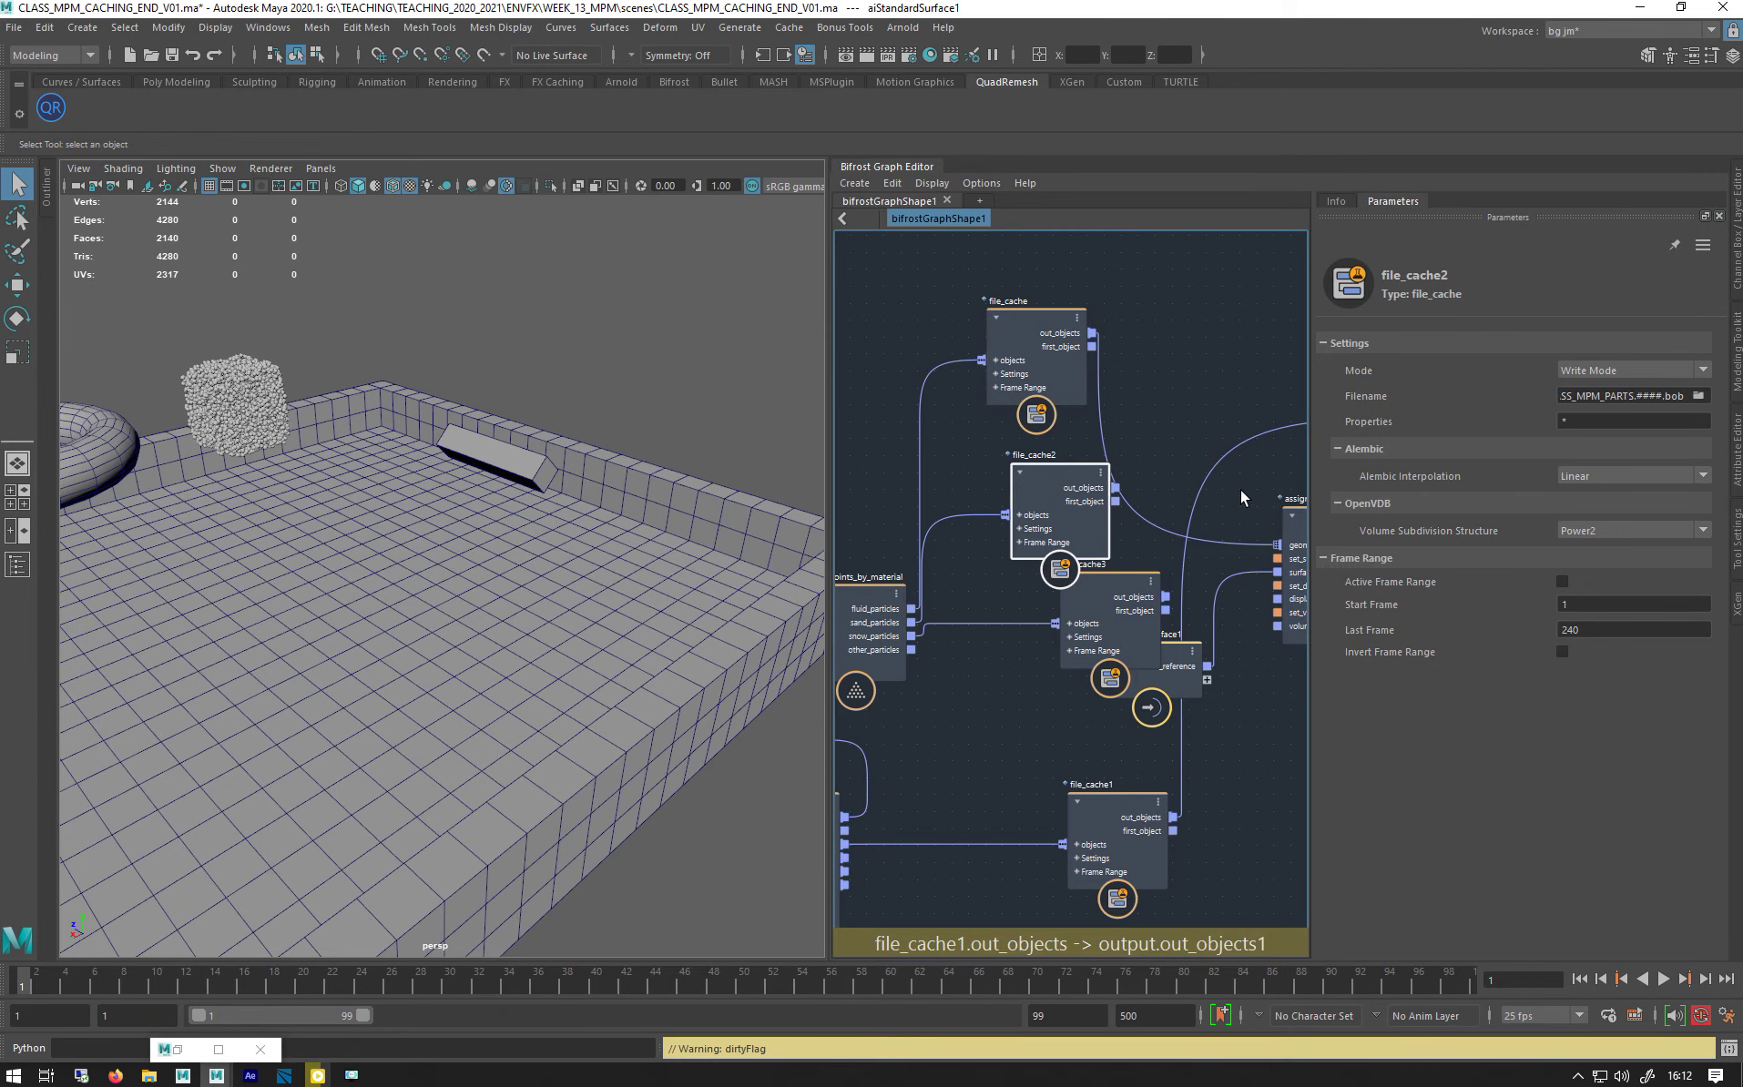
left_click(1636, 398)
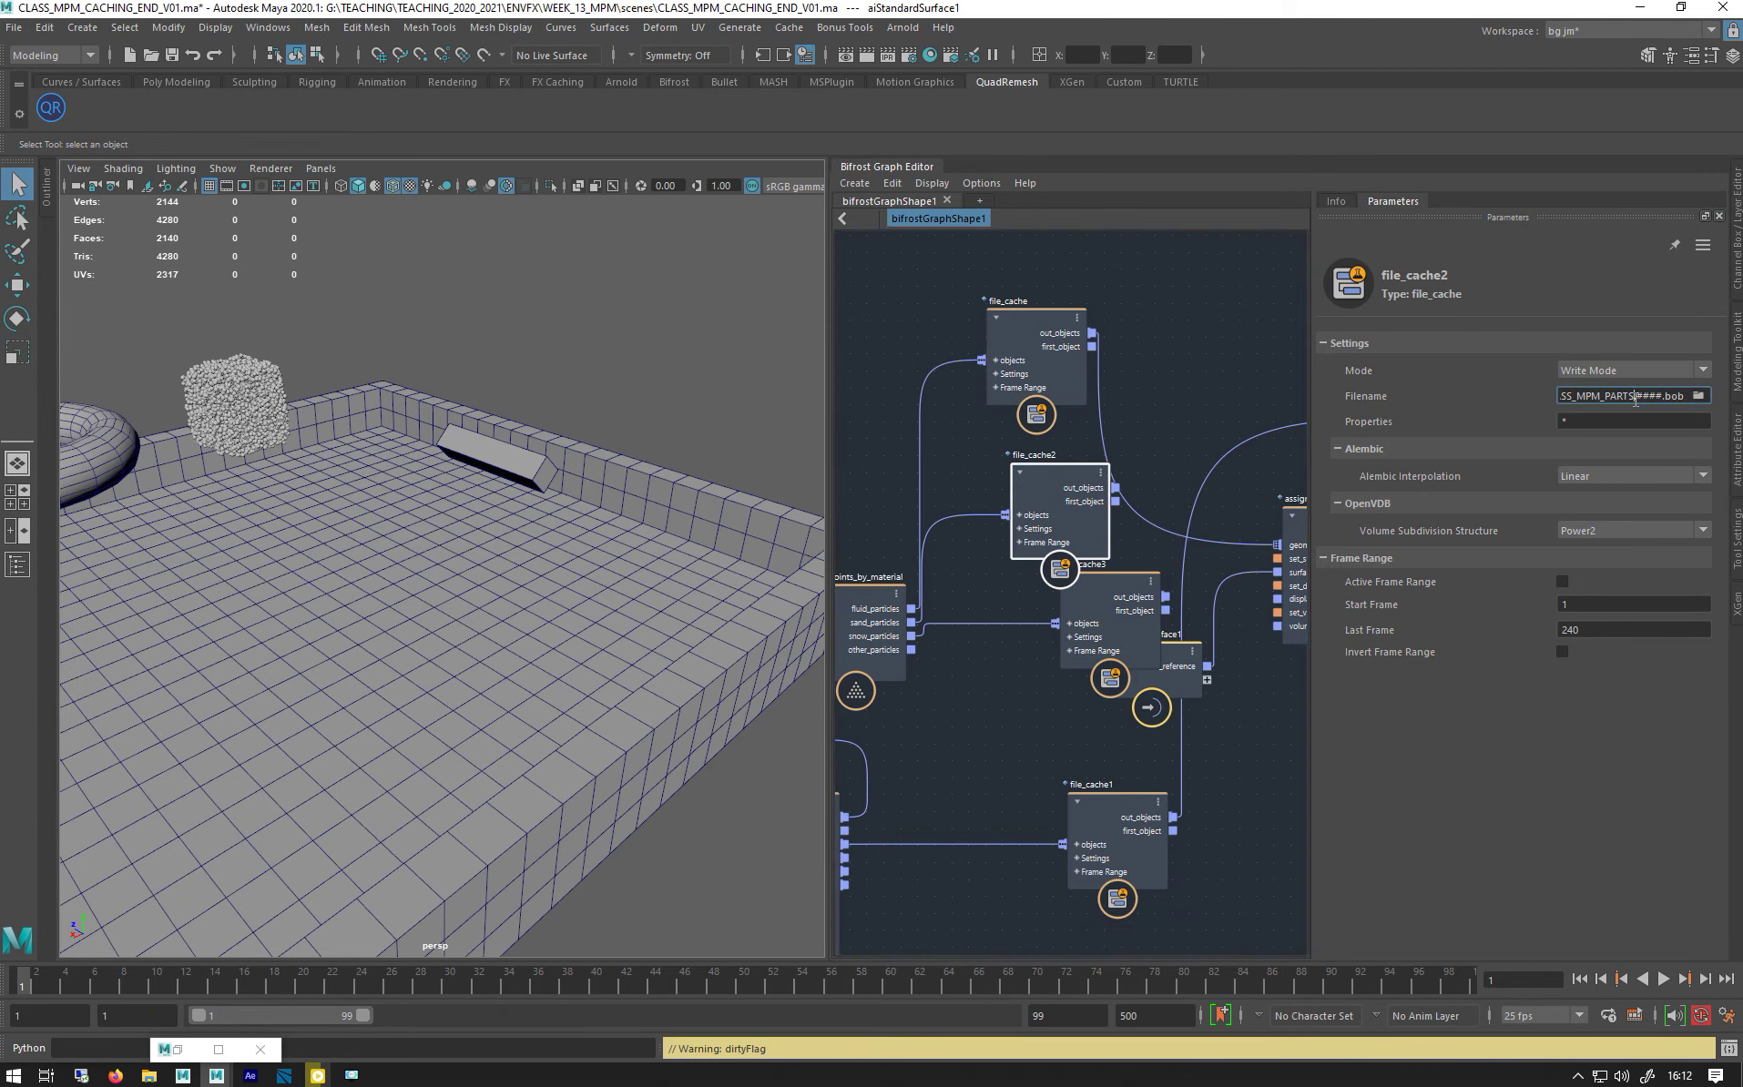
left_click(1637, 405)
left_click(1635, 397)
type("_")
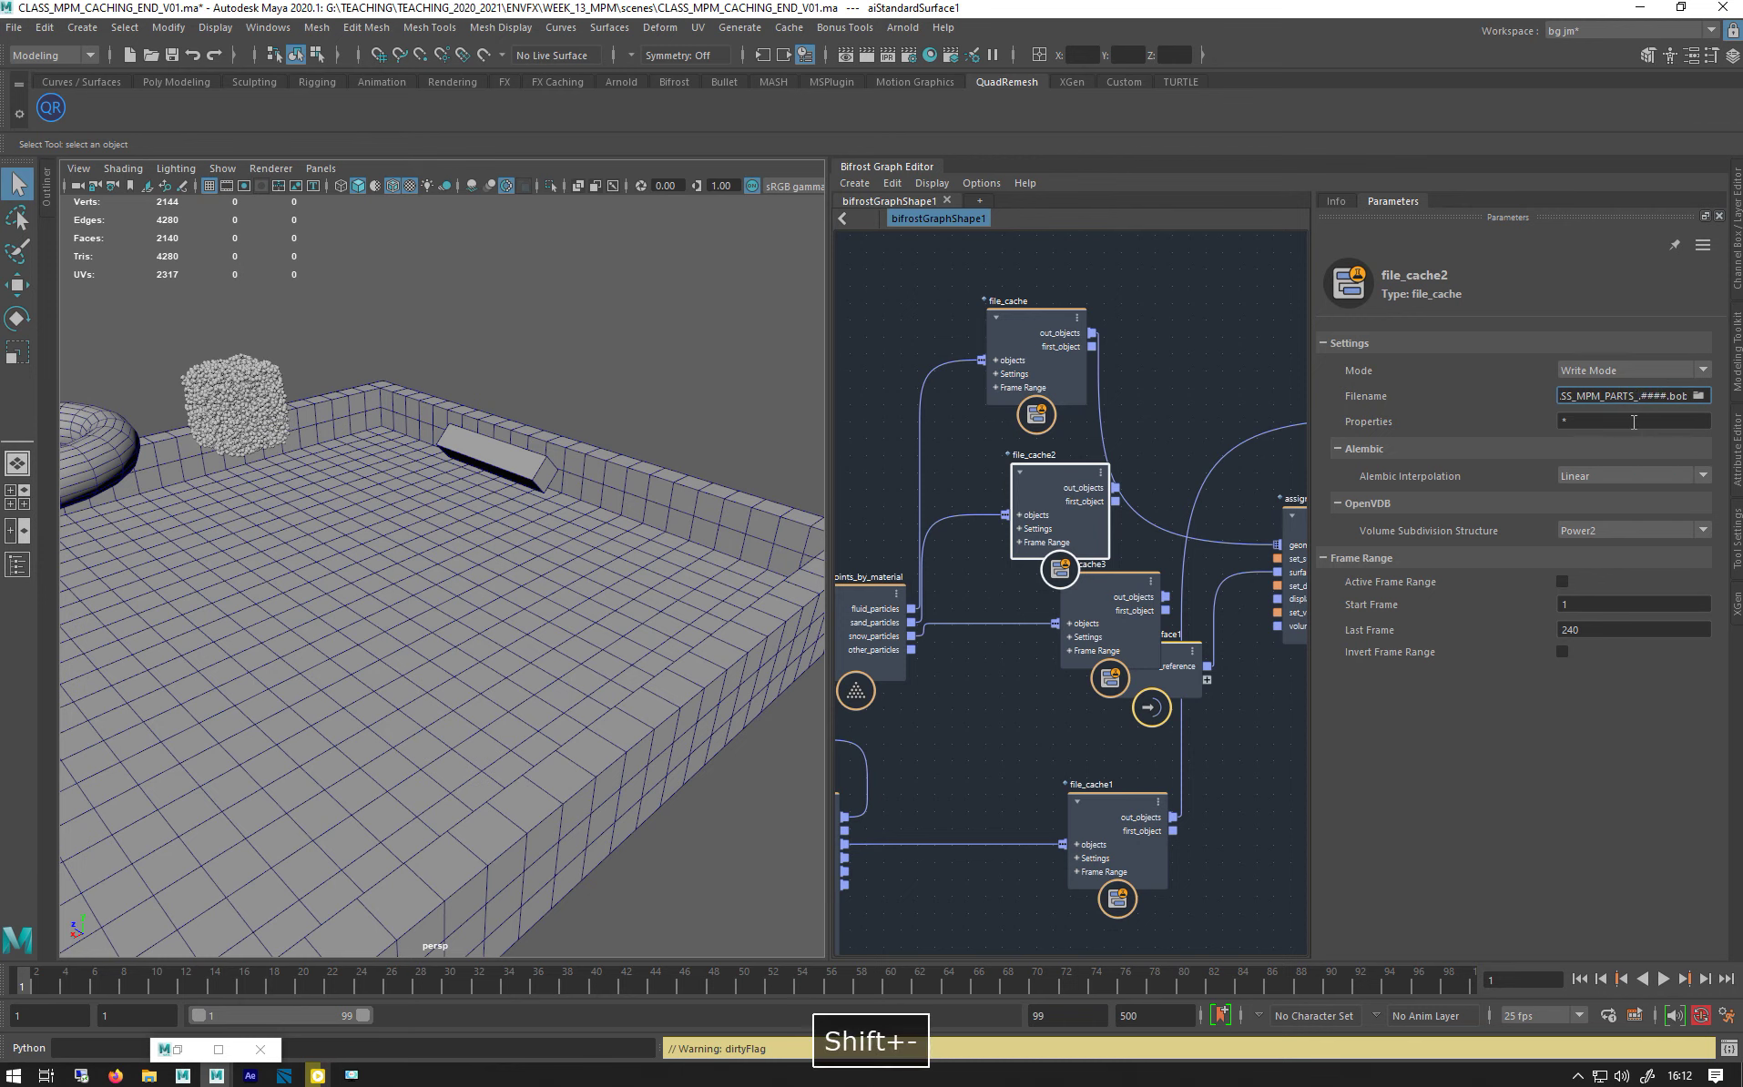
type("sand")
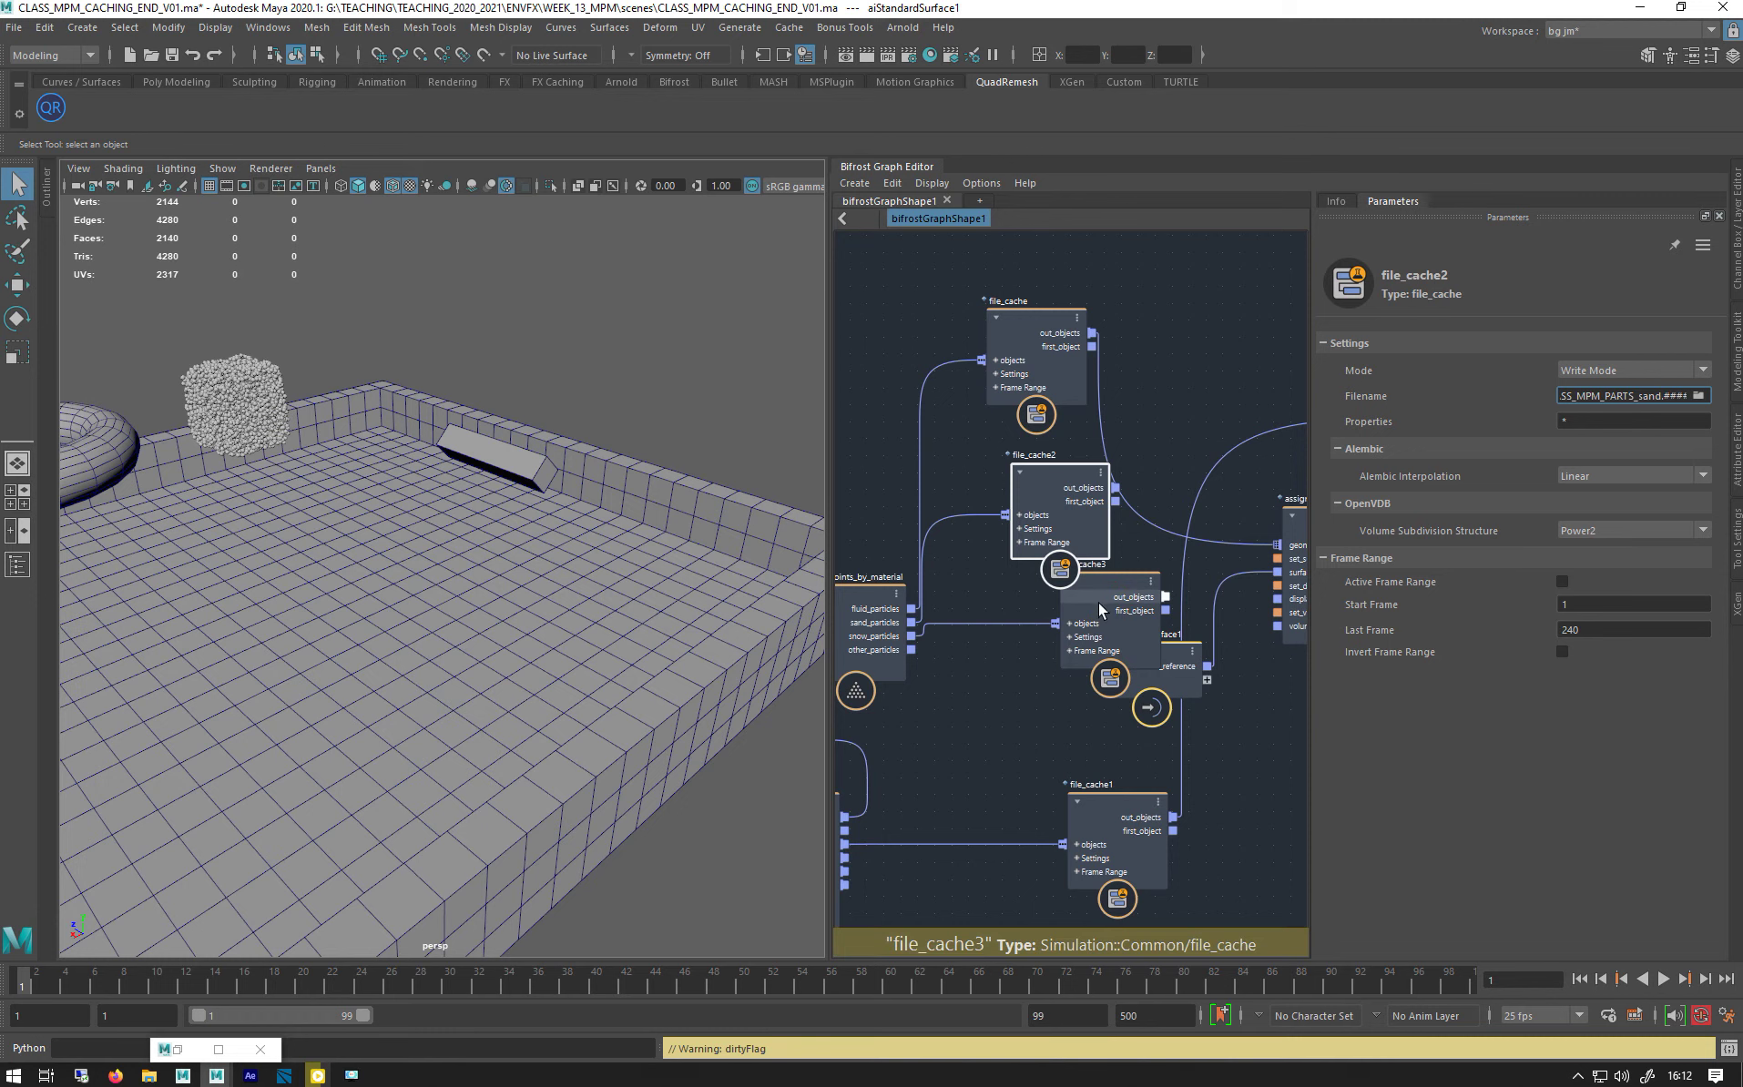
- Move file_cache3 clear of file_cache2 and add the suffix _snow after MPM_PARTS in its Filename
left_click_drag(1099, 602, 1080, 631)
left_click(1634, 397)
type("_")
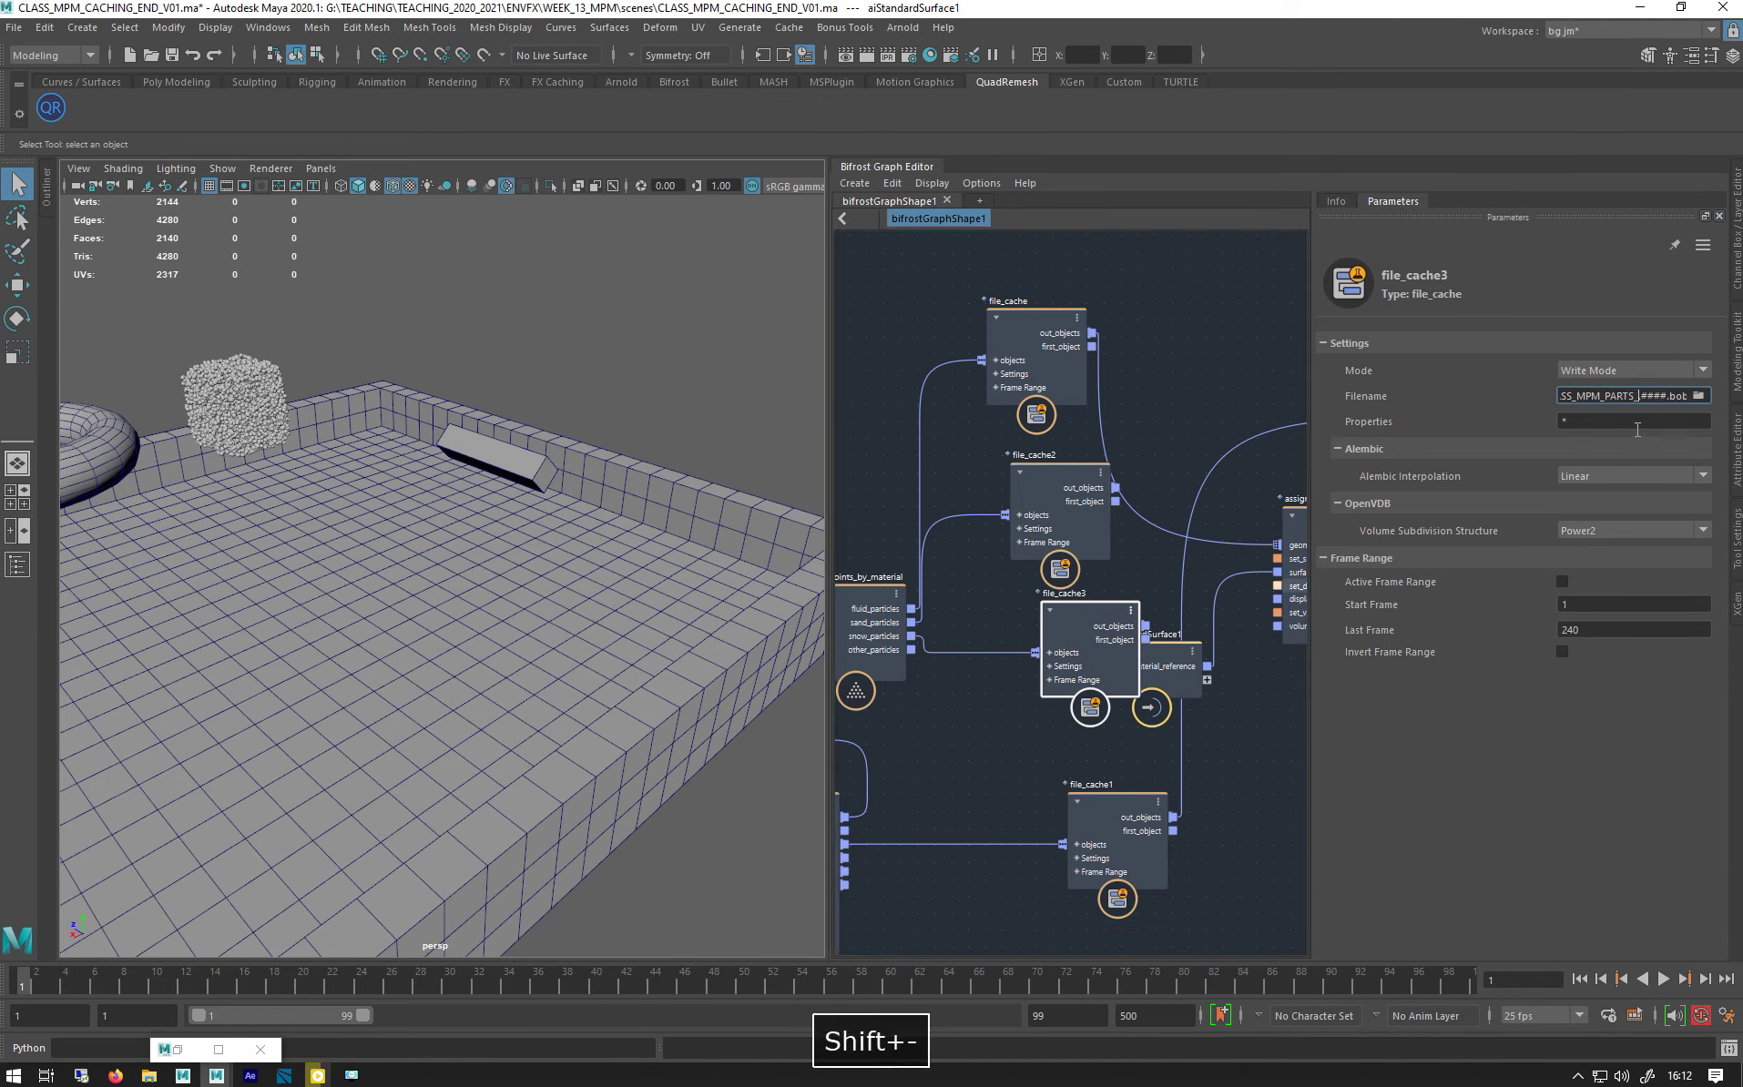
type("snow.")
key("Return")
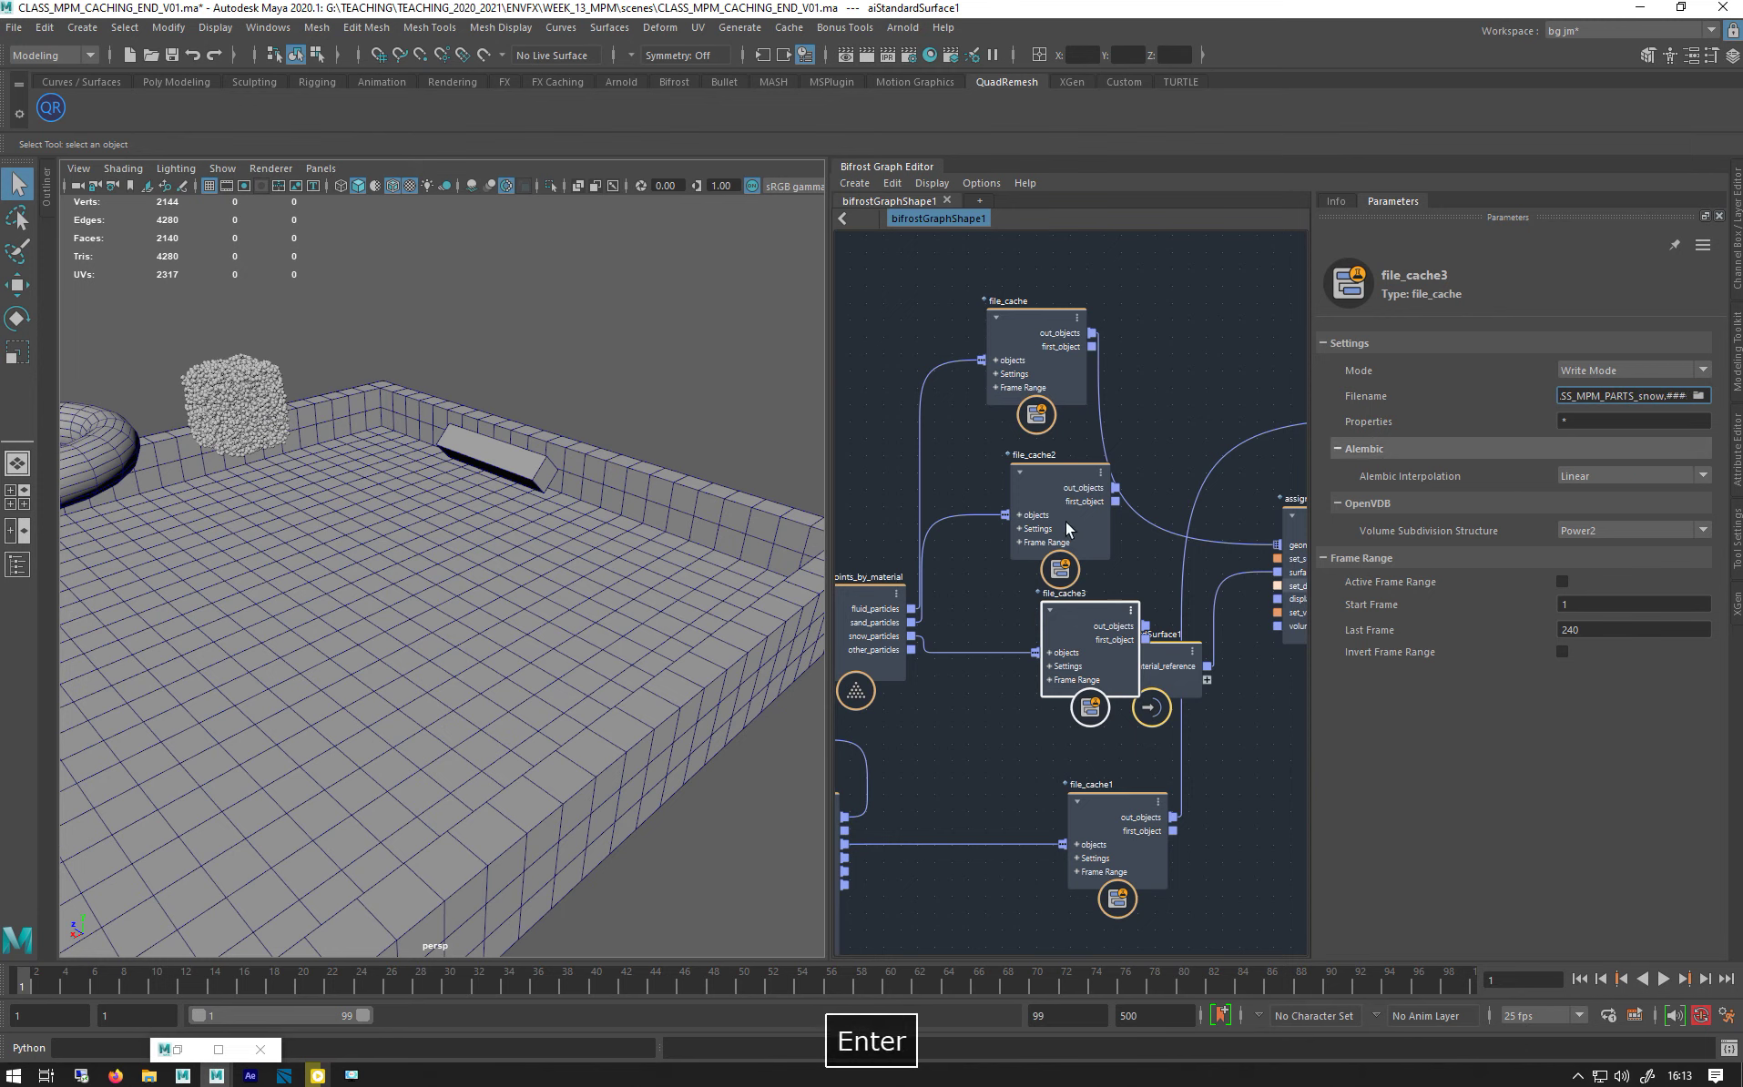
- Connect the out_objects of file_cache3 and file_cache2 to new ports on the output node
middle_click_drag(1072, 384, 862, 353)
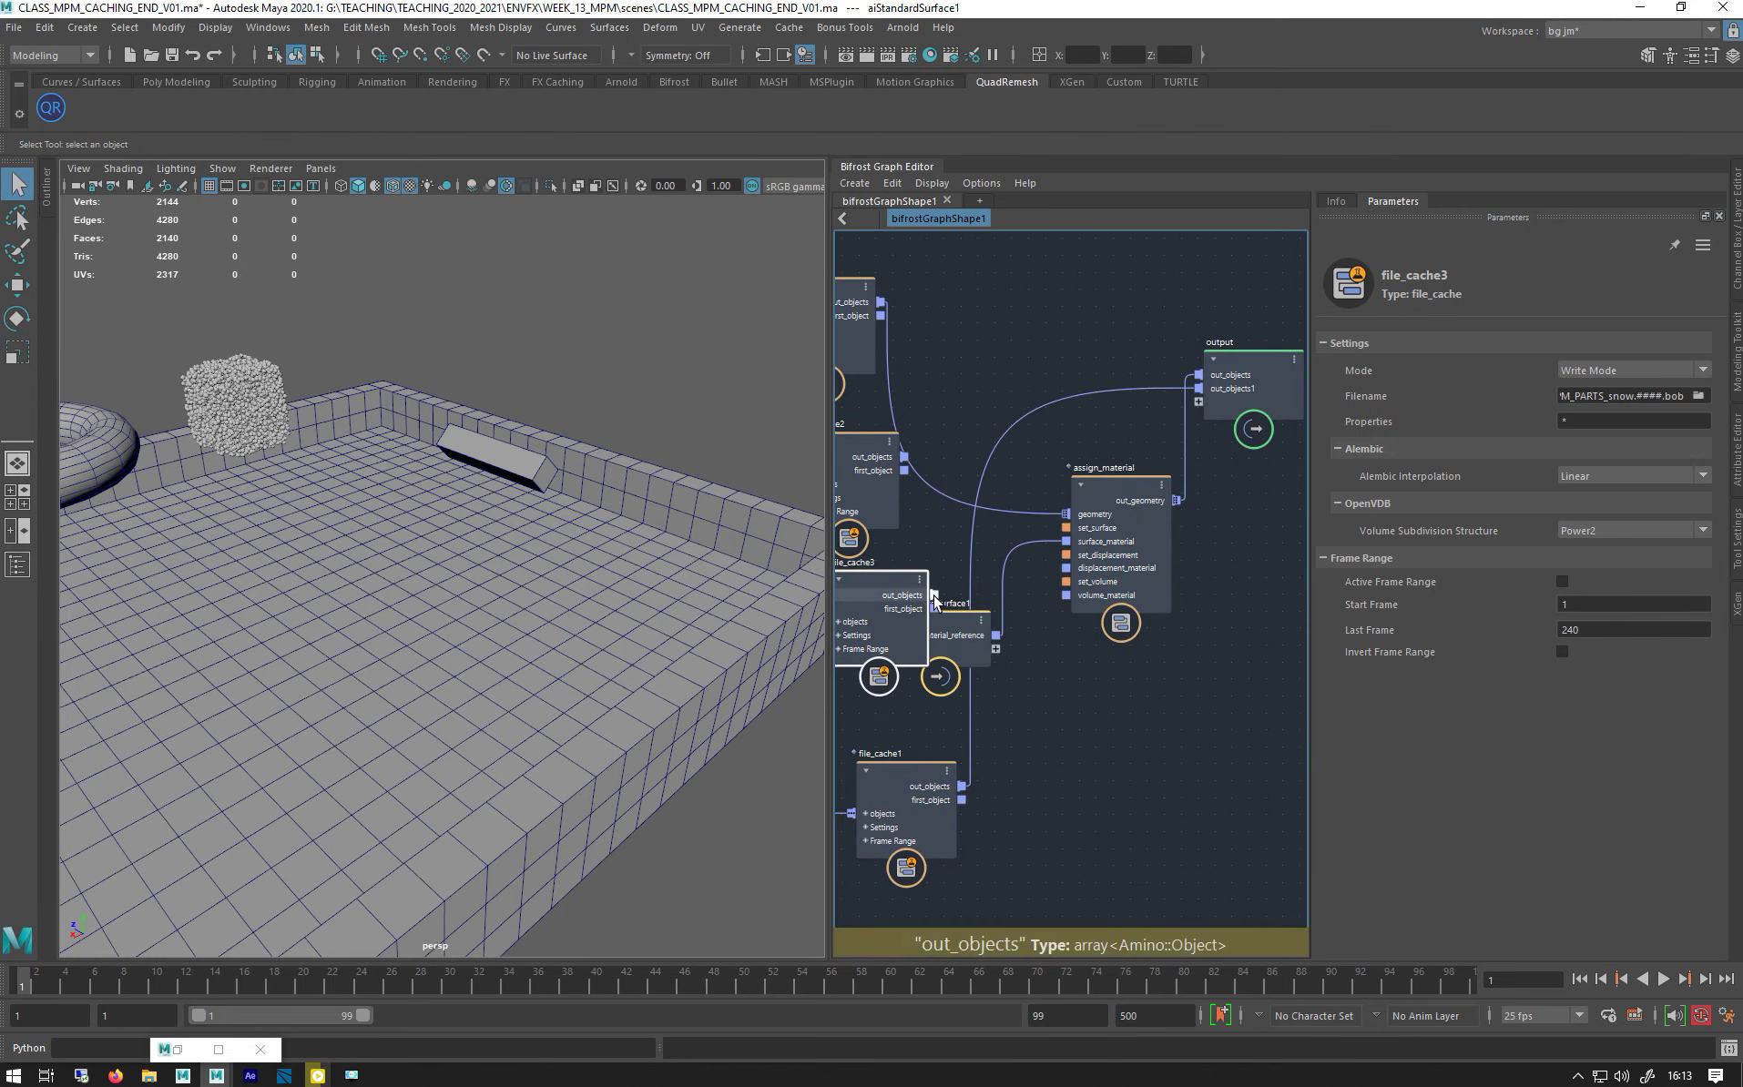
left_click_drag(1041, 500, 1201, 404)
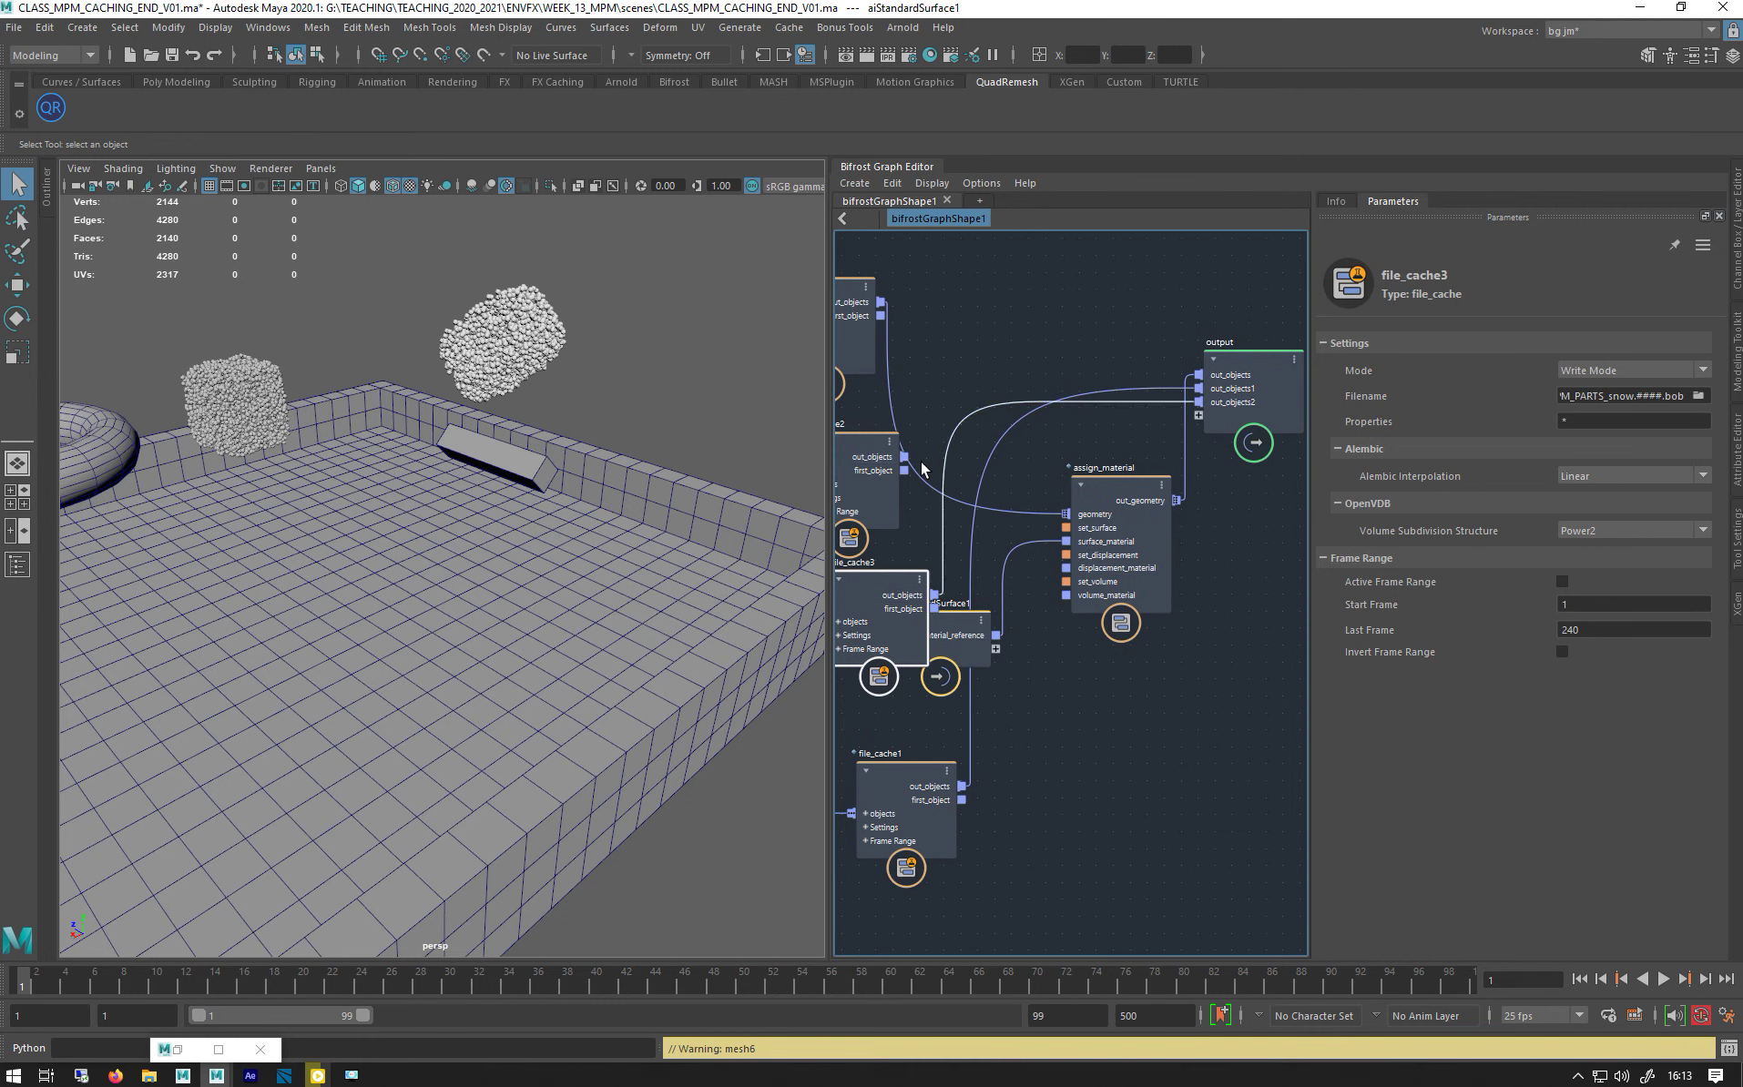
left_click_drag(907, 455, 1199, 414)
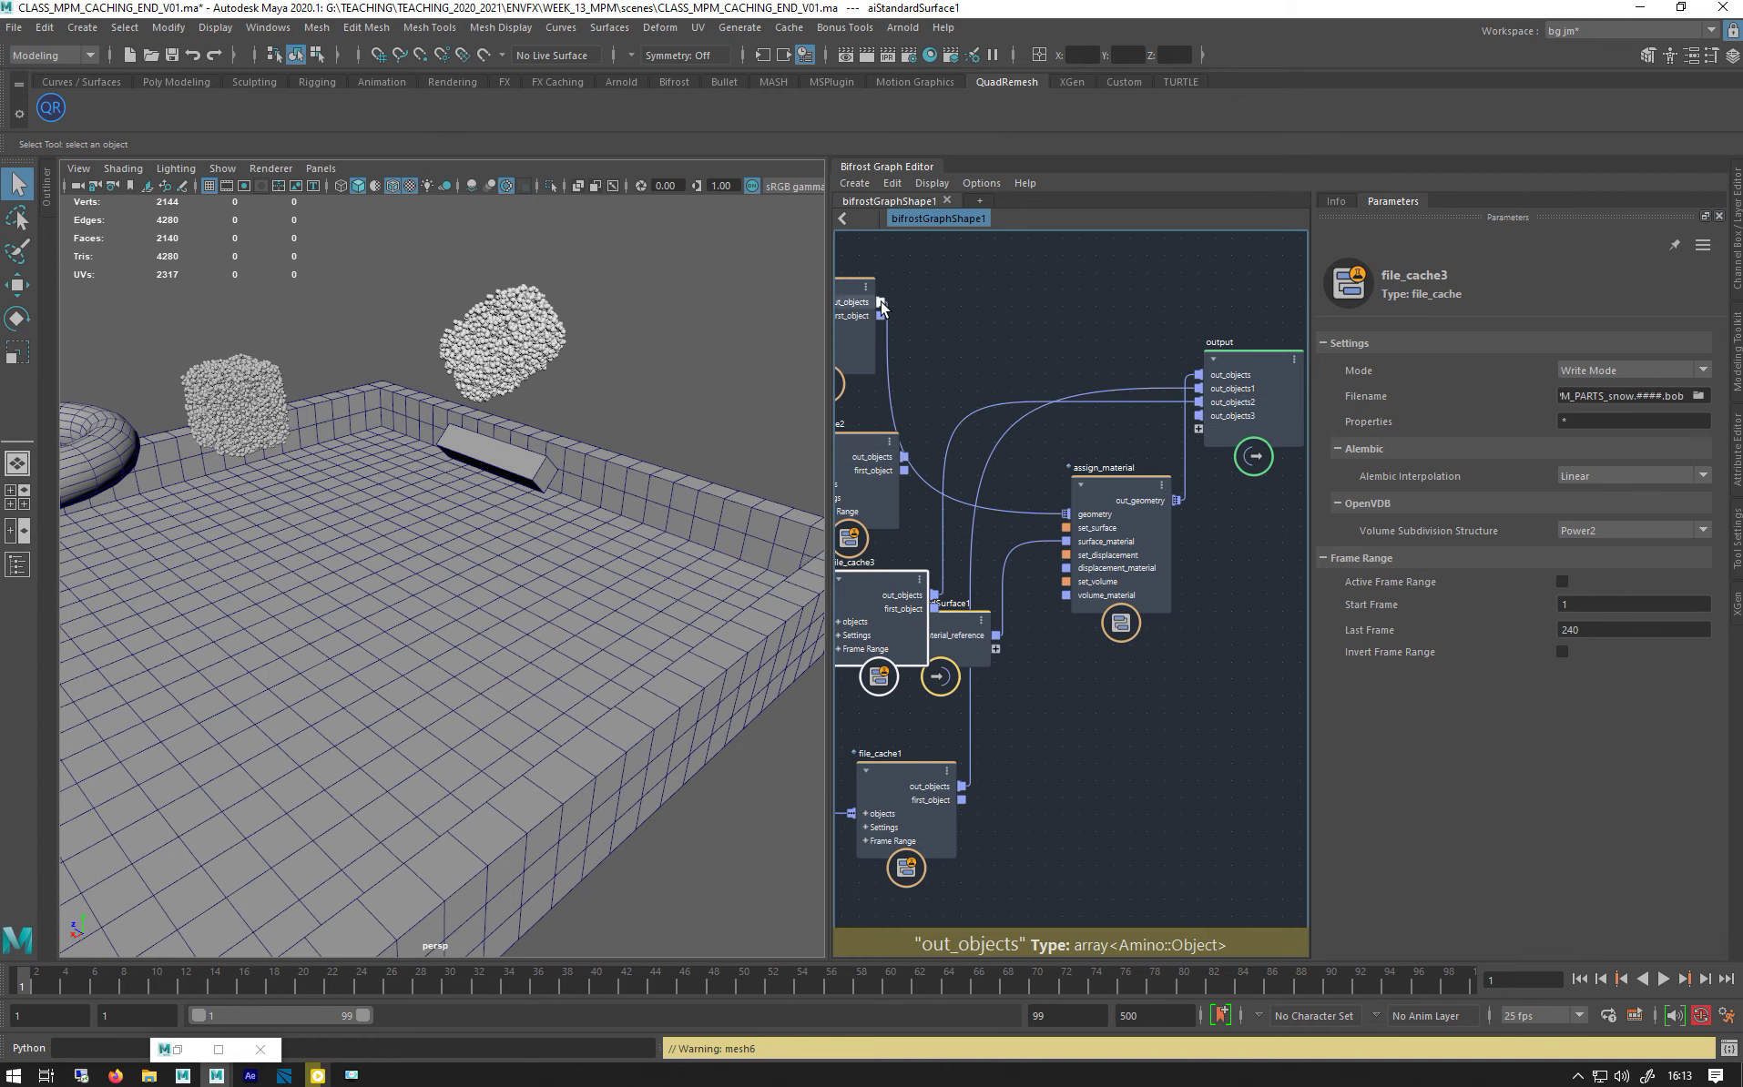
- Move the assign_material and aiStandardSurface1 nodes up beside file_cache
middle_click_drag(983, 326, 1115, 345, "alt")
left_click_drag(1223, 565, 1131, 329)
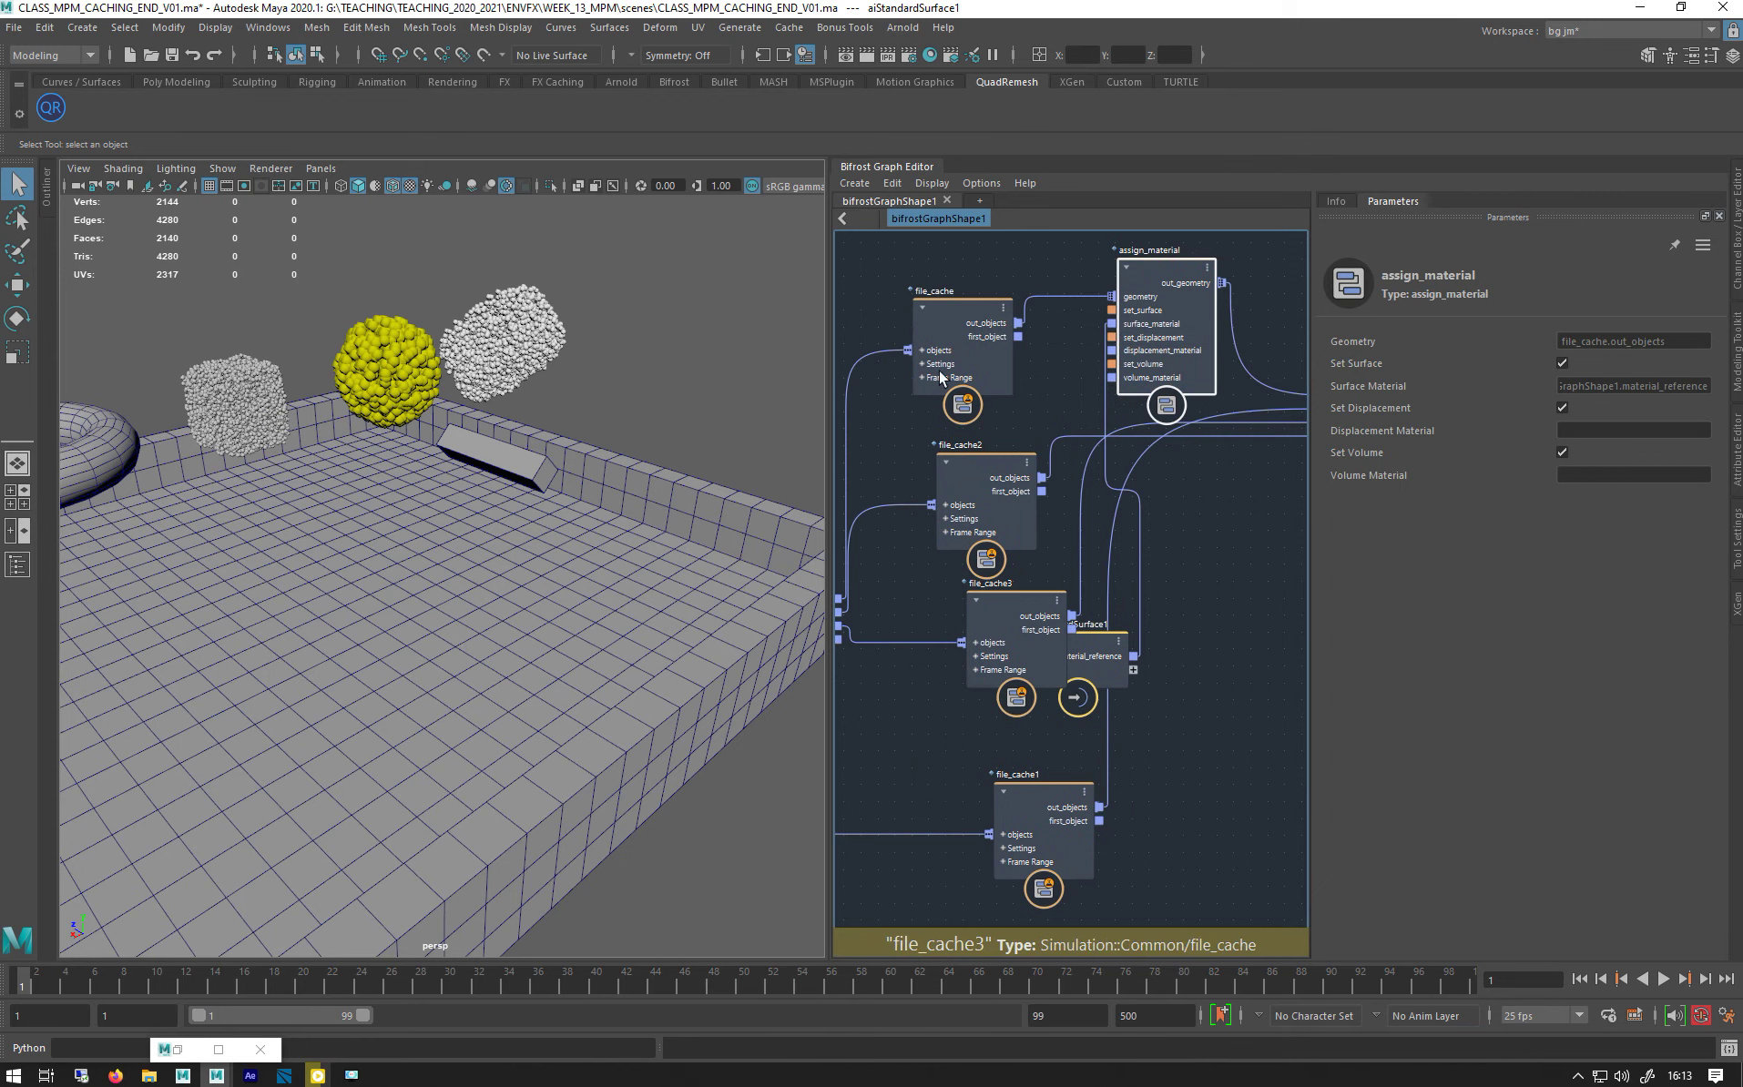
middle_click_drag(1187, 544, 1162, 520, "alt")
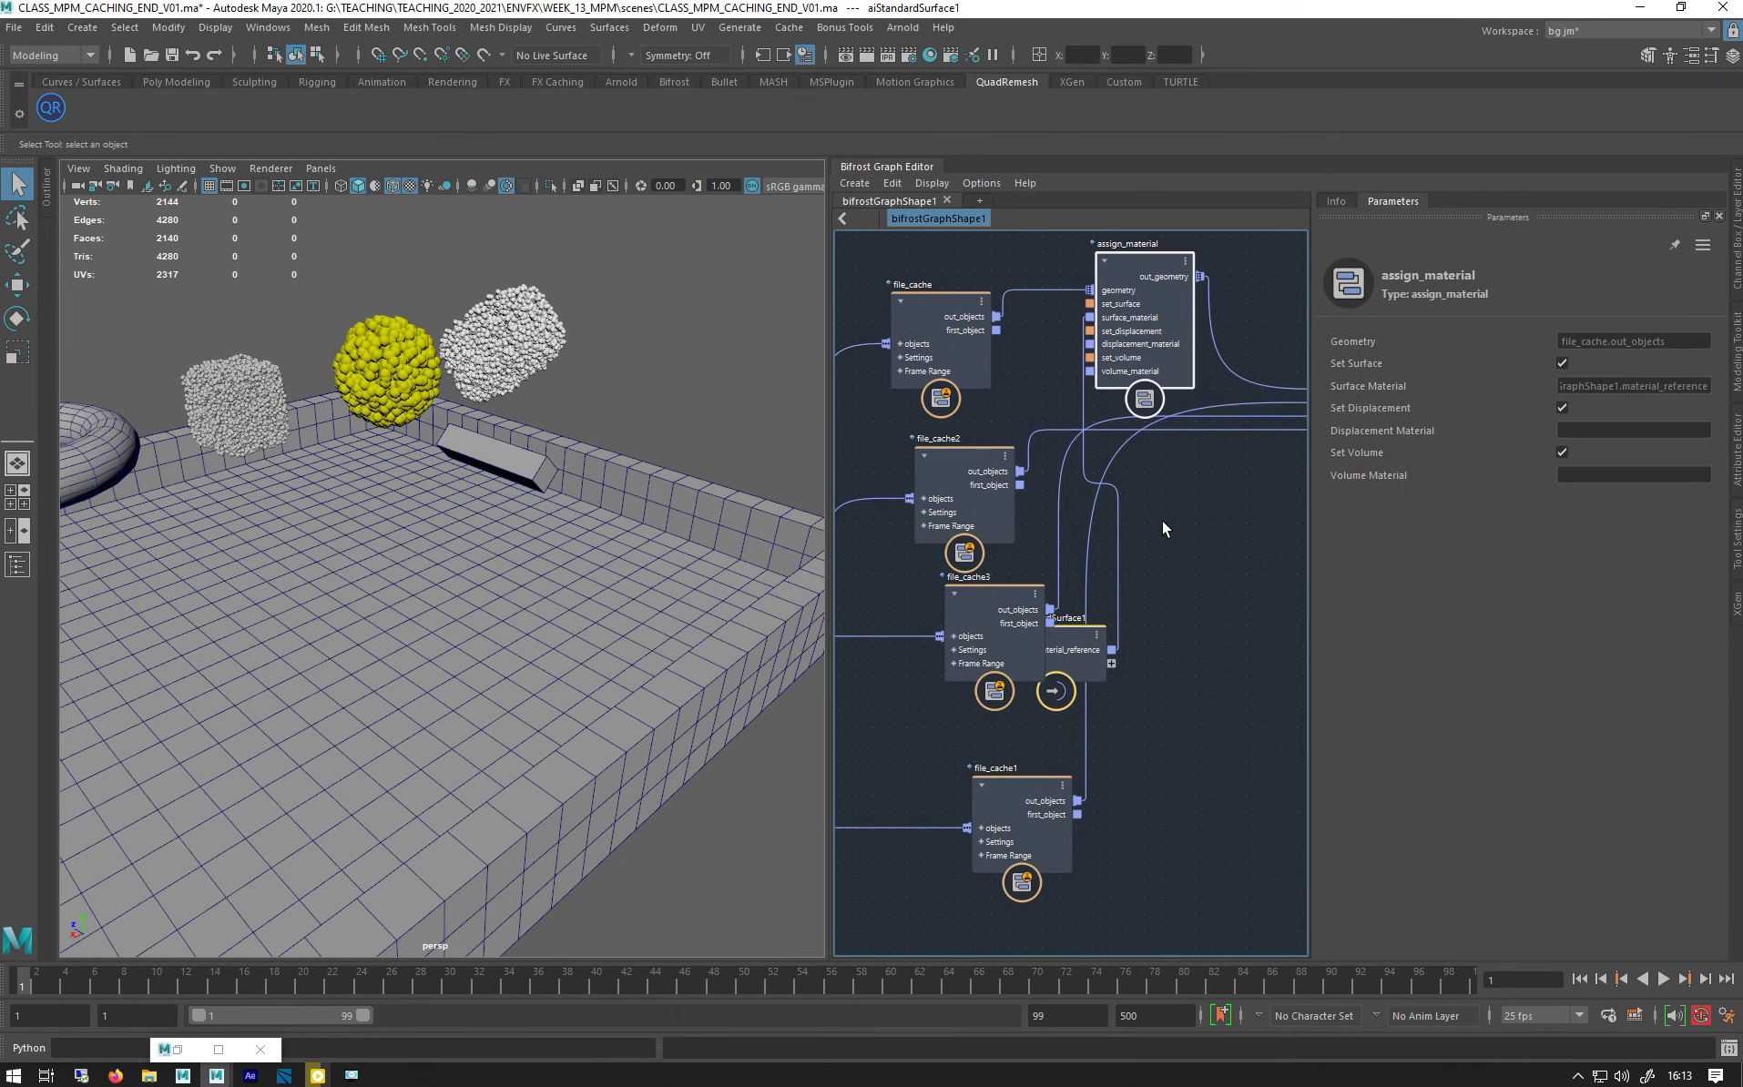
left_click_drag(1082, 646, 1026, 357)
scroll(1026, 358, "down", 3)
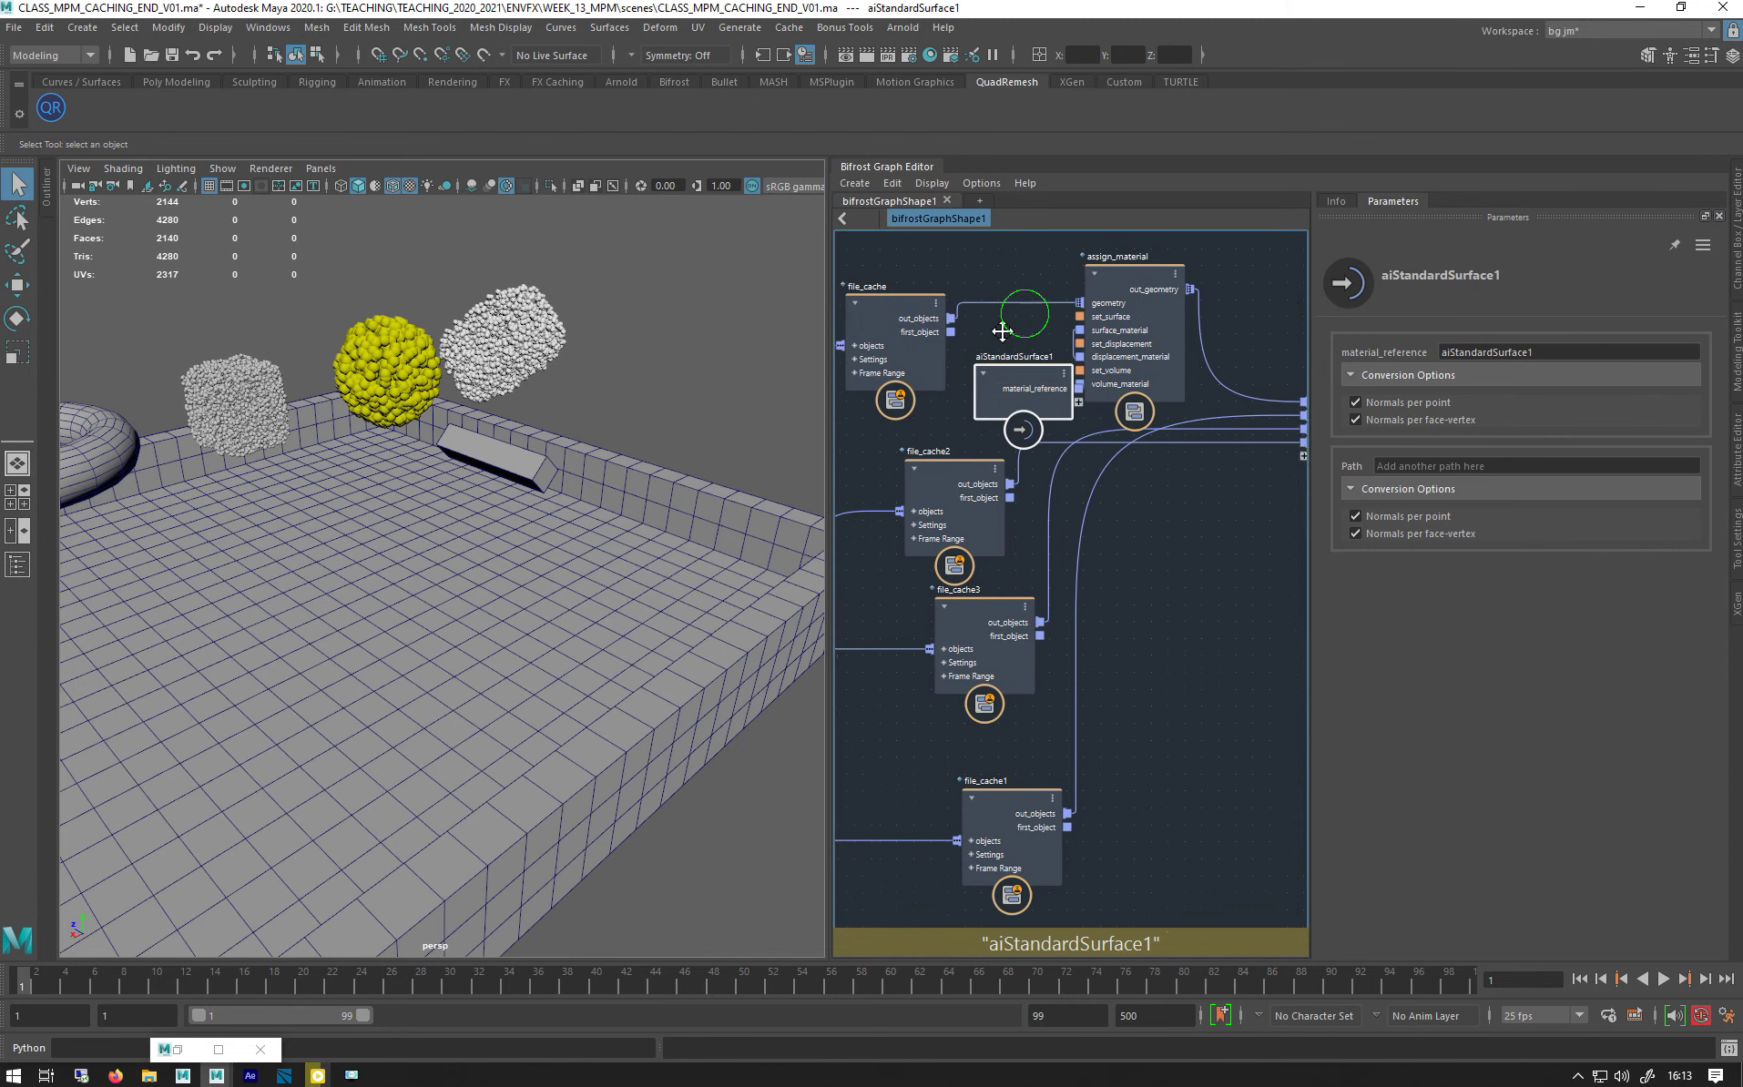
- Connect file_cache's out_objects directly to the output node in place of assign_material, and move aiStandardSurface1 and assign_material higher
left_click_drag(950, 342, 1224, 396)
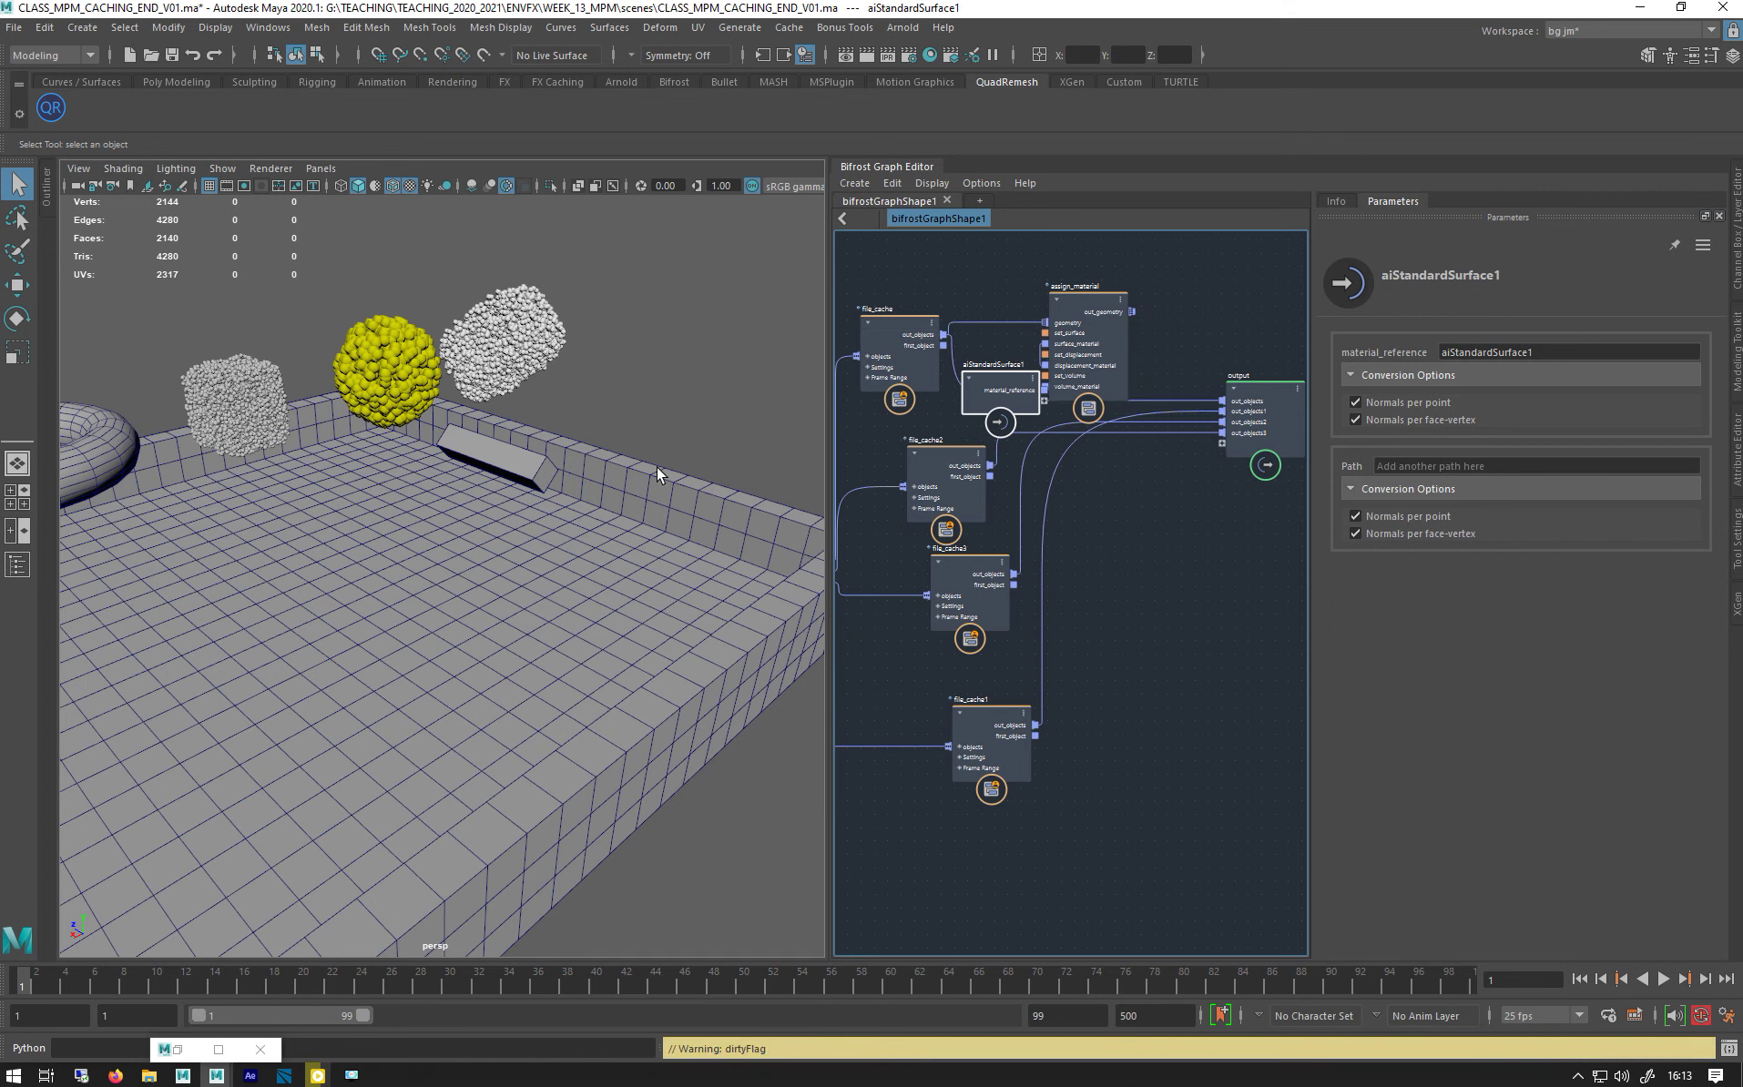
left_click_drag(999, 379, 1003, 361)
left_click_drag(1093, 301, 1131, 268)
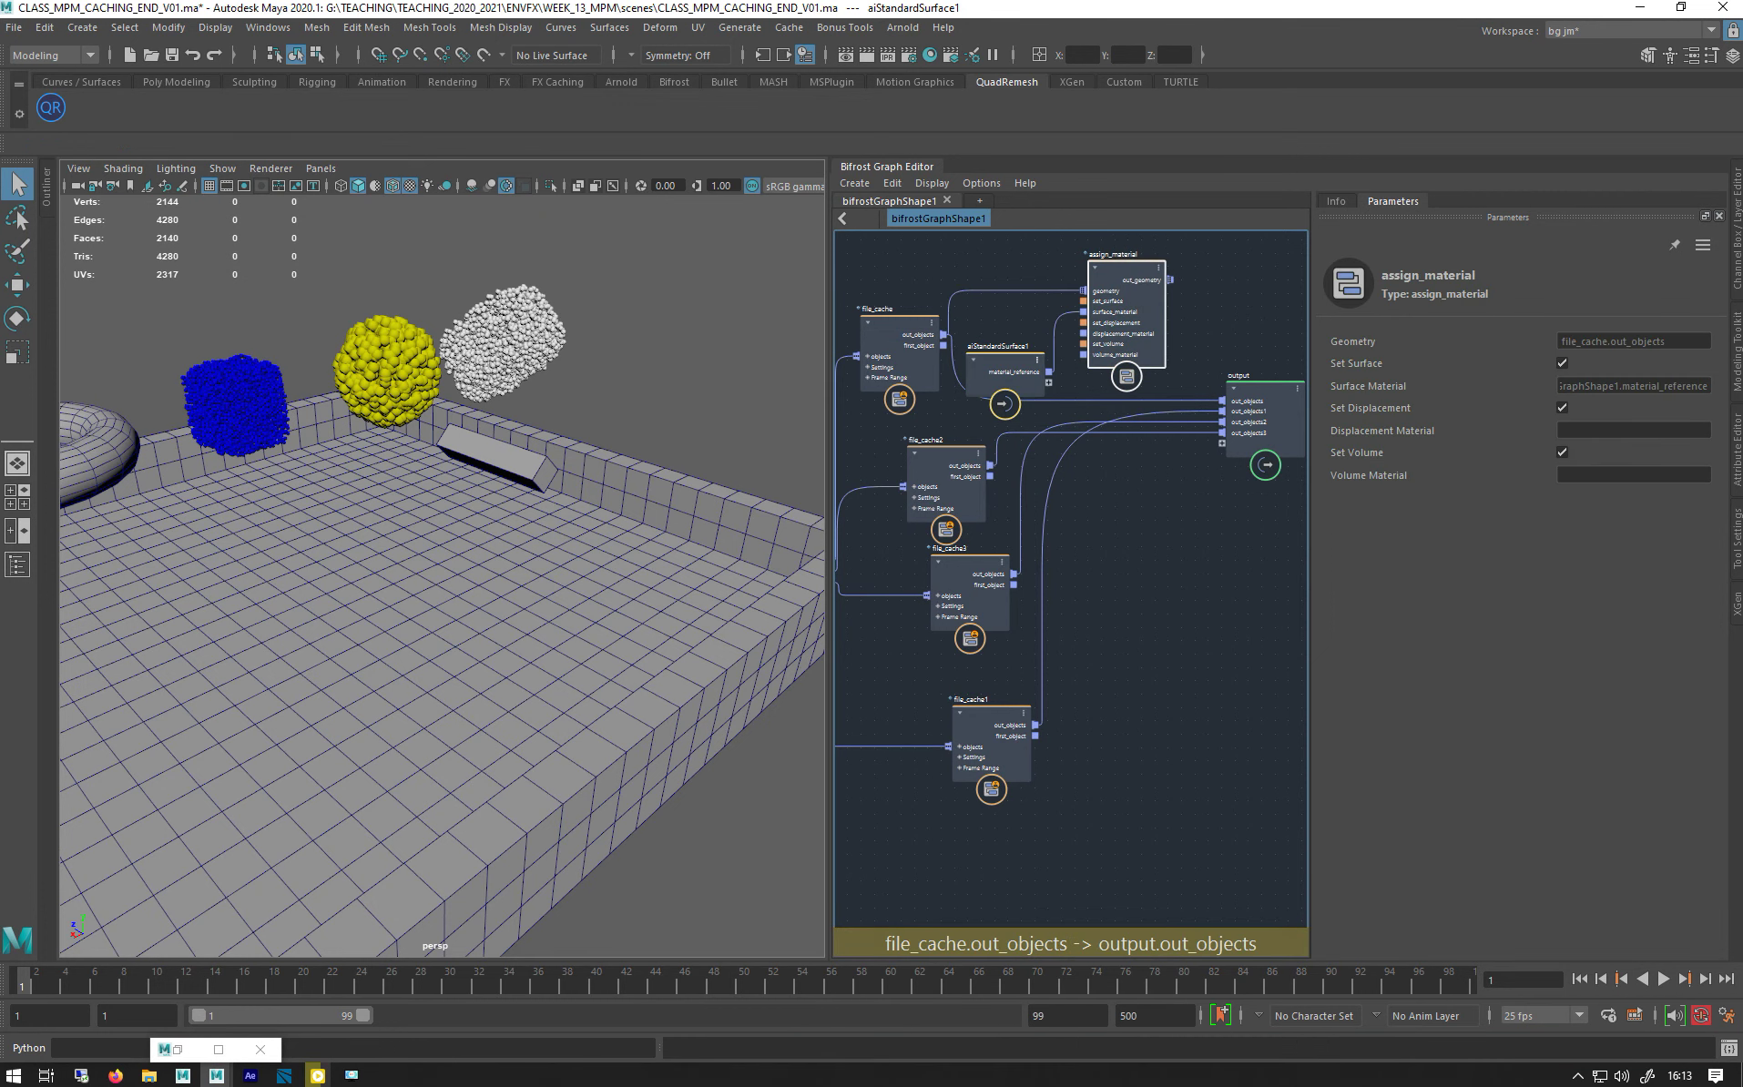
- Check that file_cache3 is in Write Mode and play the simulation from frame 1 to 99 to write the caches
left_click(1000, 625)
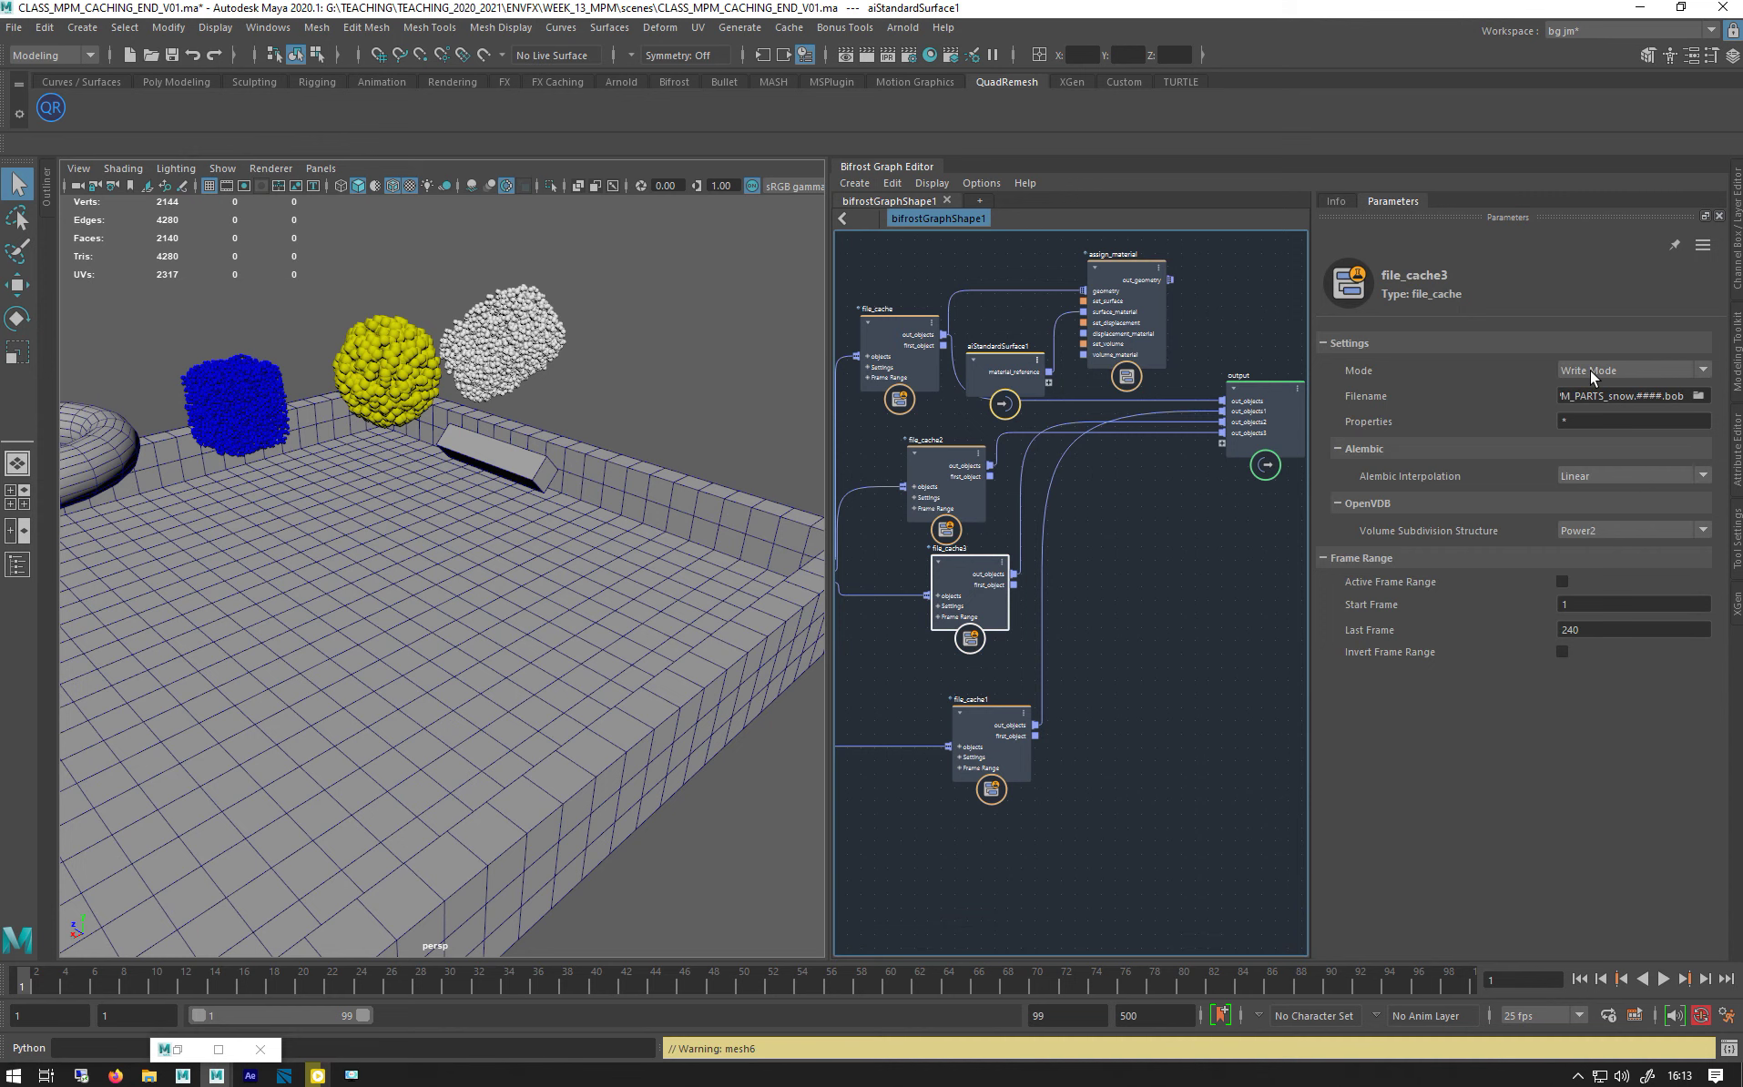
left_click(1591, 370)
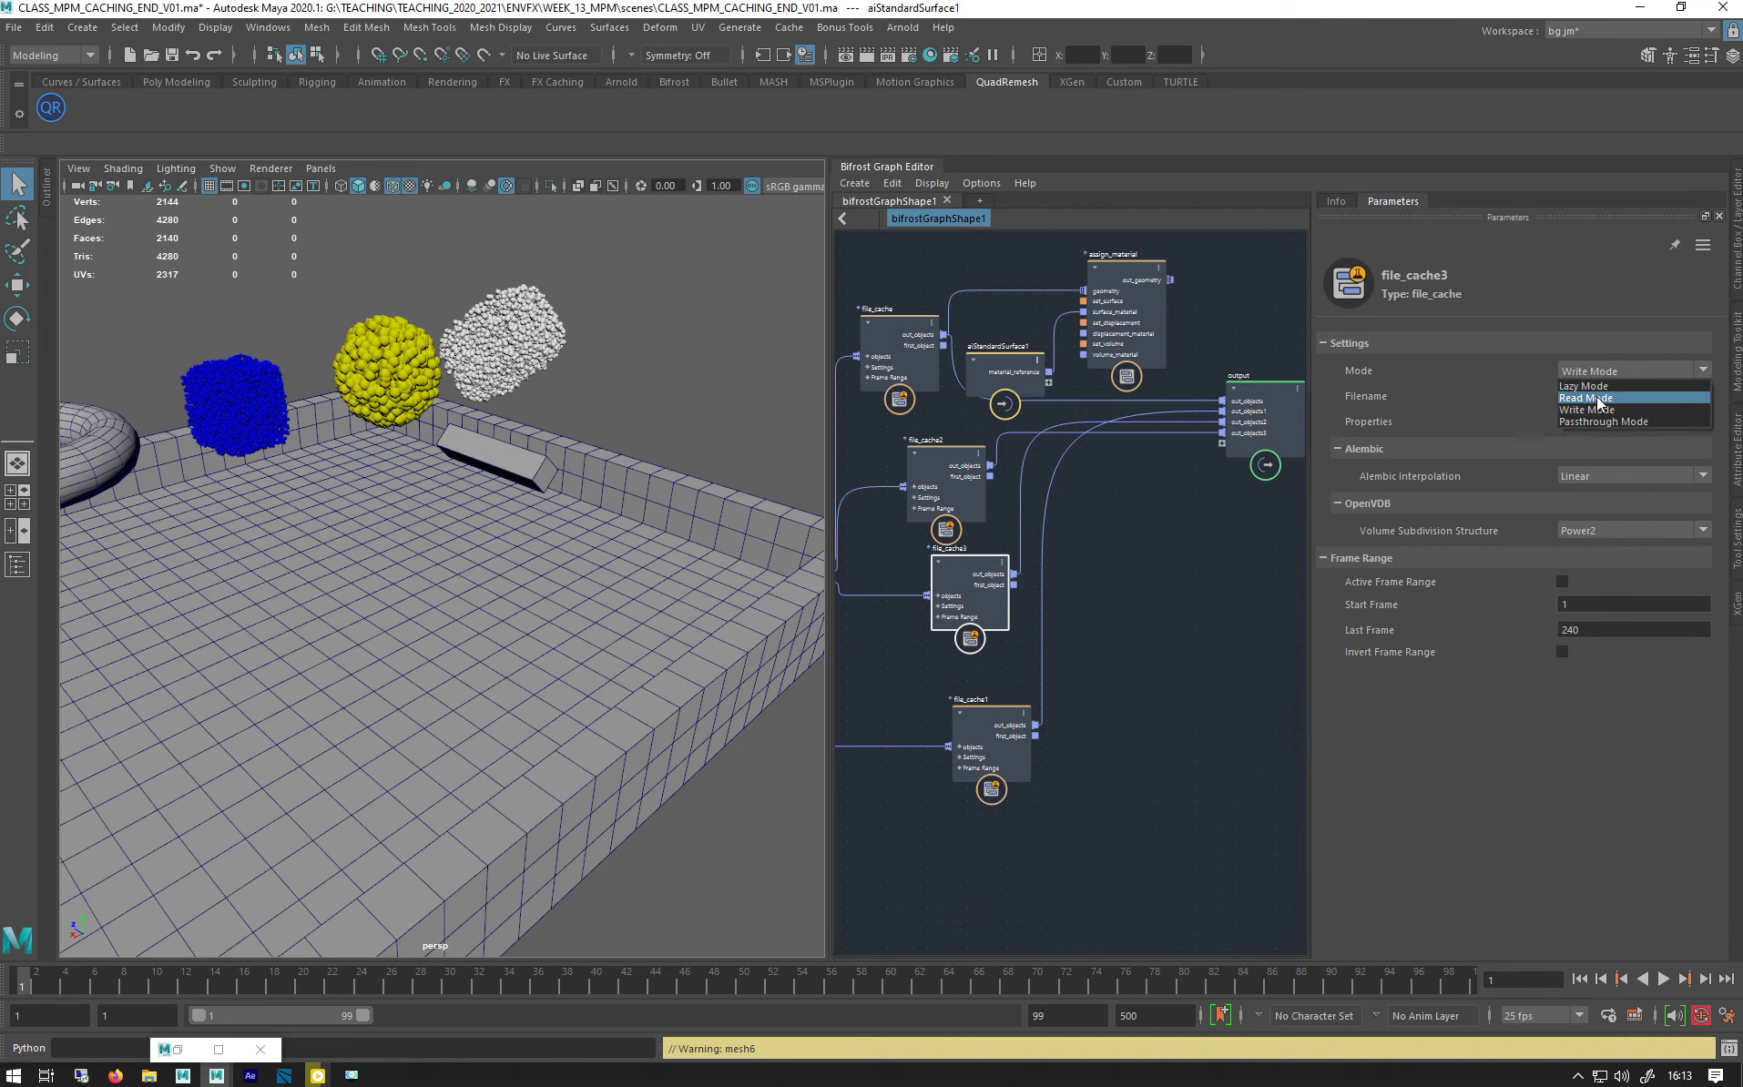
left_click(1599, 373)
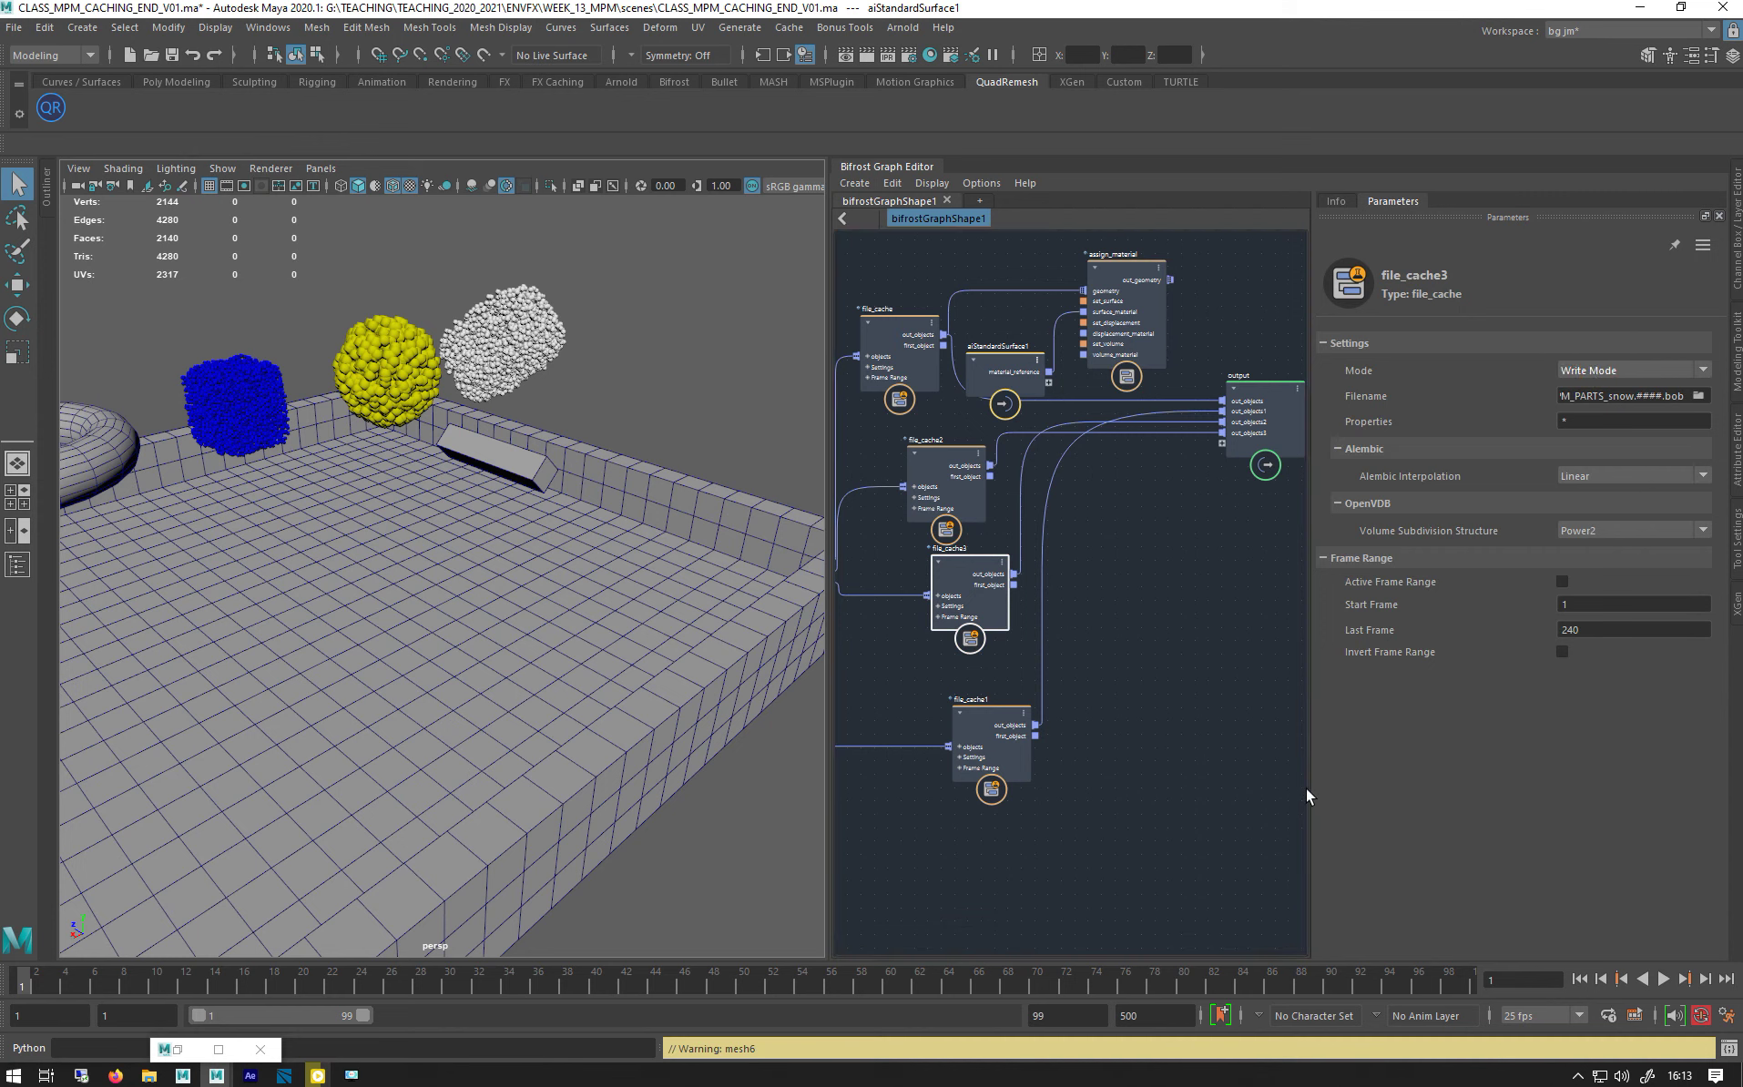
left_click(1663, 979)
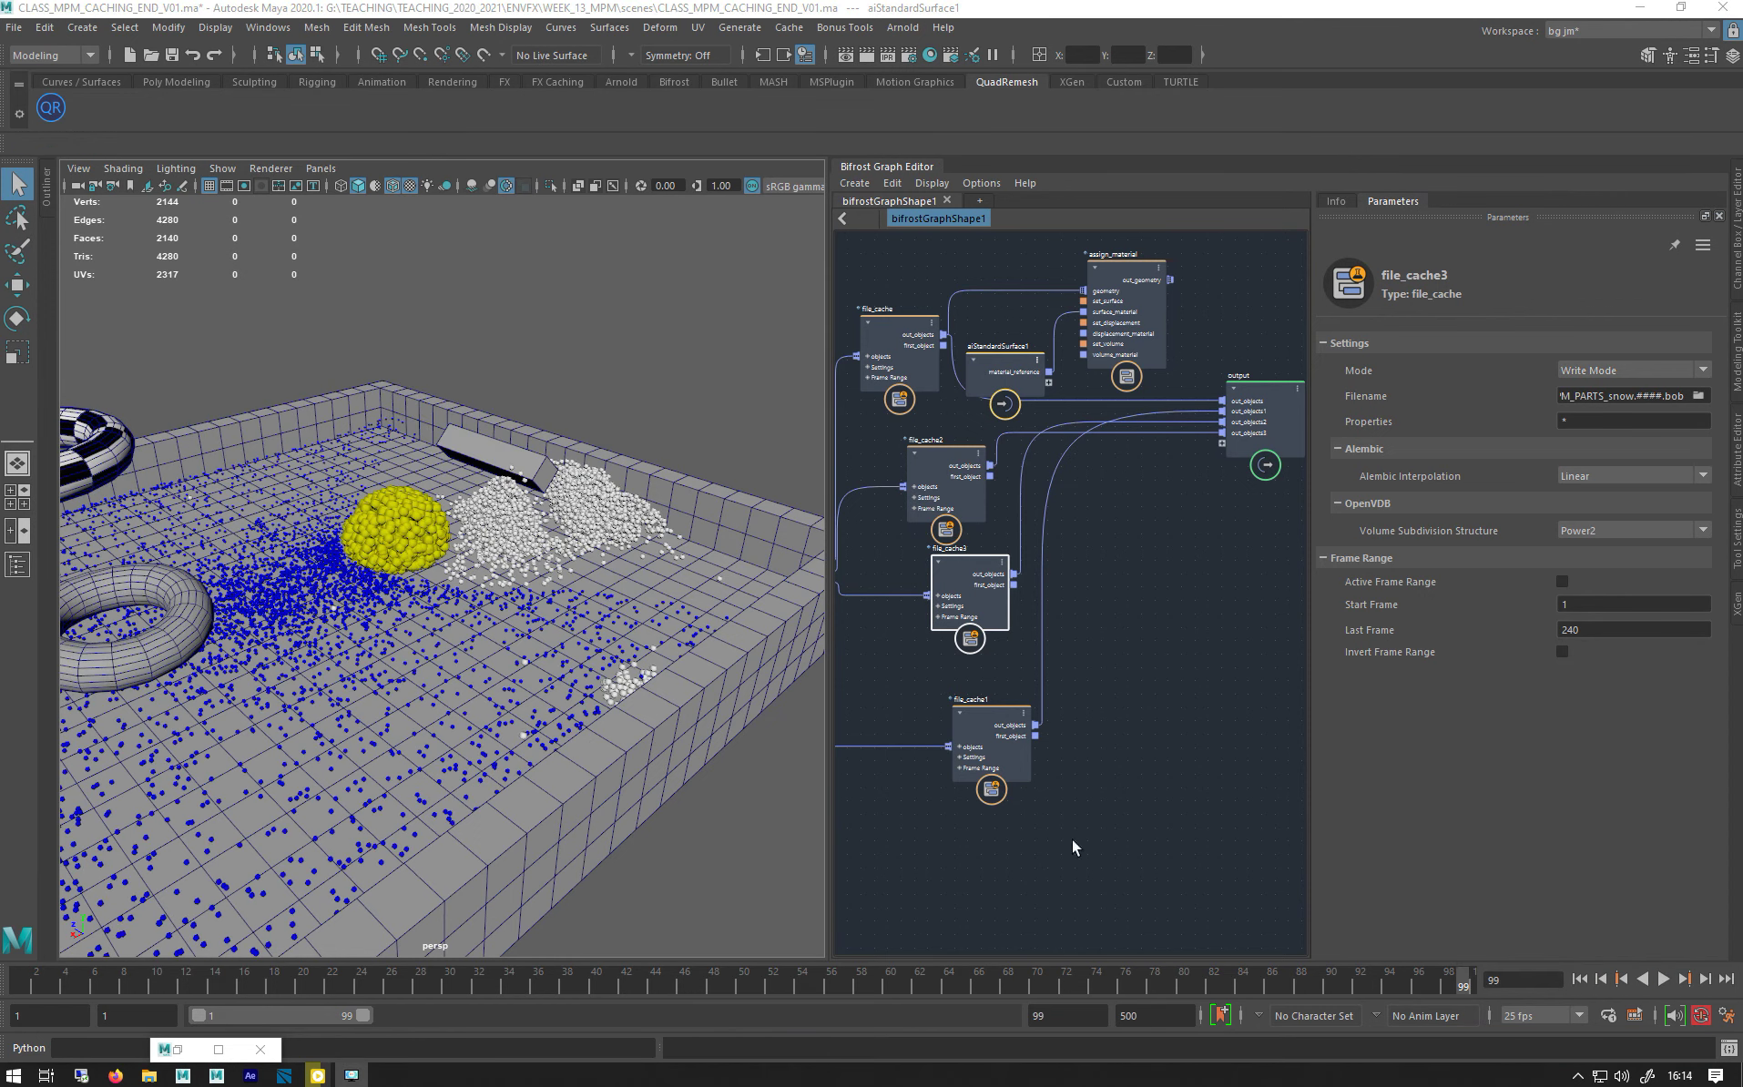
- Set the Mode of the file_cache, file_cache2 and file_cache3 nodes to Read Mode
middle_click_drag(1037, 435, 1121, 474)
left_click(982, 401)
left_click(1601, 366)
left_click(1615, 399)
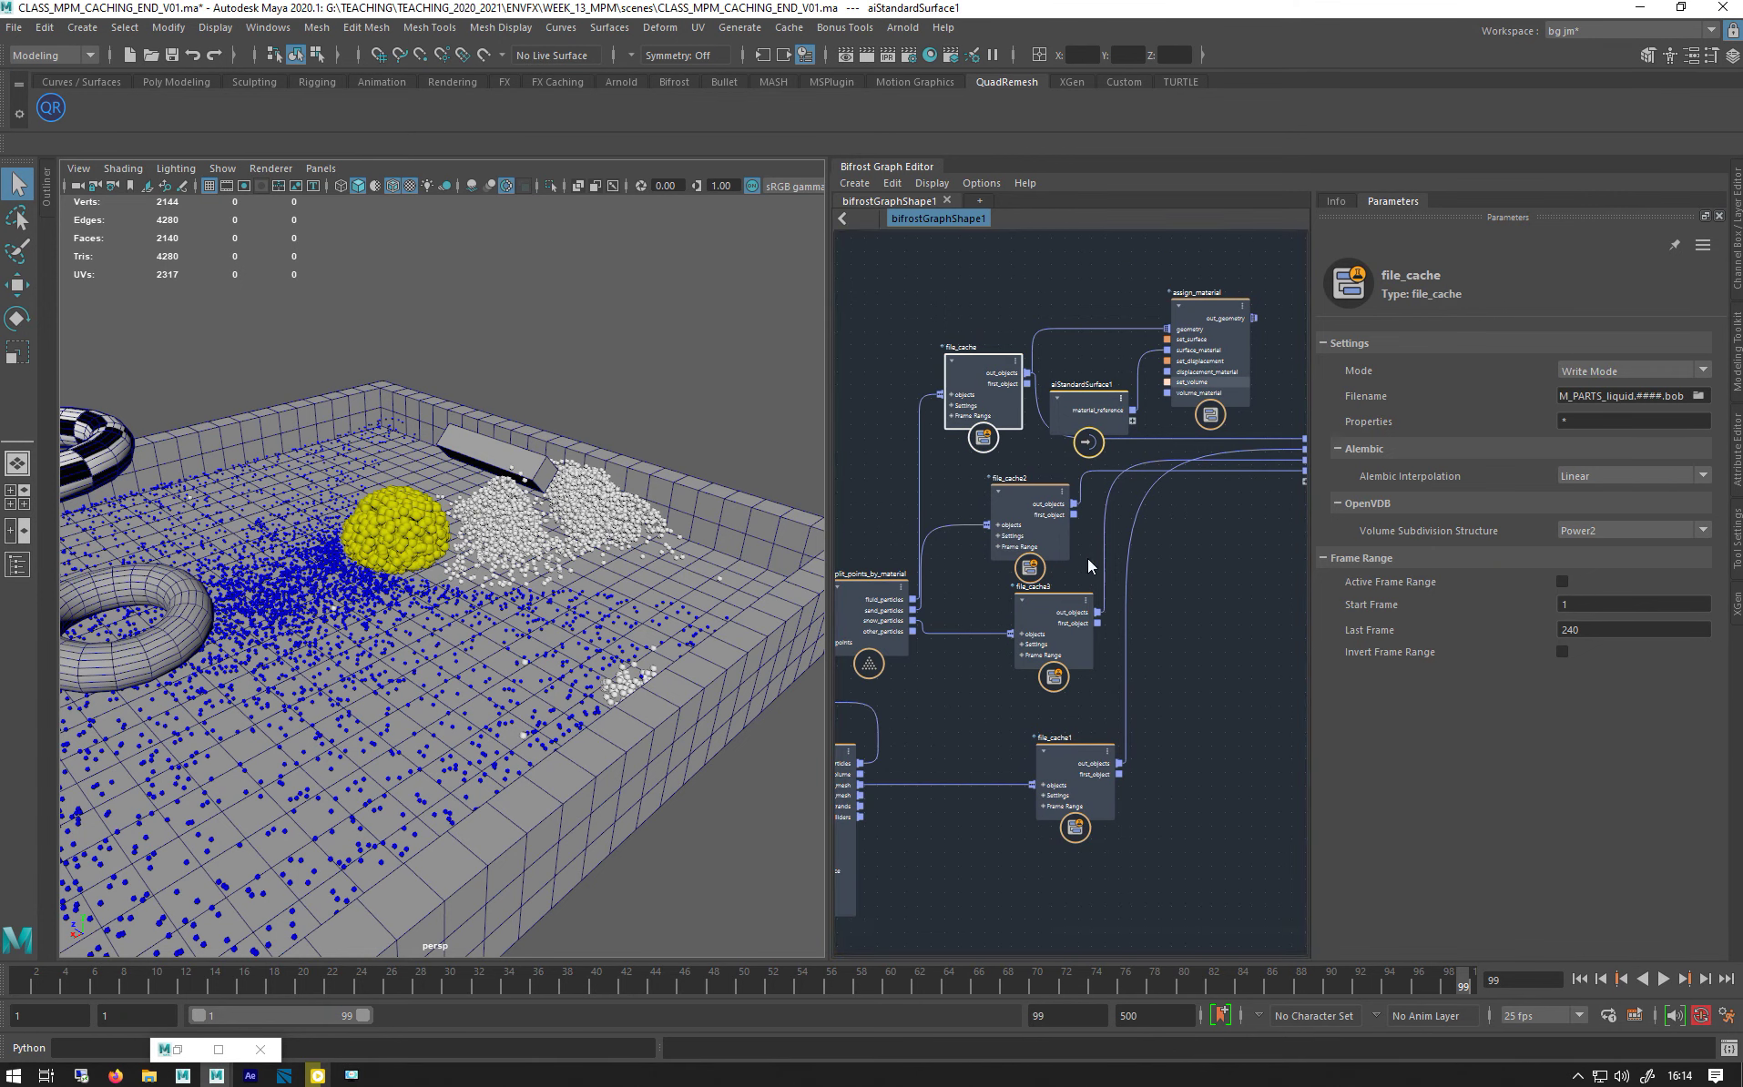
left_click(1034, 521)
left_click(1632, 370)
left_click(1635, 388)
left_click(1030, 618)
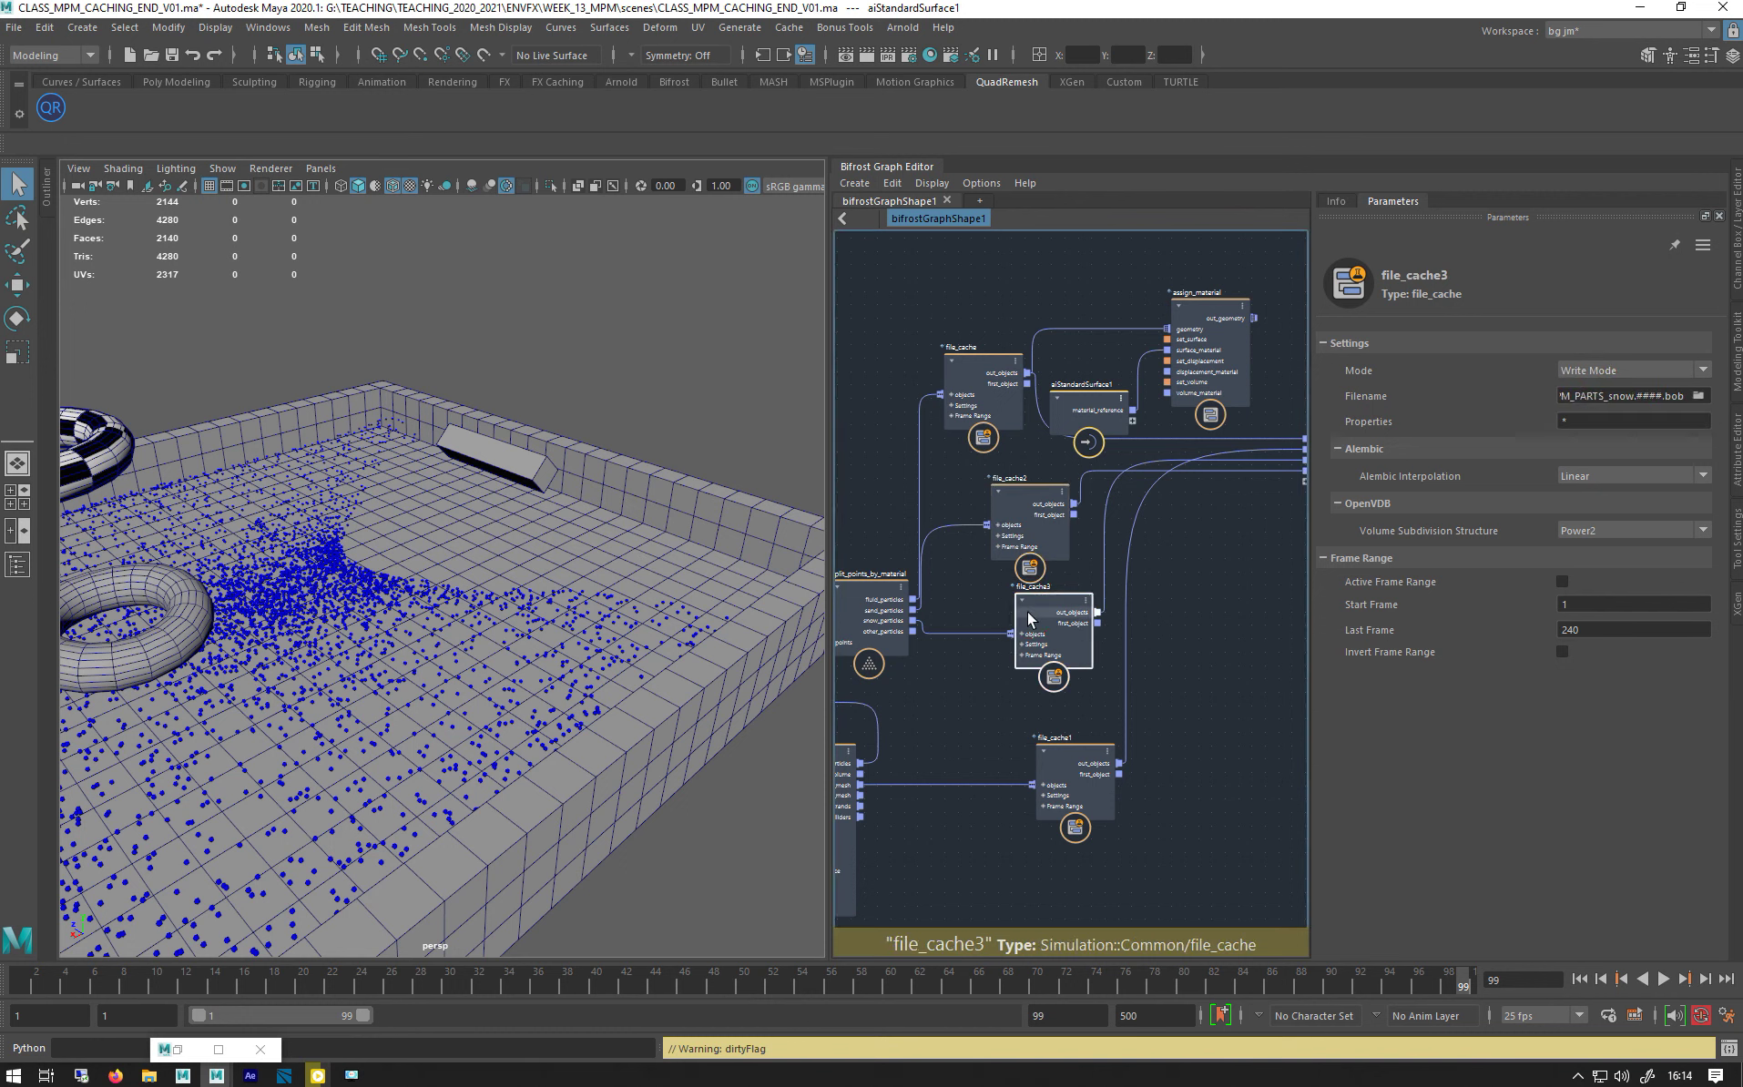
left_click(1598, 371)
left_click(1589, 401)
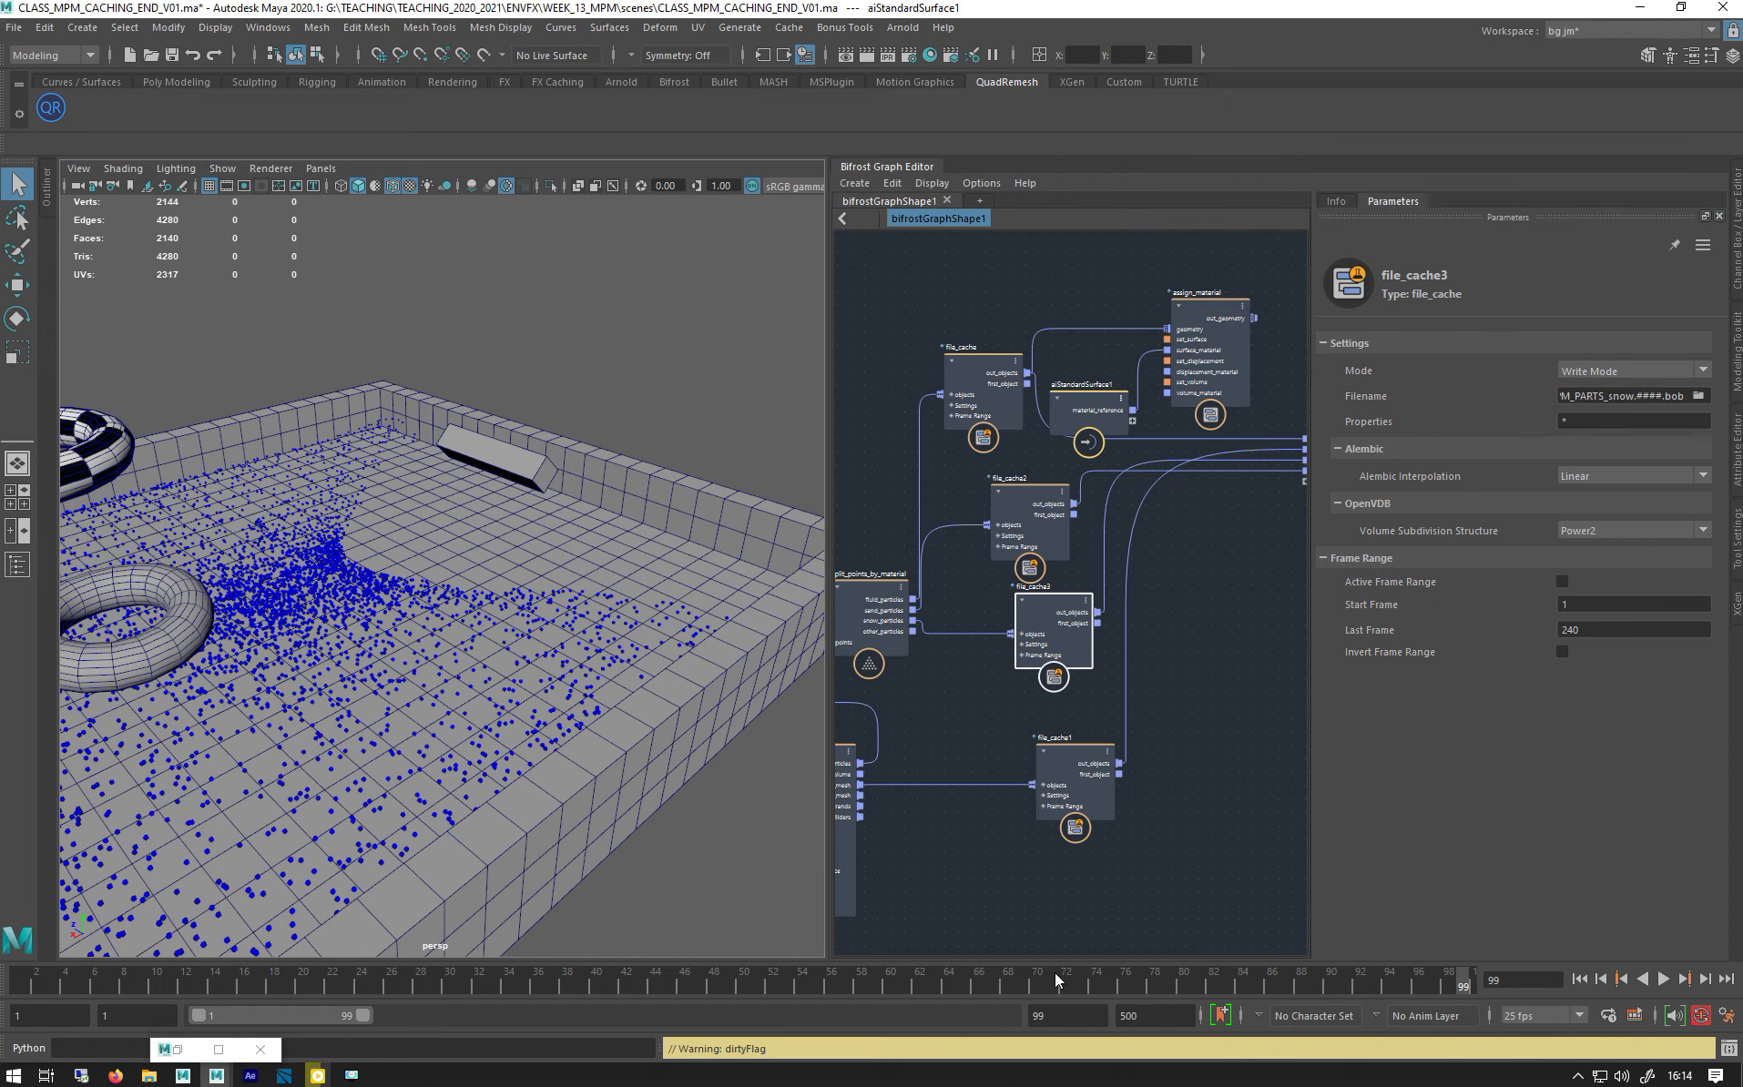
- Return the timeline to frame 1
left_click(914, 185)
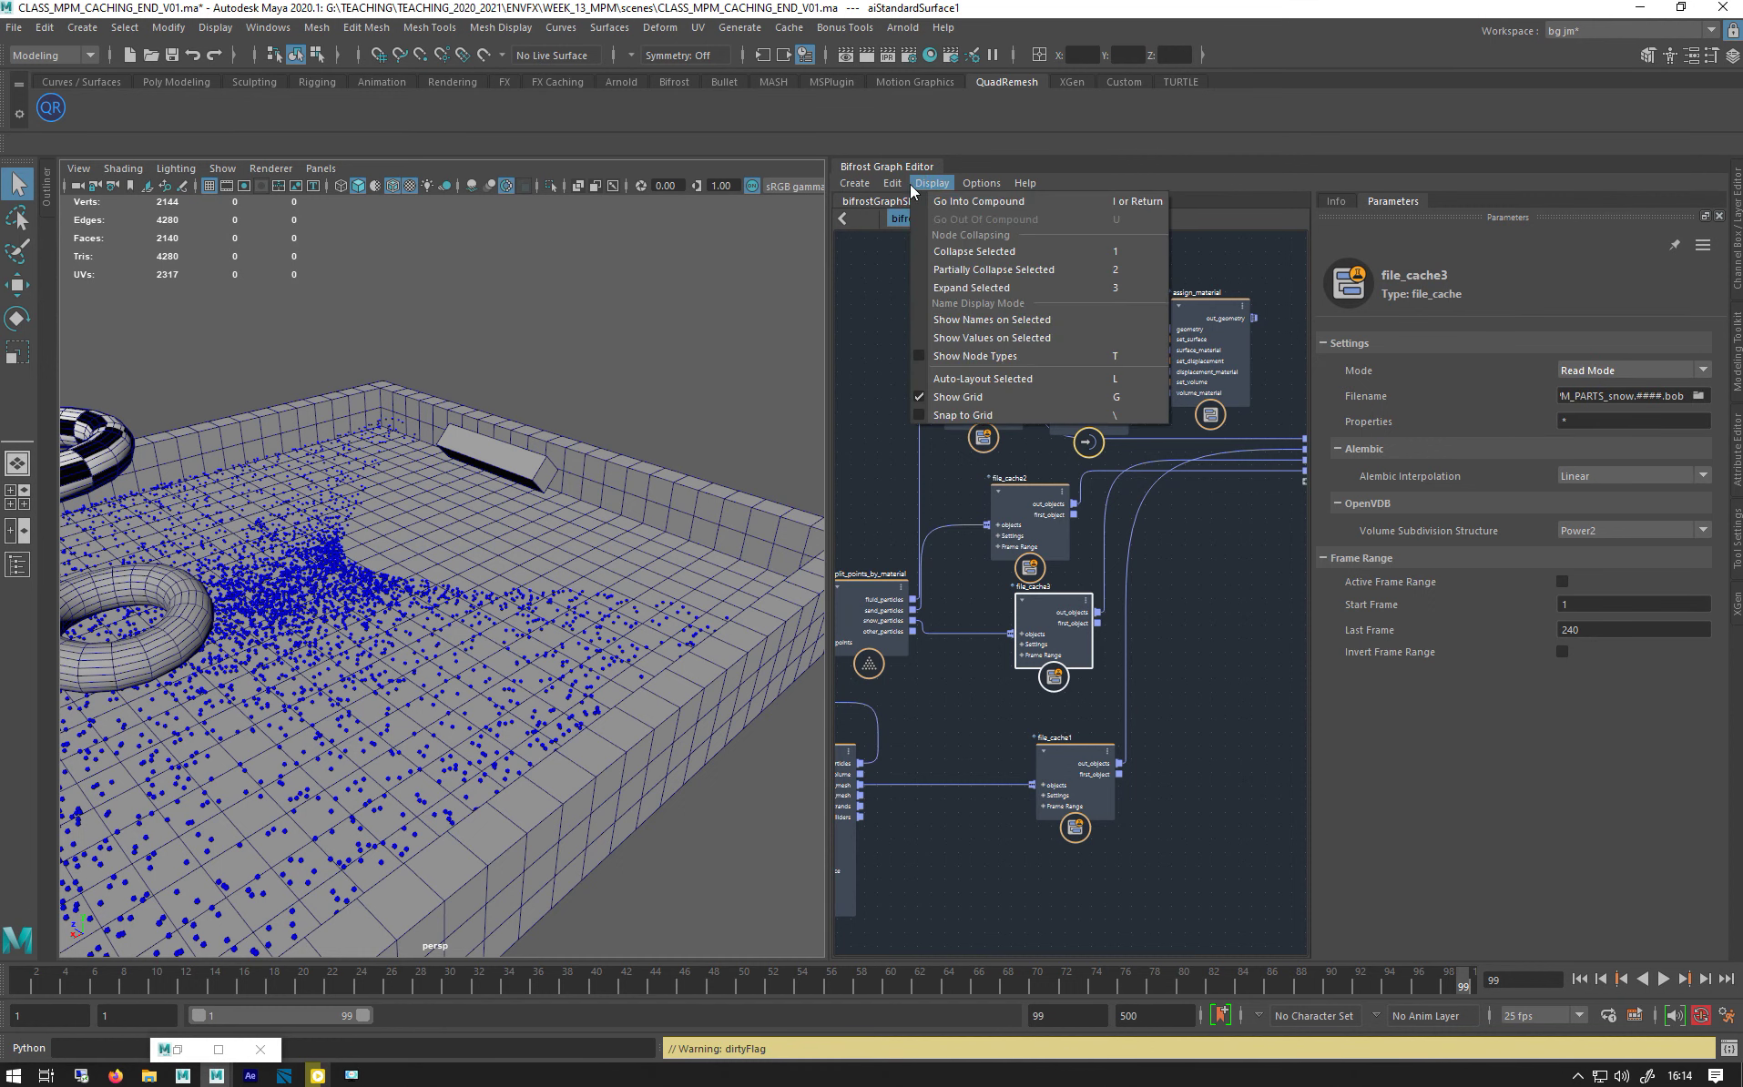
mouse_move(896, 189)
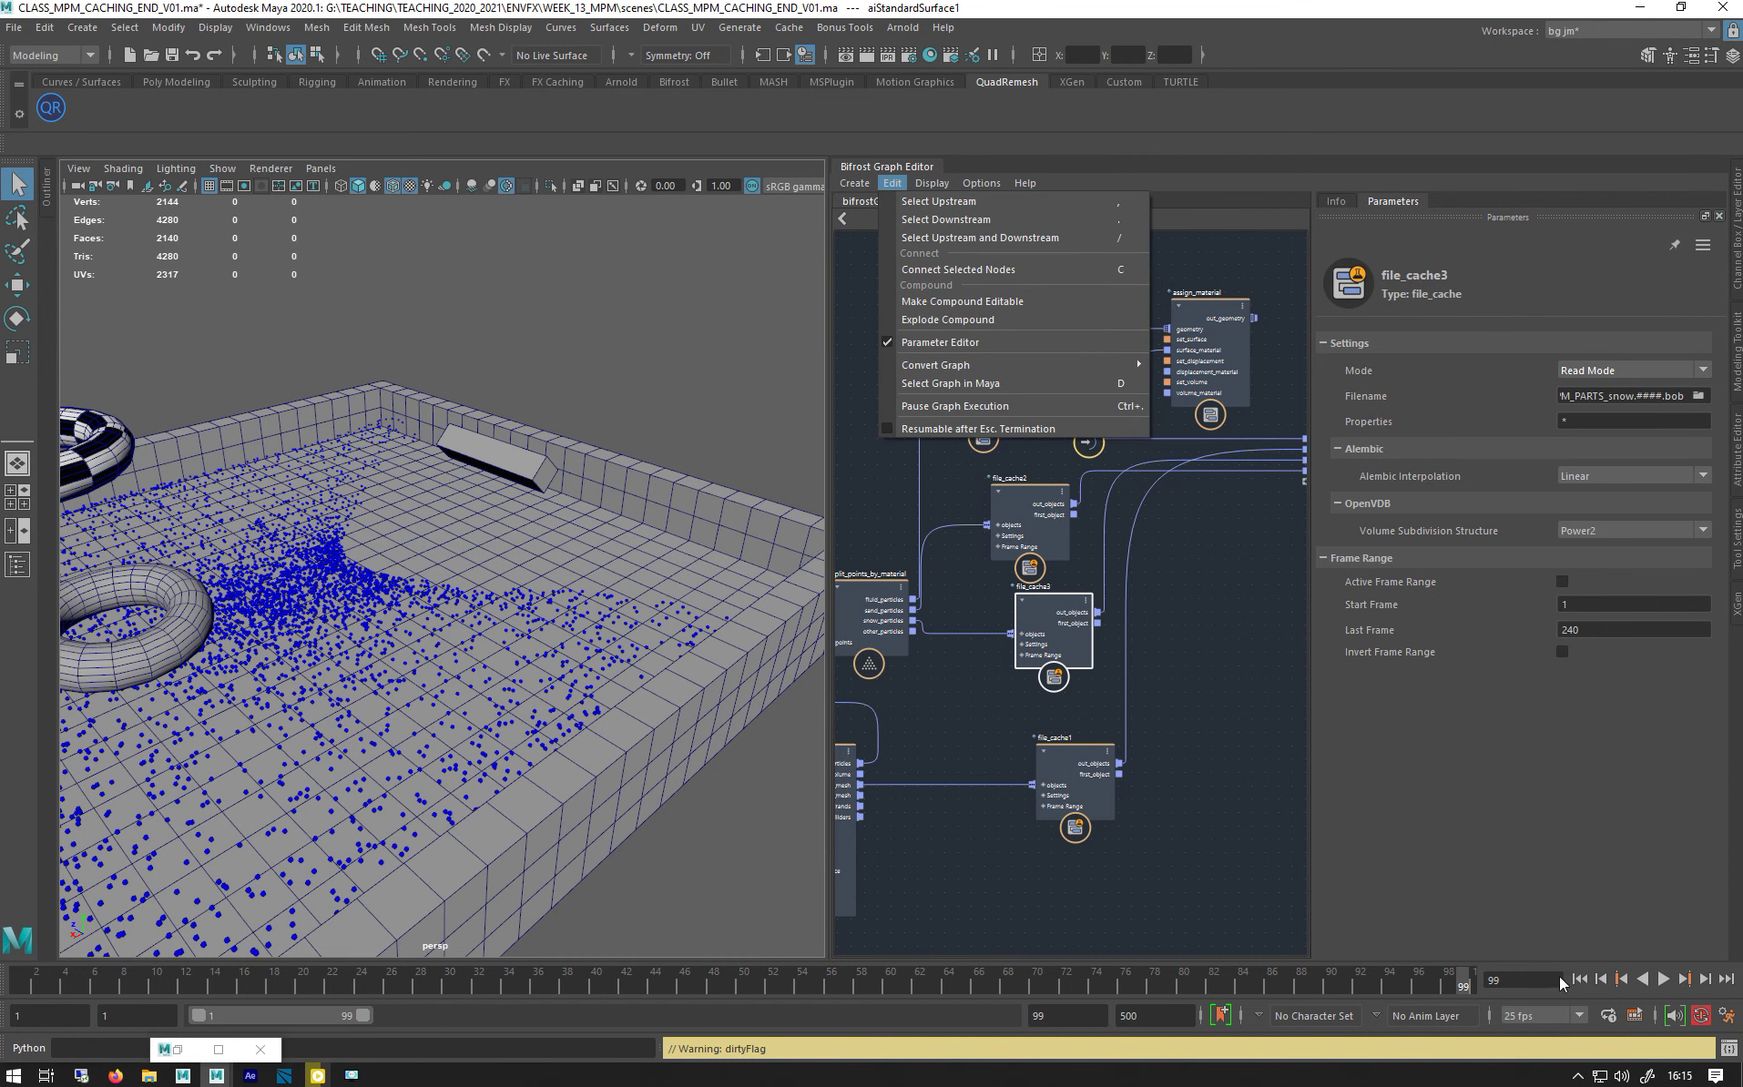
left_click(1587, 976)
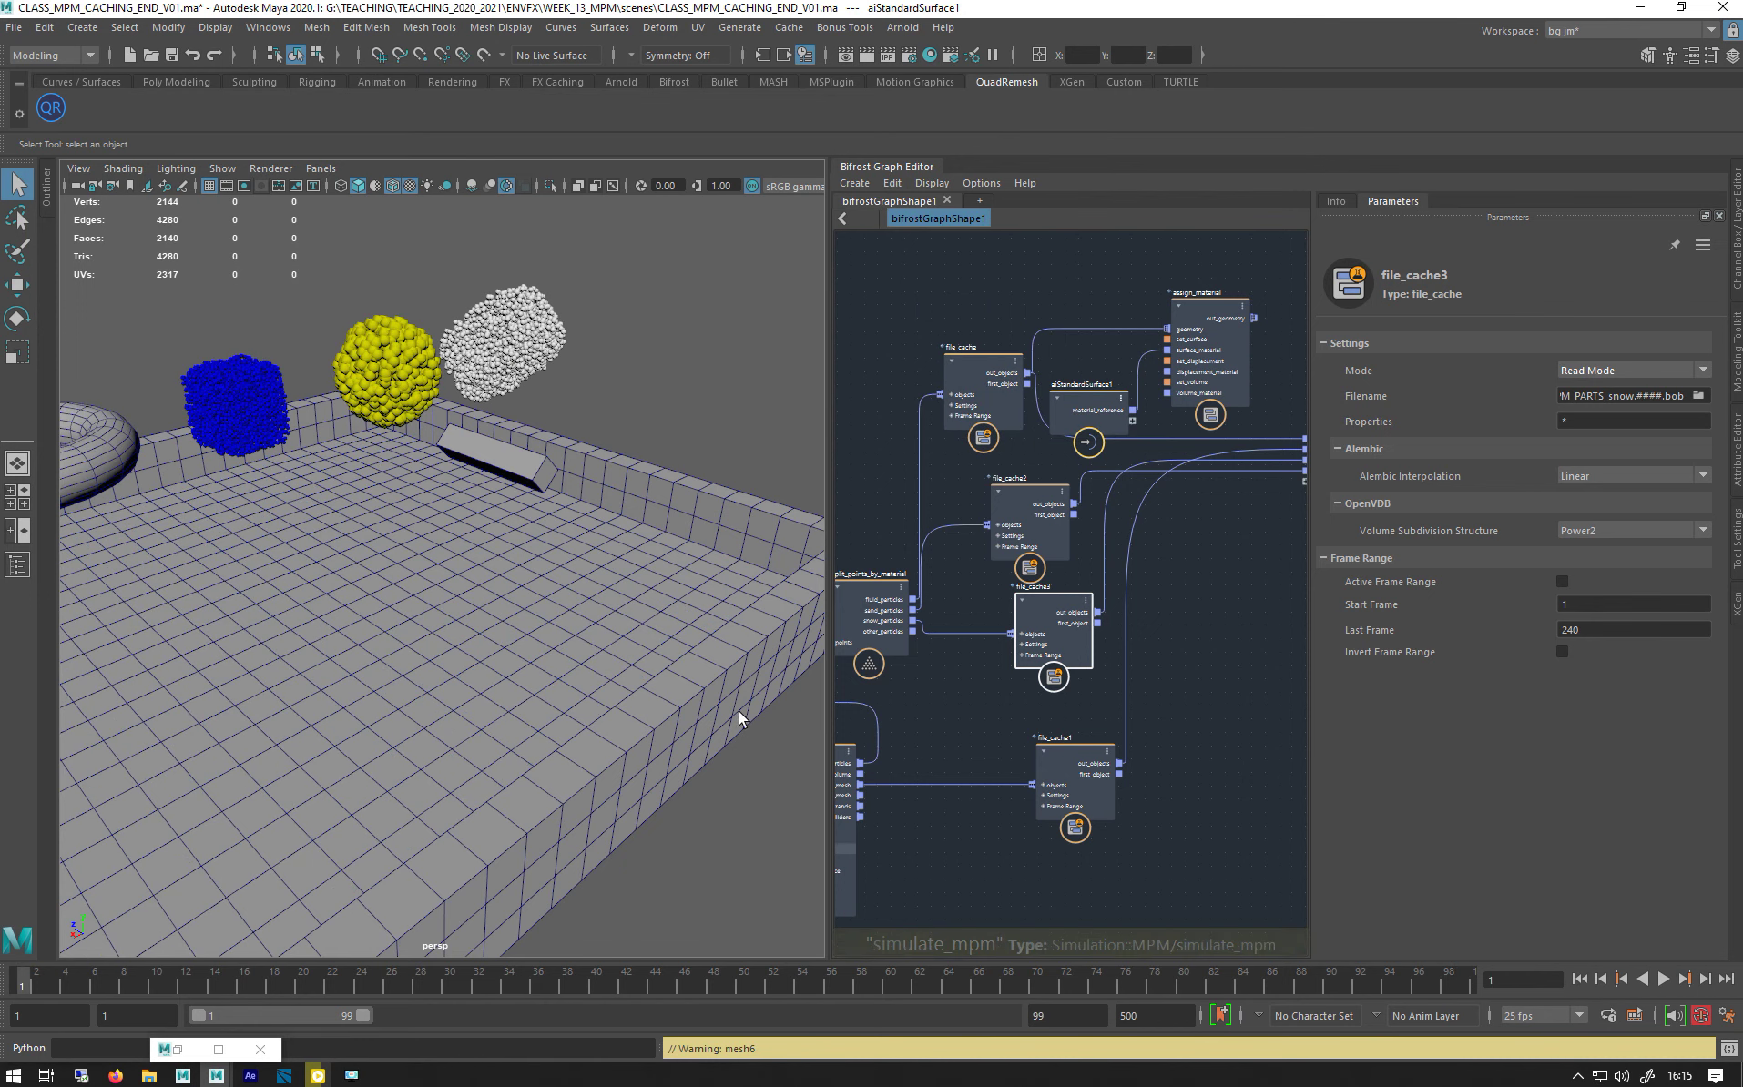
- Widen the Bifrost graph area and automatically lay out all of its nodes
middle_click_drag(1000, 308, 947, 334, "alt")
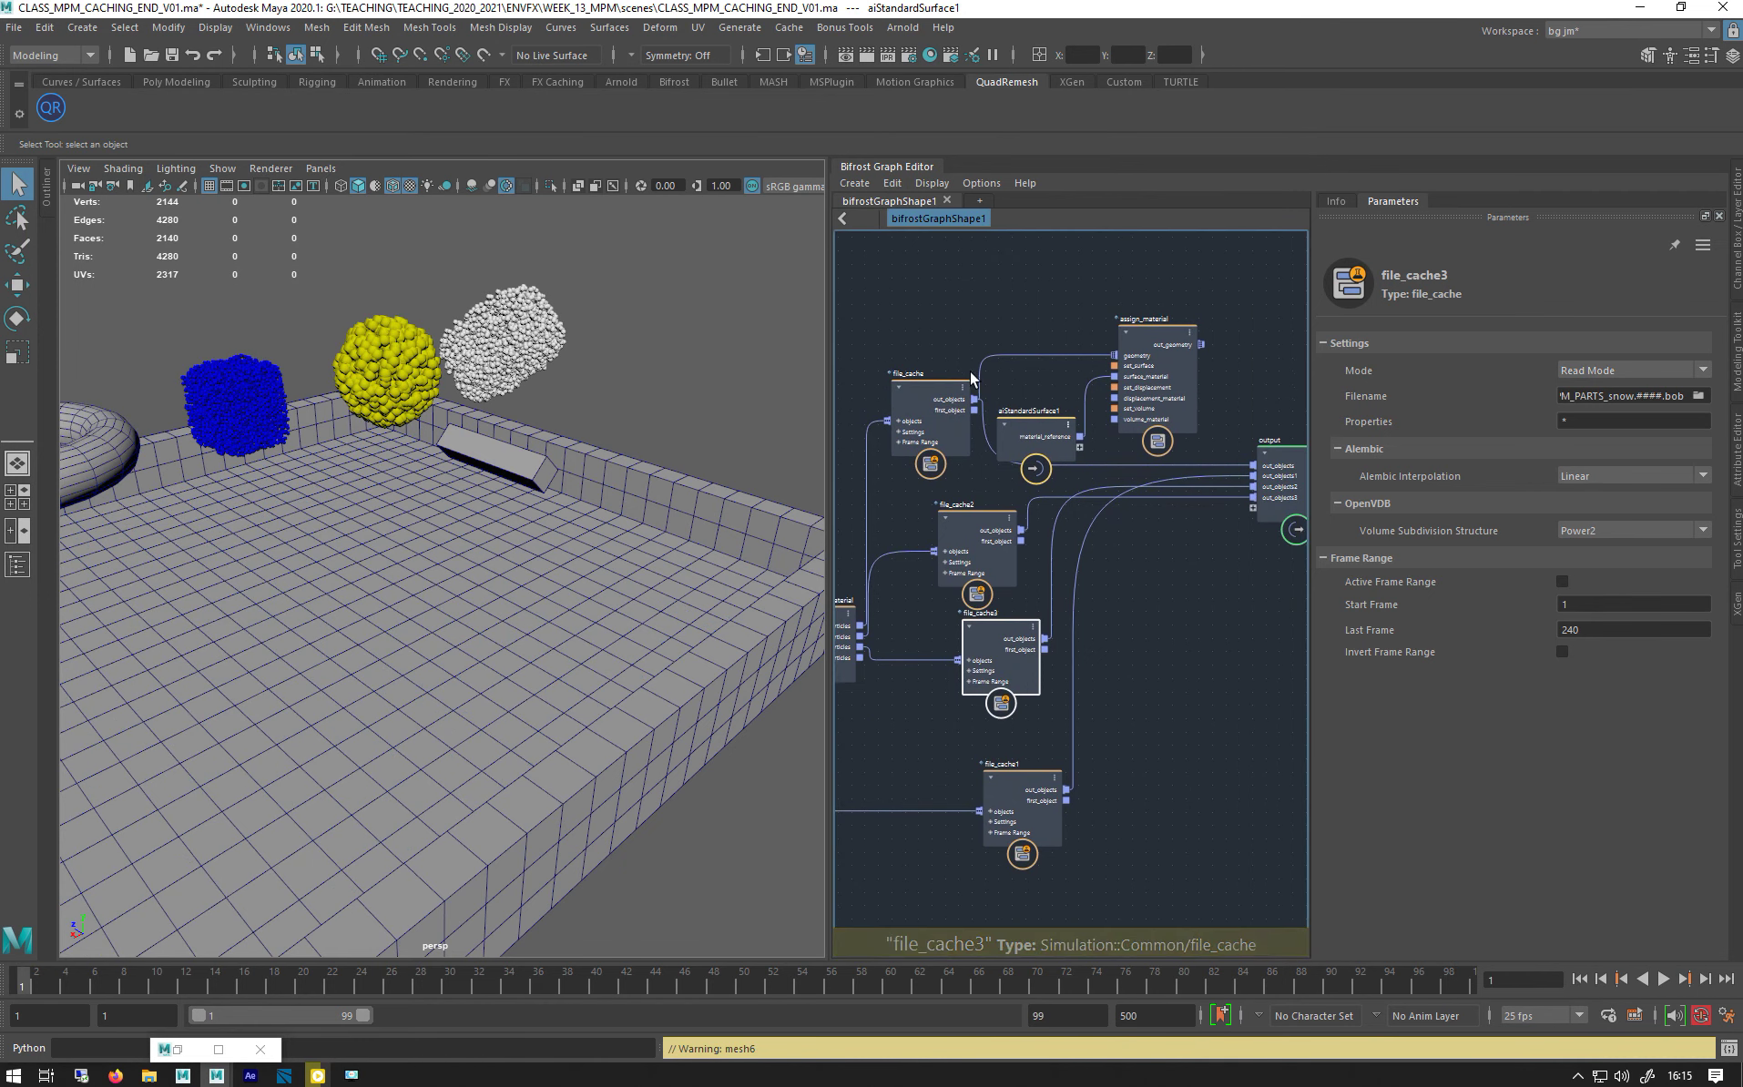
left_click(1188, 568)
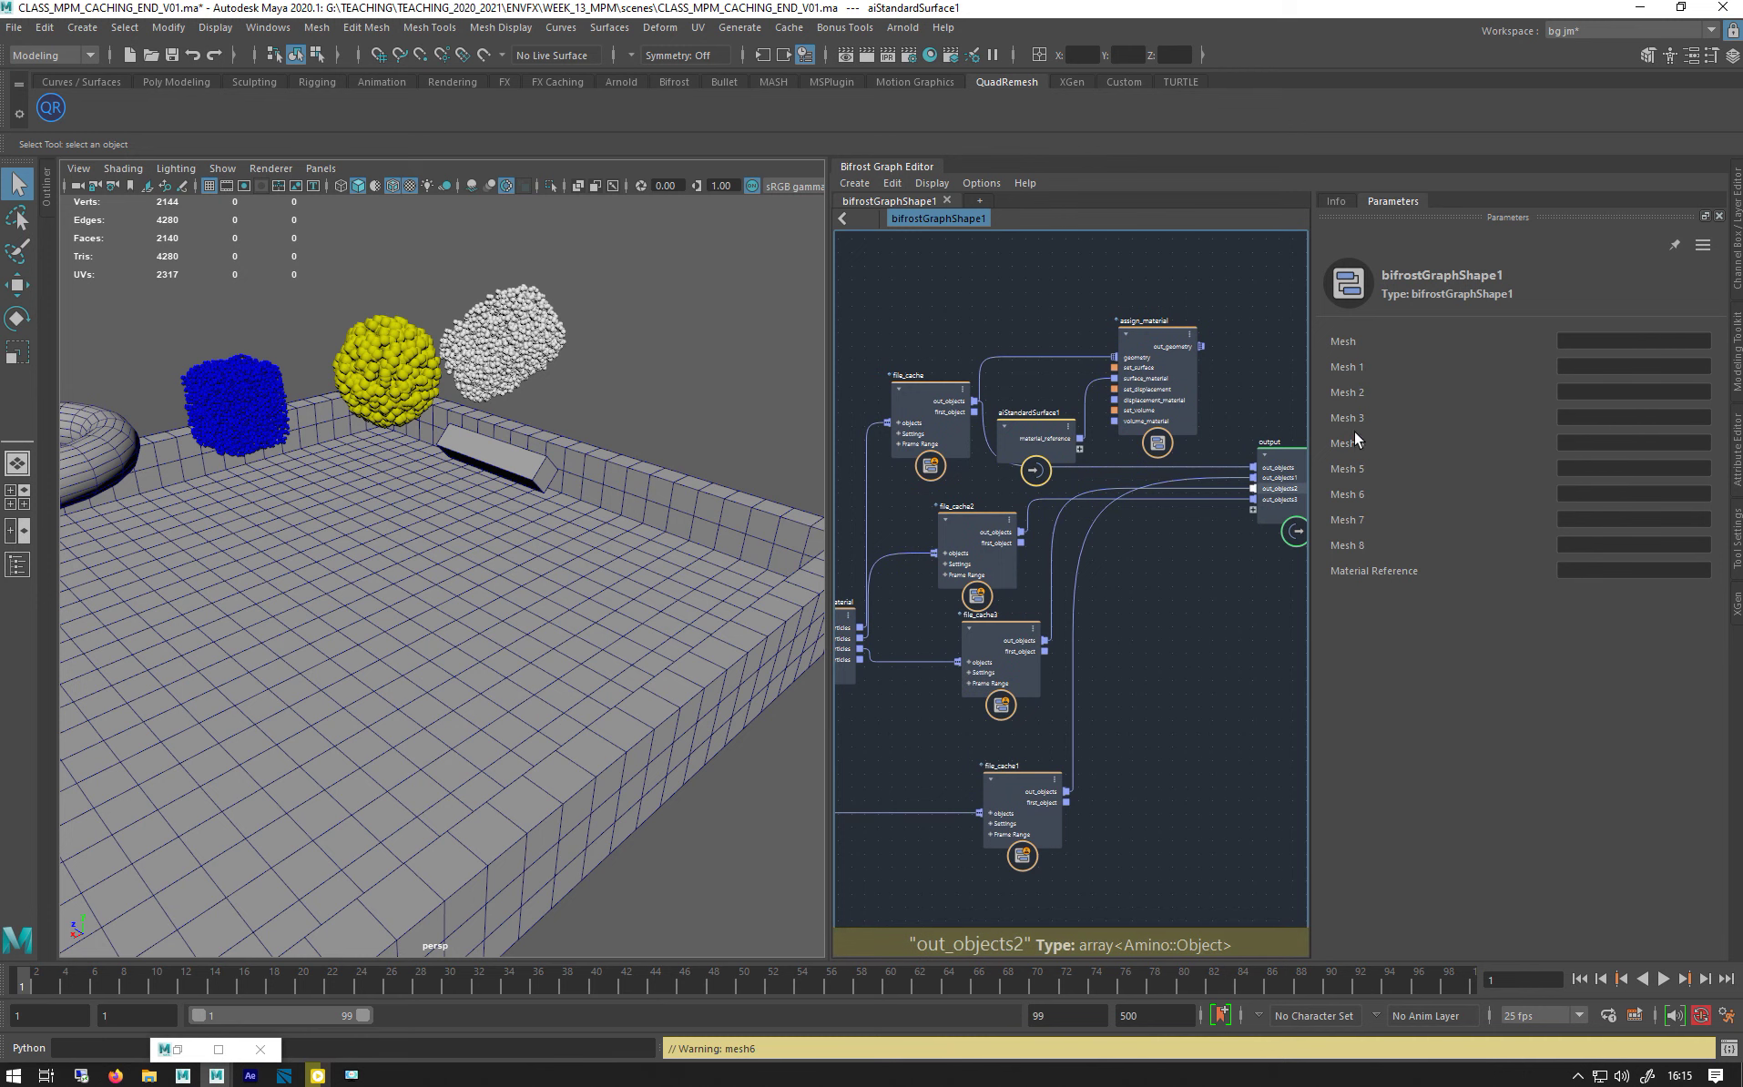
left_click_drag(1312, 530, 1531, 533)
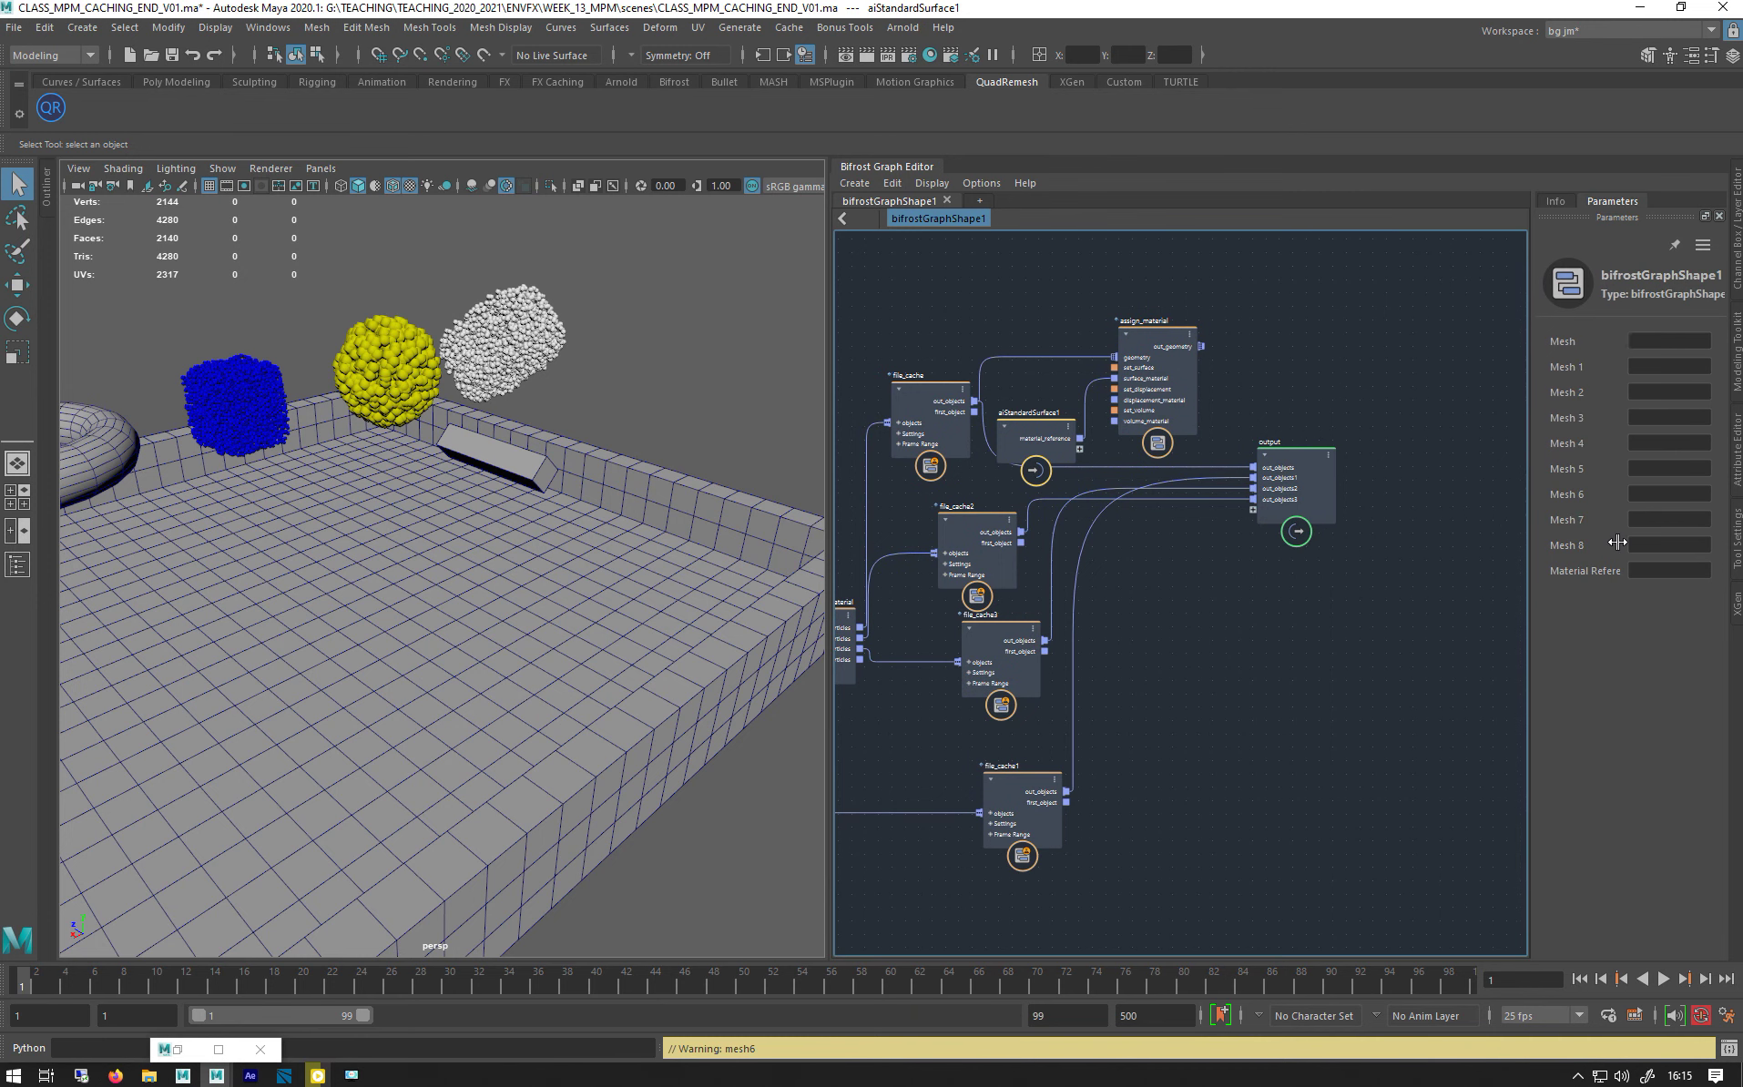
key("l")
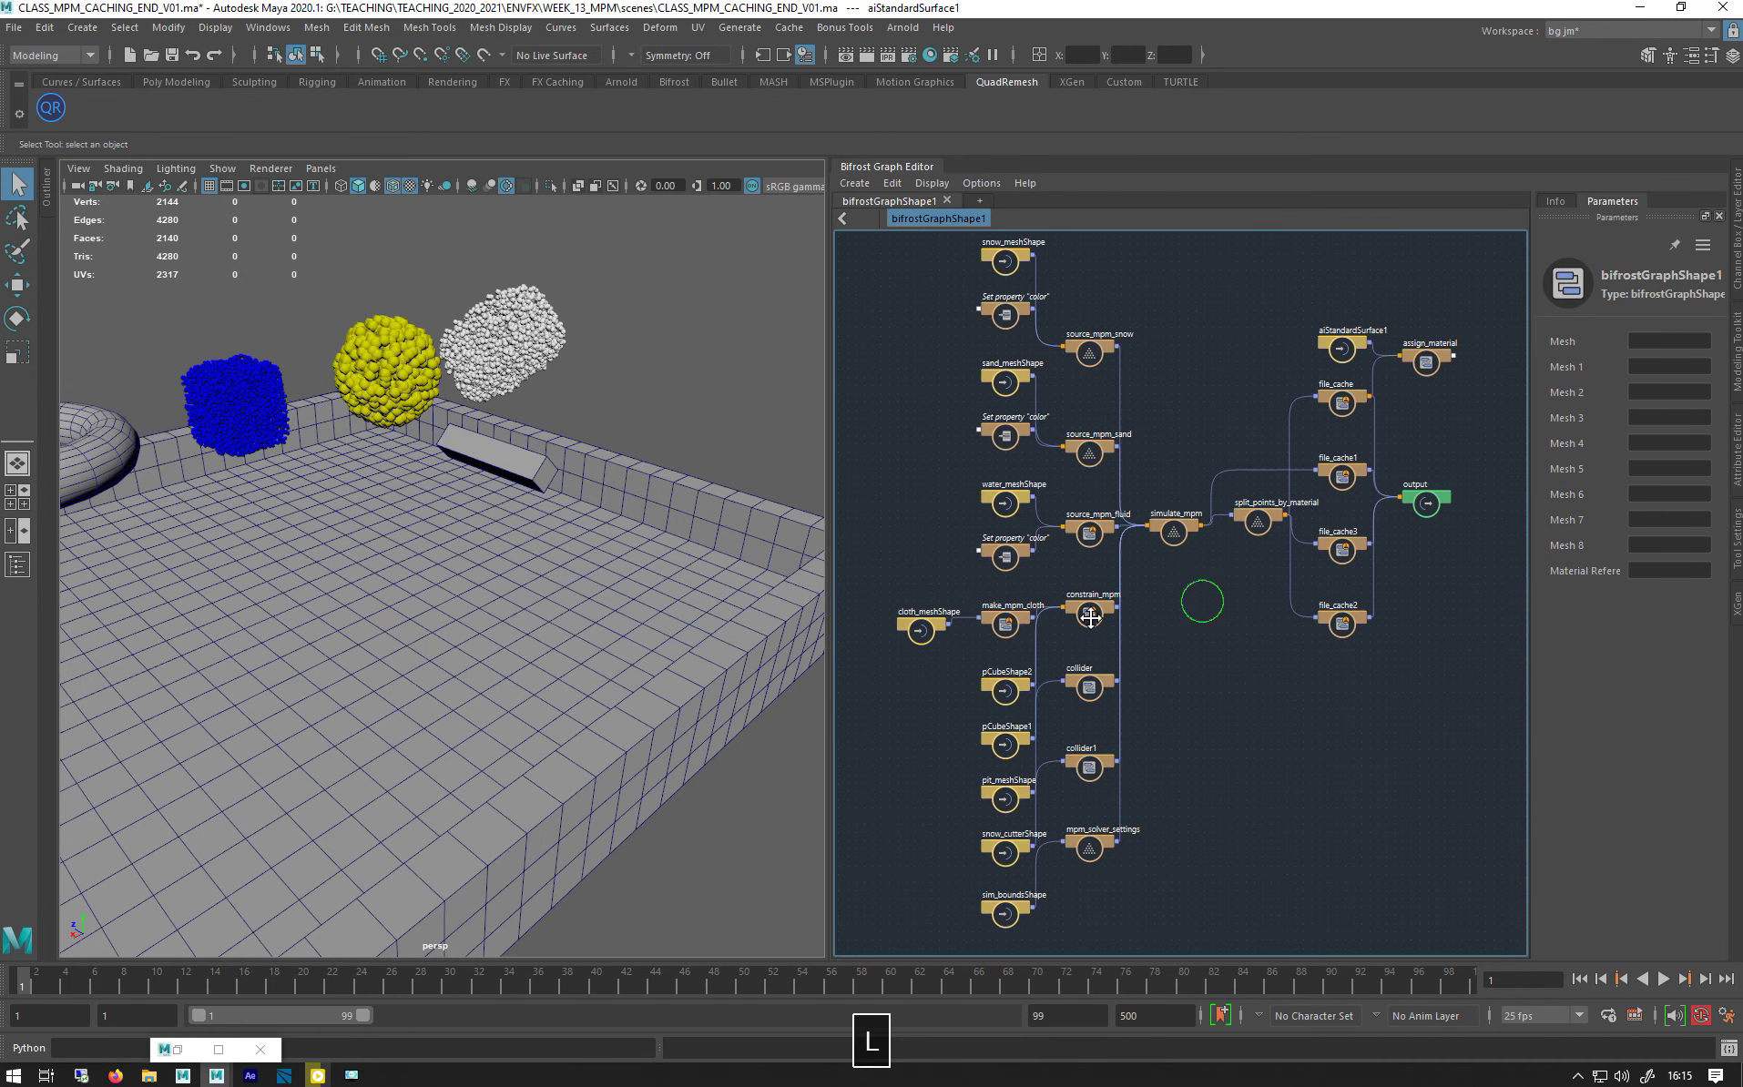
- Spread out the split_points_by_material, output, assign_material and aiStandardSurface1 nodes around the file cache nodes
middle_click_drag(1258, 576, 1037, 630)
left_click_drag(1045, 583, 999, 496)
left_click_drag(1211, 554, 1340, 564)
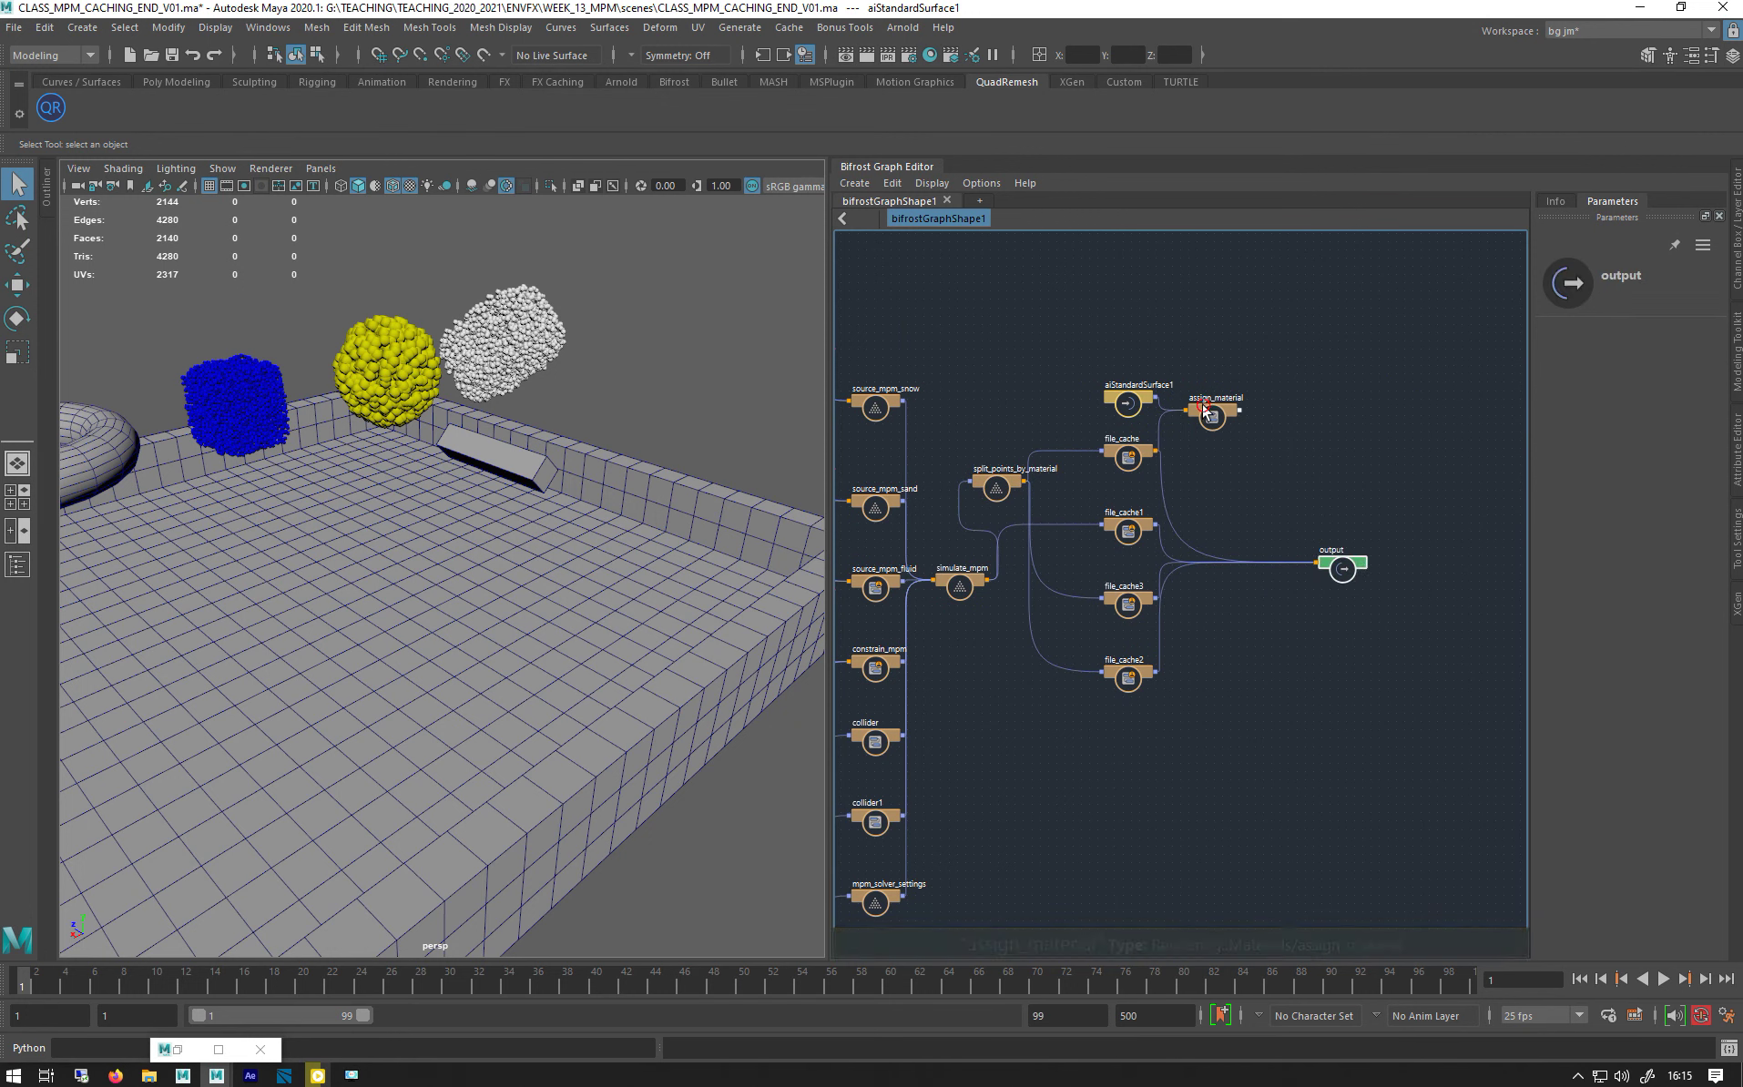
left_click_drag(1211, 414, 1285, 389)
left_click_drag(1134, 390, 1097, 338)
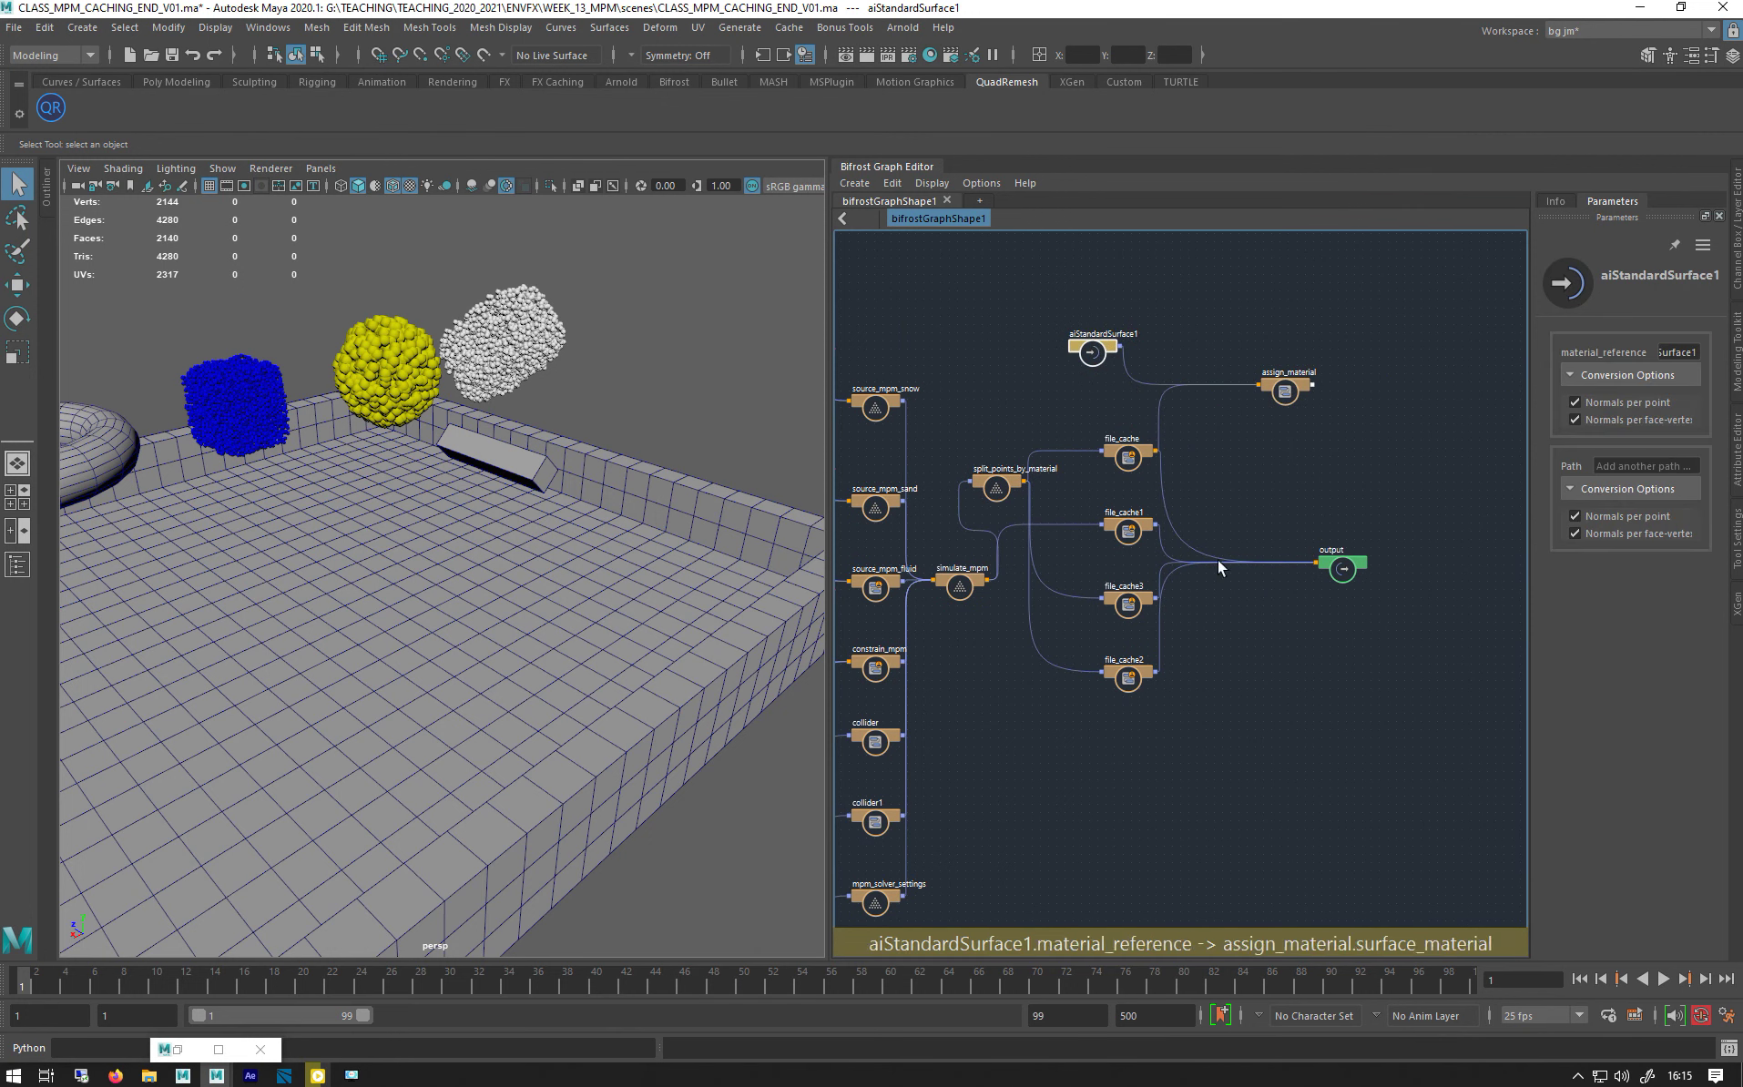
- Examine the file_cache node's parameters and the connections from the cache nodes to the output node
left_click(1136, 455)
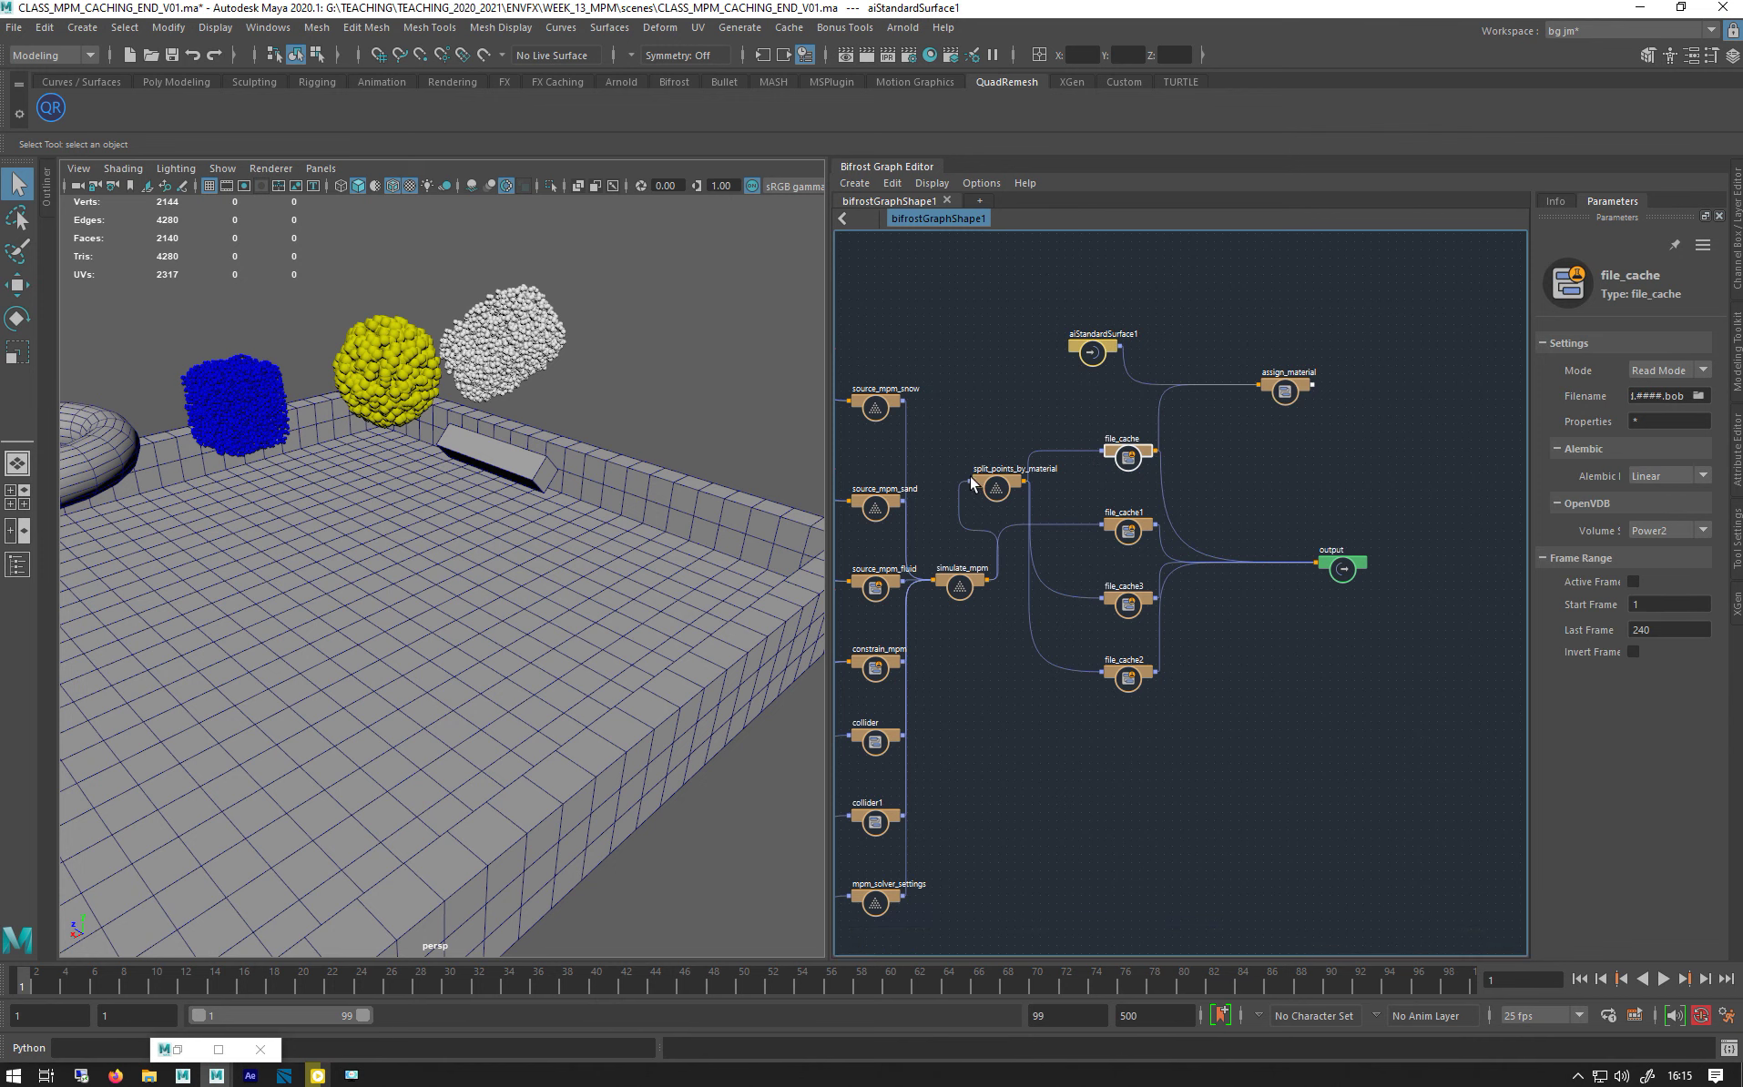
left_click(982, 479)
scroll(1089, 567, "up", 3)
left_click_drag(932, 469, 920, 467)
left_click(1133, 404)
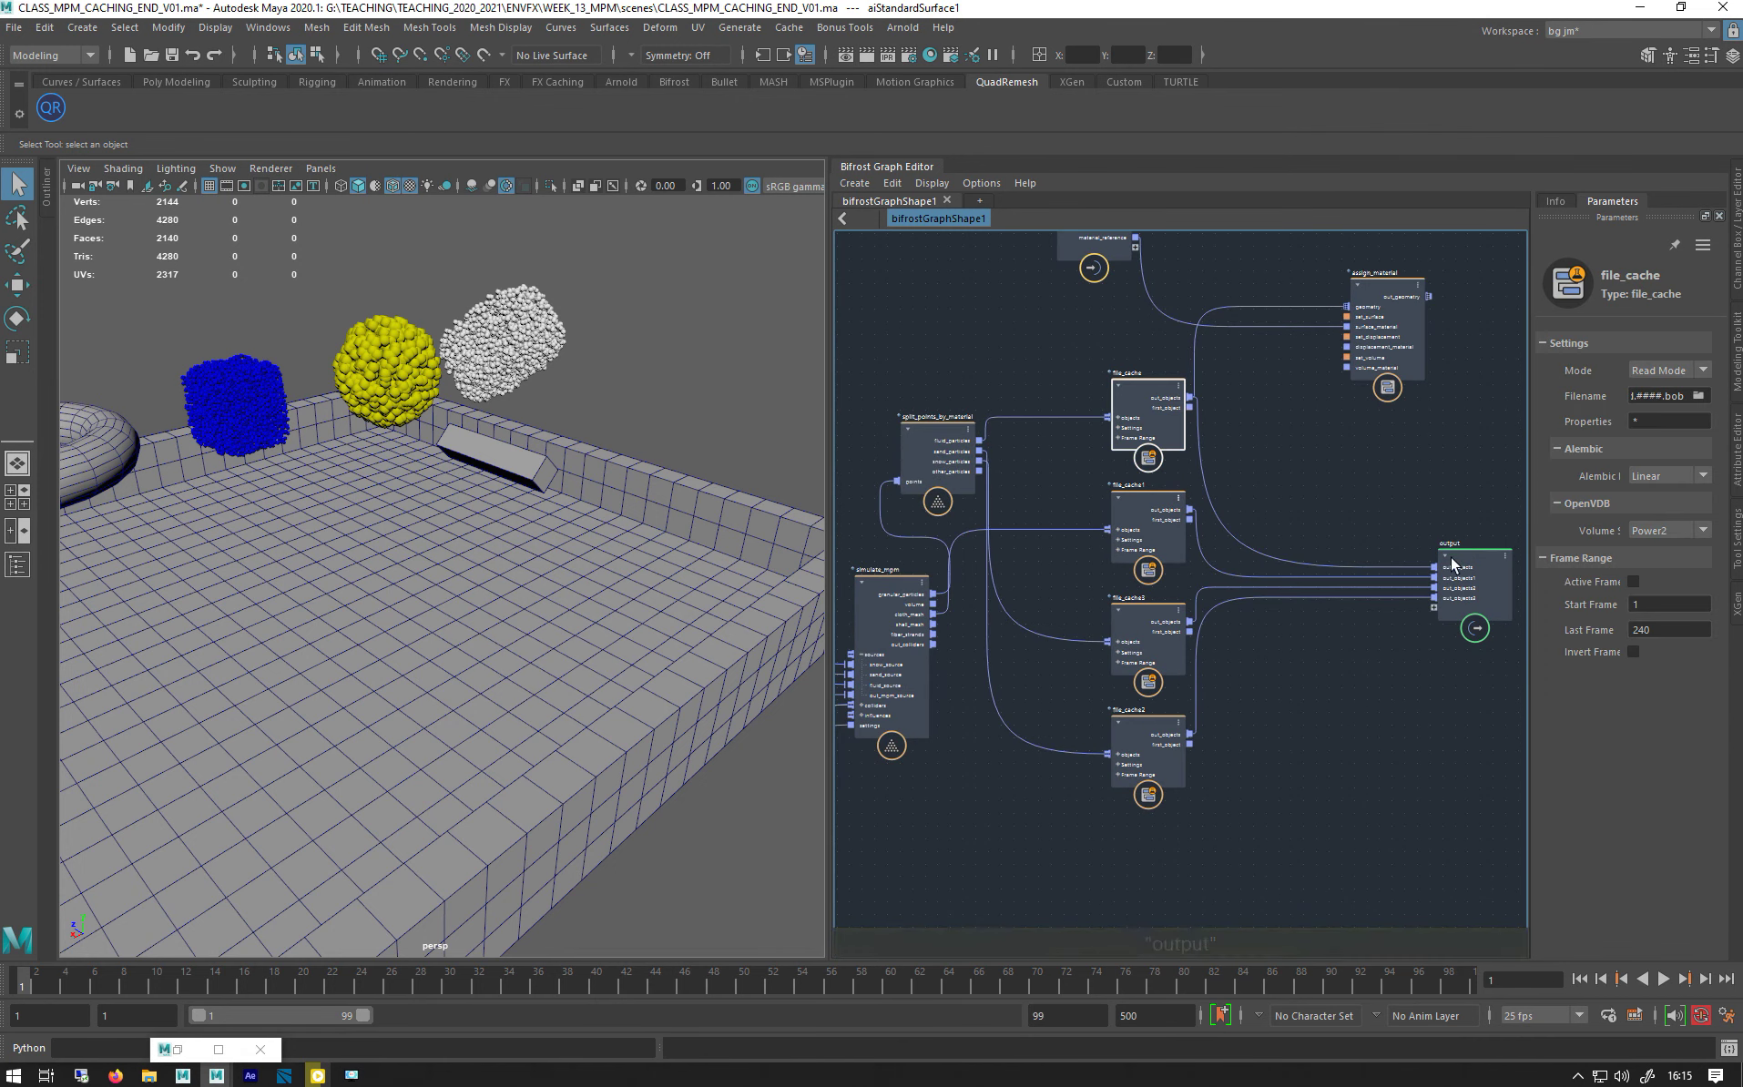
scroll(1378, 541, "up", 2)
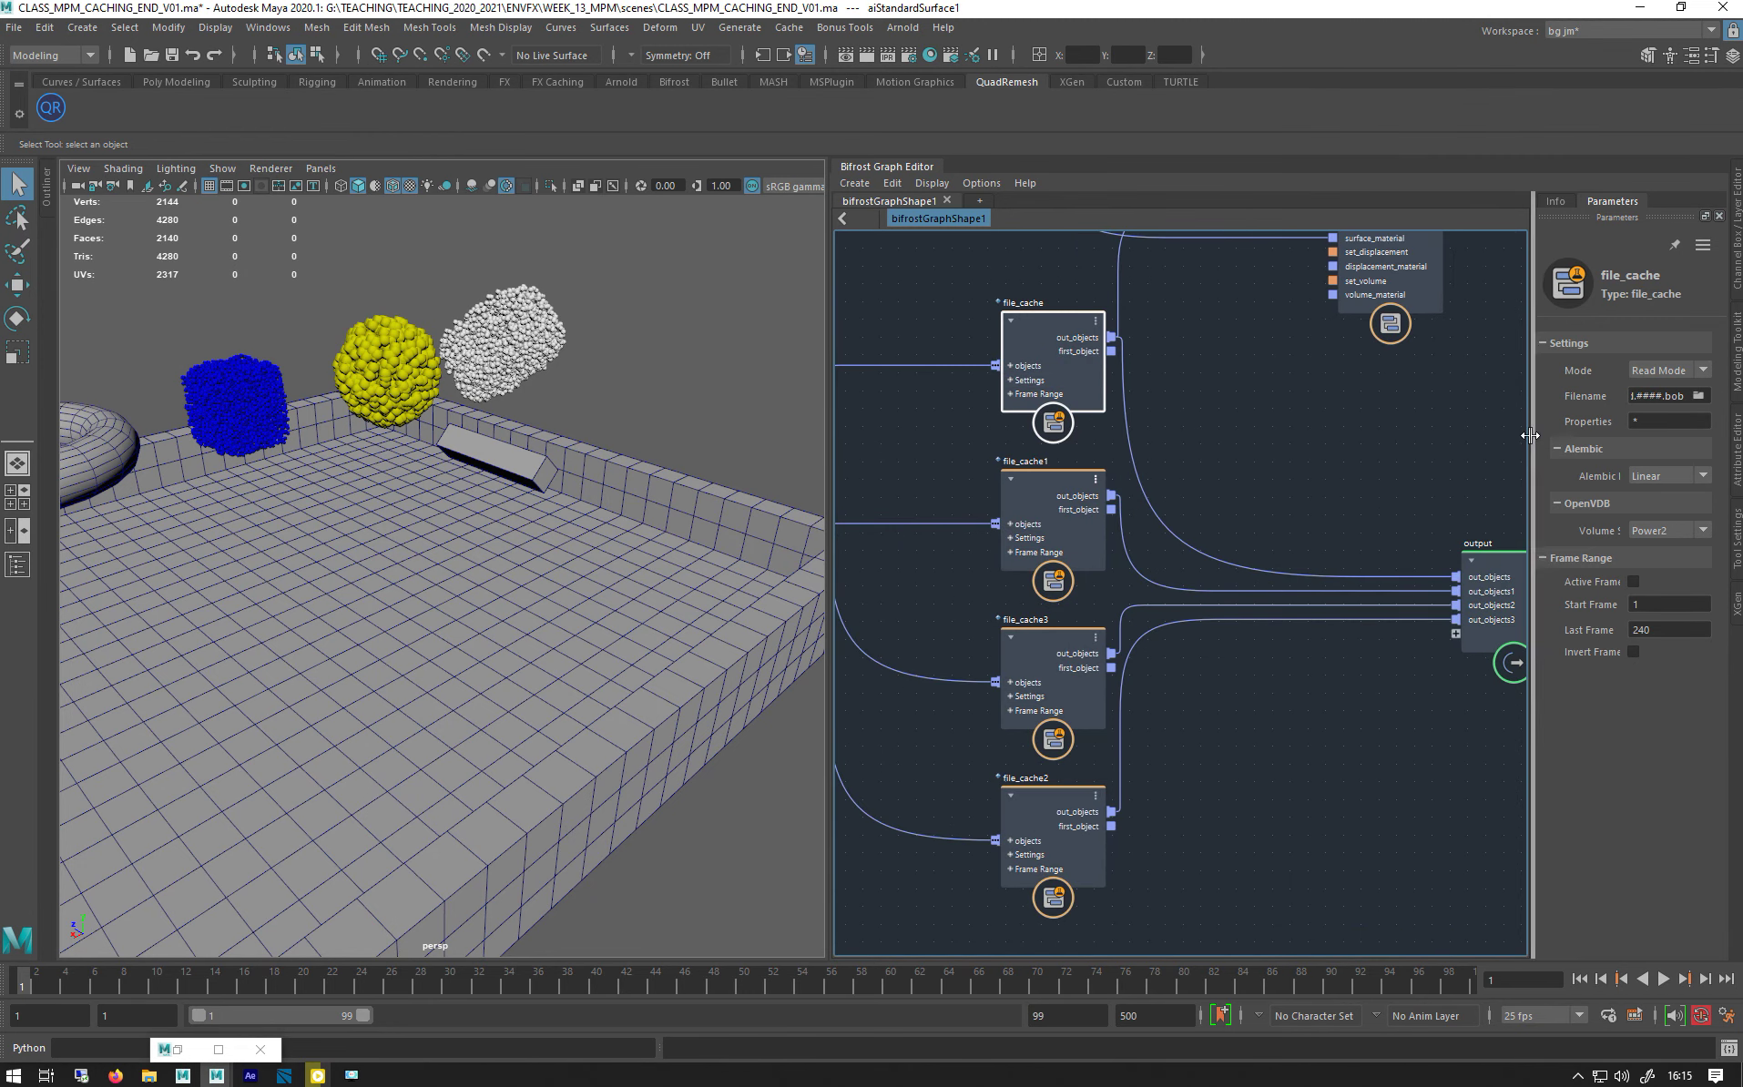
- Disconnect file_cache's out_objects from the output node and reconnect it to the same input
left_click_drag(1530, 436, 1457, 433)
middle_click_drag(1209, 436, 1020, 398)
left_click_drag(1233, 536, 1168, 498)
left_click_drag(924, 296, 1286, 537)
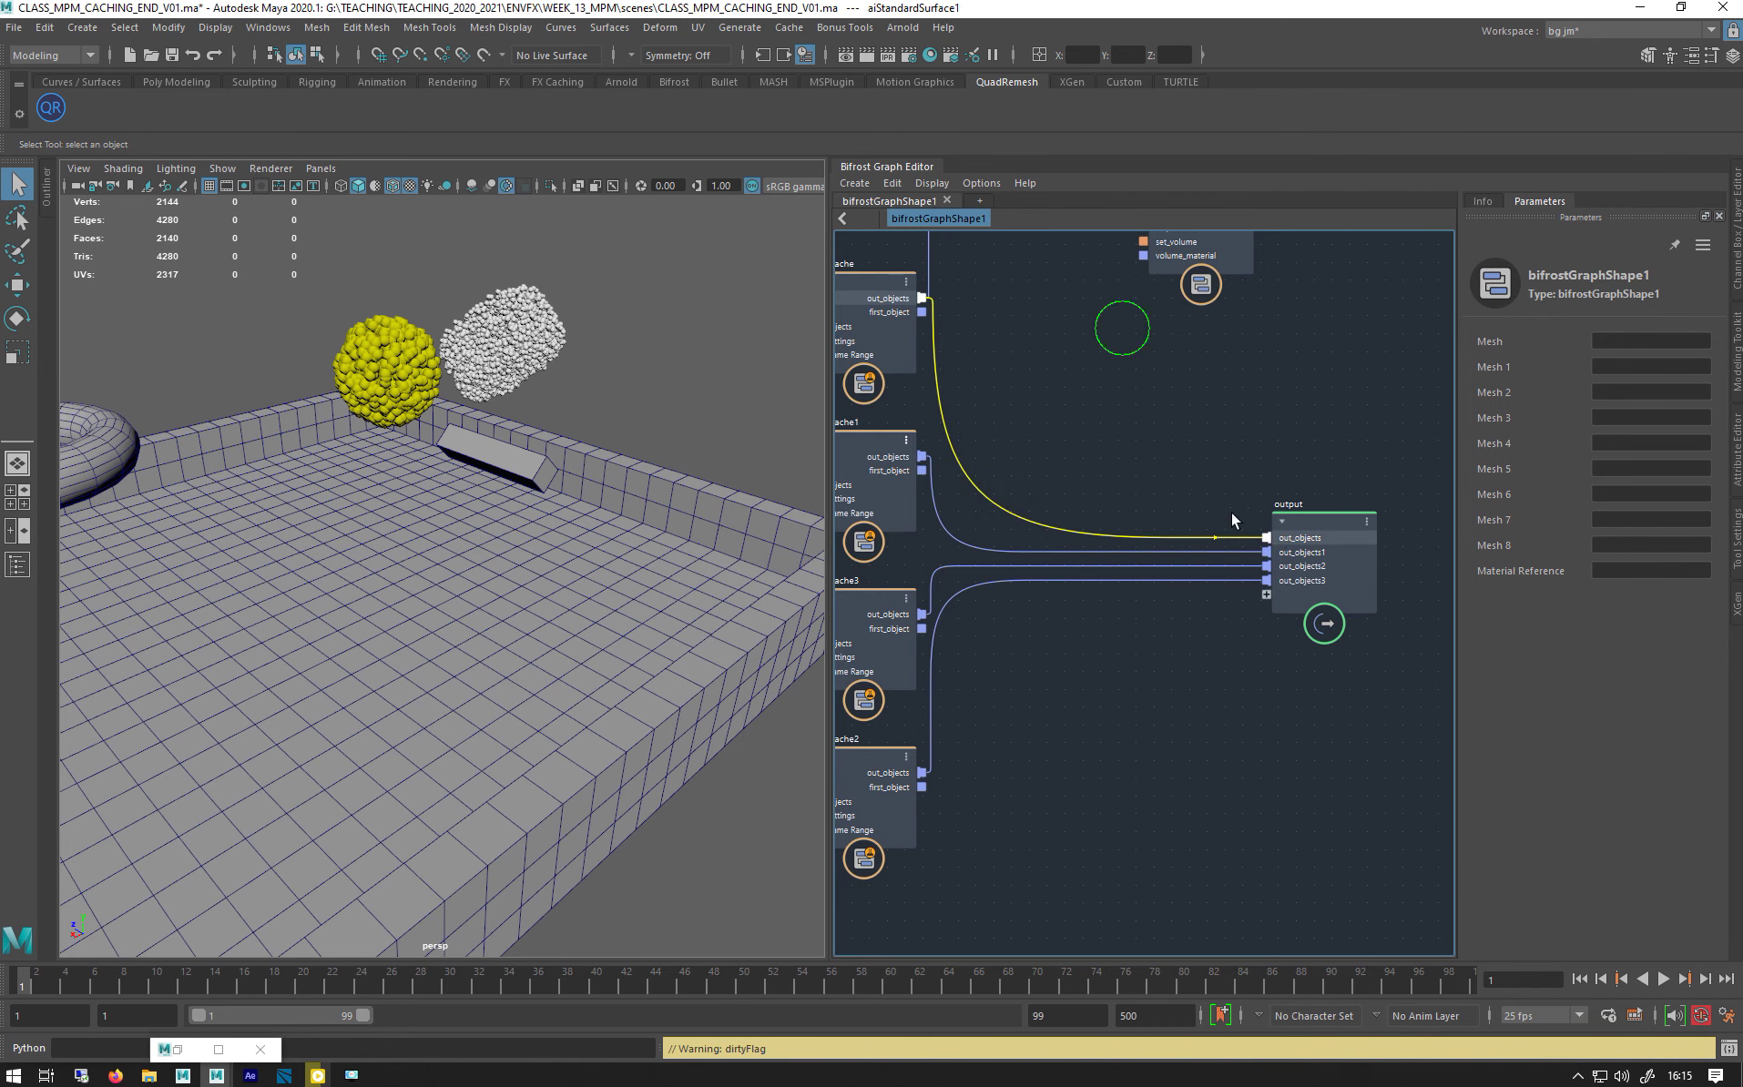
- Reposition assign_material and aiStandardSurface1 between the file_cache node and the output node
middle_click_drag(1232, 515, 1351, 703, "alt")
left_click_drag(1305, 442, 1335, 604)
left_click_drag(907, 299, 1122, 423)
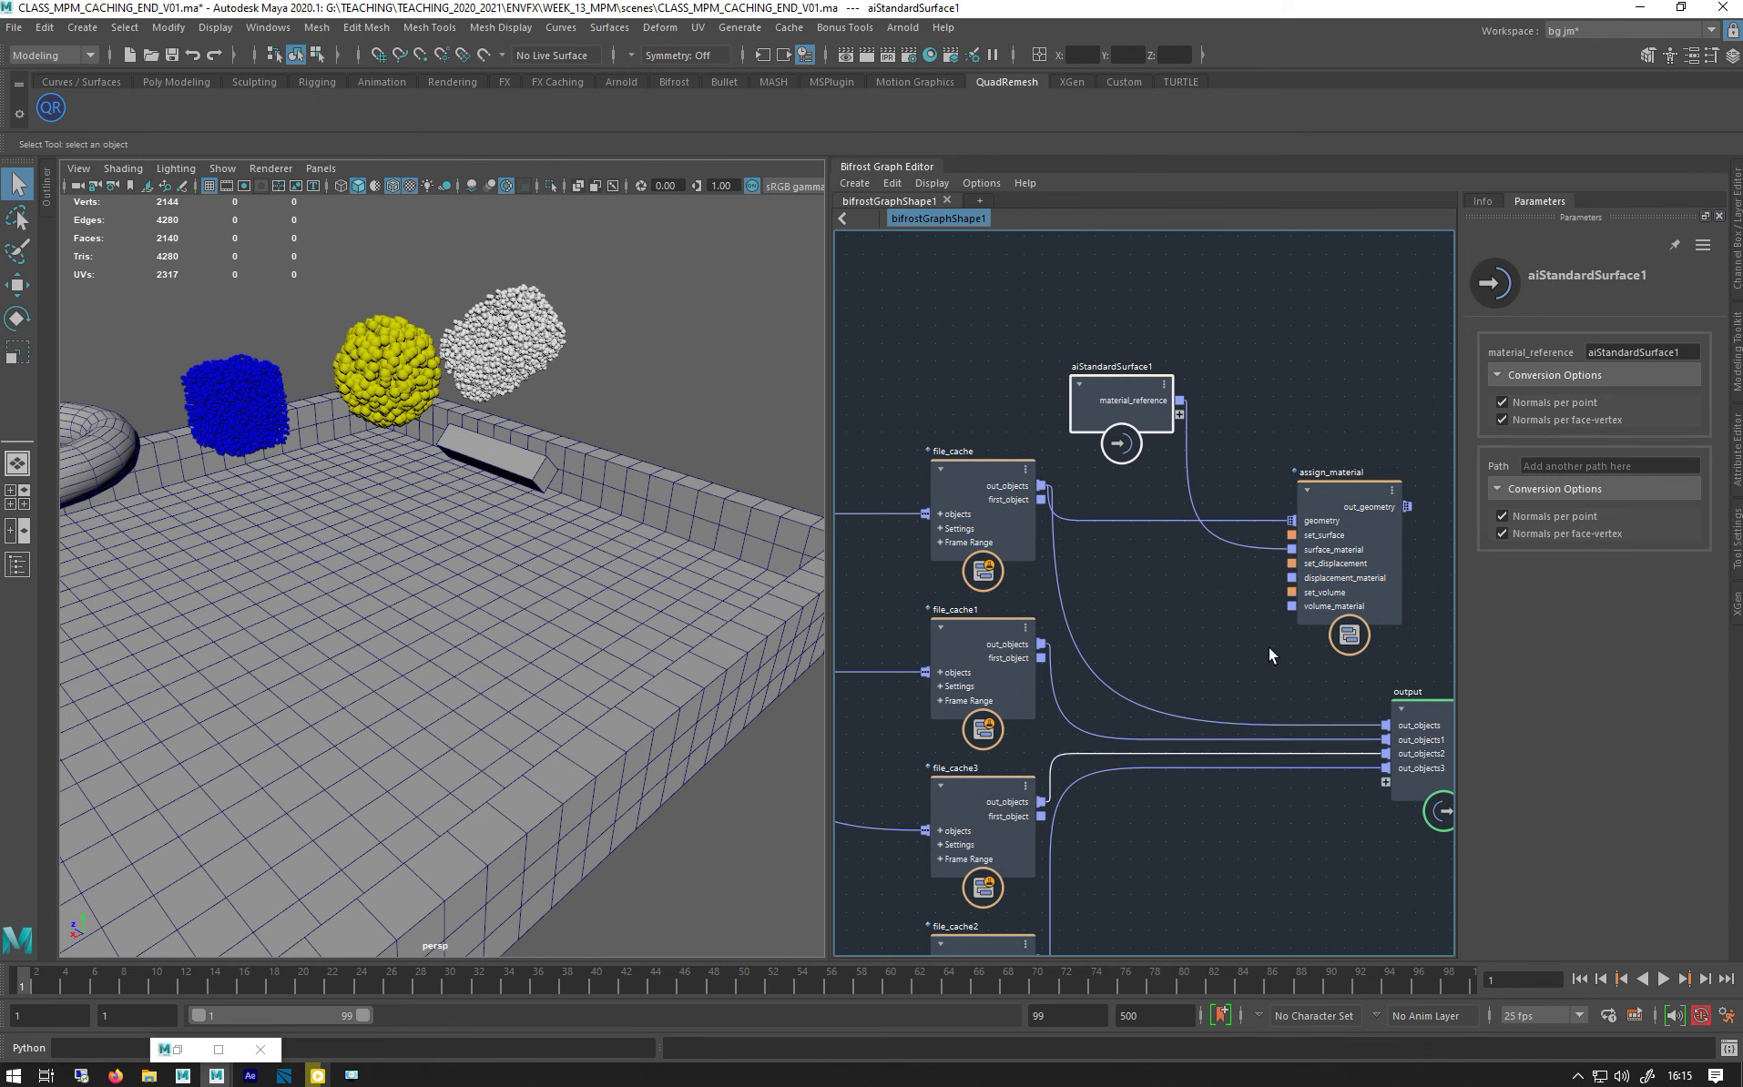
left_click_drag(1331, 533, 1240, 598)
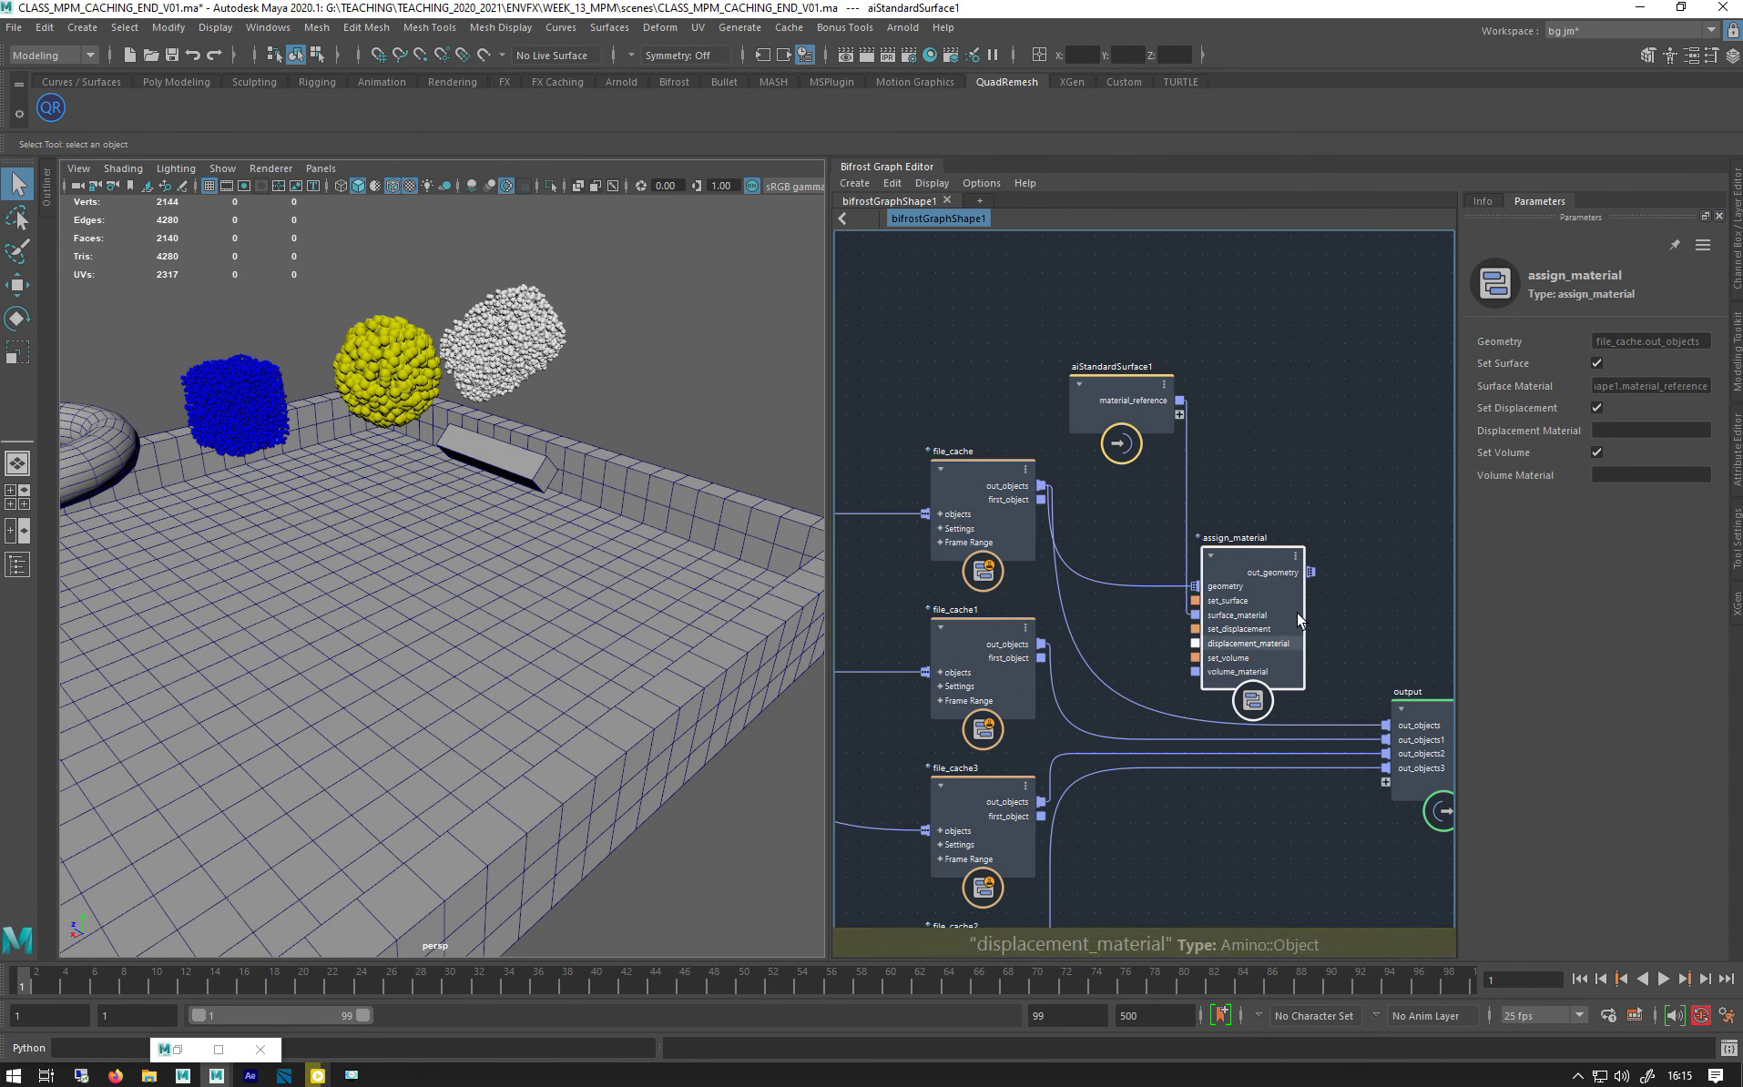
- Connect assign_material's out_geometry to the output node's out_objects input in place of the direct file_cache link
middle_click_drag(1270, 486, 1116, 372, "alt")
left_click_drag(1087, 480, 1231, 612)
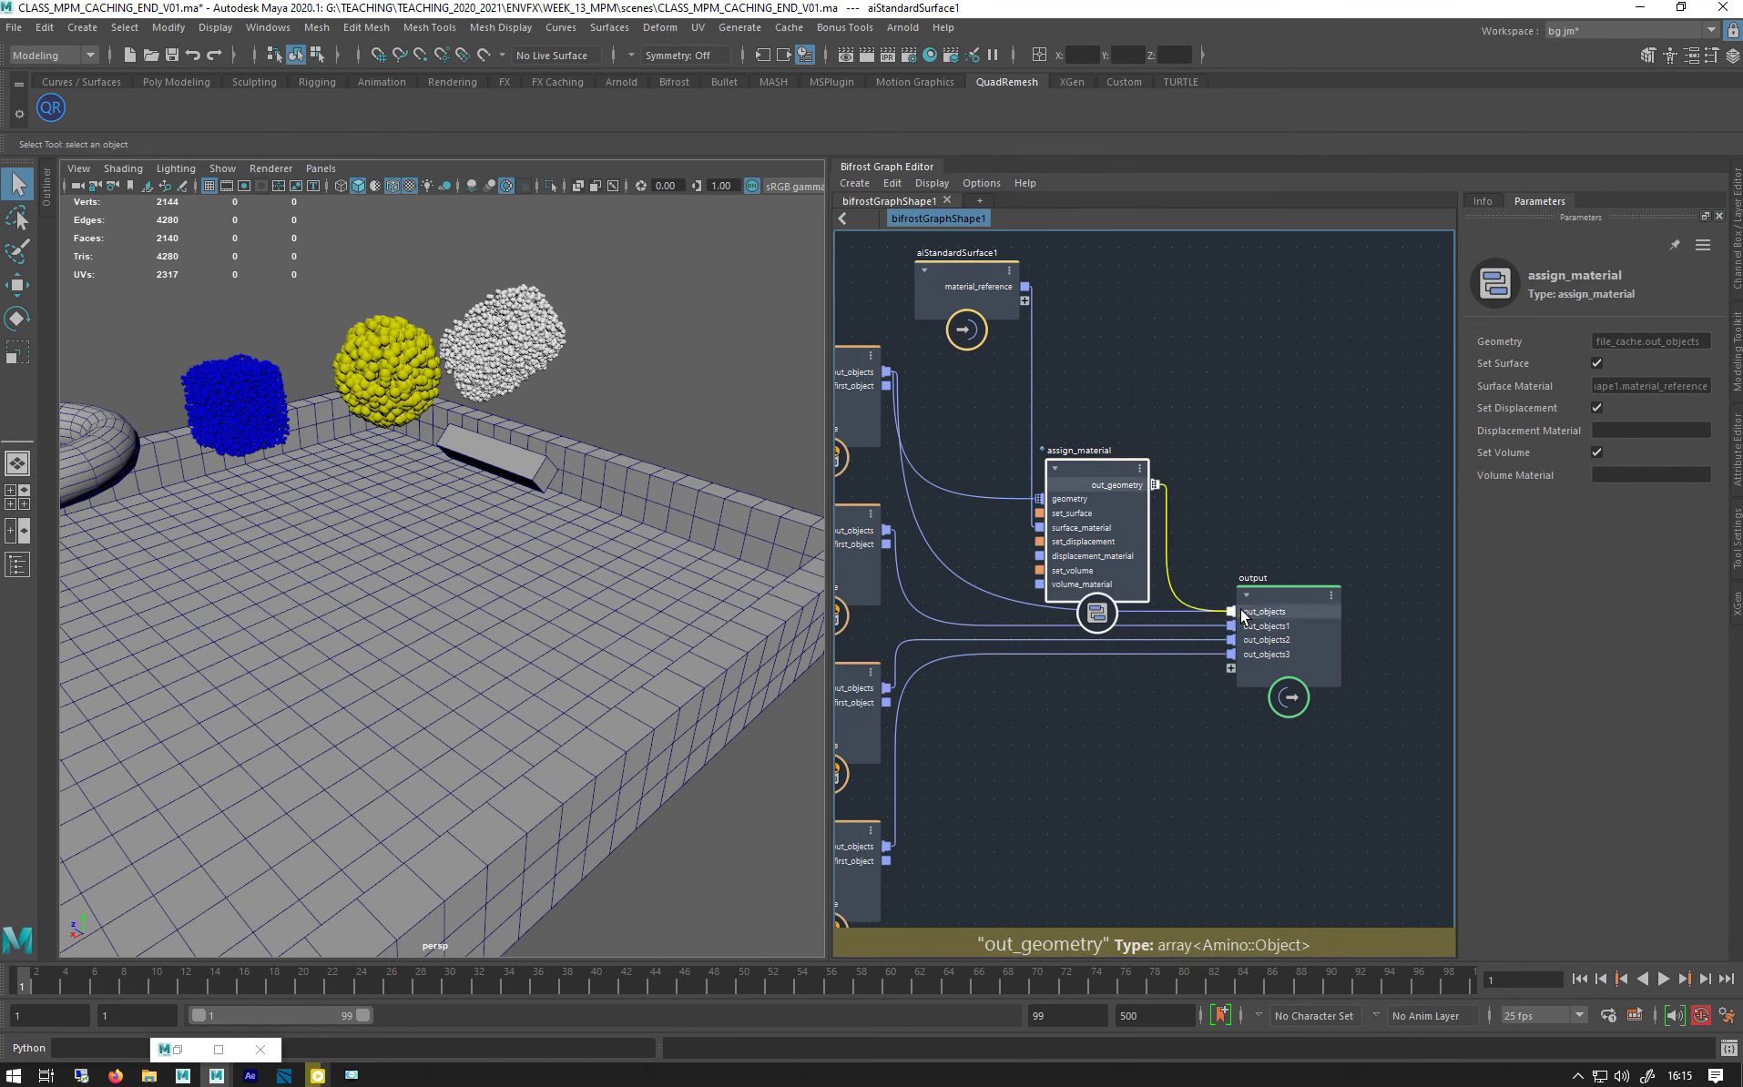
left_click_drag(933, 279, 949, 317)
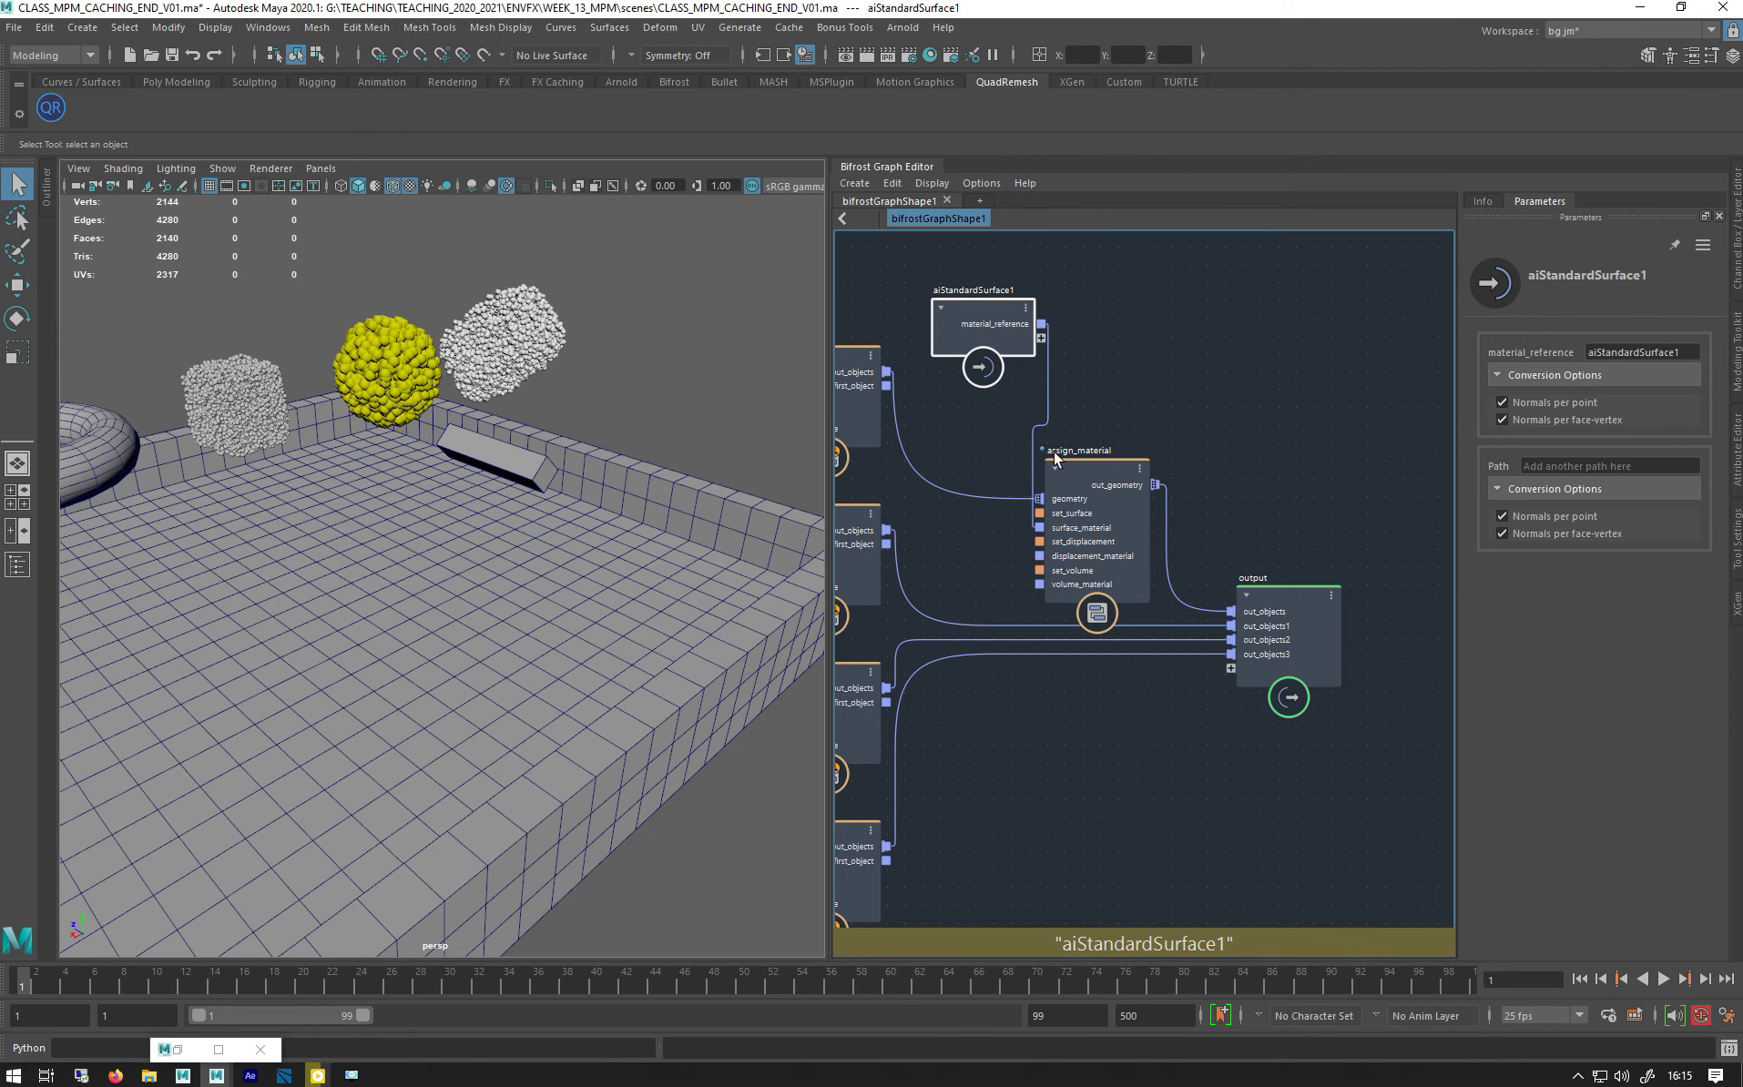
- Close the Arnold RenderView and rename the aiStandardSurface1 shader as aiStandardSurface1_liquid in the Hypershade
double_click(176, 1053)
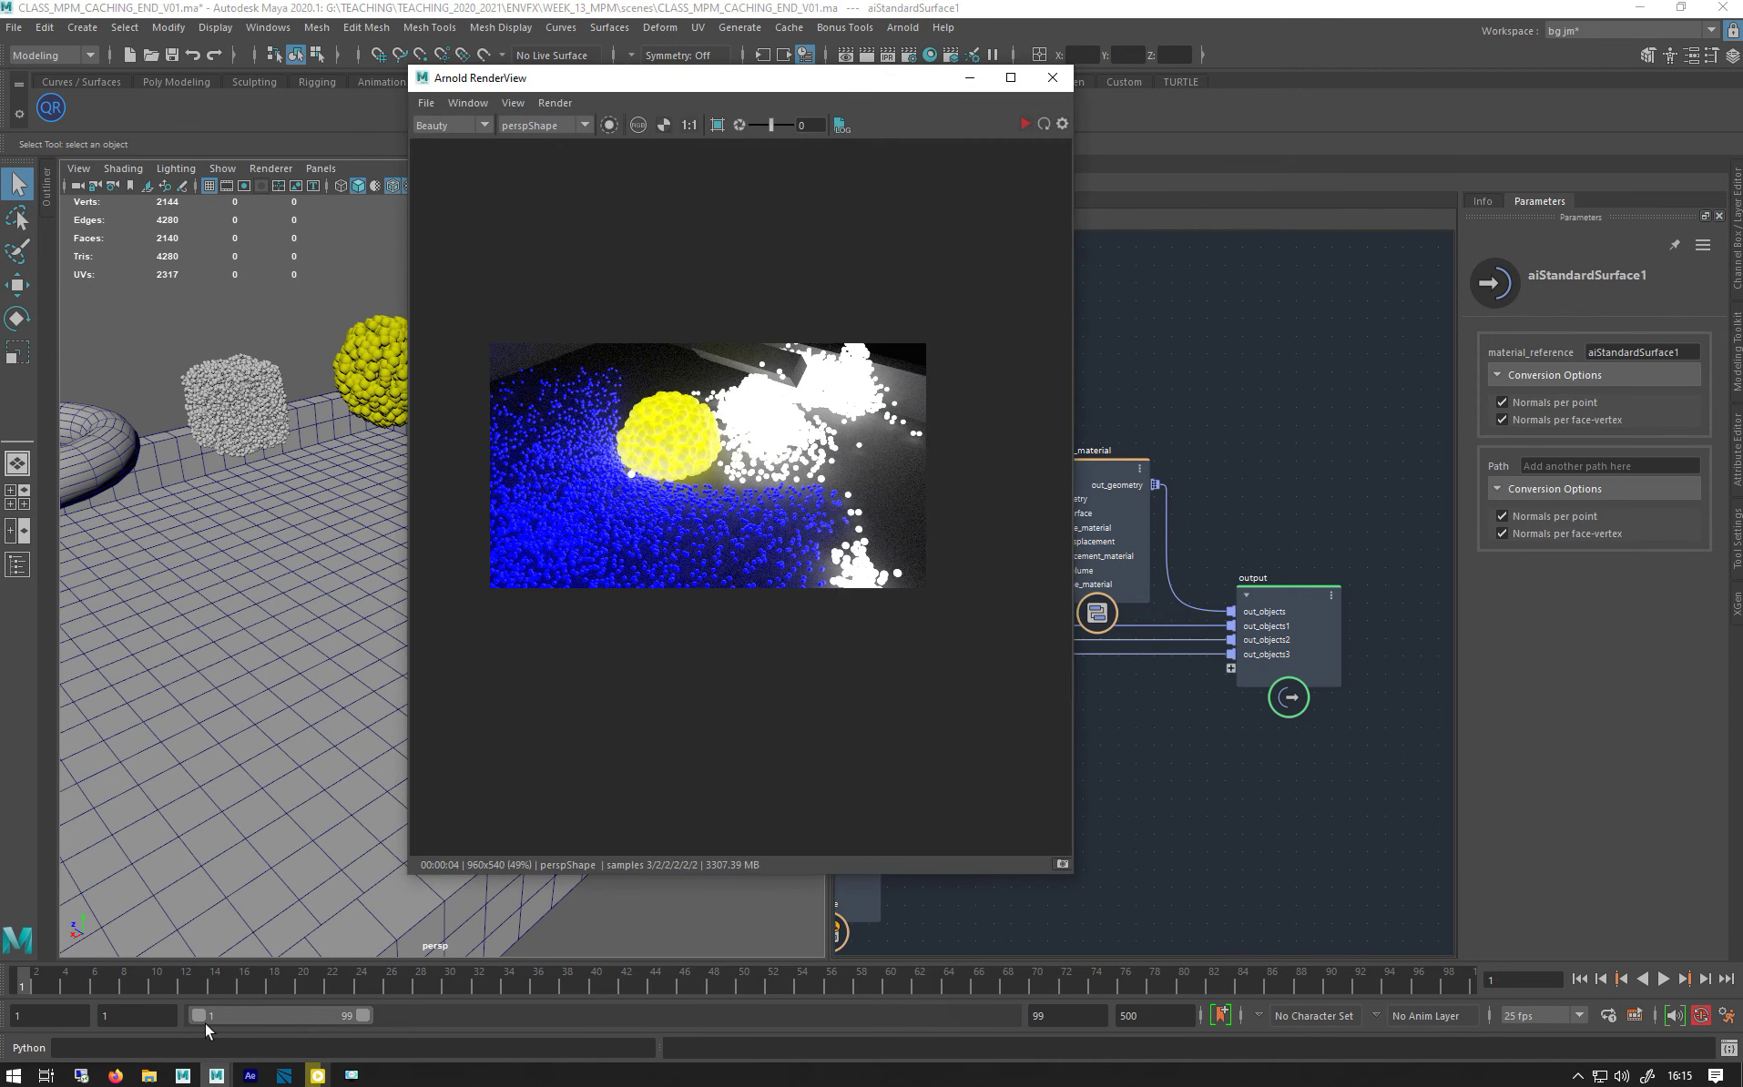
left_click(1054, 78)
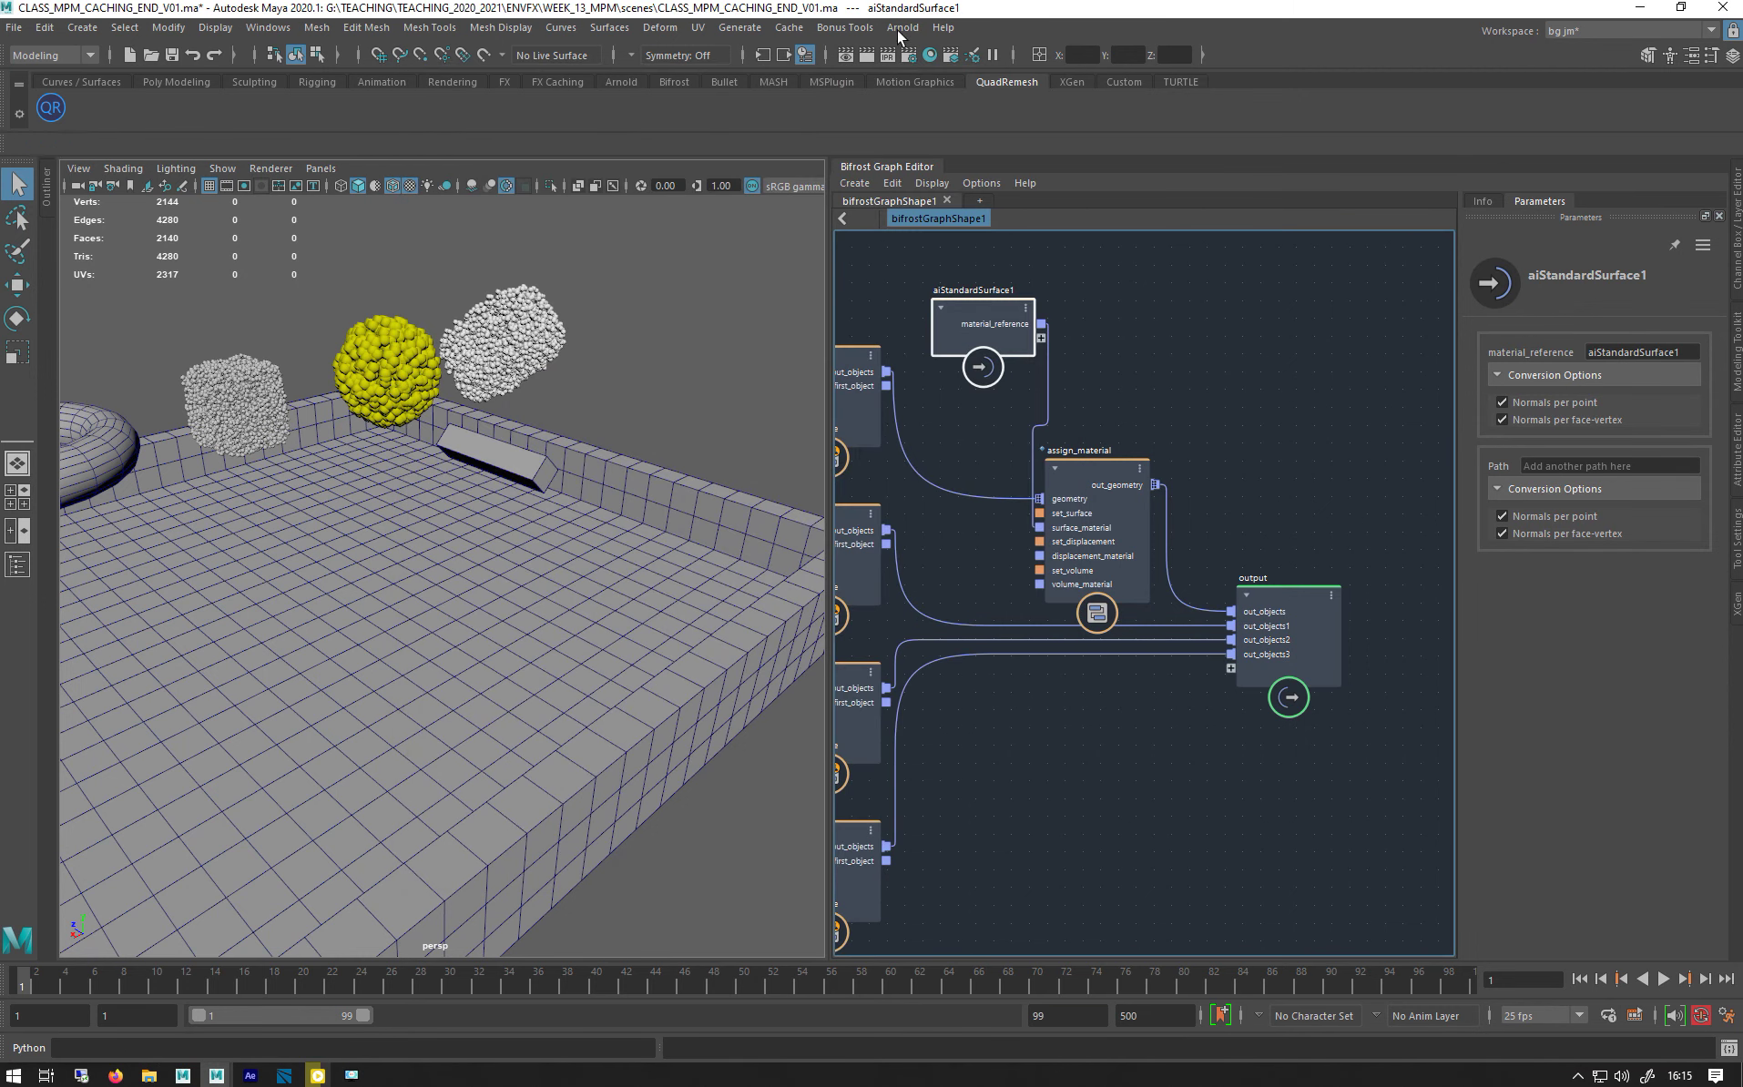
left_click(929, 55)
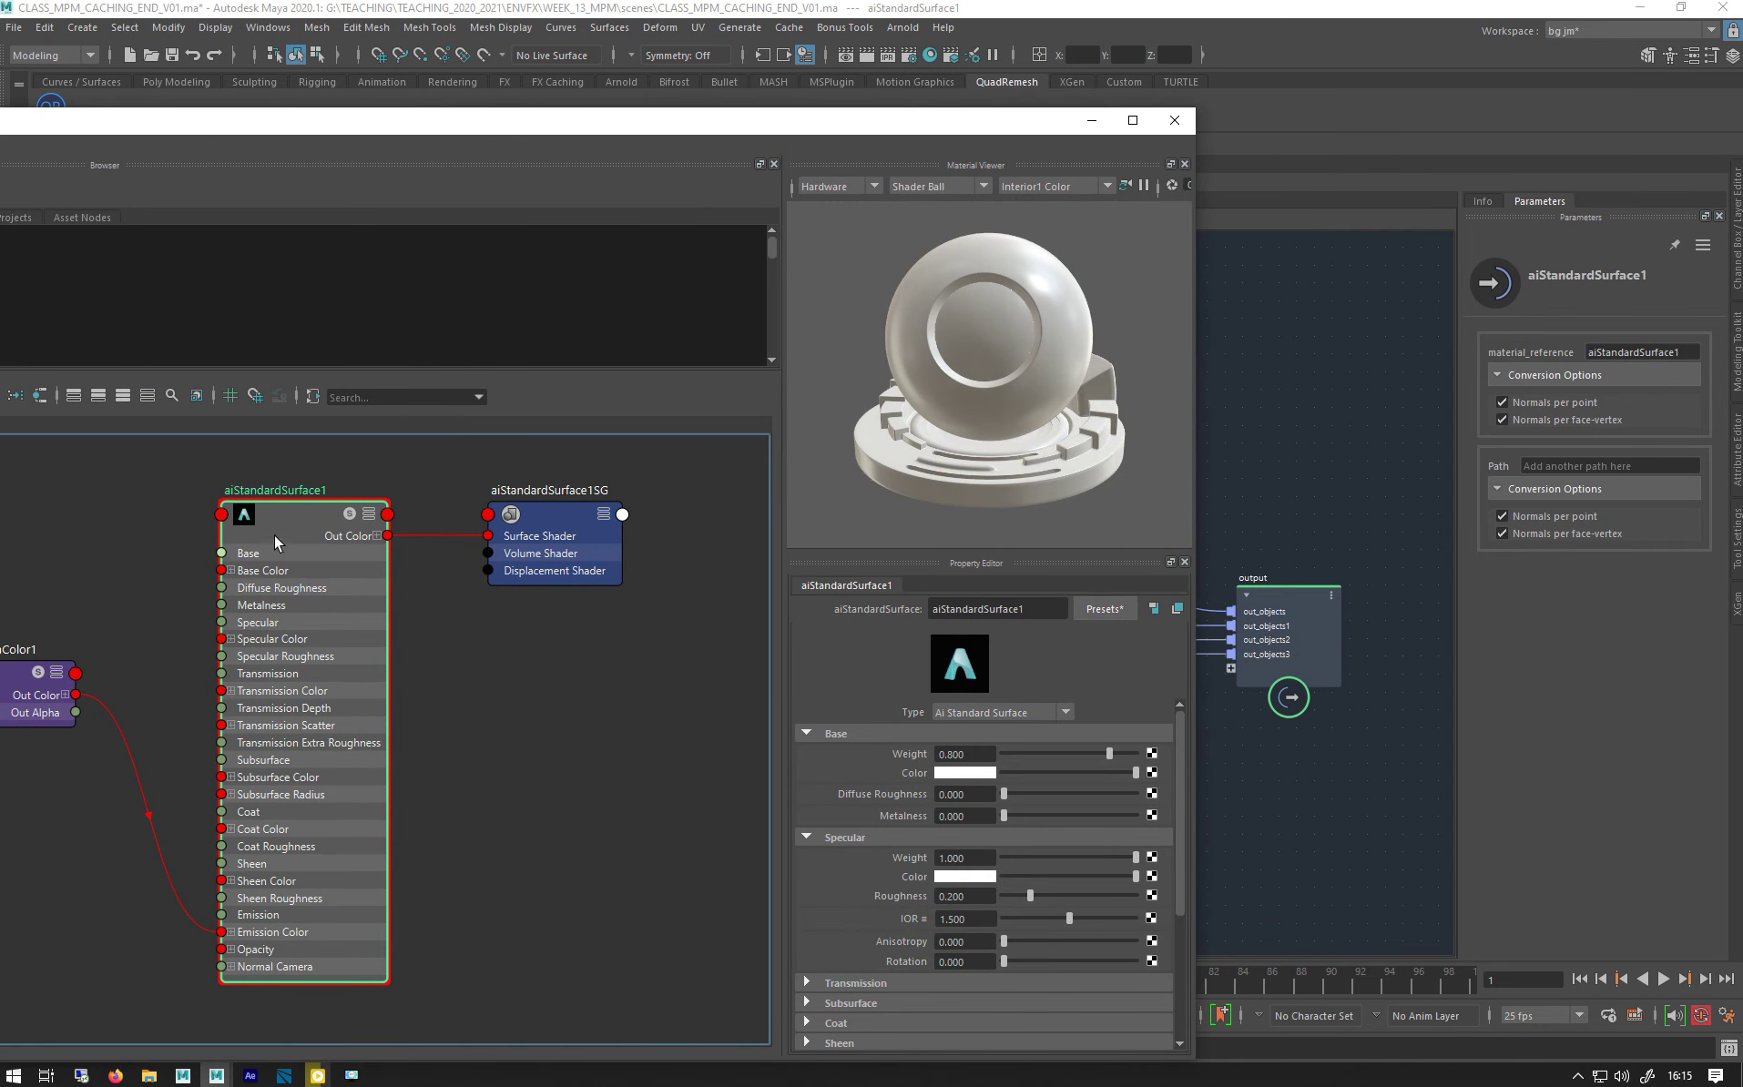
double_click(302, 492)
left_click(317, 490)
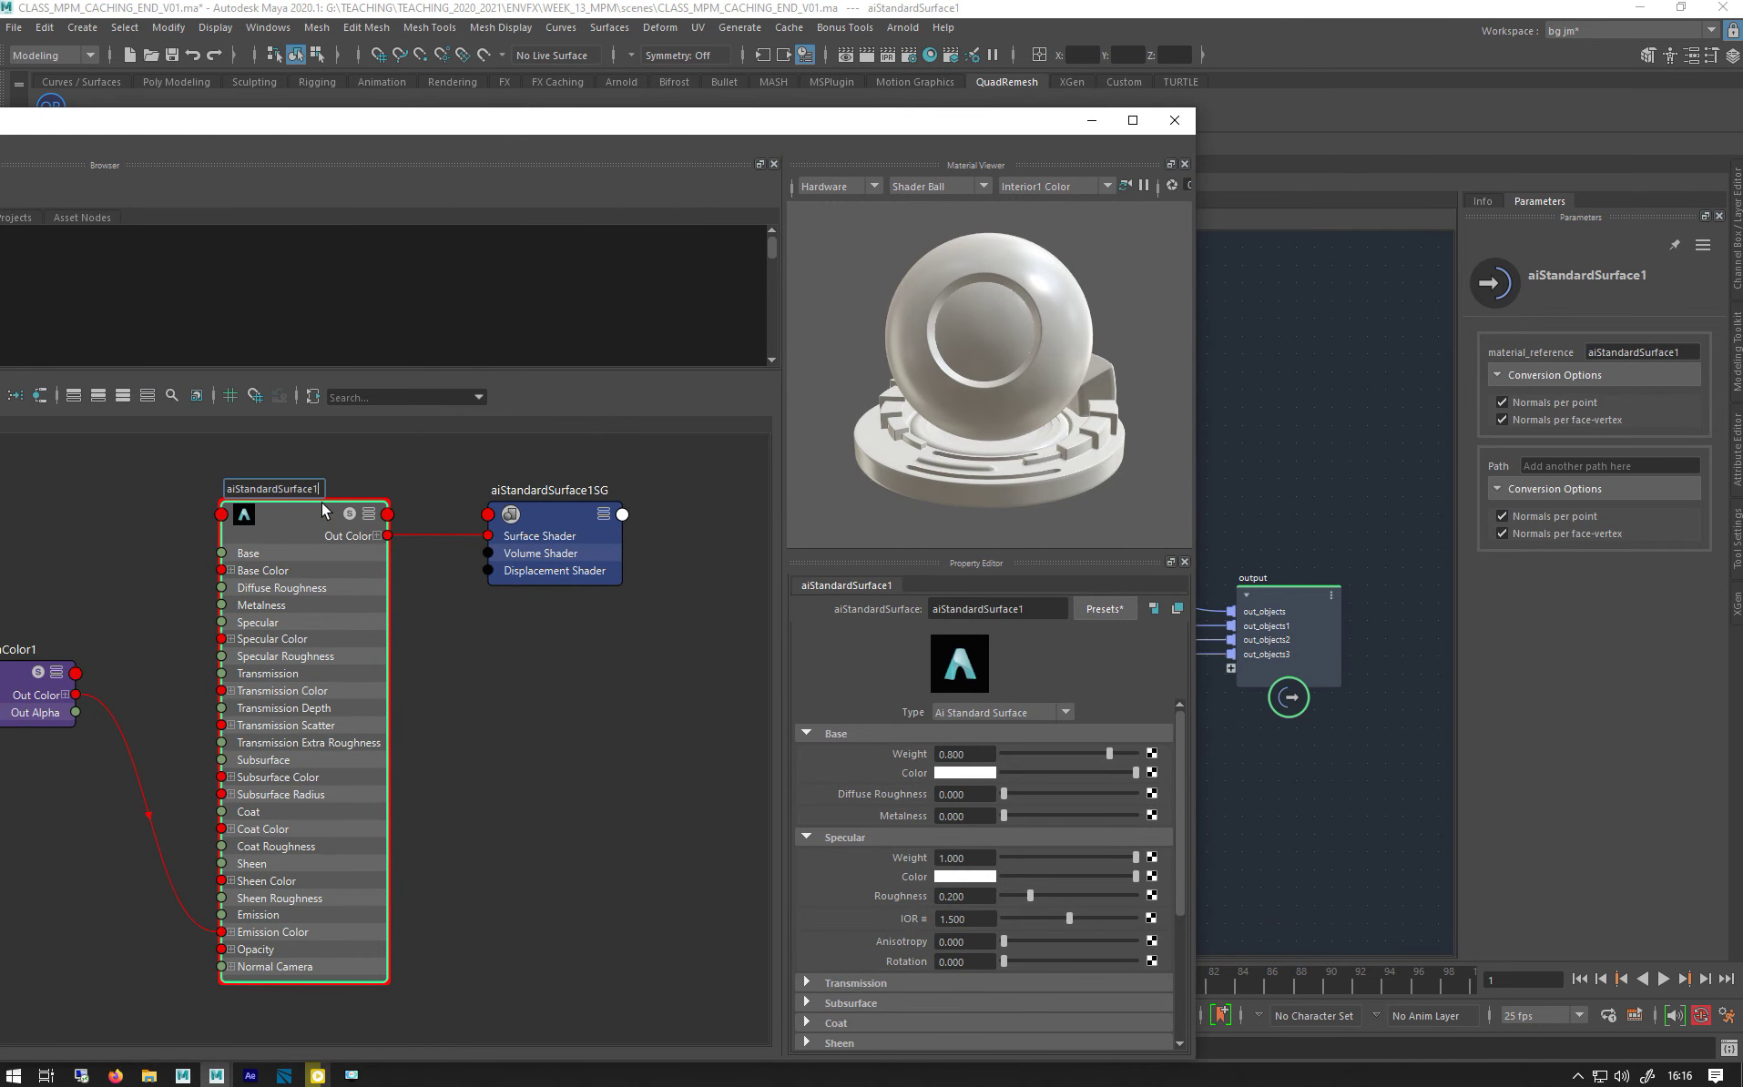
type("_")
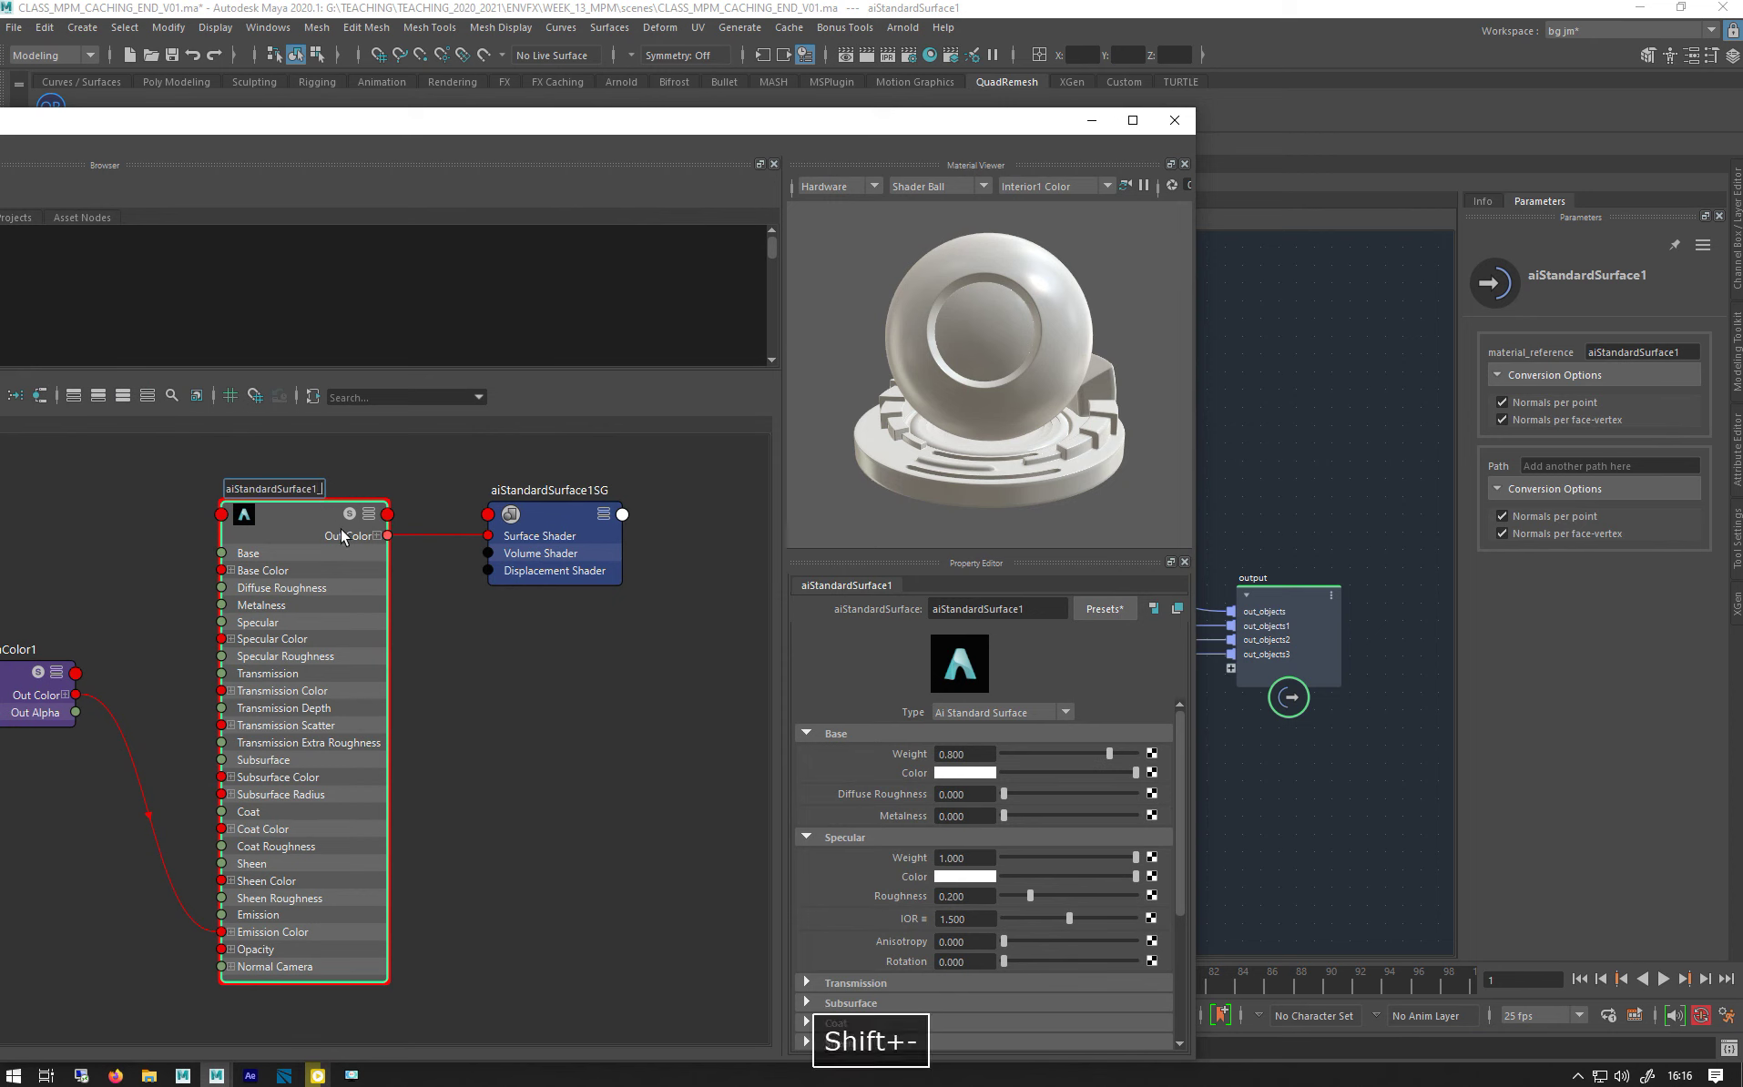
type("liq")
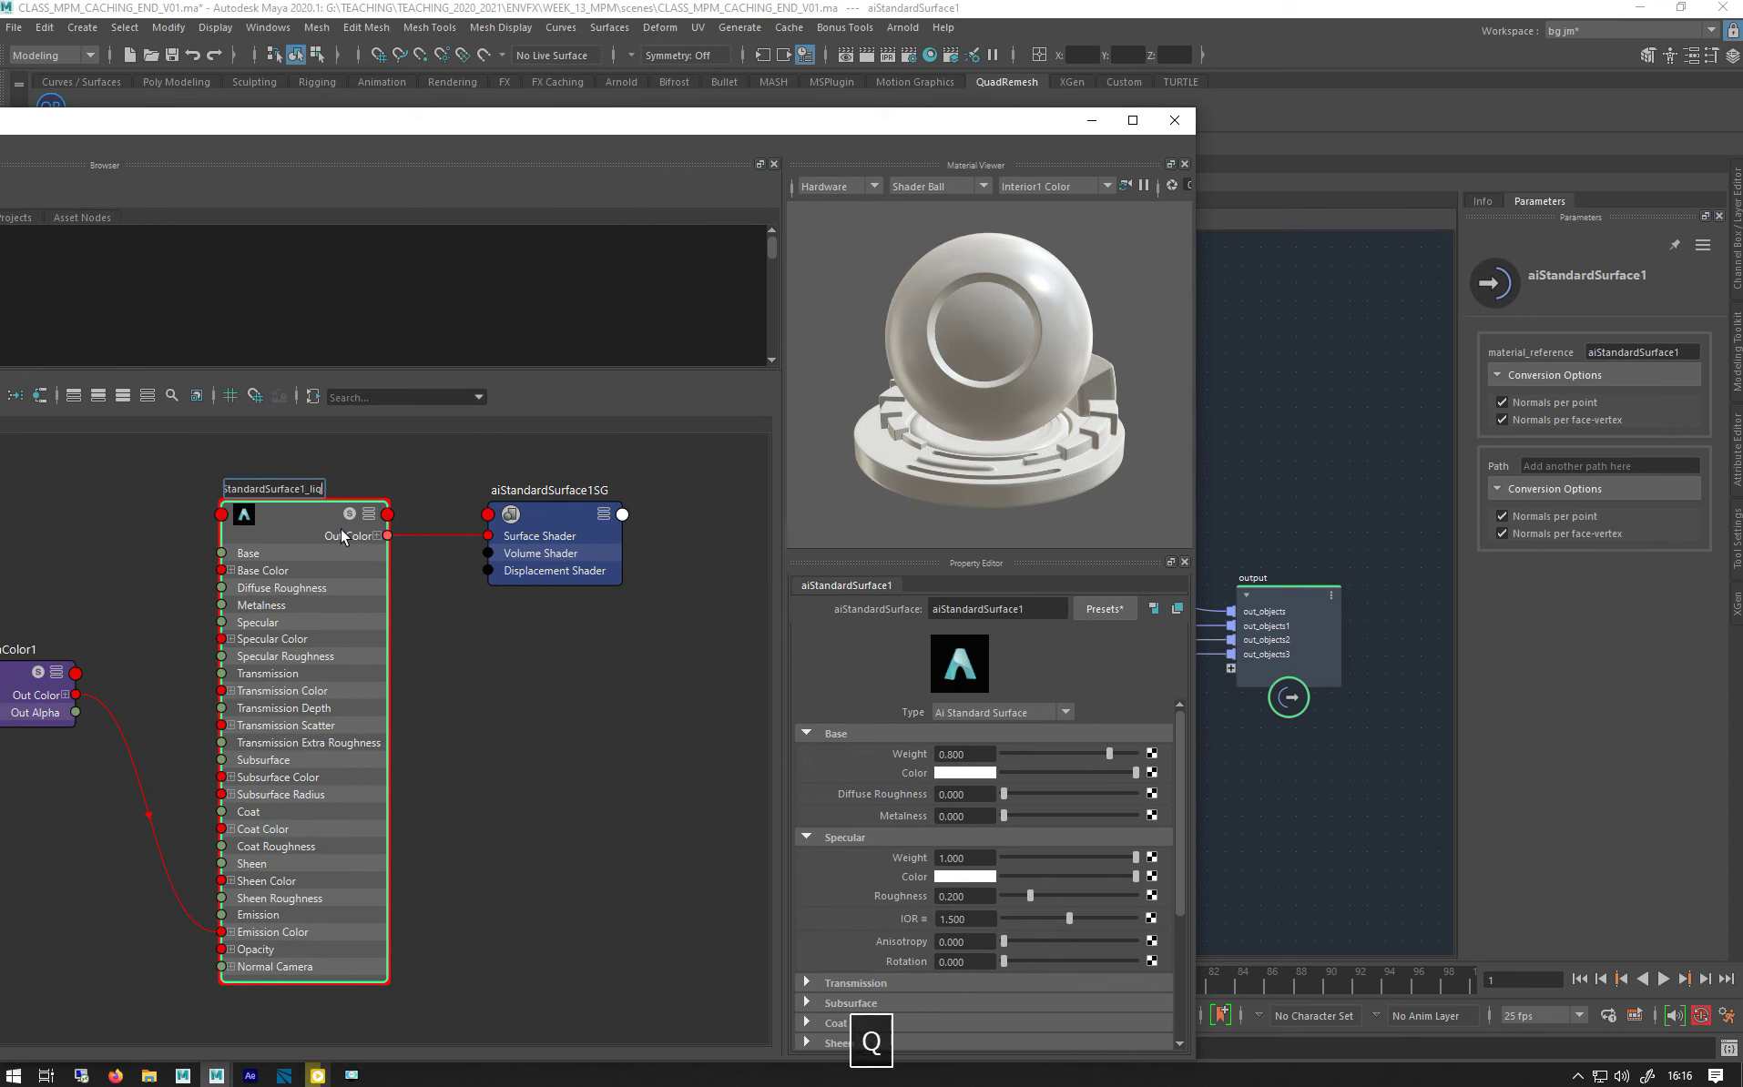
type("uid")
key("Return")
- Examine the liquid shader network and the Attribute setting of its aiUserDataColor1 node, then return to the Bifrost graph
left_click(39, 683)
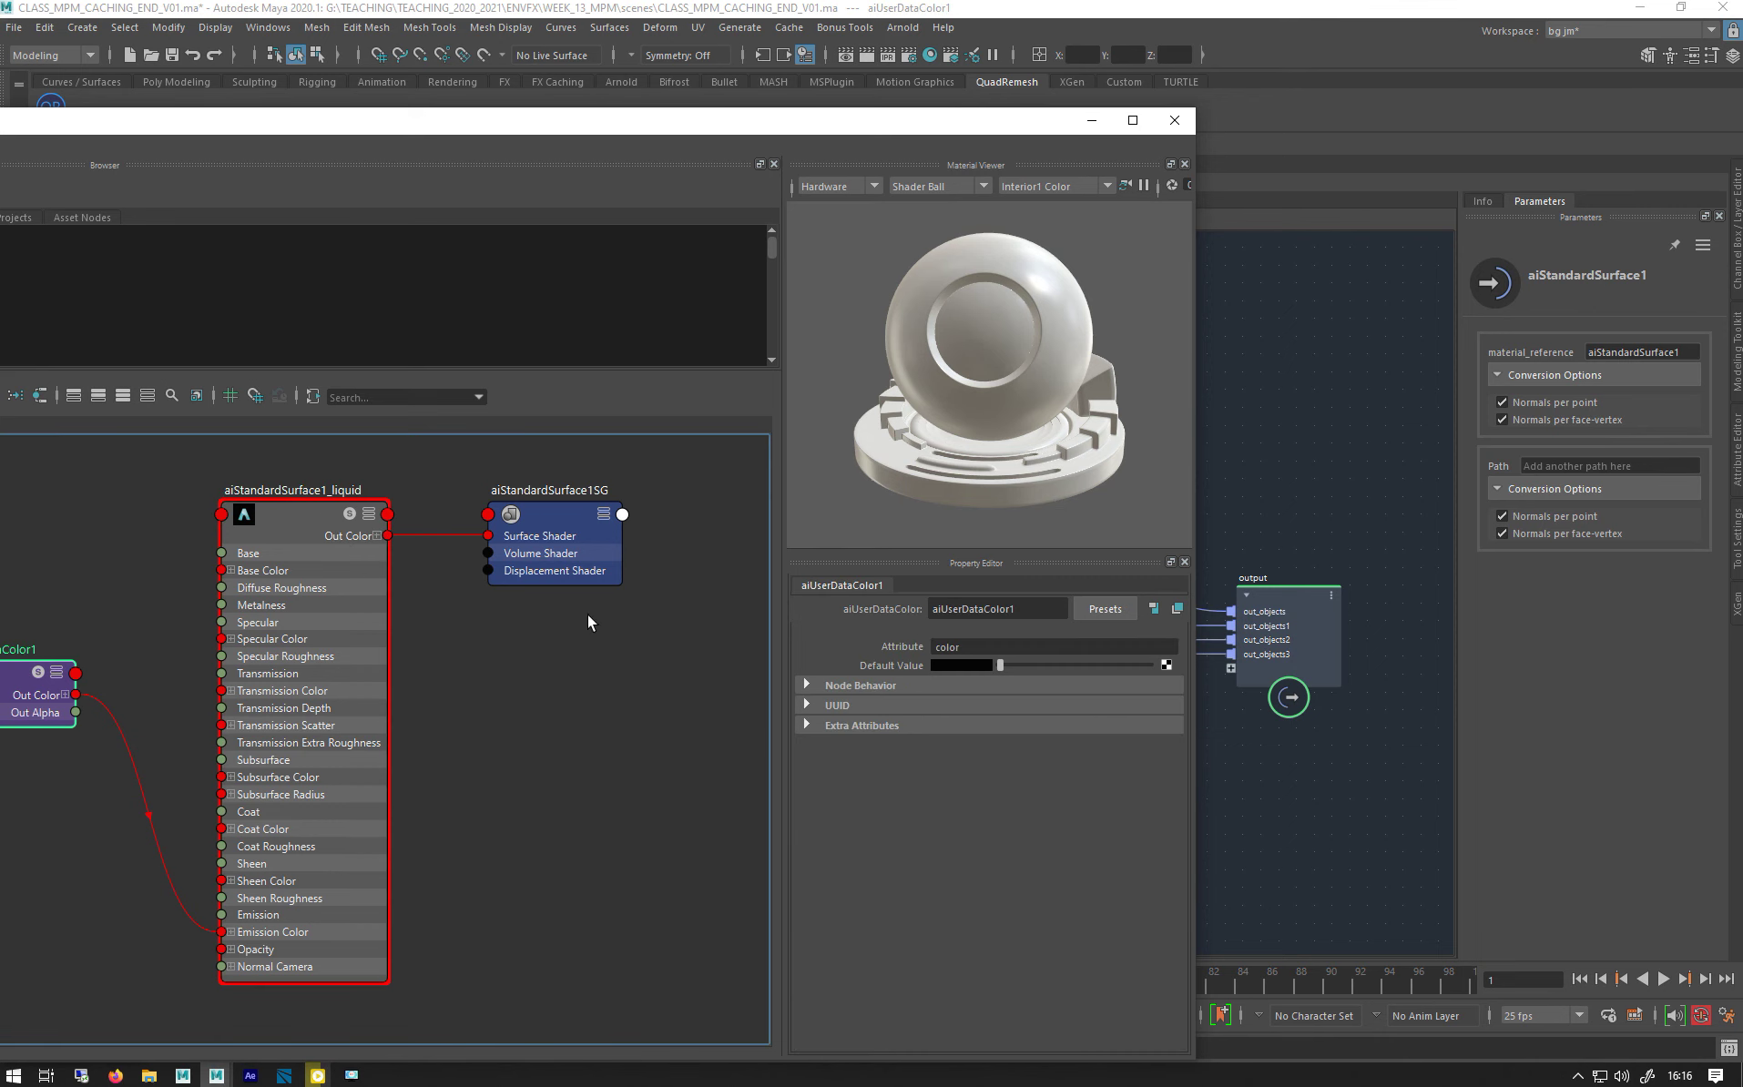
middle_click_drag(482, 619, 578, 598, "alt")
scroll(96, 539, "down", 4)
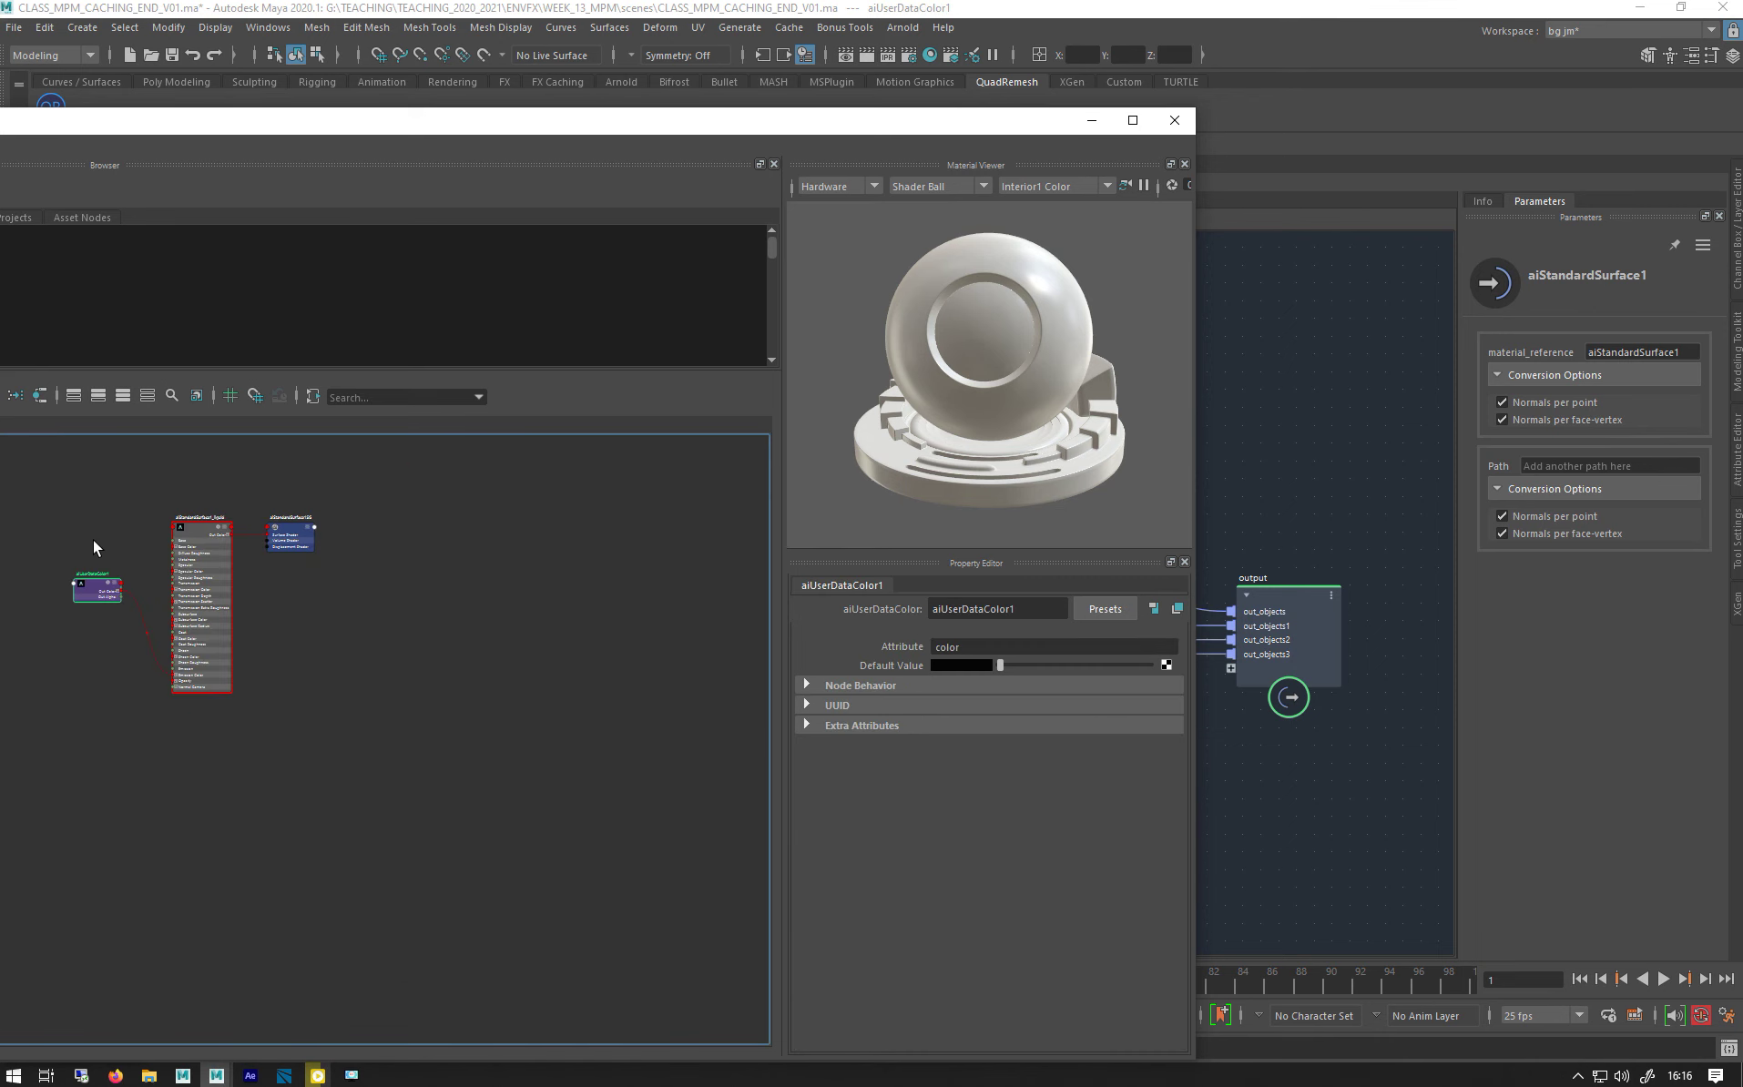
scroll(90, 544, "up", 2)
left_click_drag(27, 474, 433, 911)
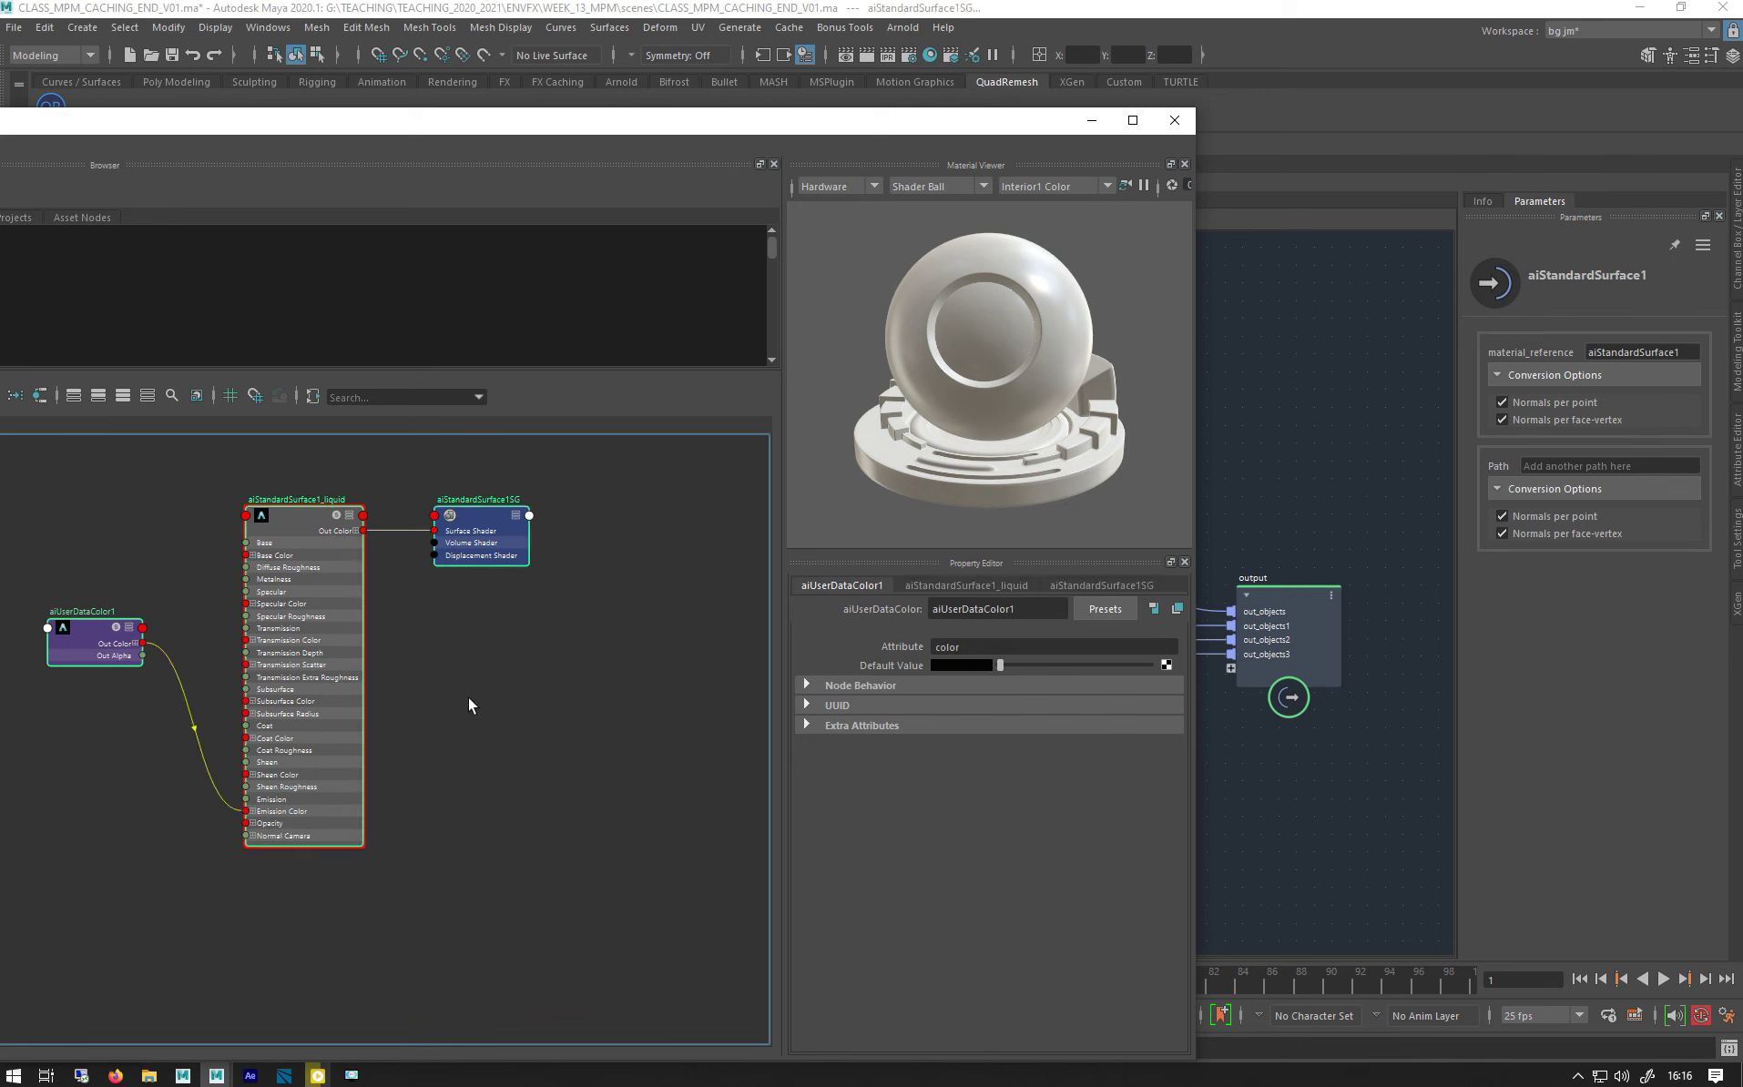
left_click_drag(77, 636, 71, 638)
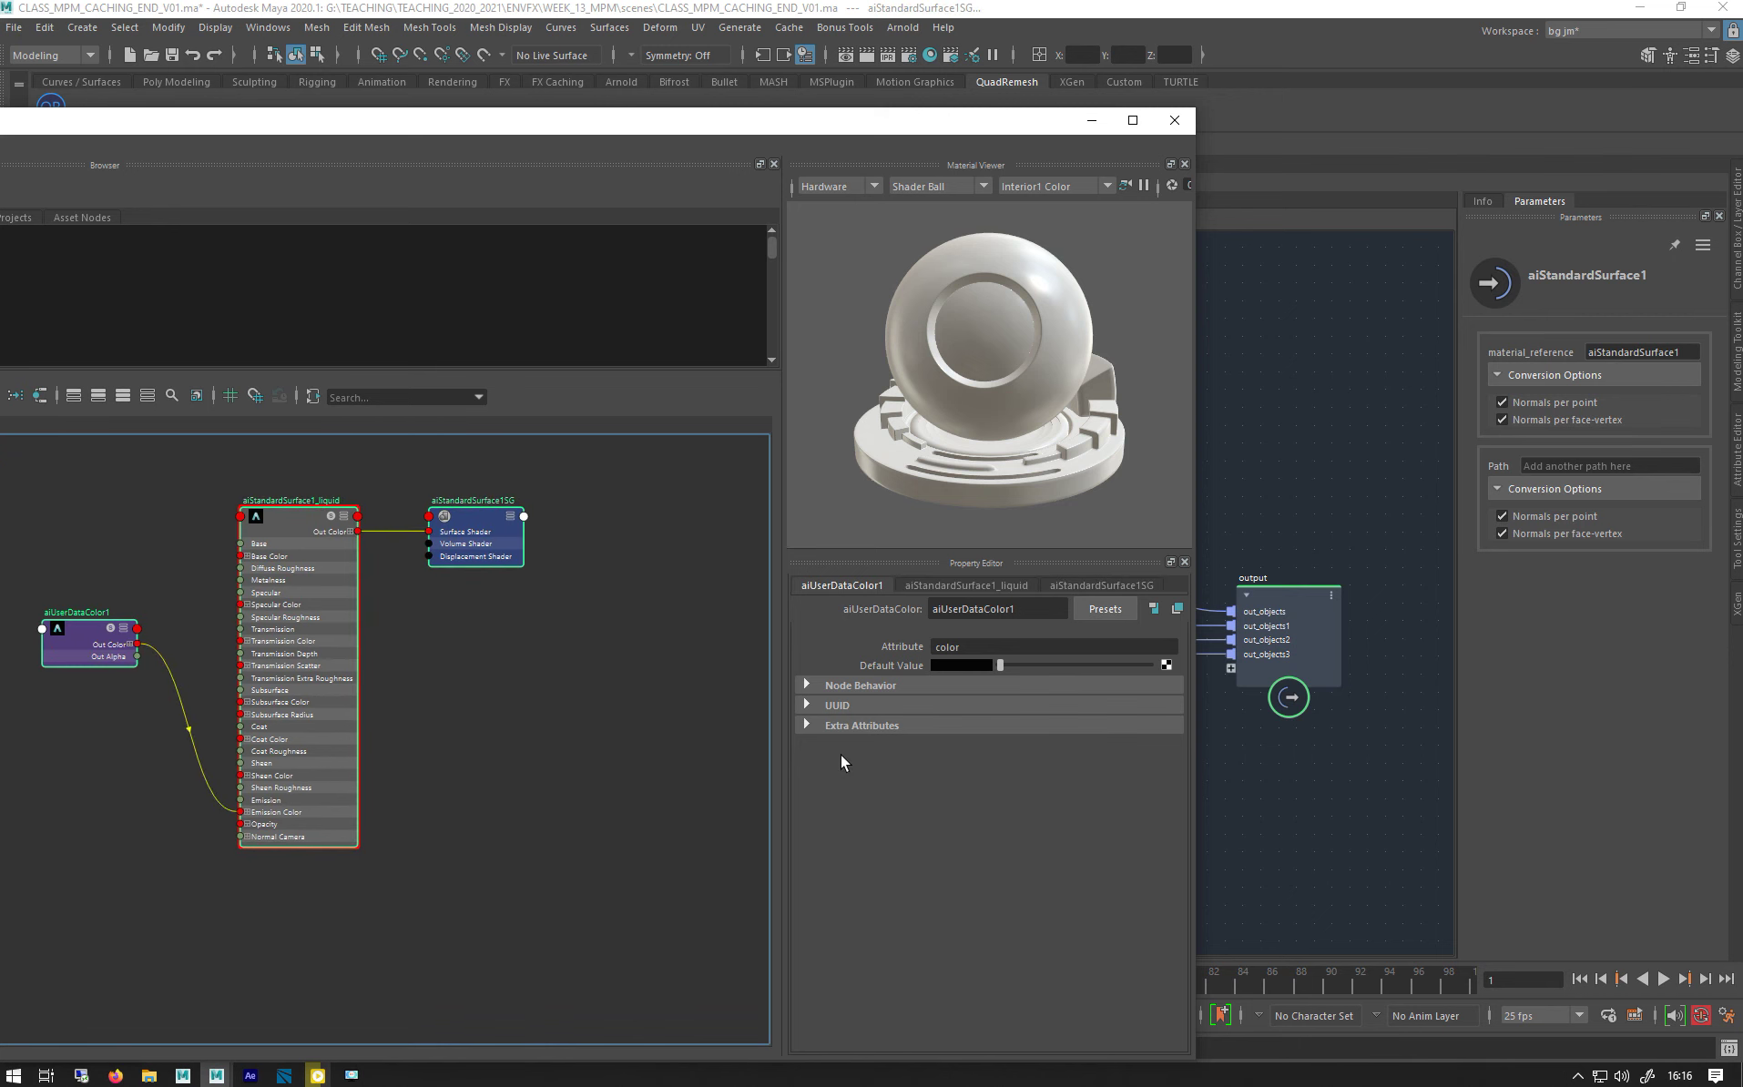
left_click(989, 649)
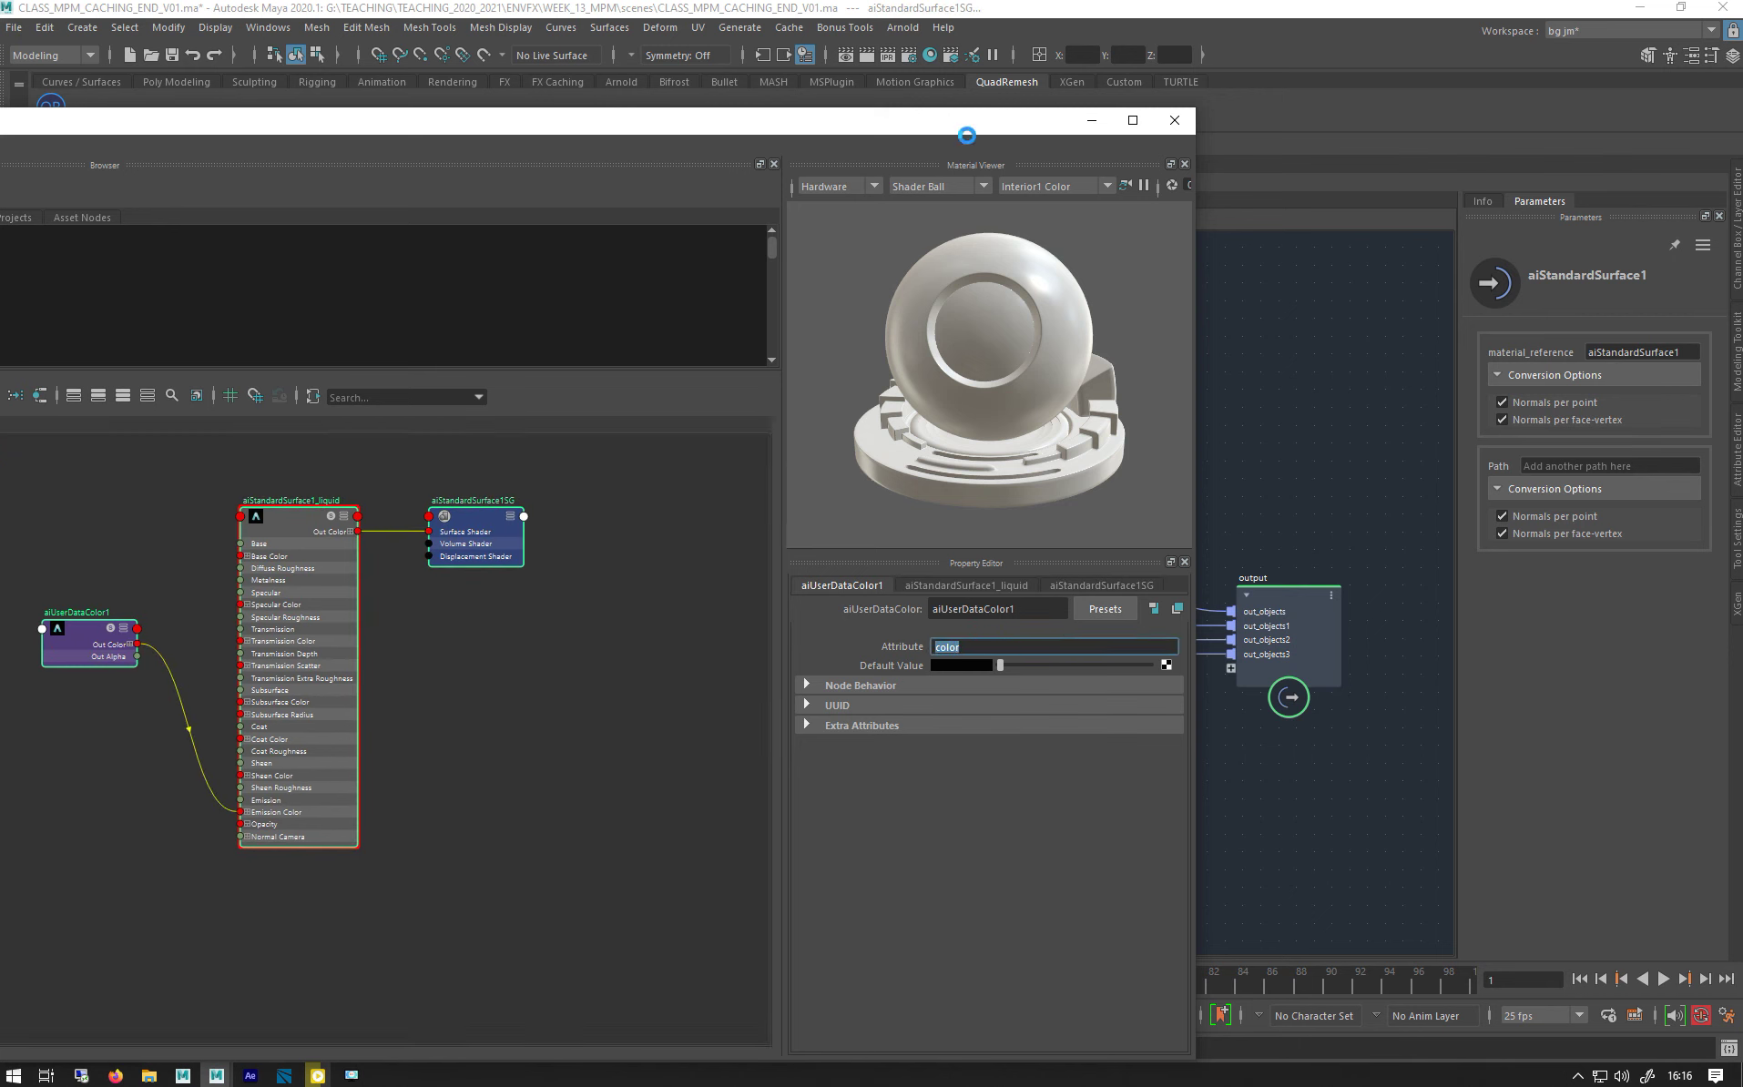
left_click_drag(967, 135, 952, 164)
left_click(1074, 151)
- Move assign_material beside file_cache, shift the output node outward, and place aiStandardSurface1 below the file_cache connection
middle_click_drag(1011, 494, 1202, 441, "alt")
left_click_drag(1267, 458, 1308, 309)
middle_click_drag(1237, 426, 954, 432, "alt")
left_click_drag(1275, 547, 1338, 535)
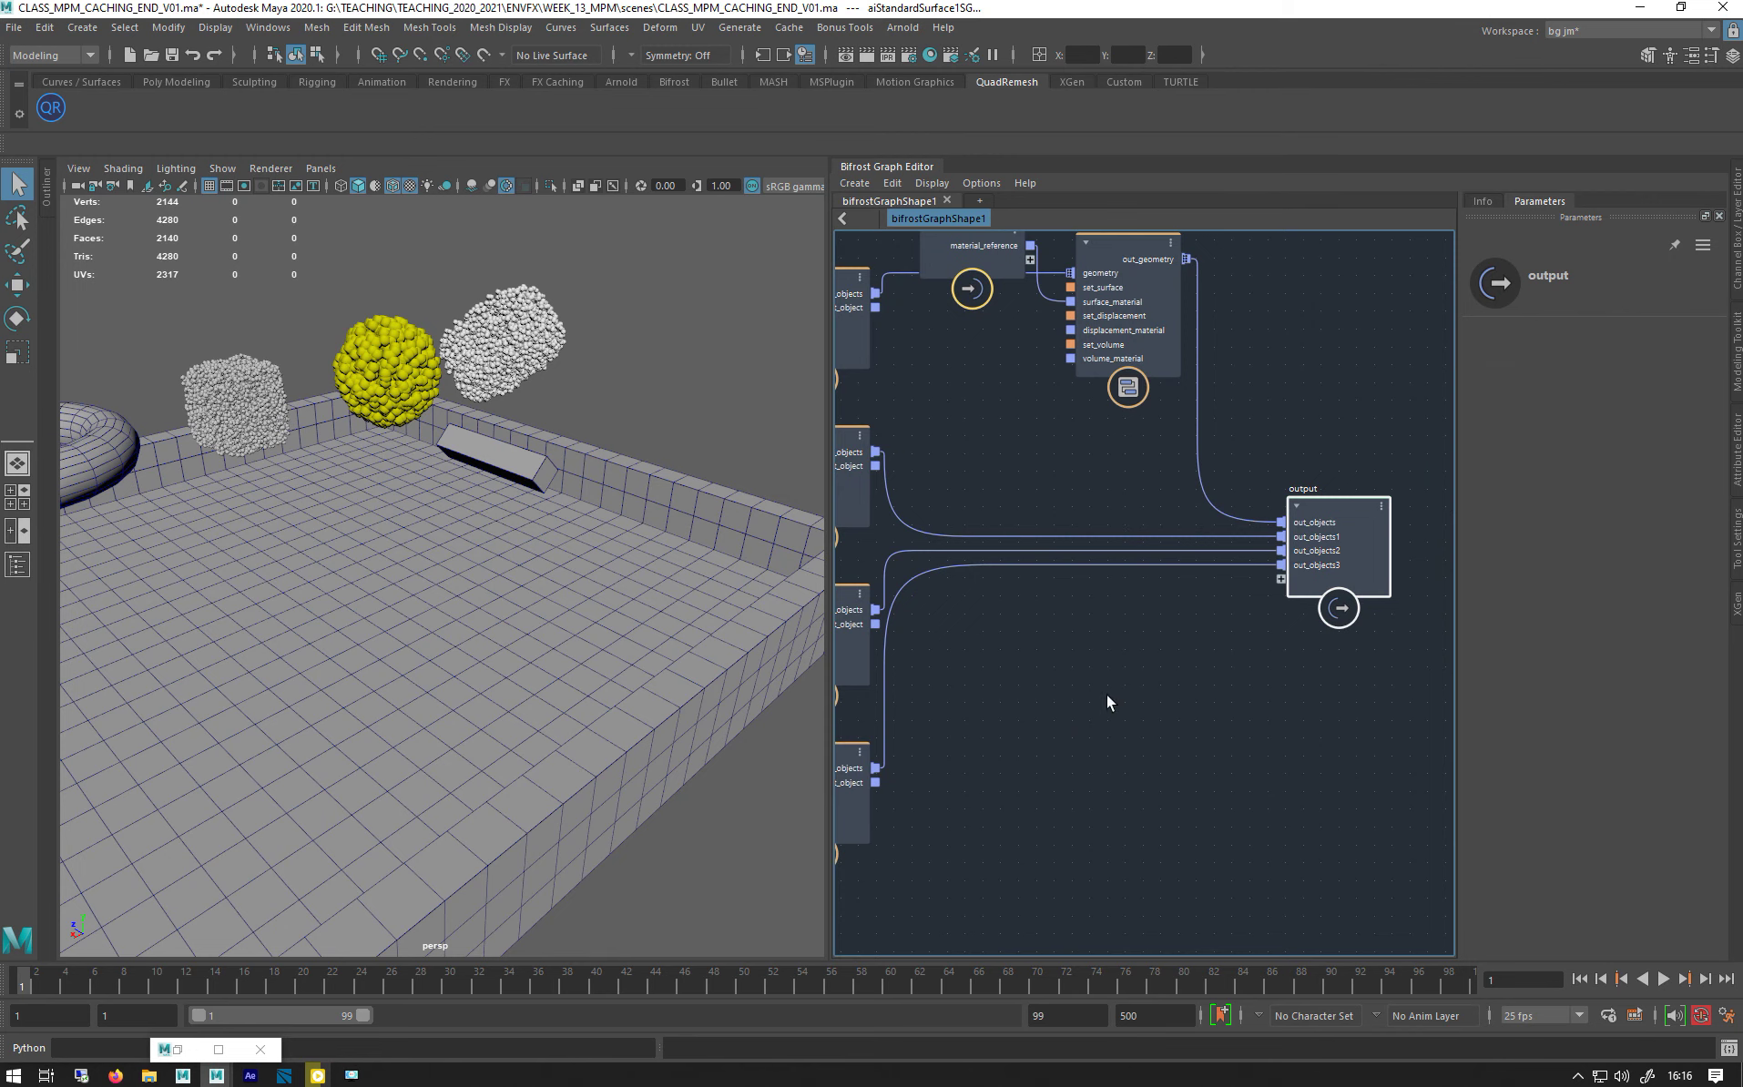
middle_click_drag(1024, 446, 1120, 484, "alt")
left_click(1200, 321)
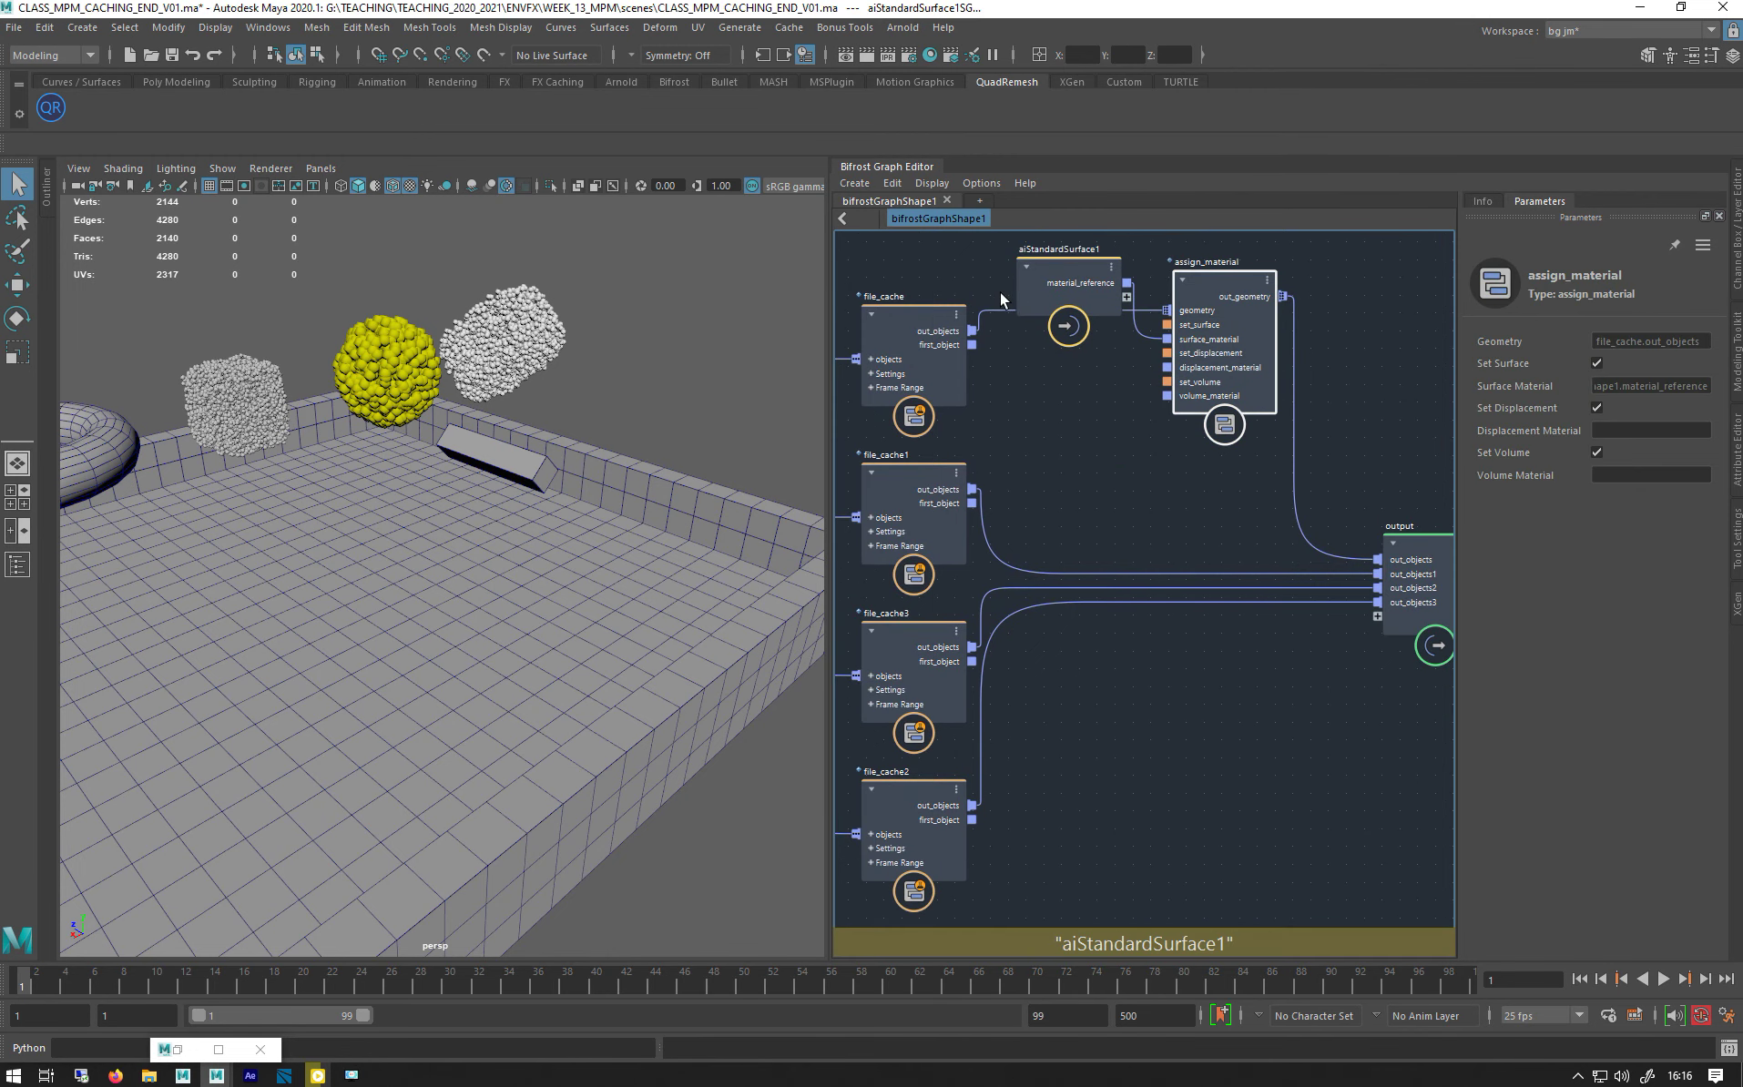
left_click_drag(1028, 282, 1032, 418)
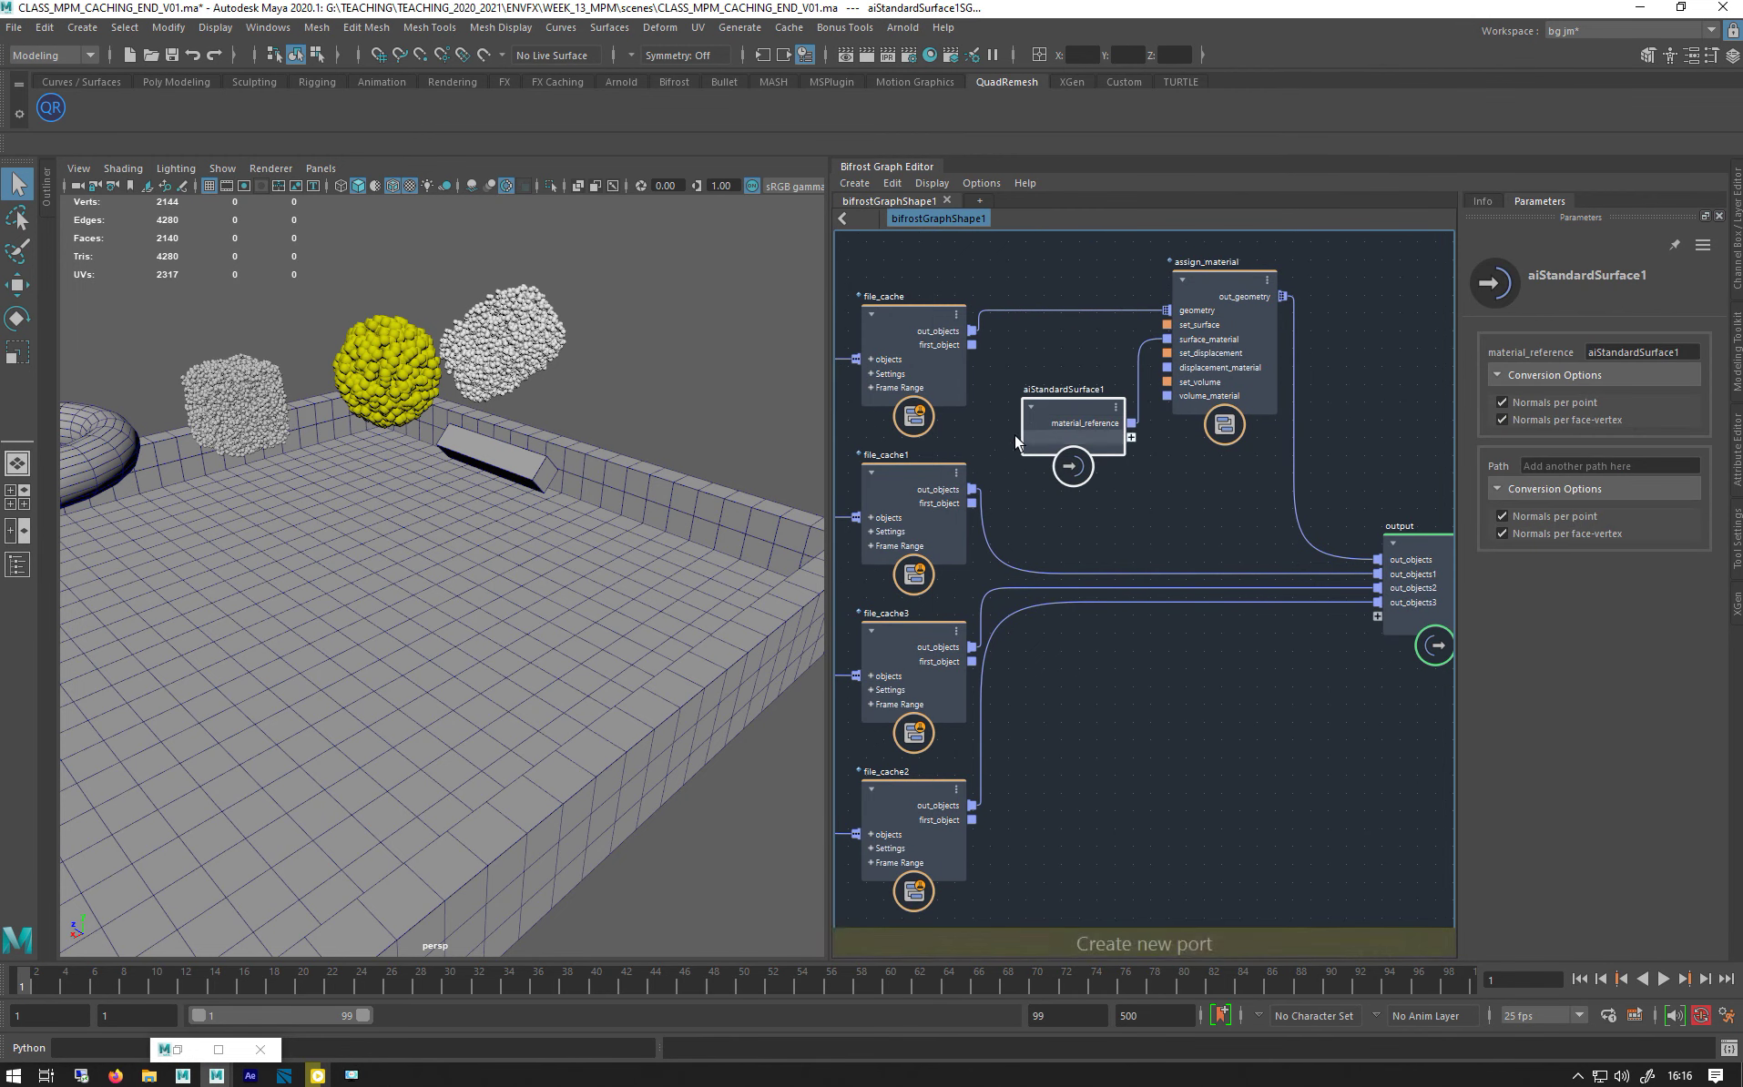
- Move the split_points_by_material node closer to the file cache nodes
middle_click_drag(1008, 465, 1303, 418, "alt")
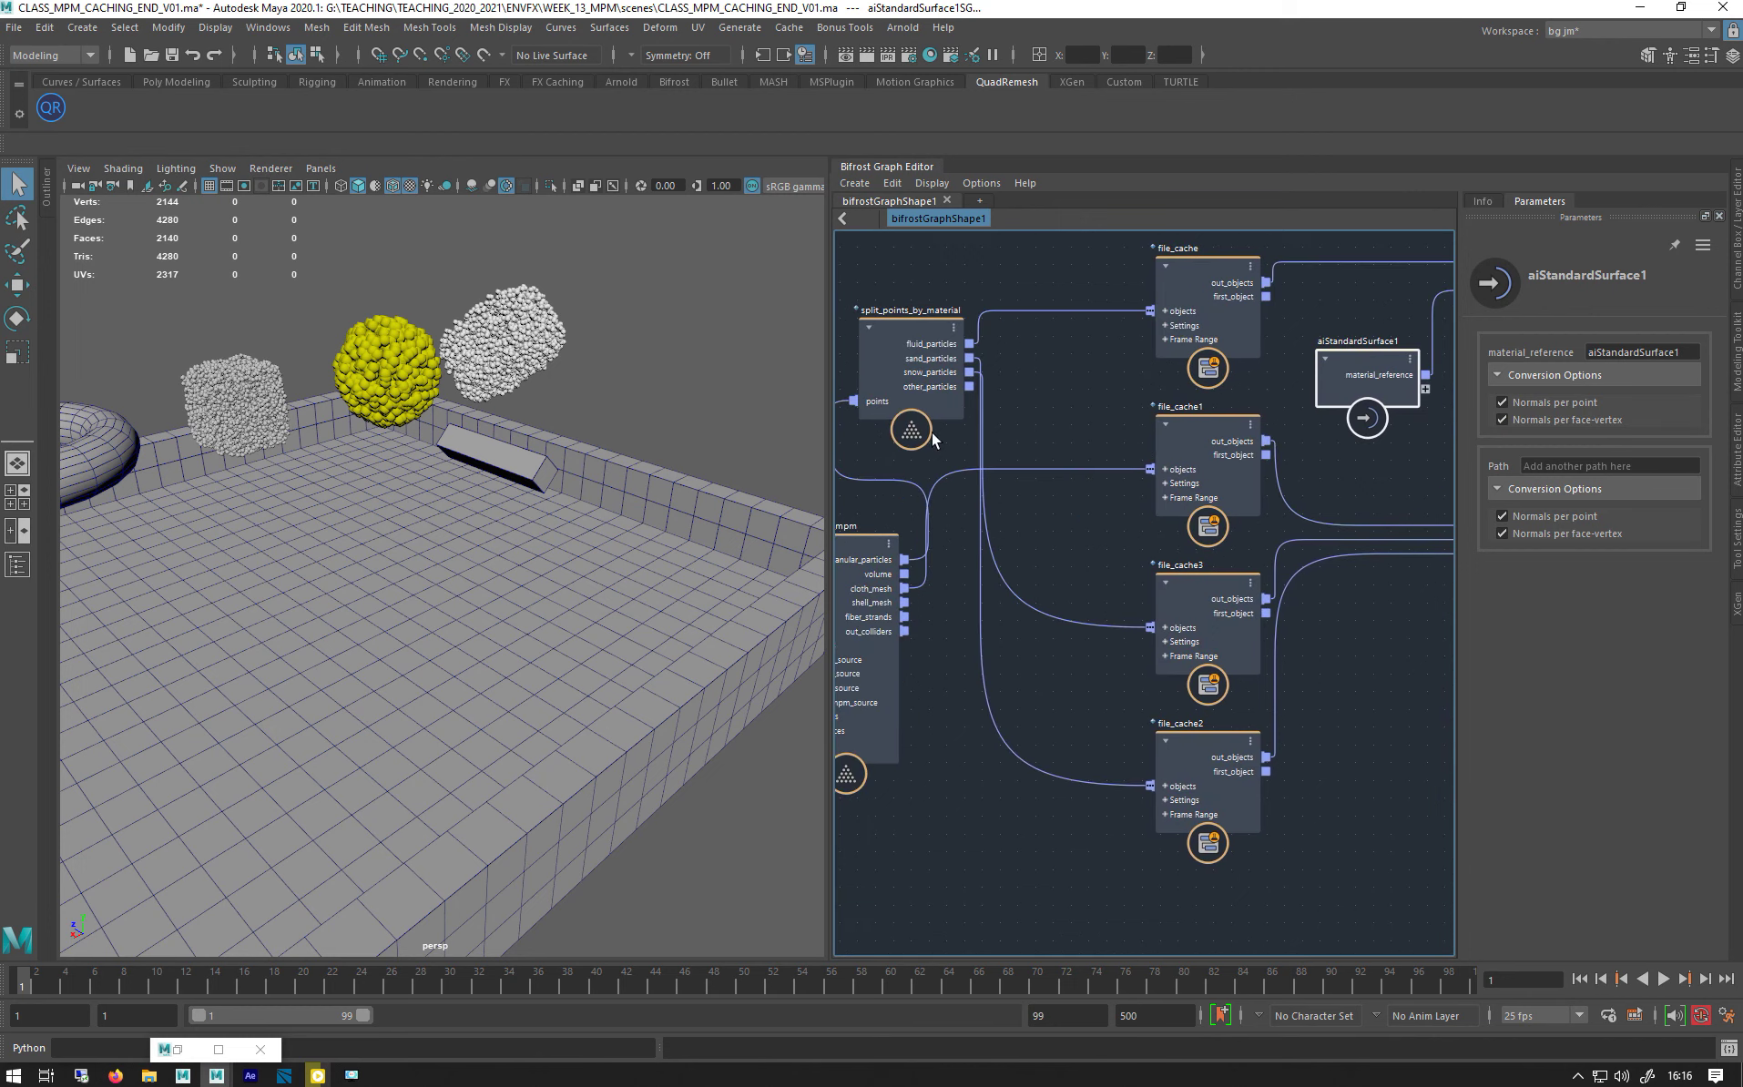
left_click(897, 339)
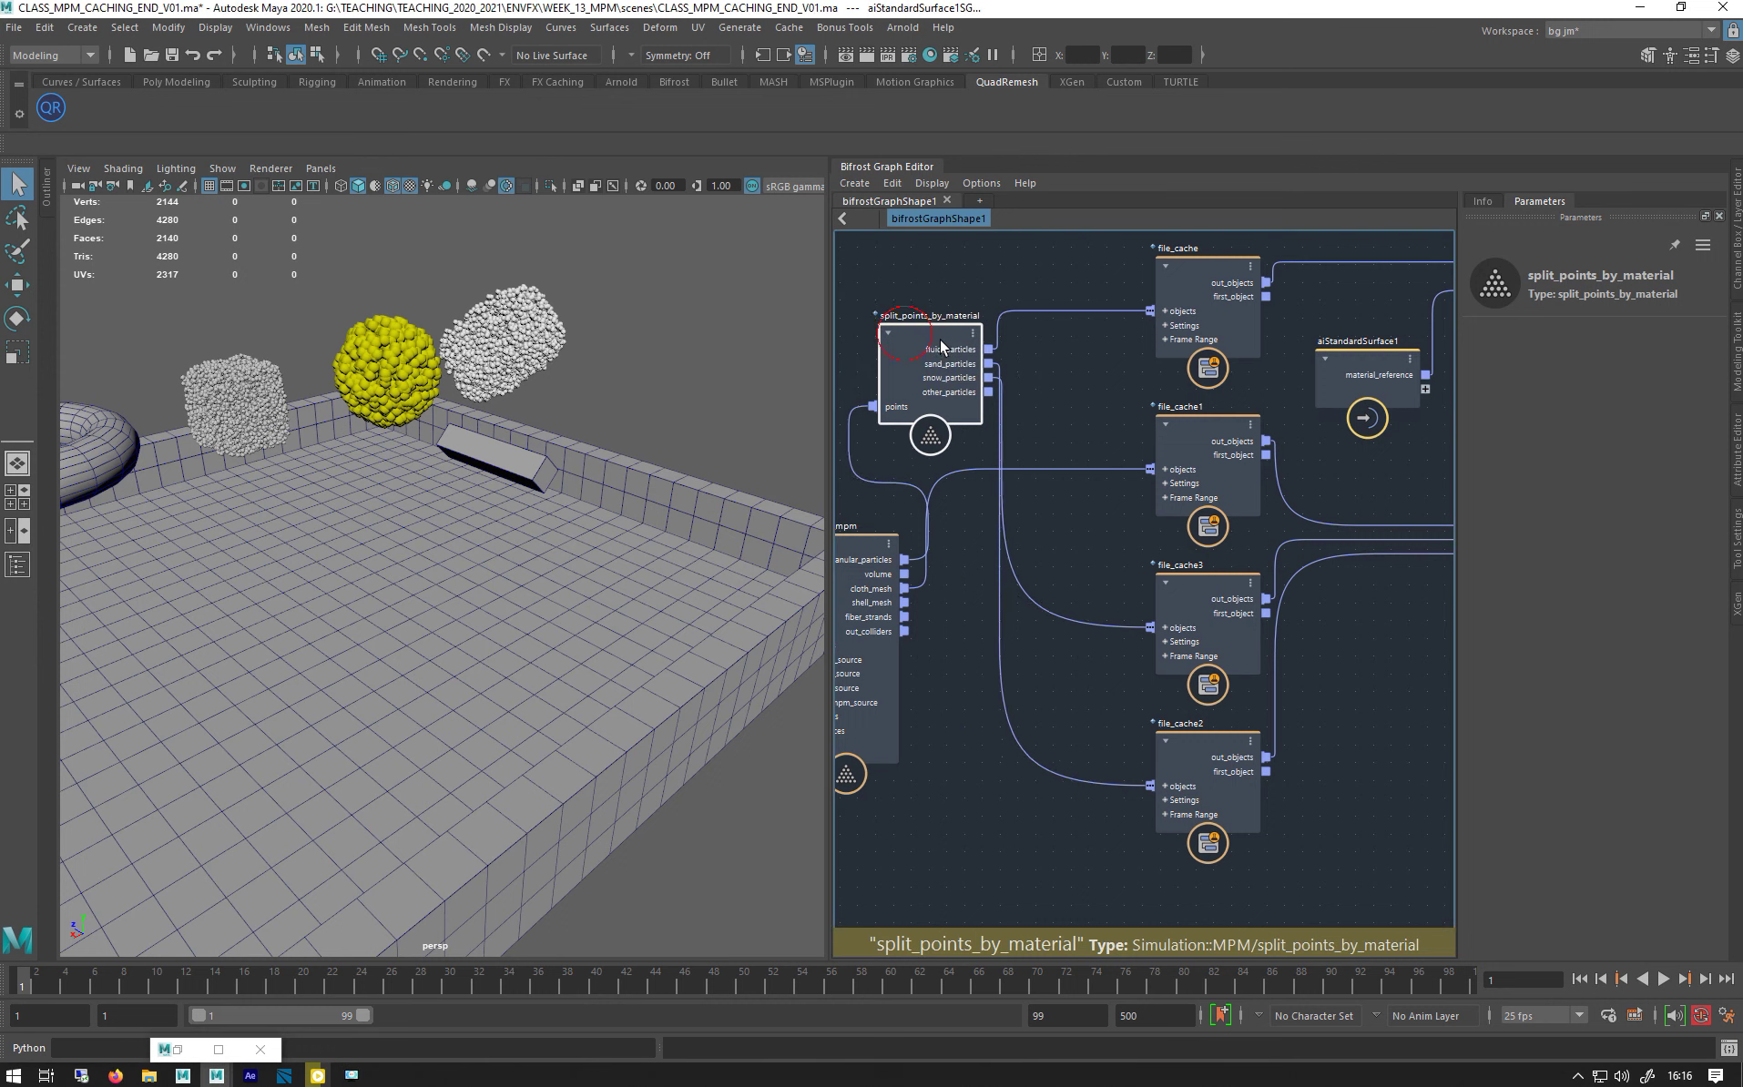
left_click_drag(906, 342, 943, 348)
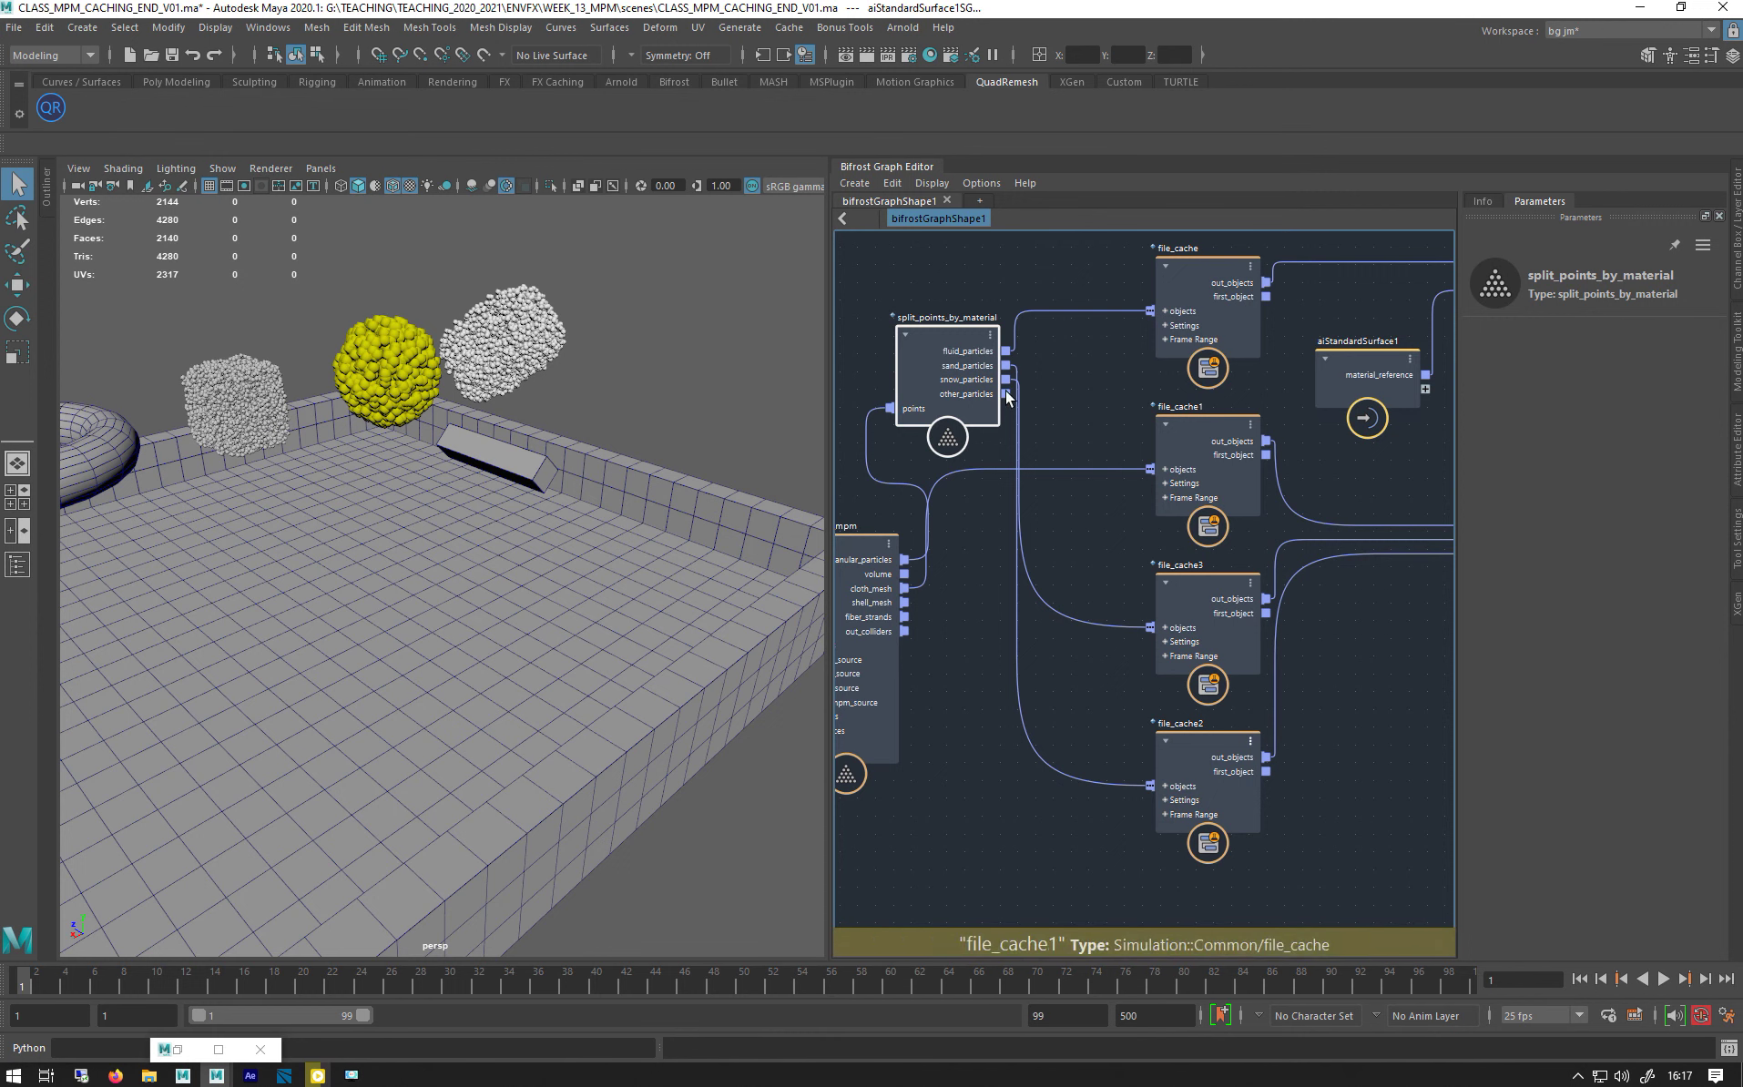
left_click_drag(916, 336, 957, 352)
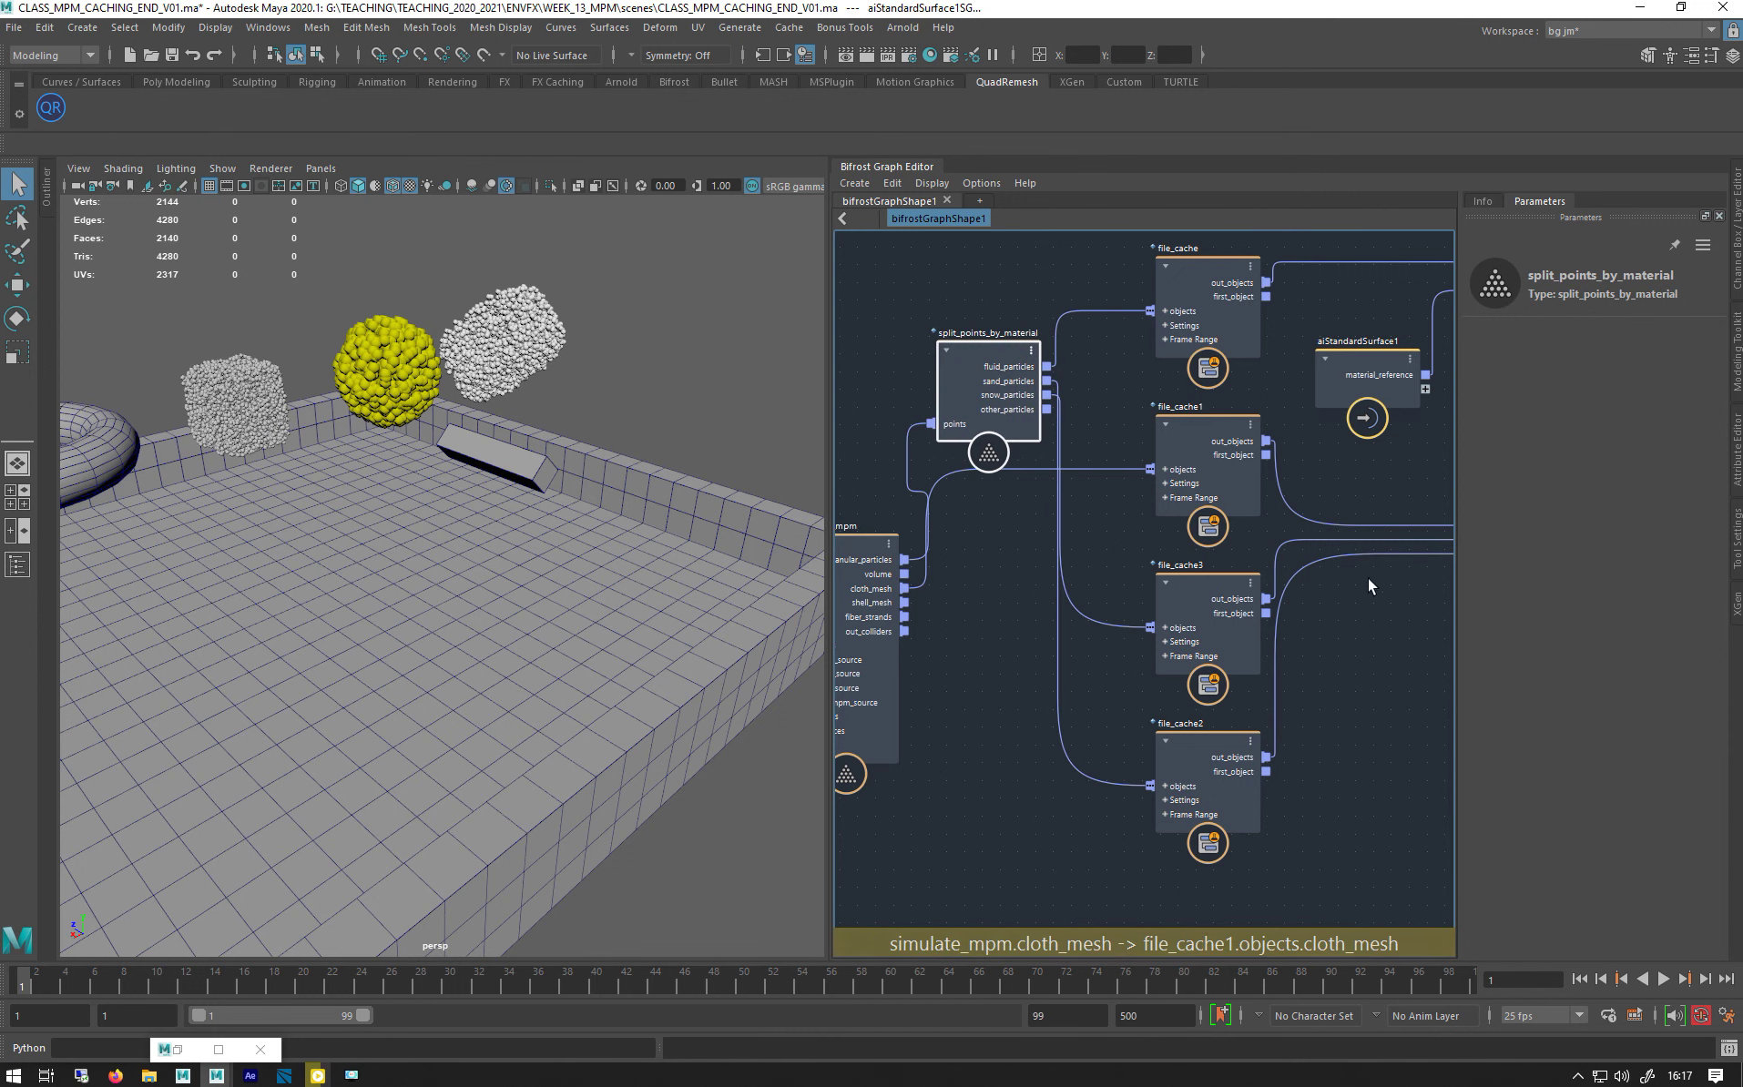
middle_click_drag(1383, 583, 1322, 616, "alt")
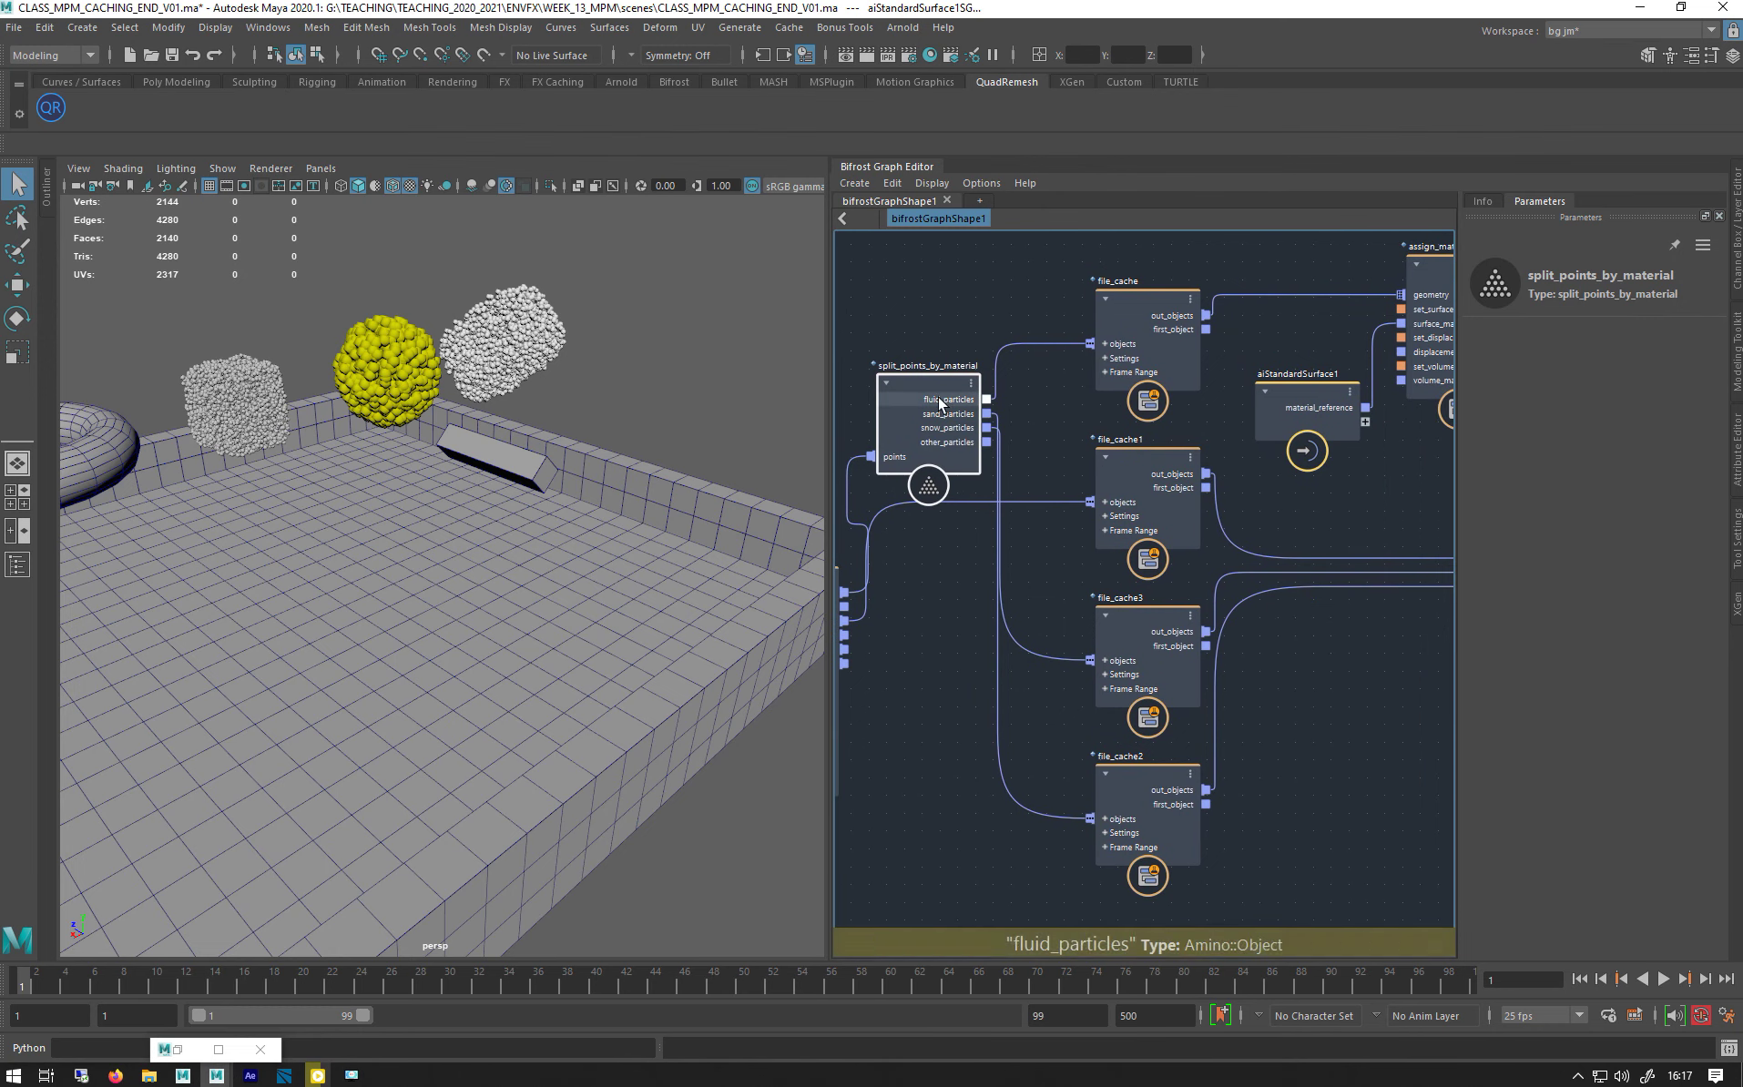